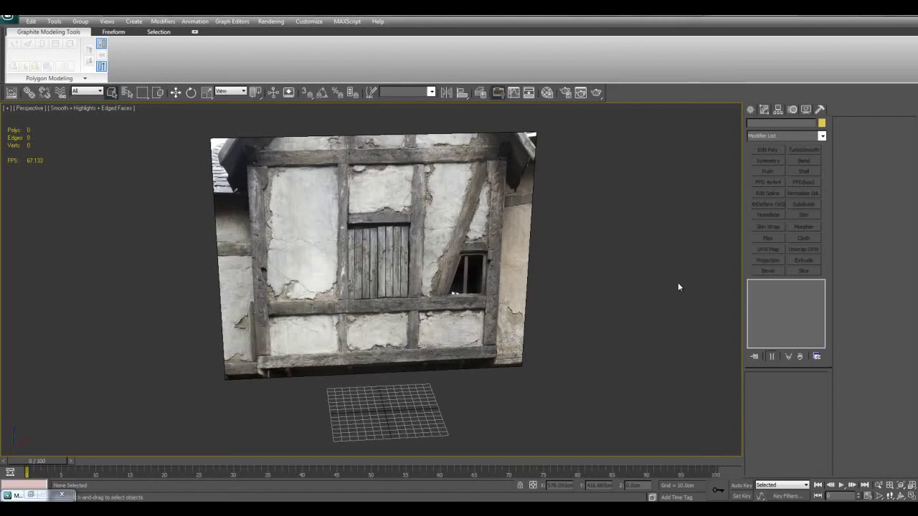
Step: Copy the textured facade plane forward along the Y axis and set the copy's Y position to 0 cm
middle_drag(535, 258, 555, 271)
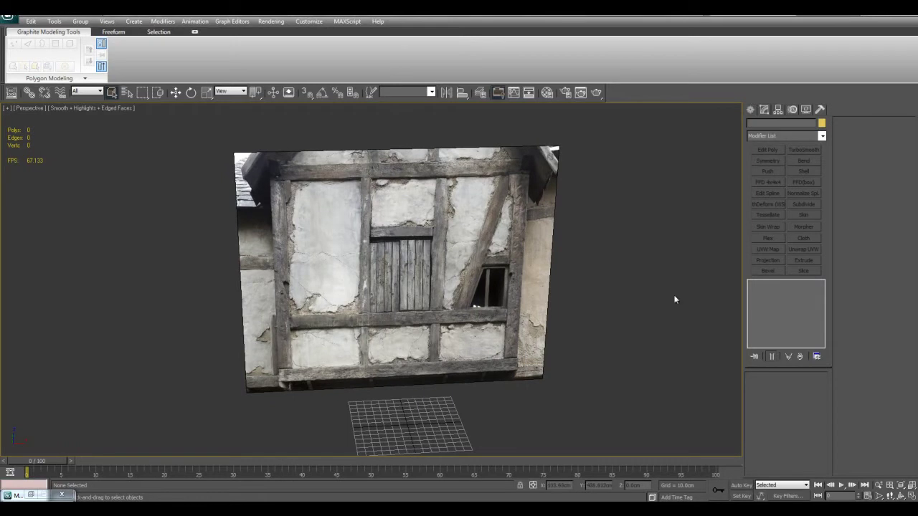
mouse_move(677, 298)
middle_down()
mouse_move(670, 243)
mouse_move(666, 285)
middle_up()
click(448, 267)
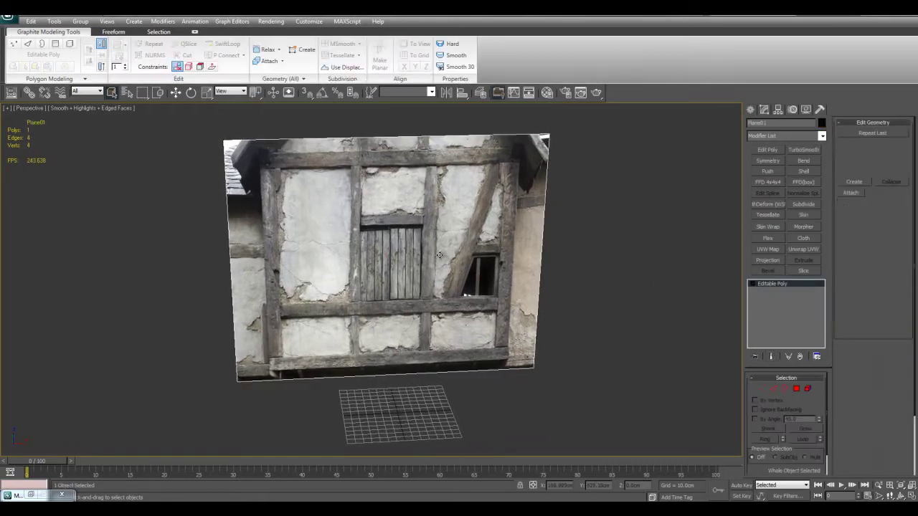
key(w)
middle_drag(447, 267, 505, 290)
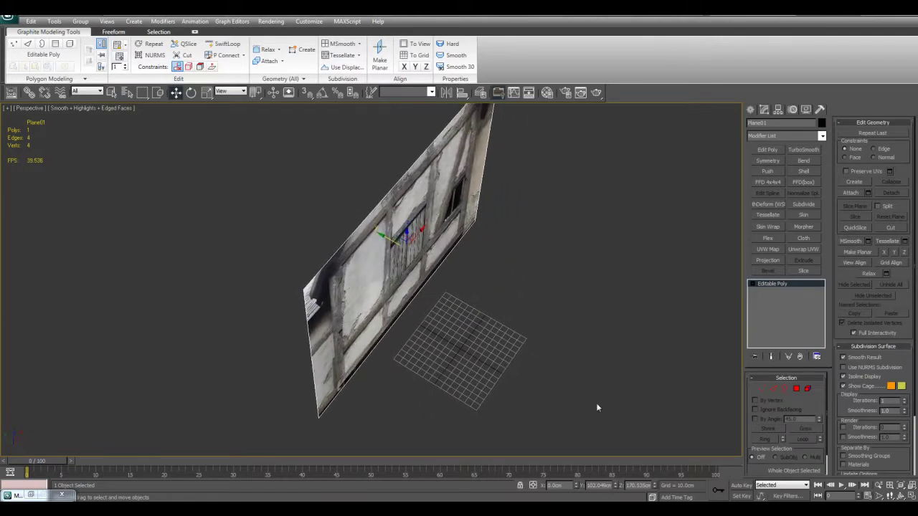
alt+middle_drag(597, 407, 461, 265)
shift+drag(388, 225, 507, 320)
click(470, 300)
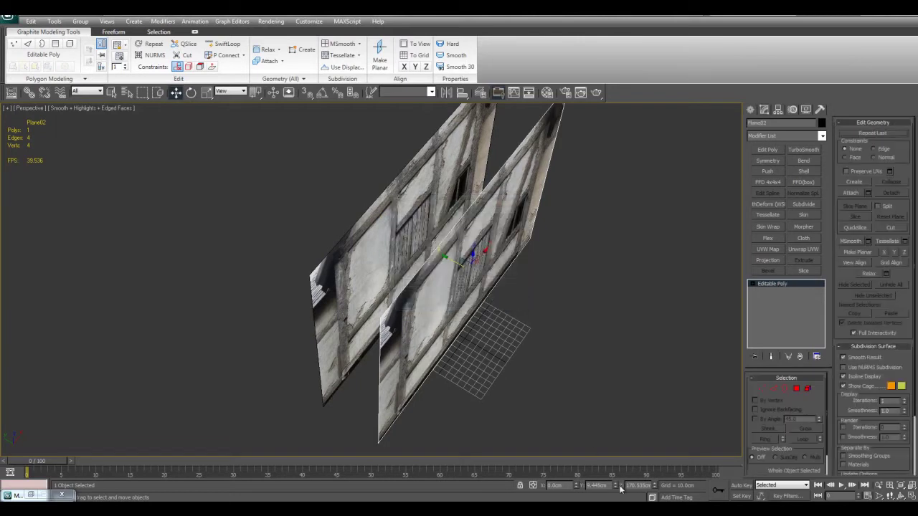
right_click(615, 487)
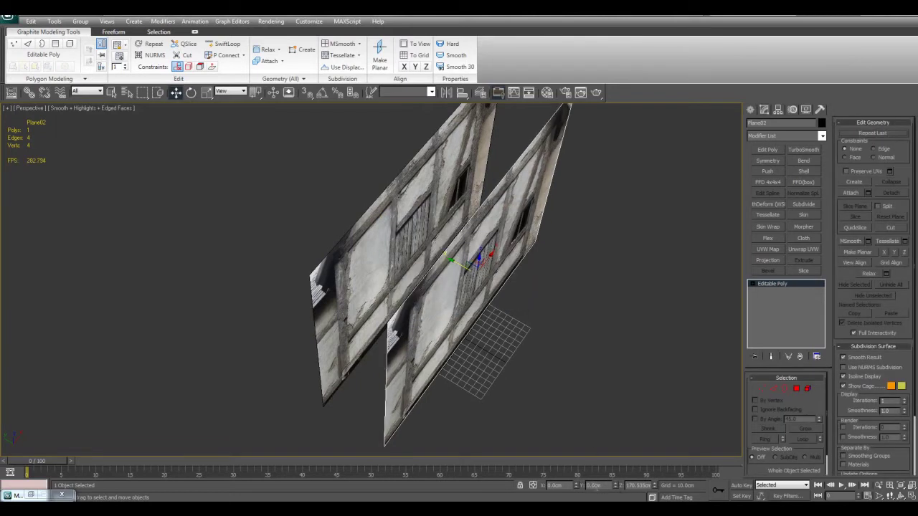
Step: Assign the plain grey 01 - Default material to the copied plane
alt+middle_drag(633, 362, 569, 335)
scroll(570, 335, up, 4)
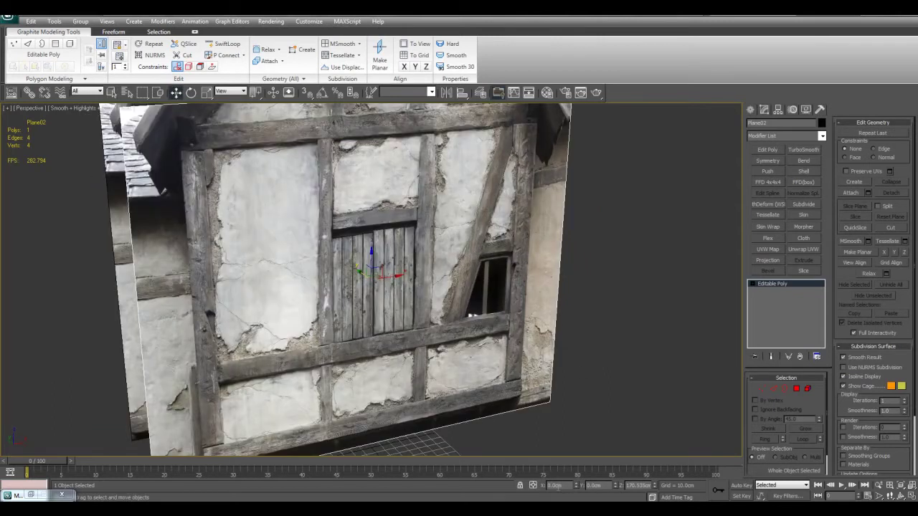
middle_drag(620, 386, 632, 373)
key(m)
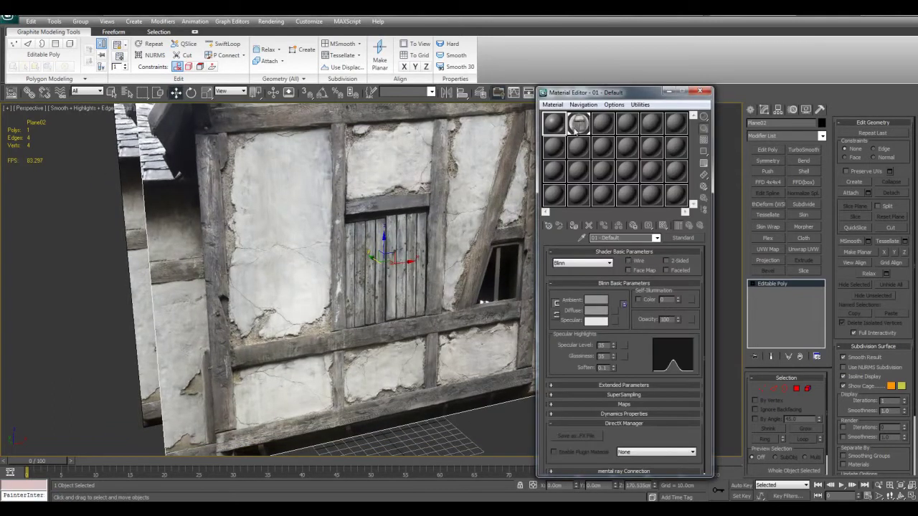
click(574, 227)
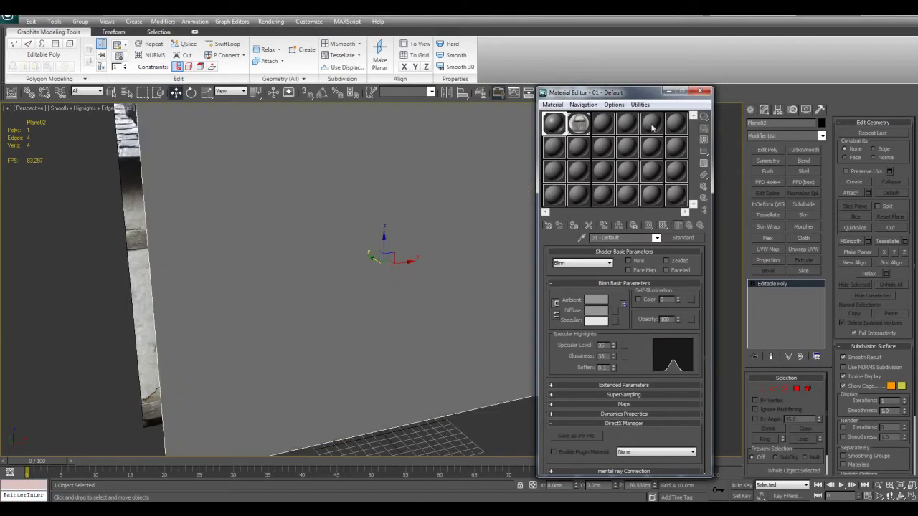
click(668, 94)
Step: Show the copied plane see-through in a maximized Front view and add an Edit Poly modifier at vertex level
key(alt+w)
click(598, 229)
key(alt+w)
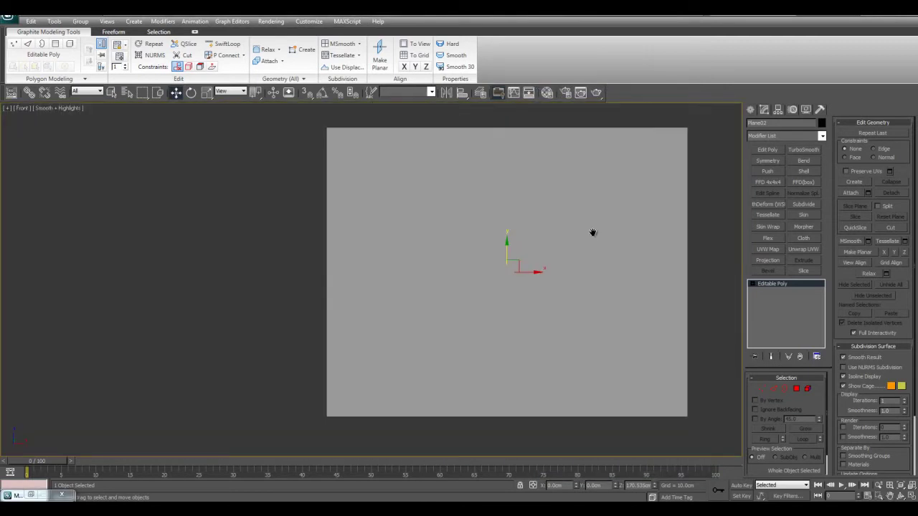
middle_drag(592, 232, 574, 230)
click(777, 151)
key(1)
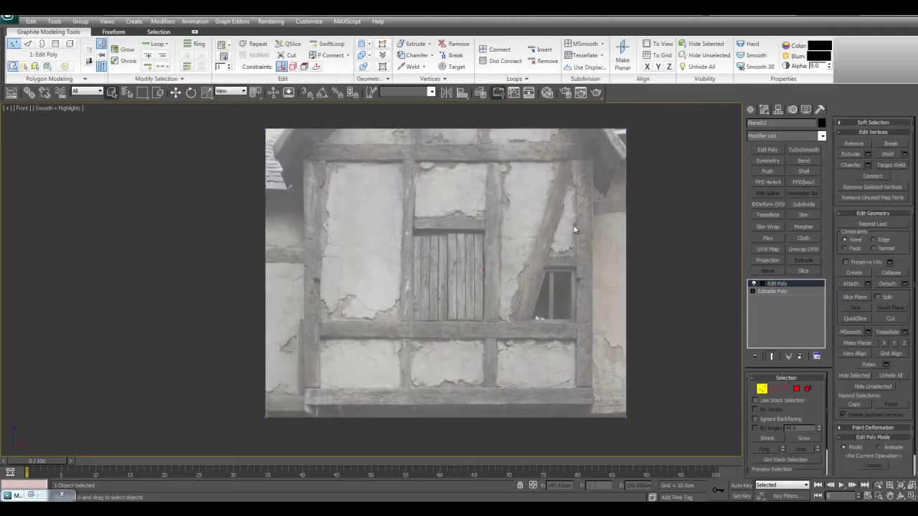
Step: Insert vertical edge loops with SwiftLoop along both sides of the two outer timber posts
click(332, 44)
middle_drag(600, 185, 581, 201)
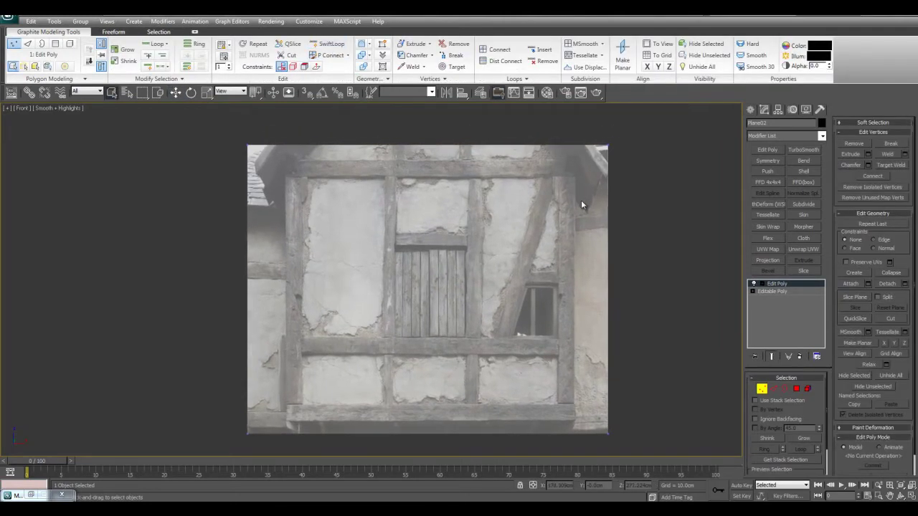
scroll(588, 302, up, 5)
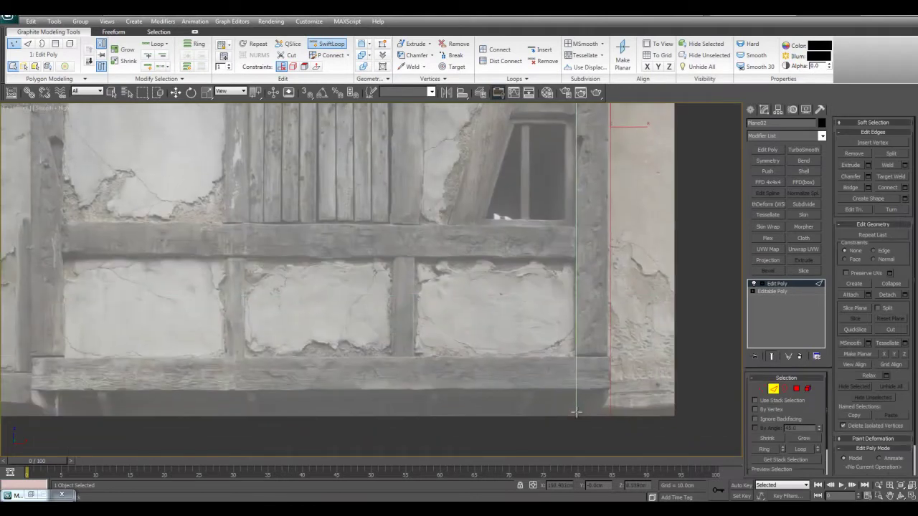
click(576, 412)
middle_drag(459, 388, 495, 377)
scroll(450, 322, down, 3)
middle_drag(450, 322, 603, 338)
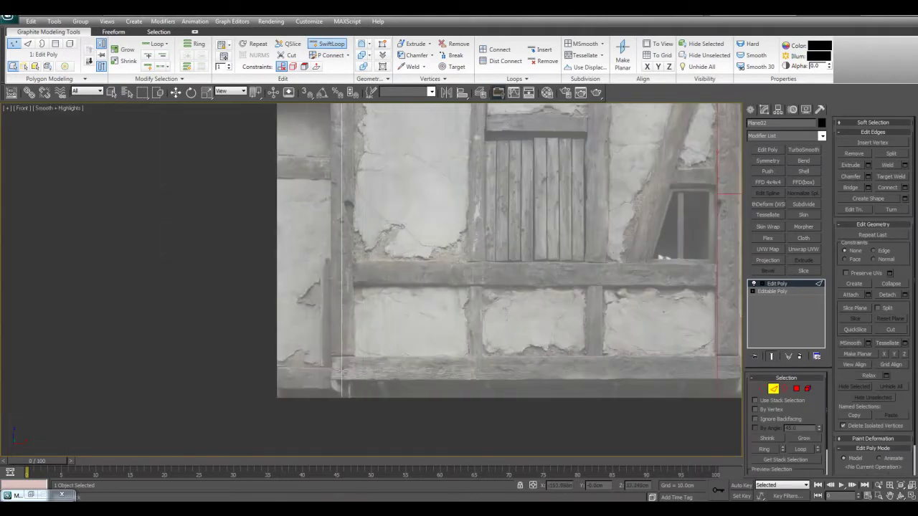
click(354, 385)
right_click(362, 382)
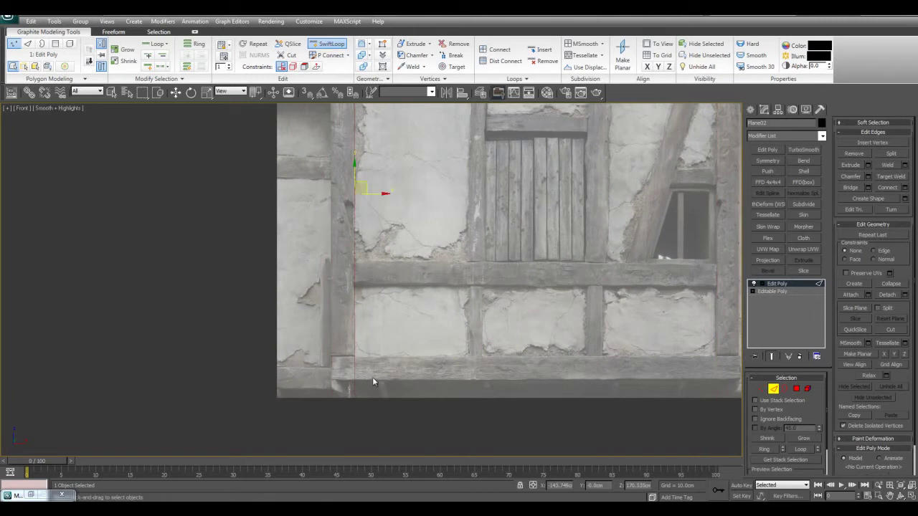
Step: Add a second Edit Poly modifier and insert horizontal edge loops along the upper and lower edges of the top beam
middle_drag(544, 281, 518, 347)
scroll(512, 315, down, 3)
key(alt+x)
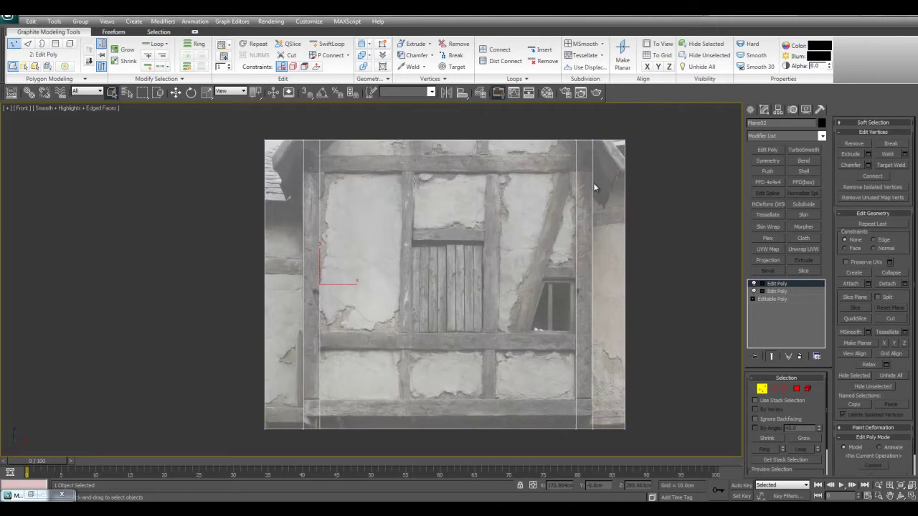
middle_drag(594, 198, 596, 248)
scroll(596, 248, up, 2)
key(alt+1)
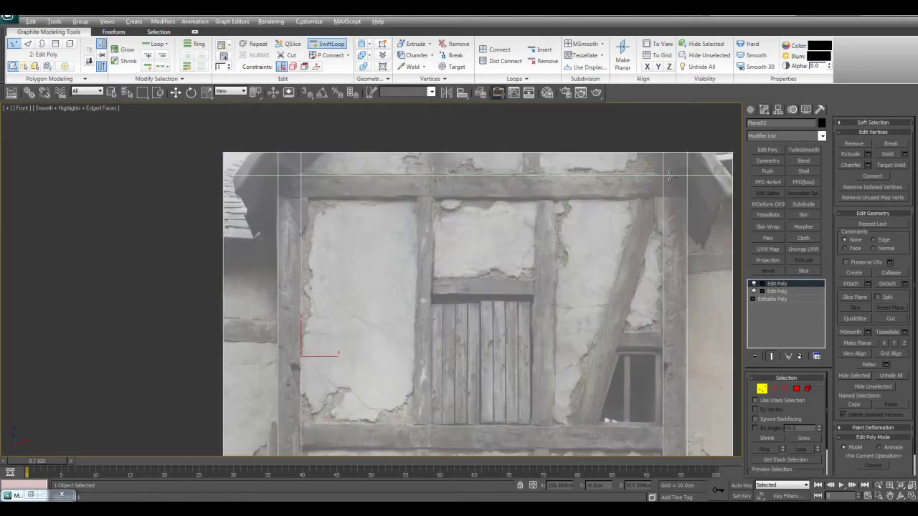
click(669, 198)
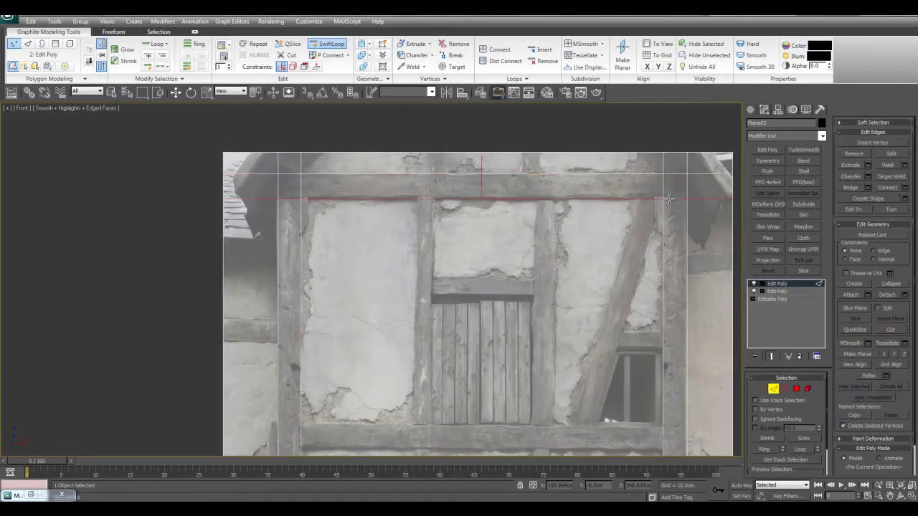
Step: Insert horizontal edge loops along the upper and lower edges of the middle and bottom beams
middle_drag(660, 295, 667, 155)
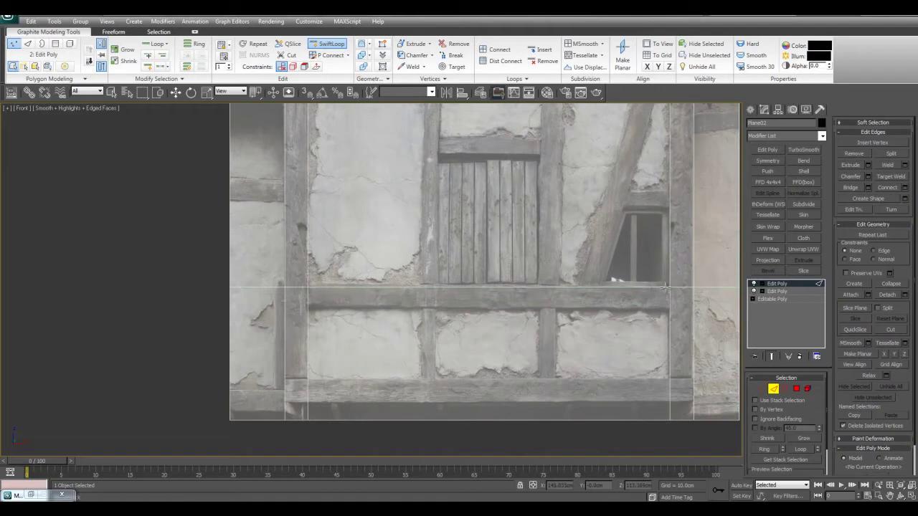
click(665, 307)
middle_drag(684, 373, 676, 336)
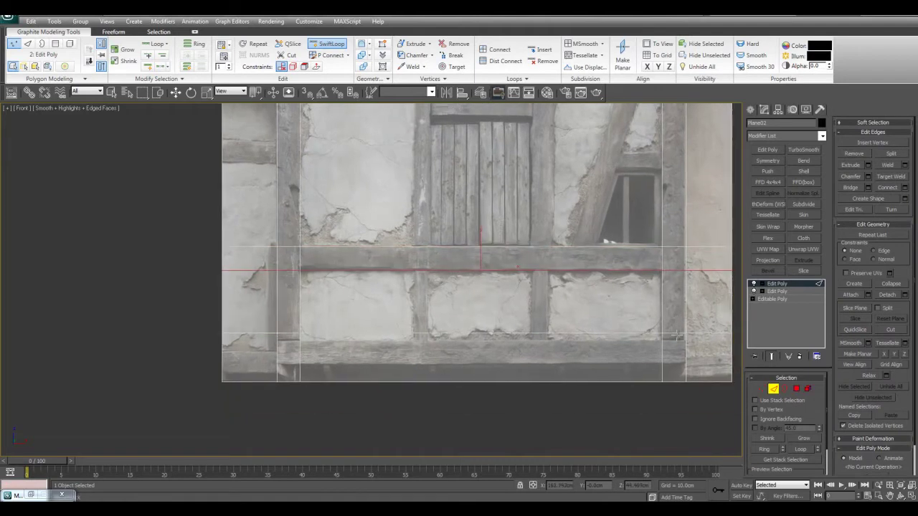
click(676, 340)
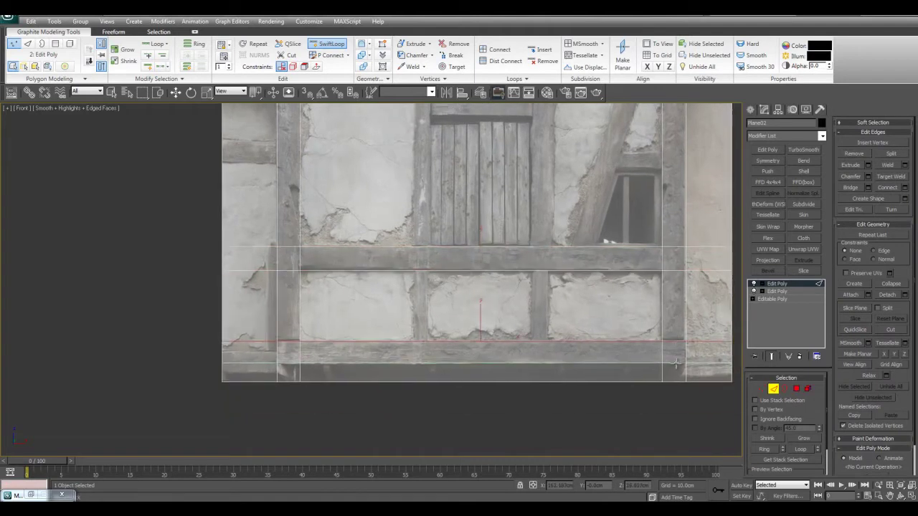
click(676, 364)
key(w)
middle_drag(652, 297, 649, 310)
key(q)
click(577, 315)
Step: Insert vertical edge loops along both sides of the two inner posts flanking the wooden shutter
middle_drag(576, 316, 595, 310)
scroll(584, 325, up, 2)
key(alt+1)
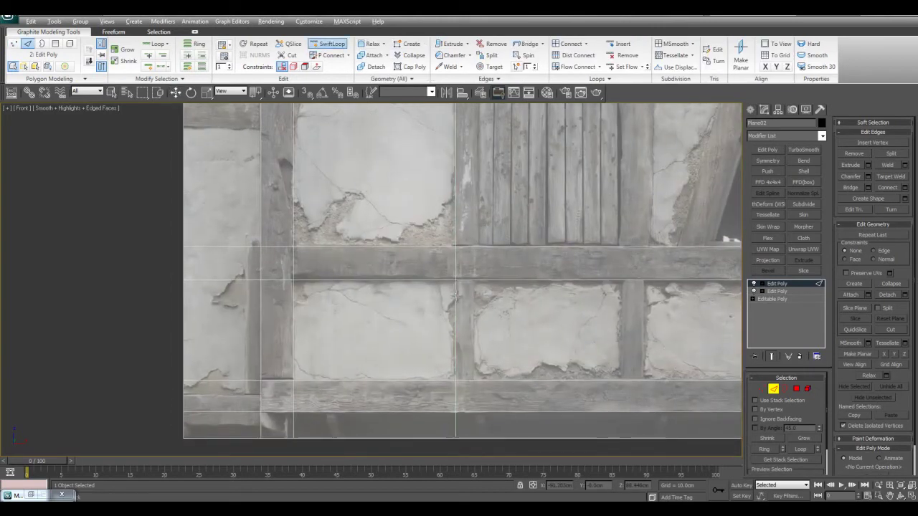
click(478, 291)
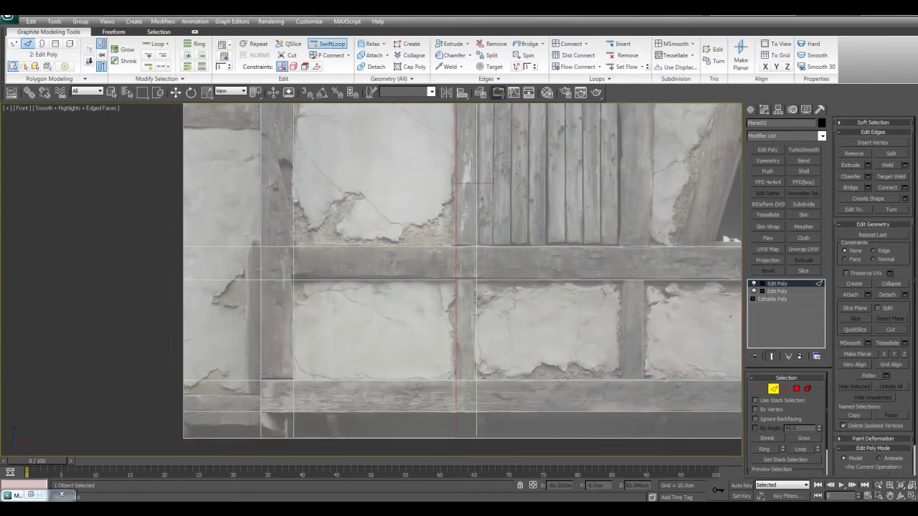
click(624, 311)
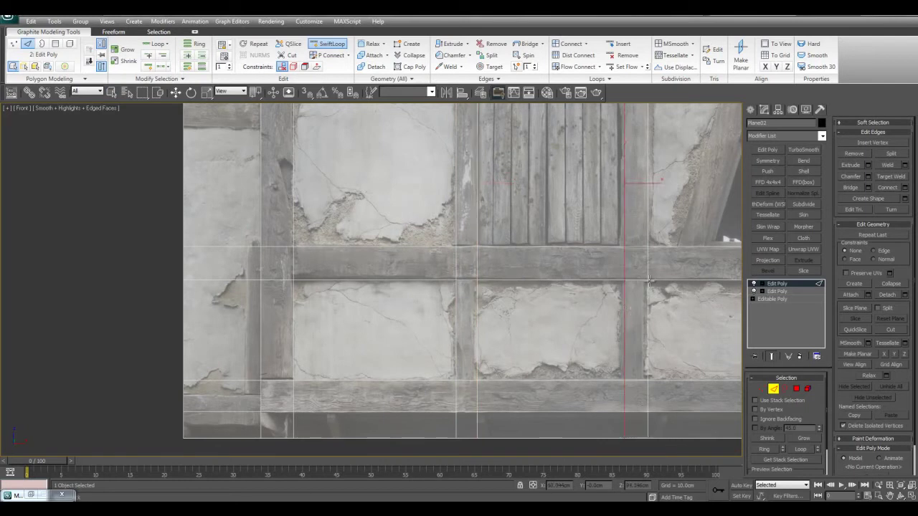
click(645, 280)
right_click(678, 209)
click(677, 204)
Step: Shift the right inner post's outer edge, between the top and middle beams, slightly right to match the photo
middle_drag(662, 165, 660, 367)
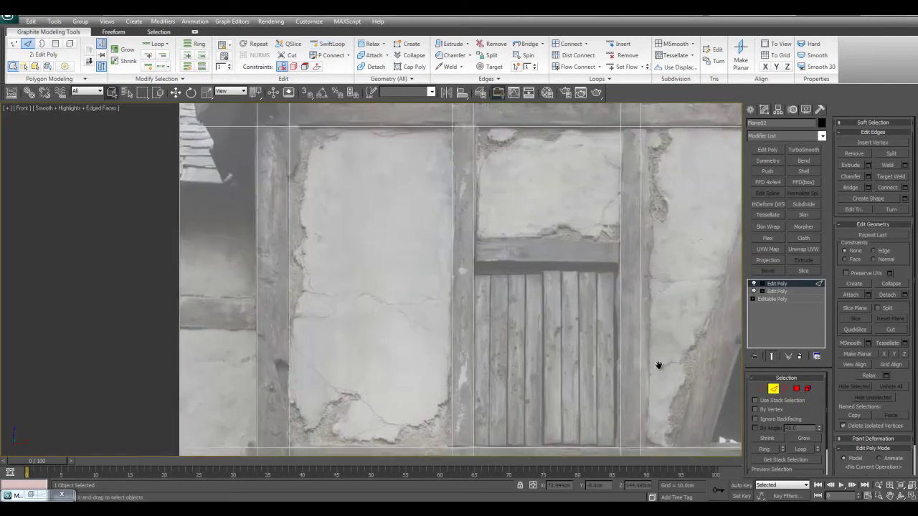
middle_drag(653, 277, 618, 250)
scroll(585, 245, down, 2)
click(539, 241)
key(w)
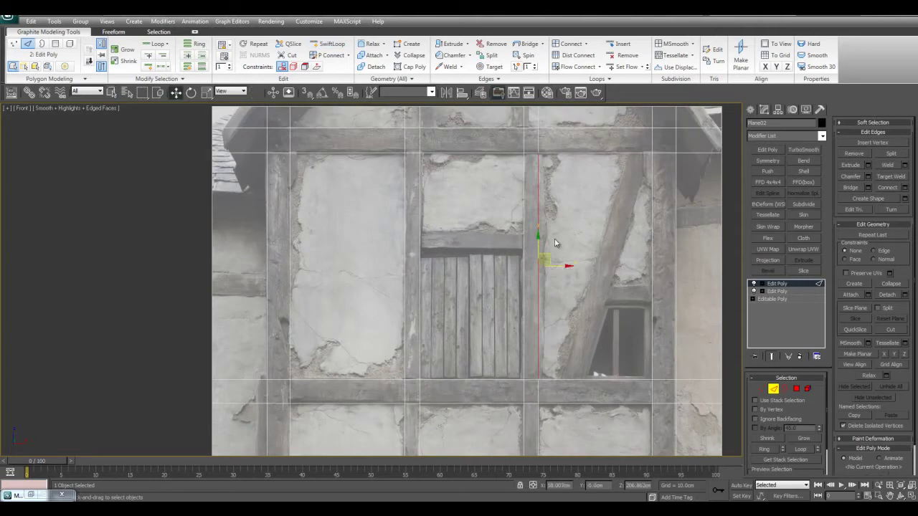
drag(566, 267, 569, 267)
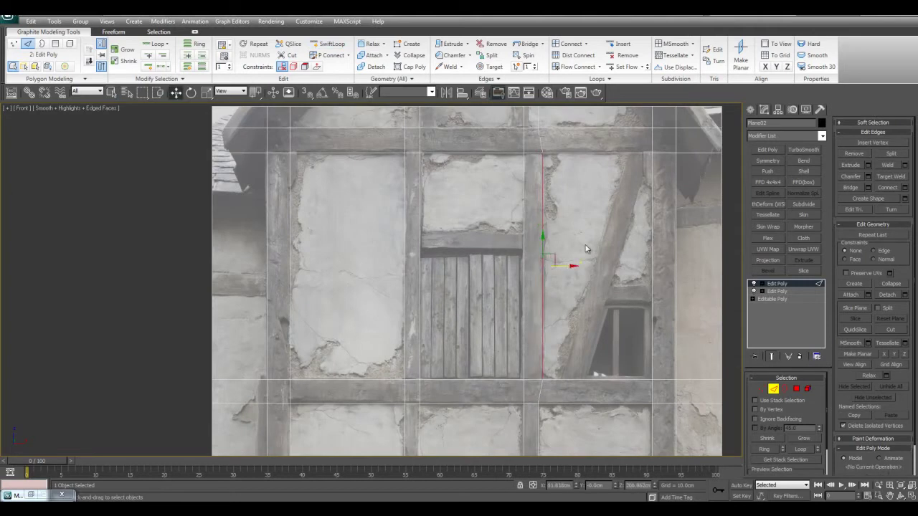
key(q)
click(620, 266)
Step: Insert horizontal edge loops along the upper and lower edges of the short beam above the wooden shutter
middle_drag(628, 269, 601, 255)
scroll(602, 255, up, 2)
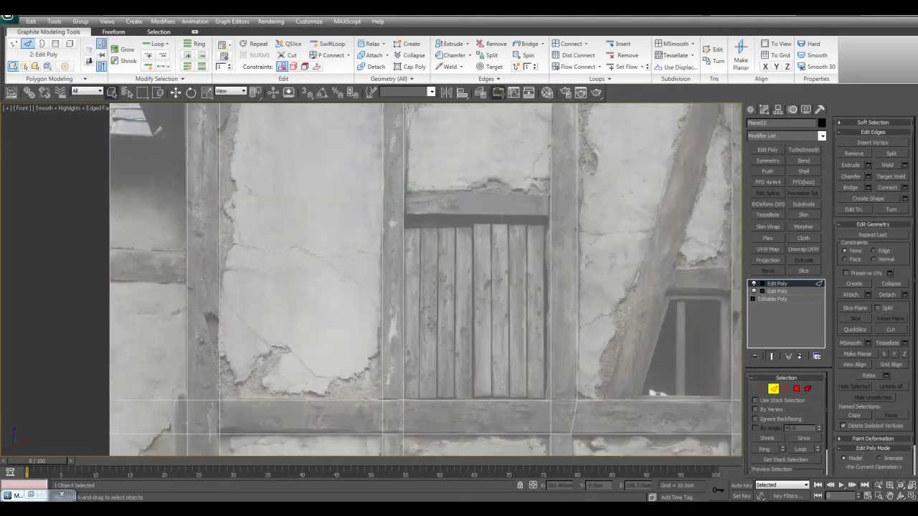
key(alt+shift+w)
click(550, 194)
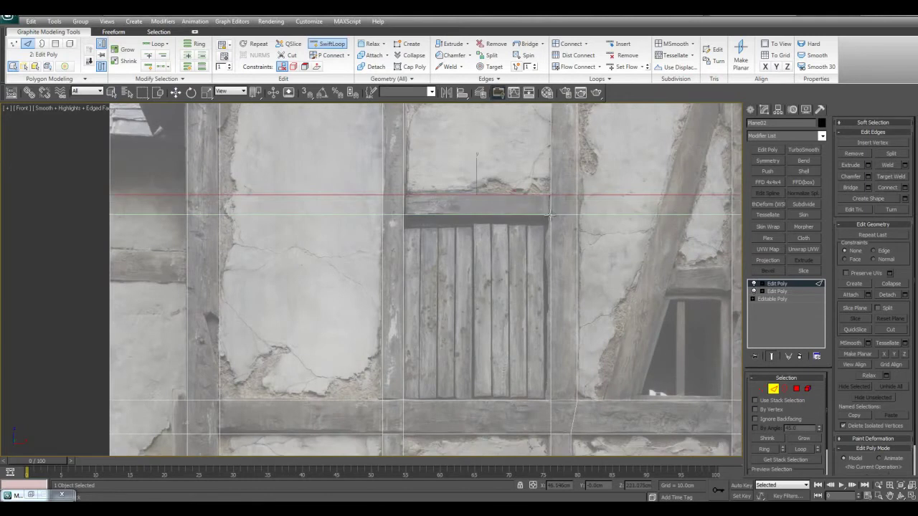
click(550, 215)
key(w)
key(q)
click(617, 266)
Step: Add a third Edit Poly modifier to the plane and work at vertex level
middle_drag(622, 267, 235, 102)
scroll(617, 260, down, 2)
middle_drag(262, 146, 432, 395)
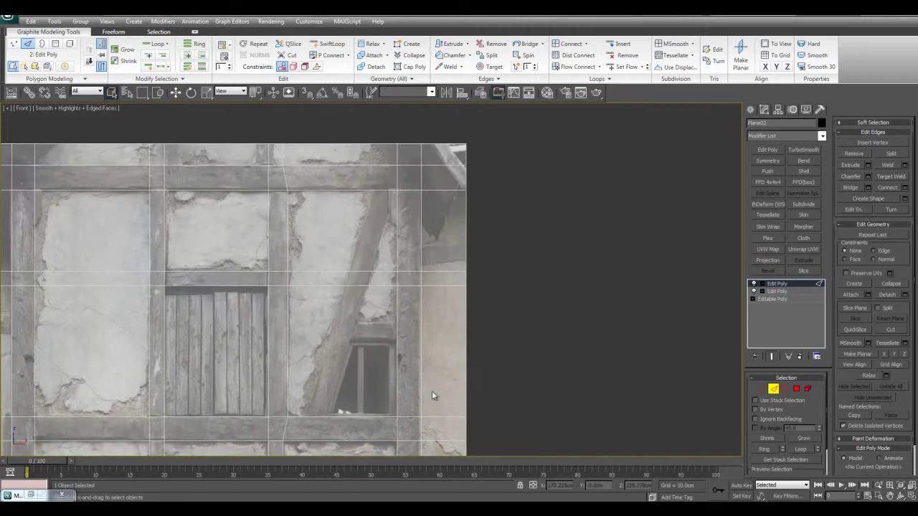
middle_drag(401, 239, 508, 172)
scroll(506, 208, up, 2)
middle_drag(558, 223, 531, 263)
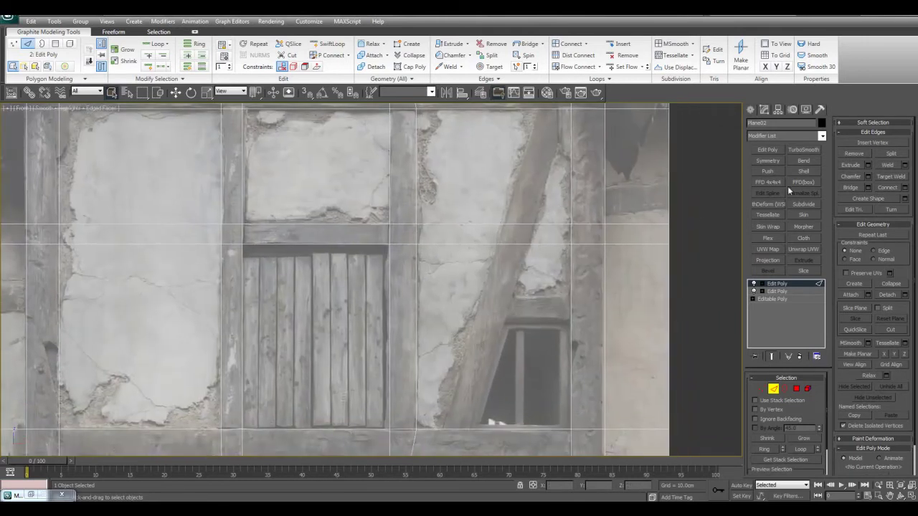
click(768, 152)
scroll(556, 233, down, 2)
key(1)
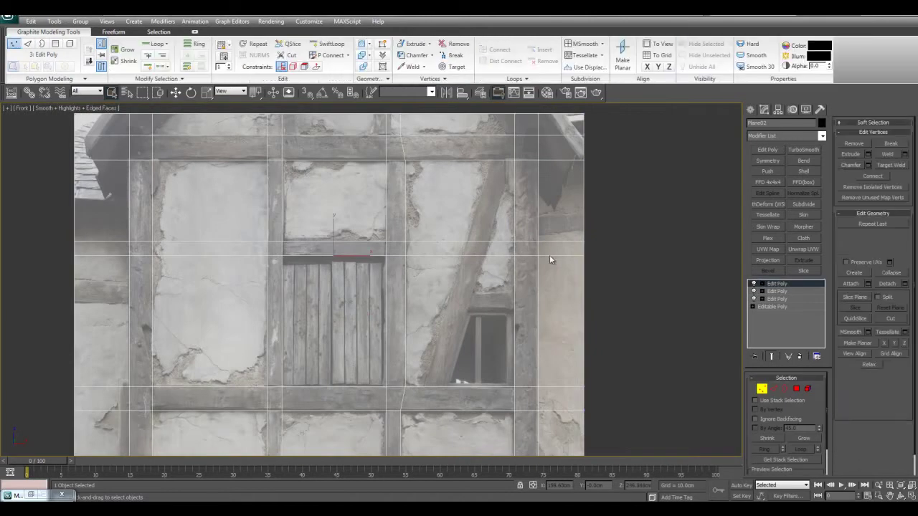
Step: Cut a slanted edge along the diagonal brace's left side, between the top beam and the middle beam
middle_drag(522, 294, 528, 319)
scroll(523, 301, up, 1)
scroll(518, 311, down, 1)
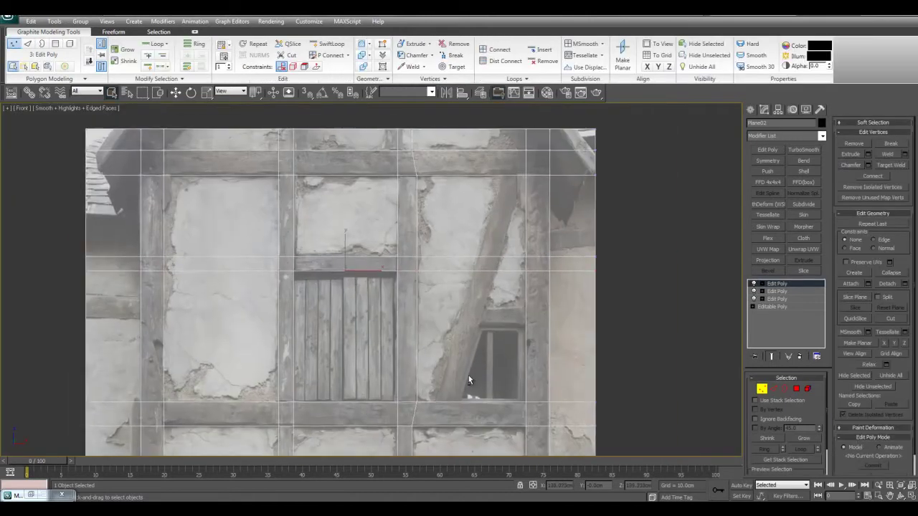
key(alt+c)
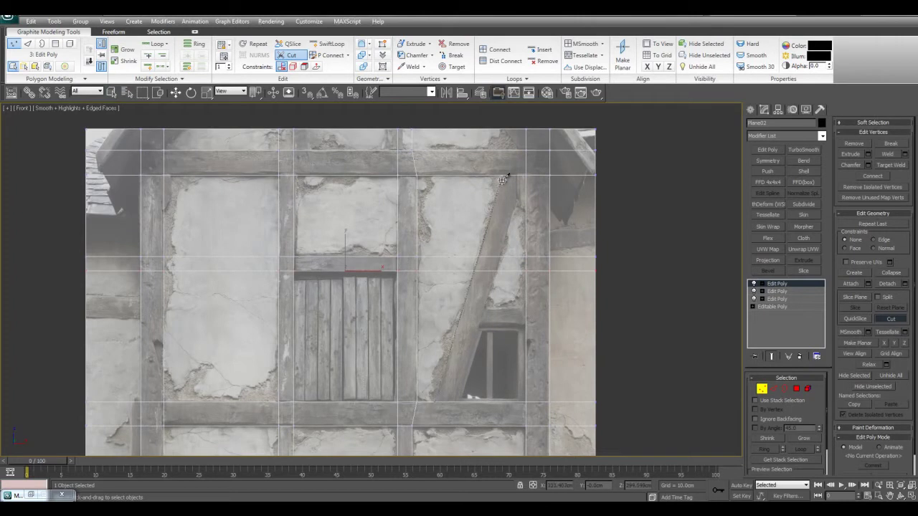
scroll(517, 201, up, 4)
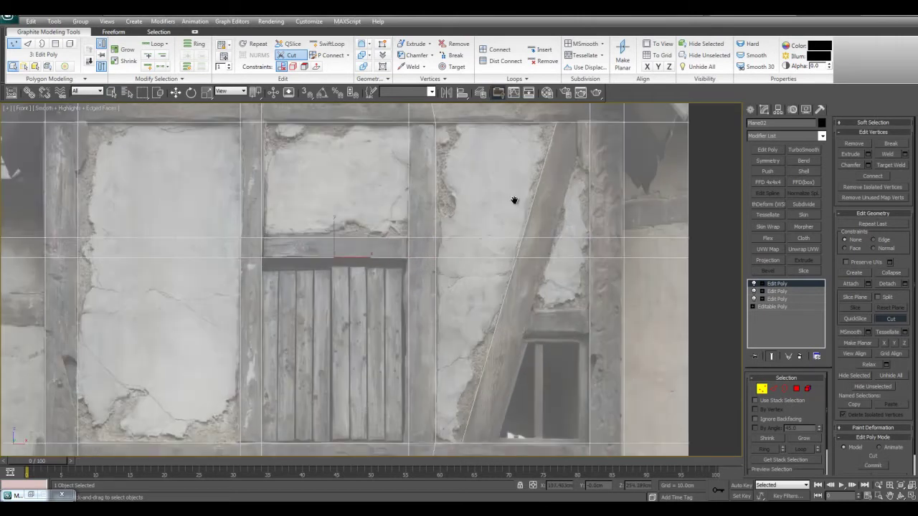
middle_drag(436, 356, 431, 332)
middle_drag(518, 300, 544, 230)
scroll(510, 274, down, 1)
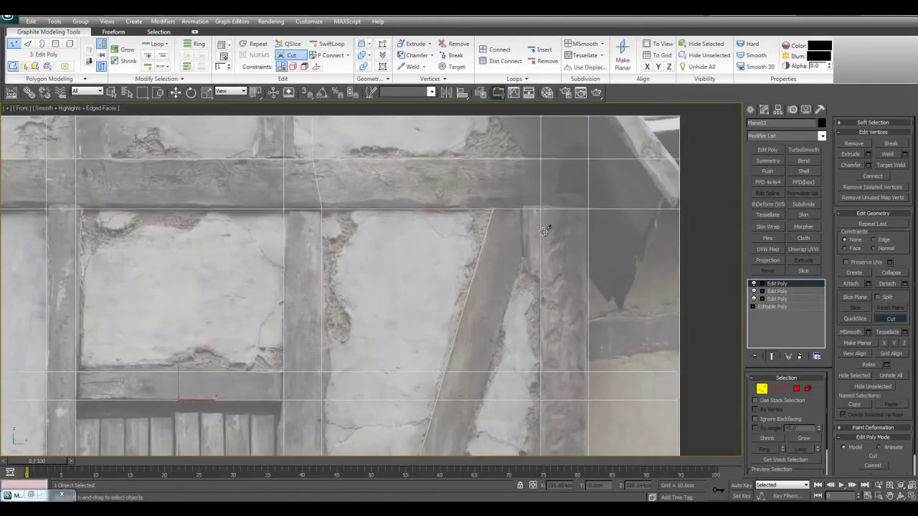
Step: Isolate the reference photo plane in the perspective view
scroll(459, 272, down, 2)
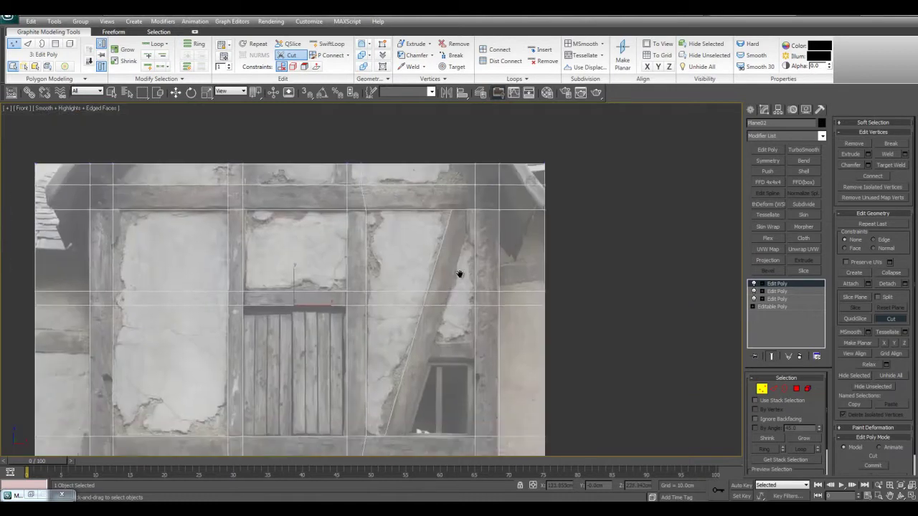
middle_drag(459, 273, 440, 305)
scroll(440, 306, up, 3)
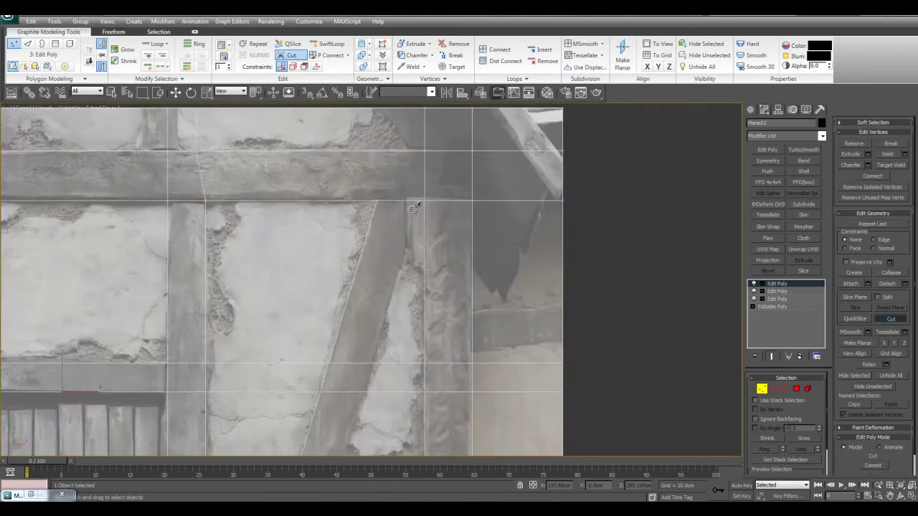
middle_drag(431, 233, 468, 292)
right_click(475, 290)
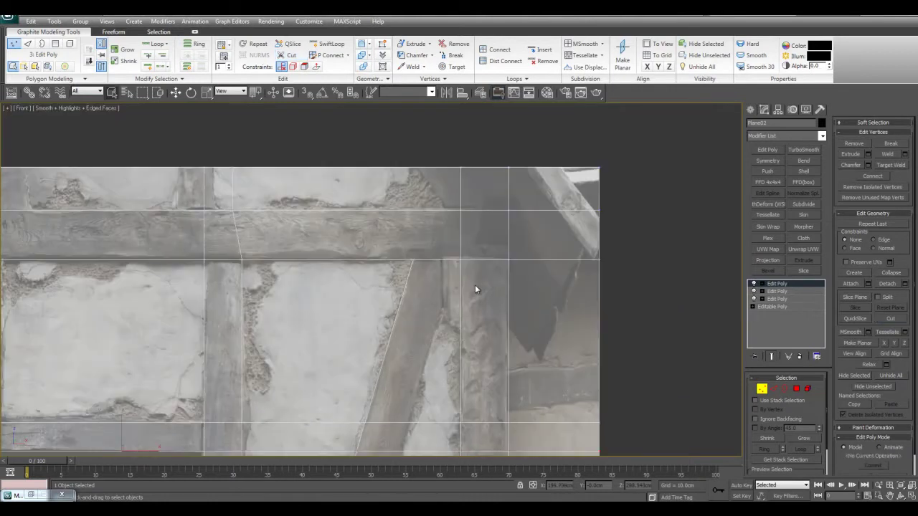
key(1)
key(alt+w)
click(553, 304)
key(alt+w)
alt+middle_drag(553, 303, 545, 334)
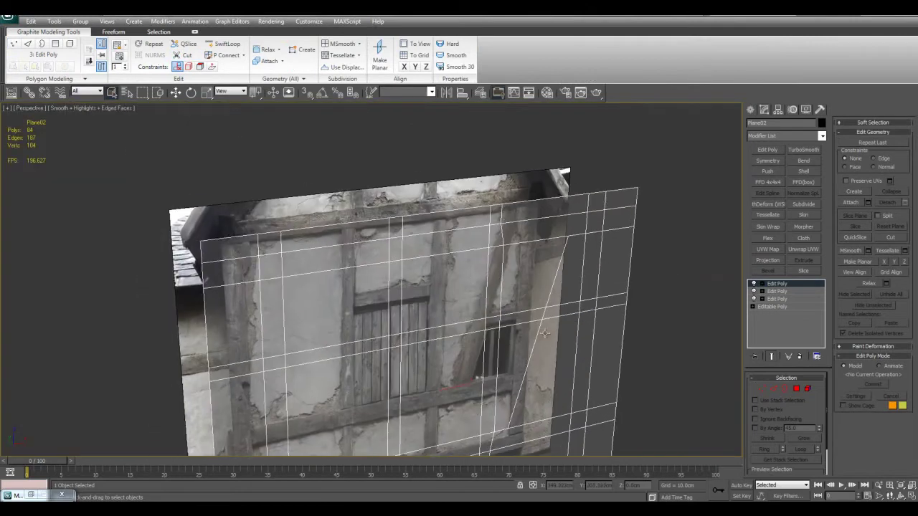
click(504, 183)
key(alt+q)
alt+middle_drag(462, 313, 456, 266)
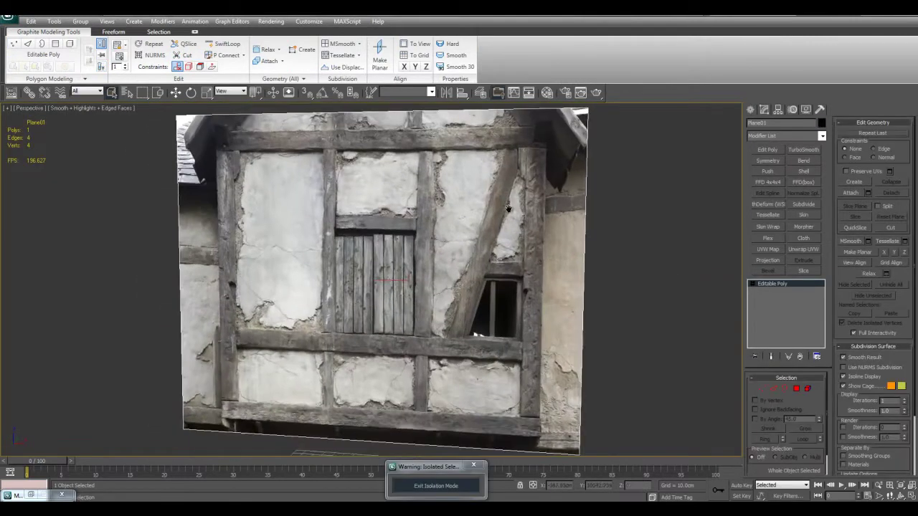
Step: Examine in the photo how the diagonal brace meets the top beam and the right post
scroll(456, 223, up, 3)
middle_drag(456, 223, 482, 279)
scroll(482, 279, up, 3)
middle_drag(614, 243, 405, 312)
middle_drag(511, 292, 467, 325)
scroll(467, 325, down, 3)
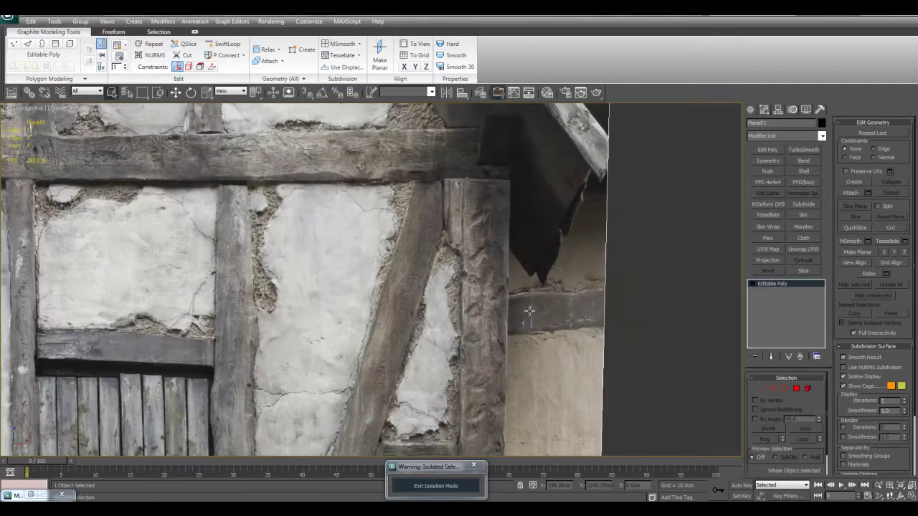
alt+middle_drag(482, 427, 492, 383)
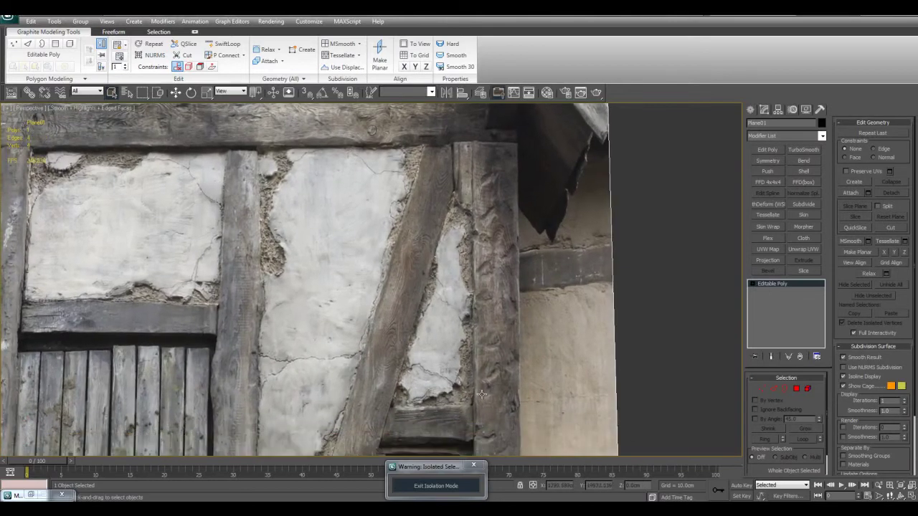
middle_drag(510, 196, 203, 170)
scroll(313, 272, up, 3)
middle_drag(153, 143, 563, 367)
scroll(431, 297, down, 5)
scroll(432, 297, up, 4)
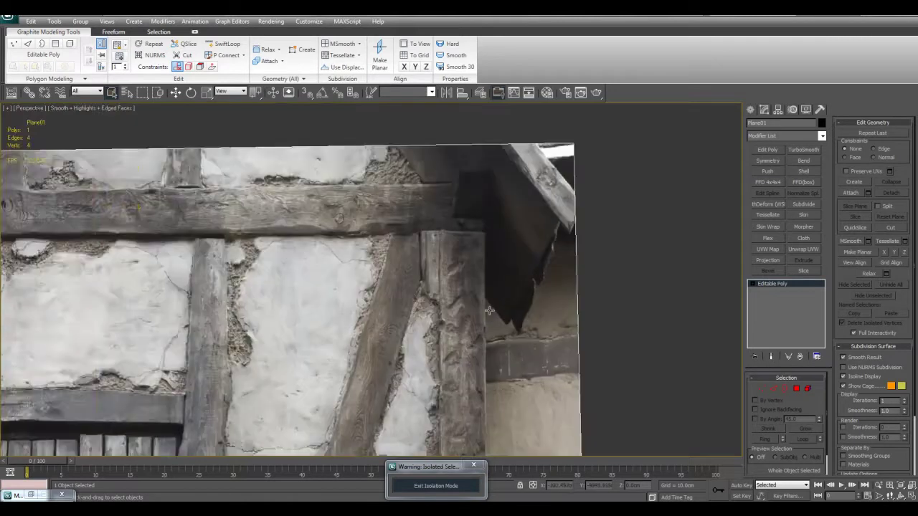
middle_drag(435, 362, 466, 266)
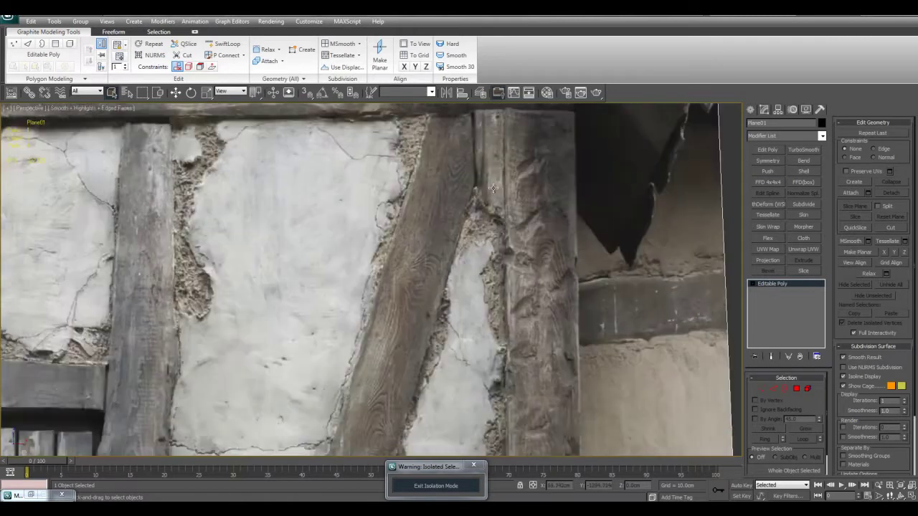
scroll(466, 266, down, 2)
Step: End the isolation and return to vertex-level editing of the traced plane in the front view
click(451, 483)
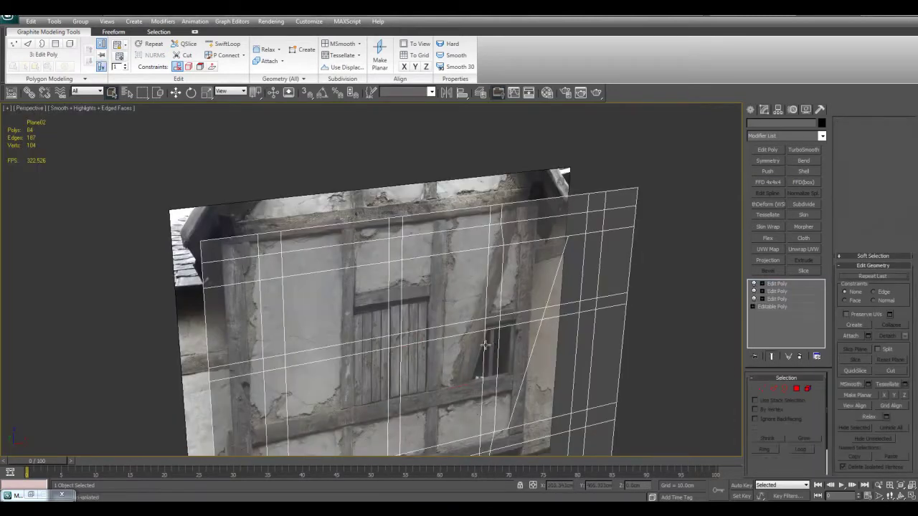
key(alt+w)
key(alt+w)
key(1)
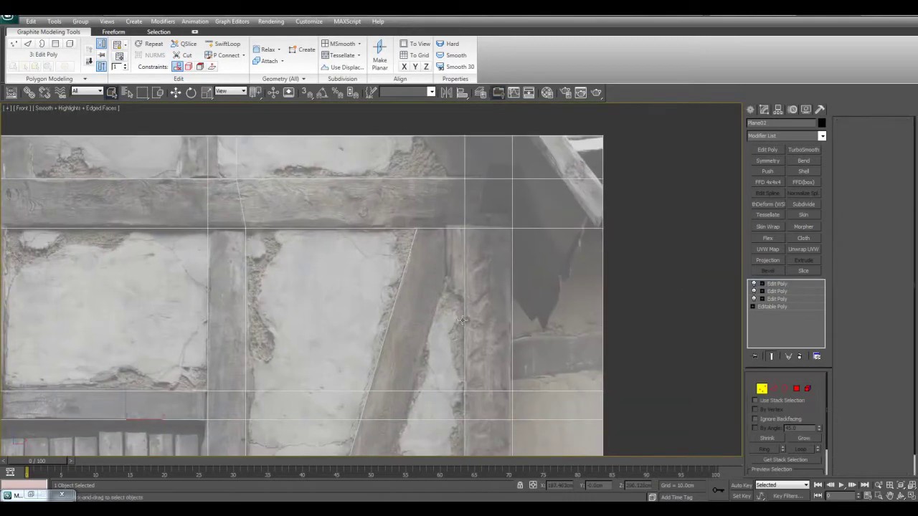
Step: Cut a slanted edge along the diagonal brace's right side, from the top beam down to the middle beam
scroll(502, 251, up, 3)
middle_drag(522, 223, 538, 239)
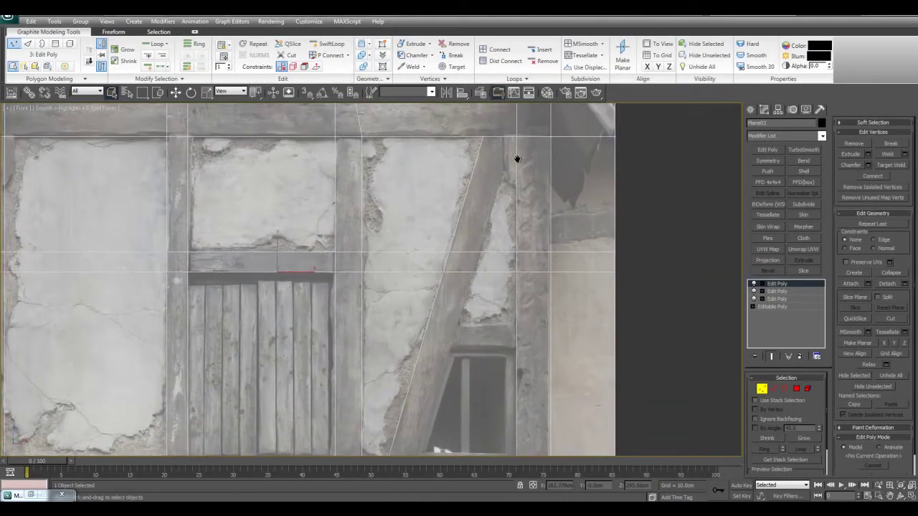
middle_drag(516, 158, 521, 142)
key(alt+c)
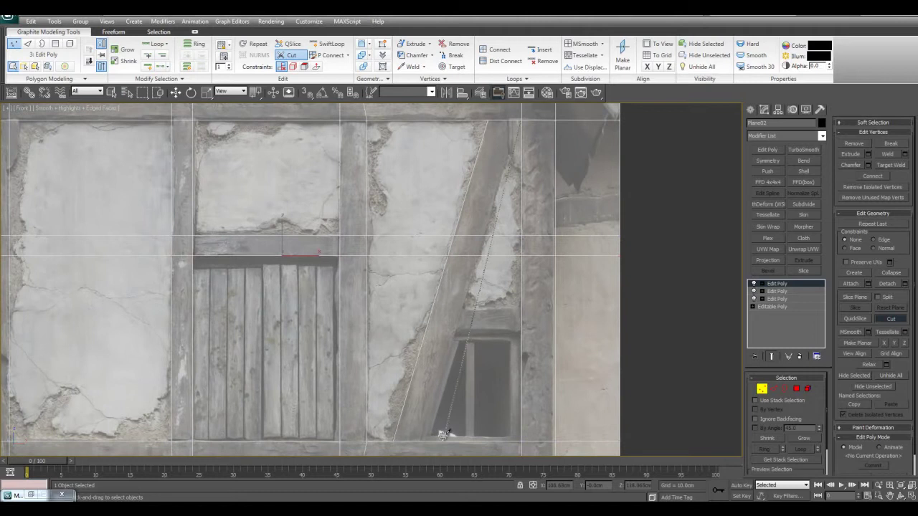
click(428, 441)
right_click(428, 440)
right_click(430, 438)
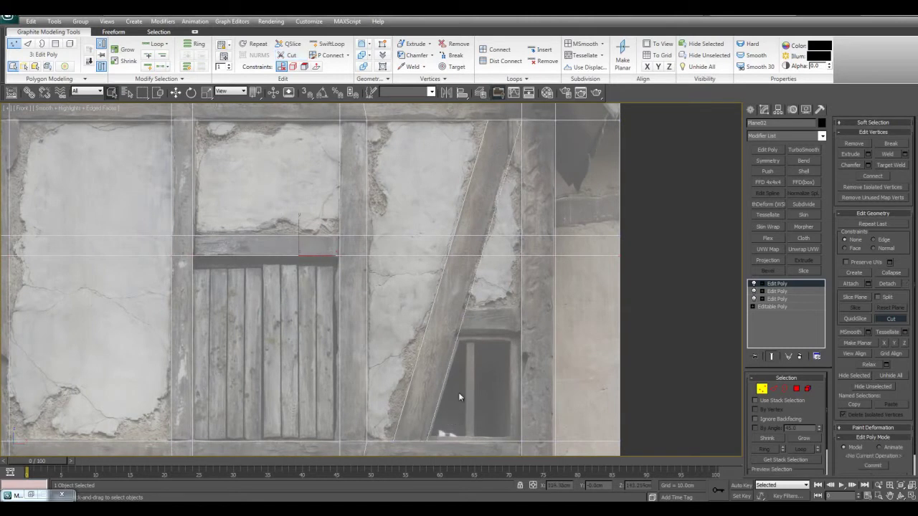
Step: Cut horizontal edges along the upper and lower sides of the short beam above the small window, between brace and right post
middle_drag(512, 226, 496, 224)
middle_drag(494, 169, 505, 310)
scroll(505, 318, up, 2)
middle_drag(507, 240, 503, 212)
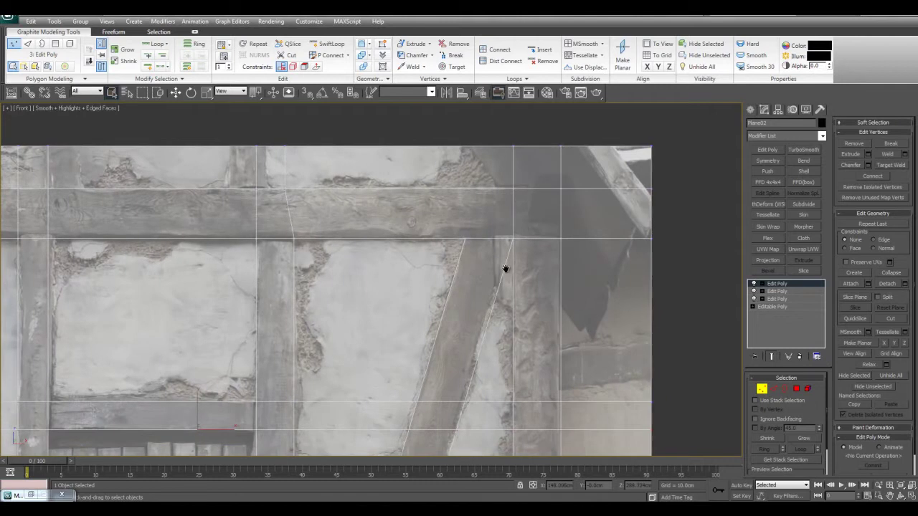
drag(506, 269, 512, 224)
scroll(502, 227, down, 2)
middle_drag(489, 230, 497, 206)
middle_drag(470, 329, 476, 170)
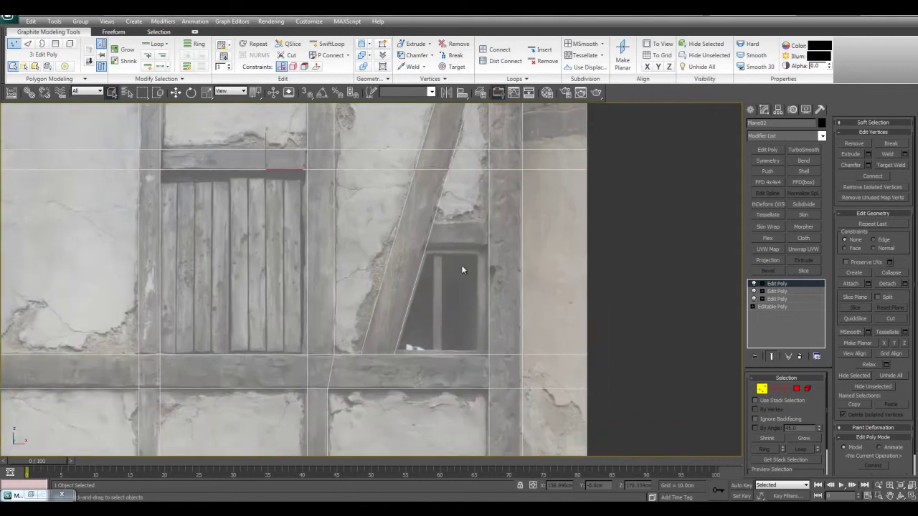
scroll(462, 265, up, 2)
middle_drag(478, 224, 508, 266)
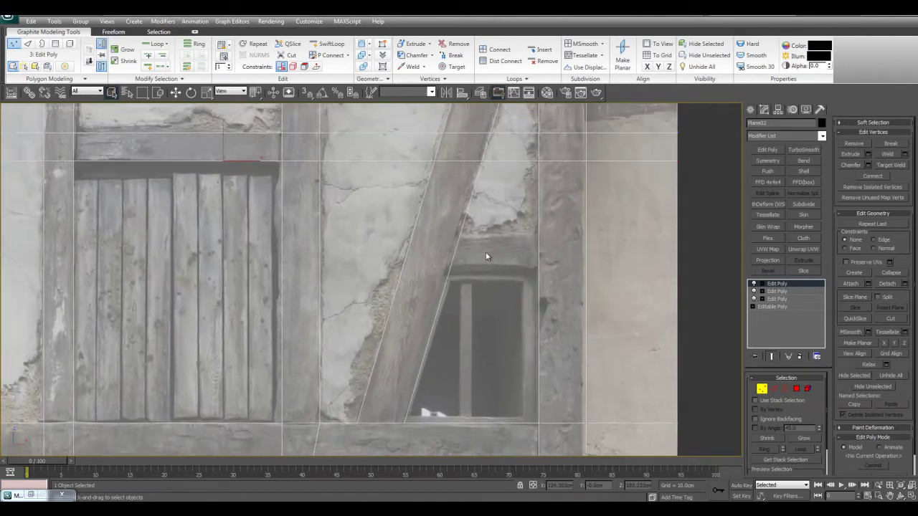
key(alt+c)
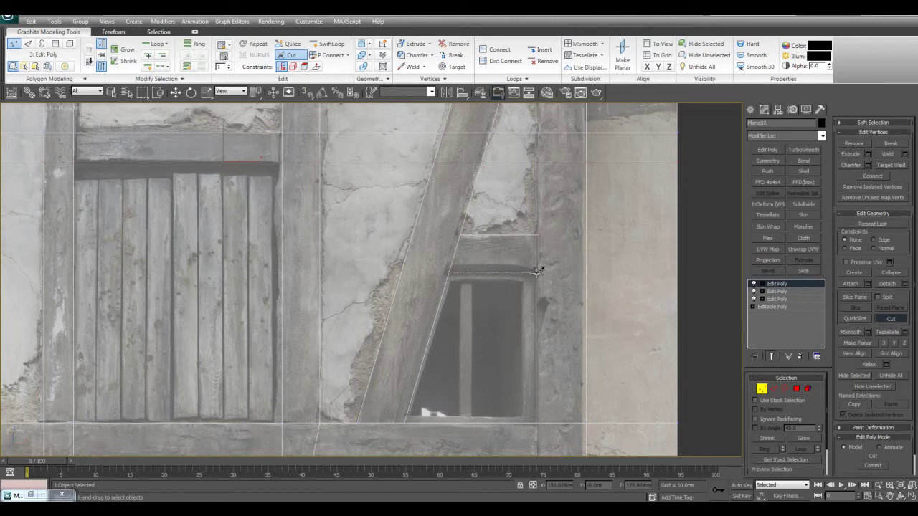
right_click(578, 244)
Step: Cut edges along the small window's right frame, central mullion and slanted left frame
scroll(574, 246, down, 2)
middle_drag(541, 248, 563, 261)
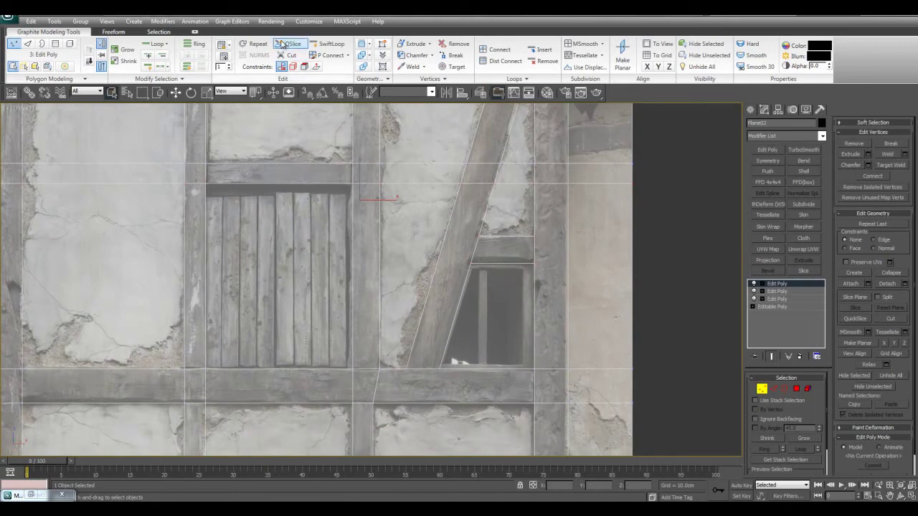
middle_drag(596, 308, 541, 266)
scroll(539, 265, up, 2)
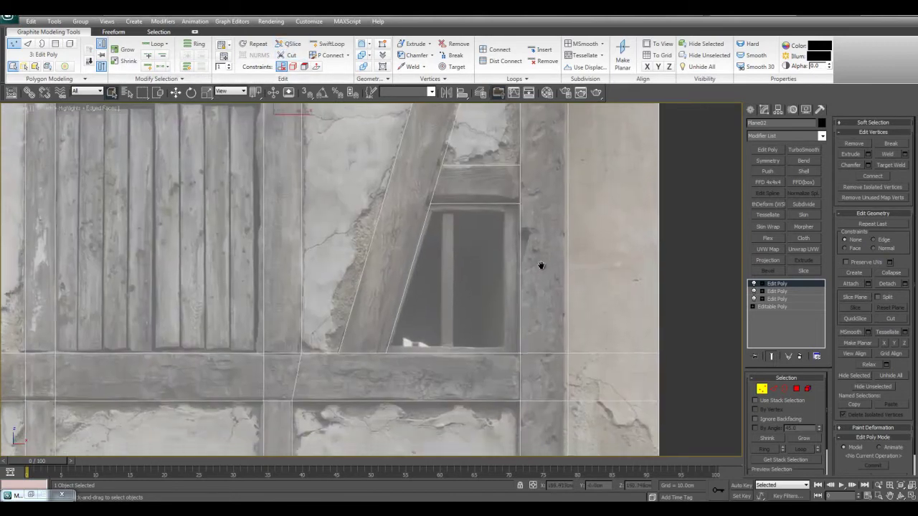
scroll(546, 264, up, 2)
key(alt+c)
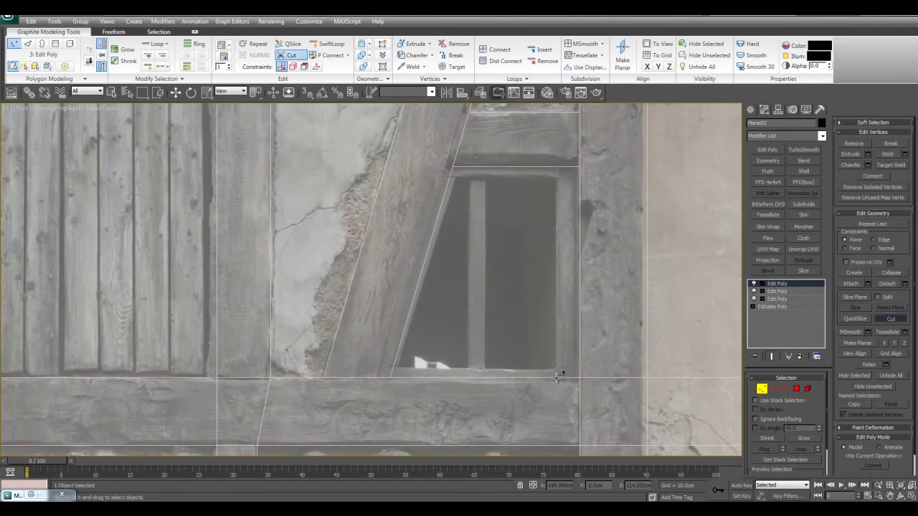
middle_drag(488, 250, 532, 257)
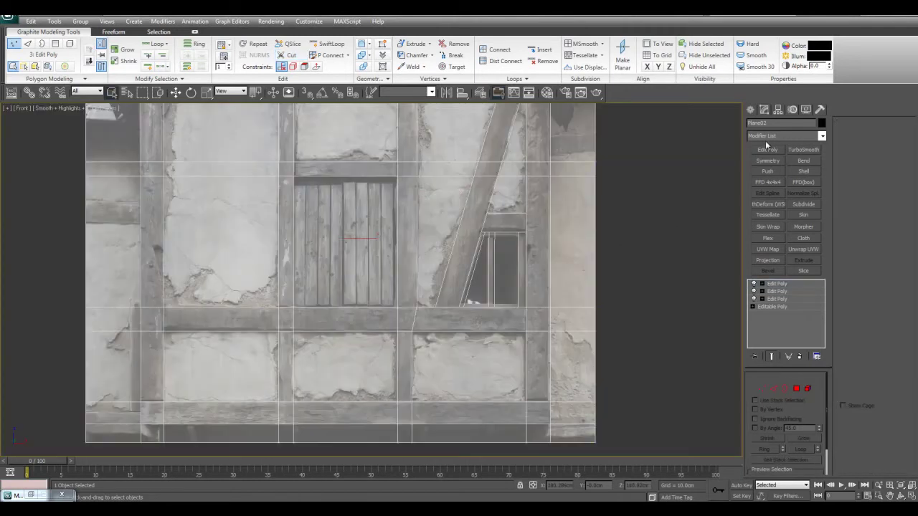
Step: Add a fourth Edit Poly modifier to the plane and work at edge level
click(768, 149)
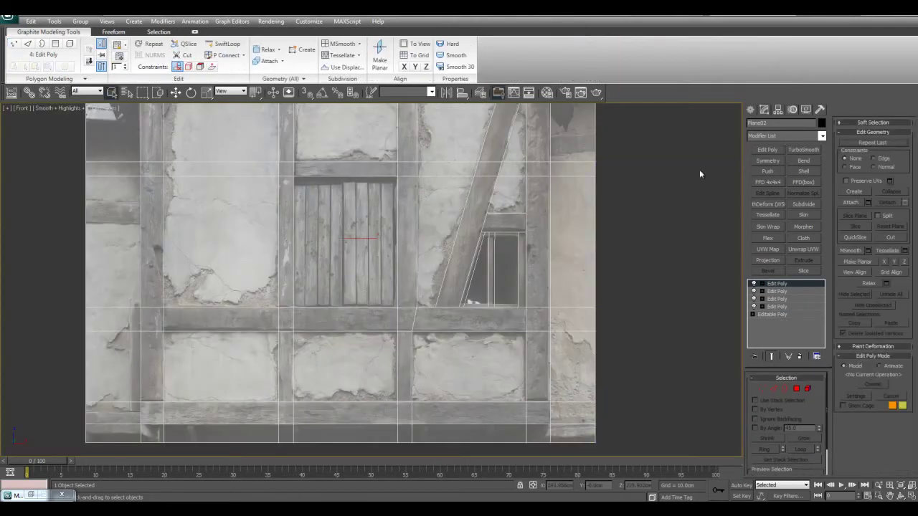
key(4)
scroll(607, 267, down, 4)
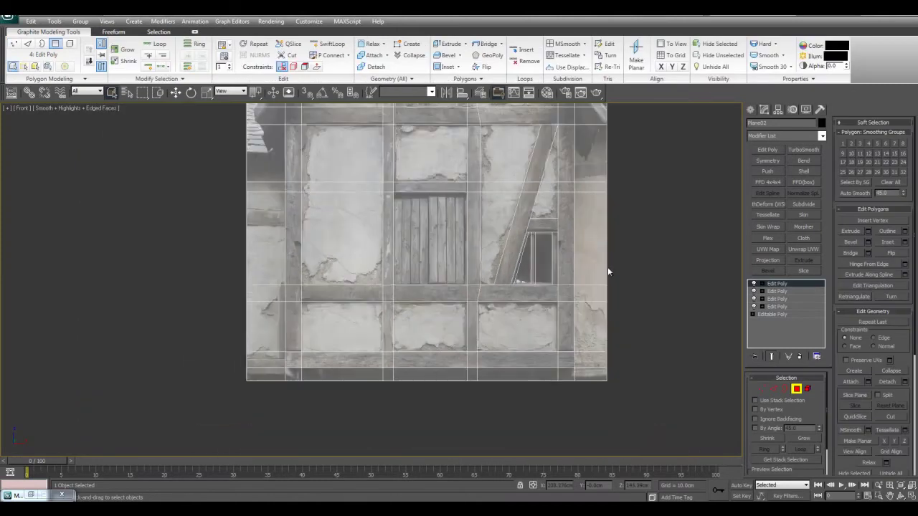
key(2)
middle_drag(630, 176, 592, 190)
click(625, 232)
middle_drag(625, 232, 645, 240)
Step: Select the plane's outer border and delete the ring of polygons lying outside the timber frame
click(762, 285)
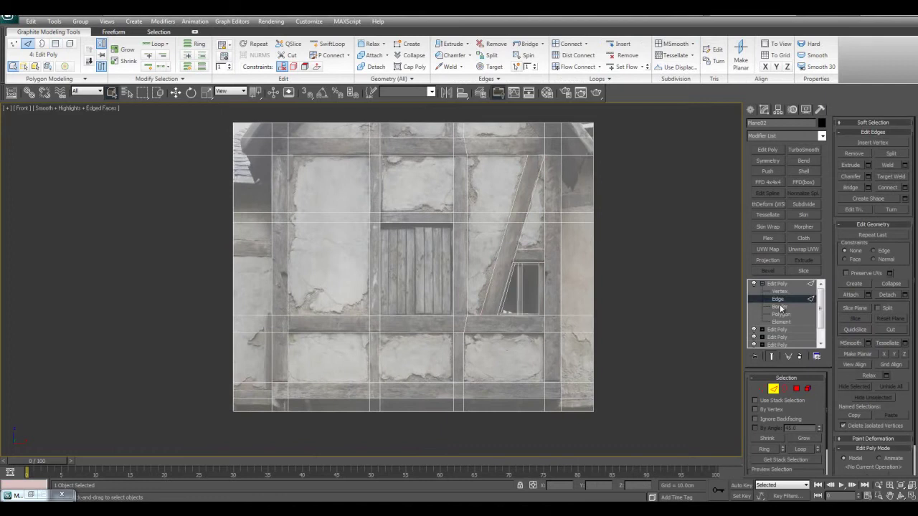
click(780, 307)
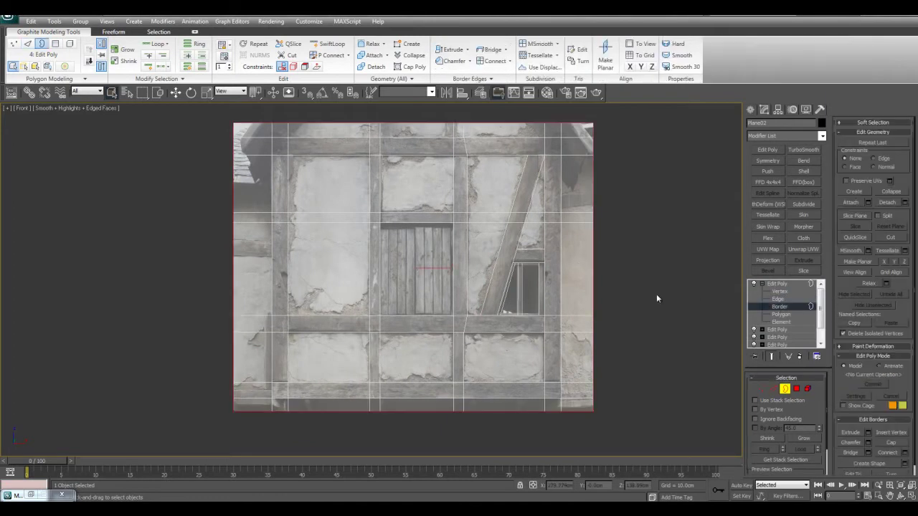
click(781, 299)
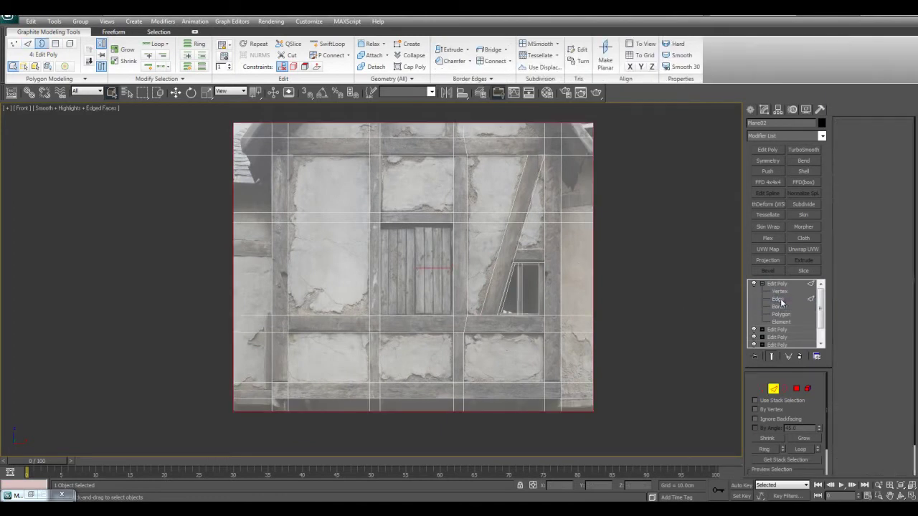
key(Delete)
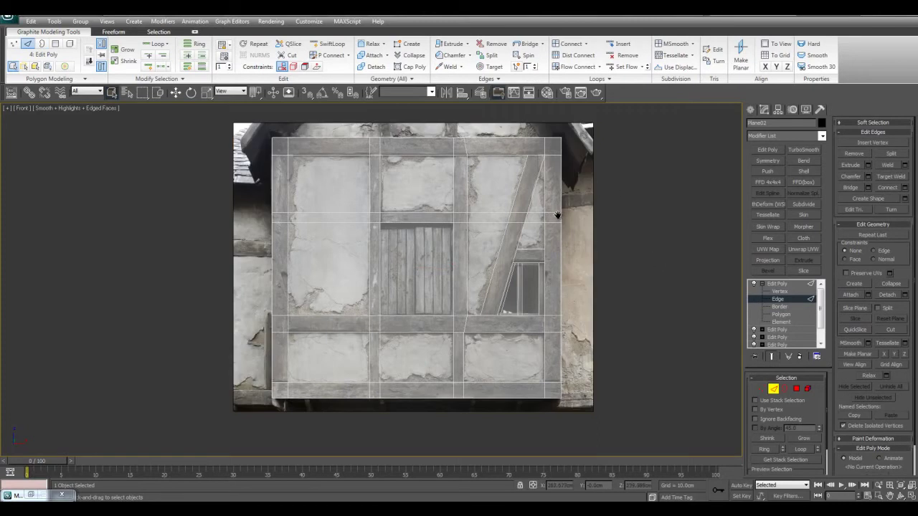
Step: Switch the trimmed plane to polygon-level editing
mouse_move(558, 215)
middle_down()
mouse_move(556, 203)
mouse_move(553, 262)
mouse_move(564, 222)
middle_up()
scroll(570, 238, up, 3)
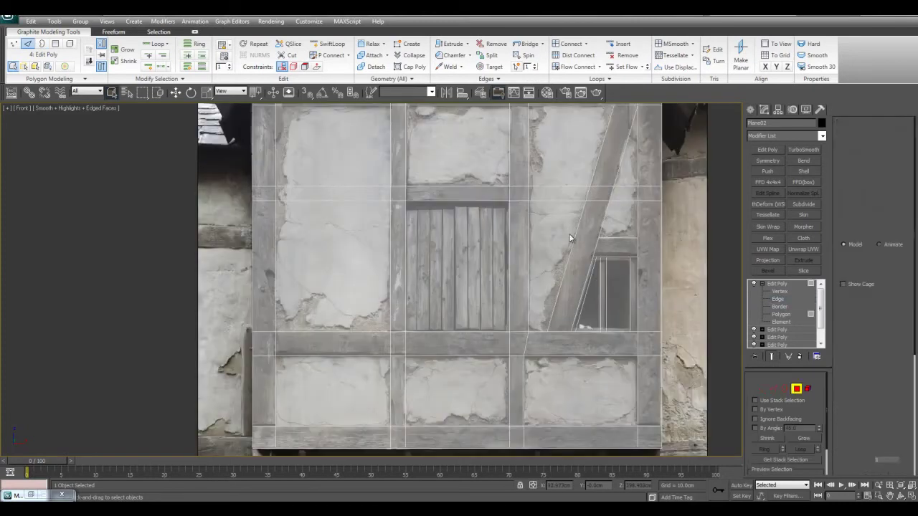
key(4)
middle_drag(526, 246, 566, 246)
click(571, 233)
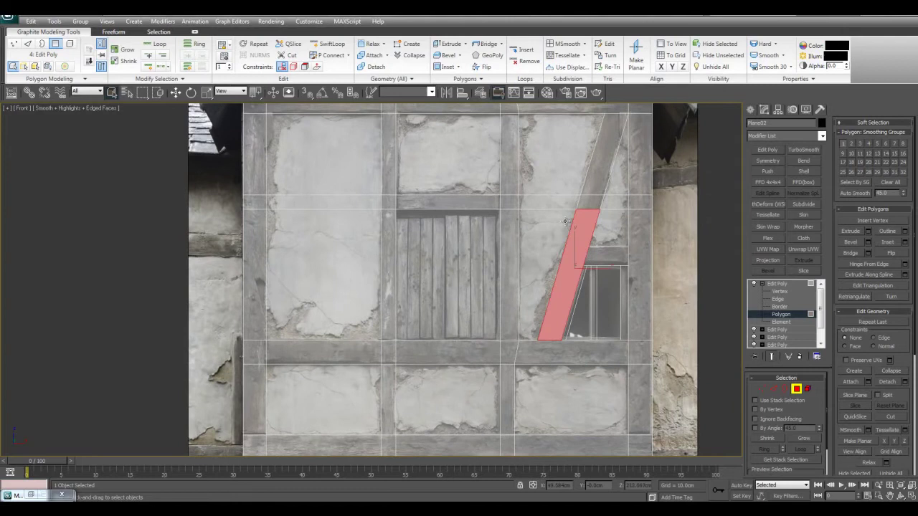
ctrl+click(563, 204)
click(718, 206)
middle_drag(699, 202, 697, 206)
key(F4)
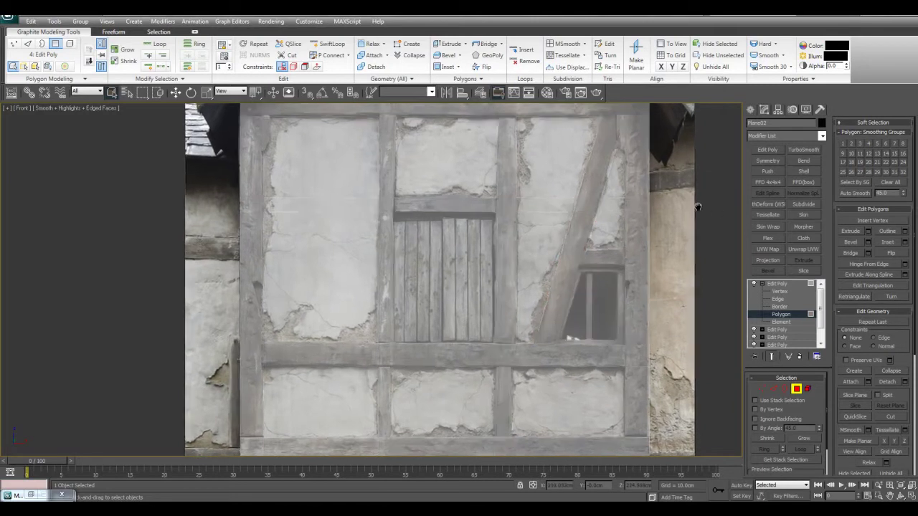
key(F4)
Step: Select the polygons of the plaster panels left of the brace, above the wooden shutter, and at the far left between top and middle beams
drag(549, 196, 546, 269)
middle_drag(546, 269, 543, 272)
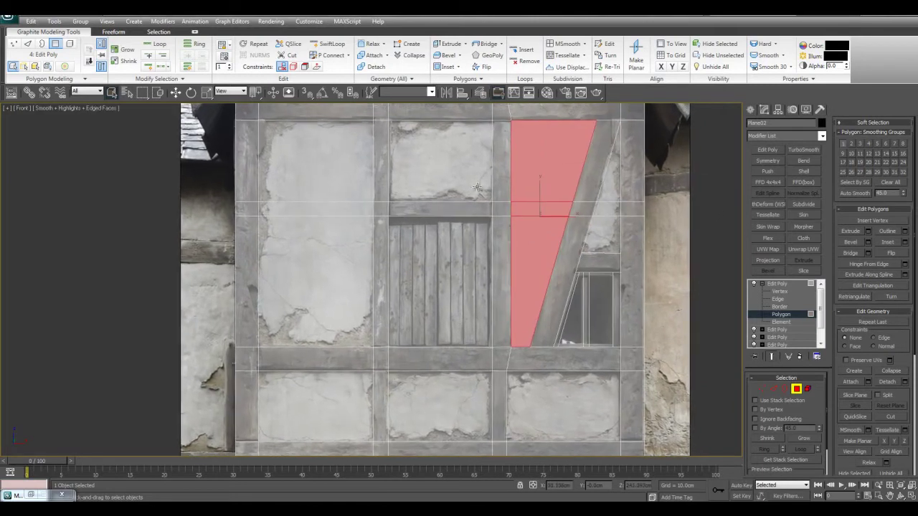
ctrl+click(435, 166)
ctrl+click(311, 158)
ctrl+drag(302, 177, 333, 273)
Step: Add the three lower plaster panels and the triangular panel between the brace and the right post to the selection
middle_drag(332, 274, 343, 259)
ctrl+click(353, 237)
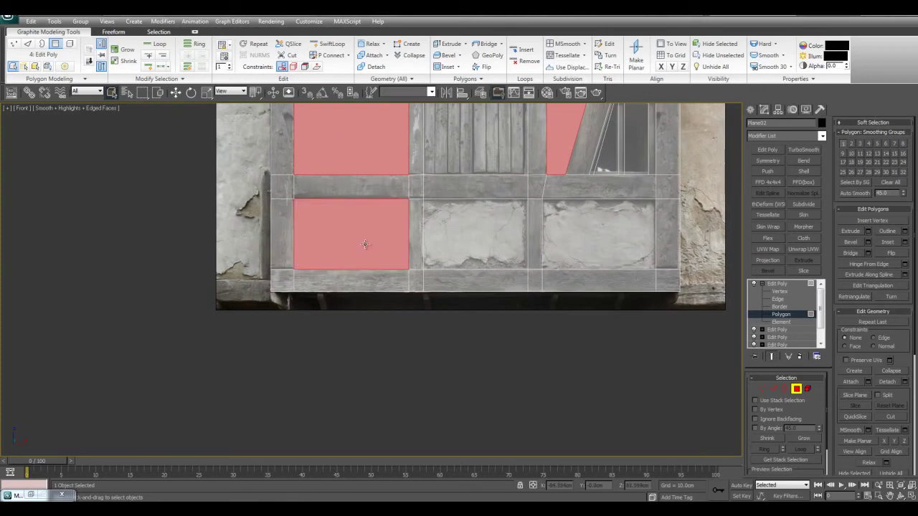
ctrl+click(467, 231)
ctrl+click(598, 226)
key(z)
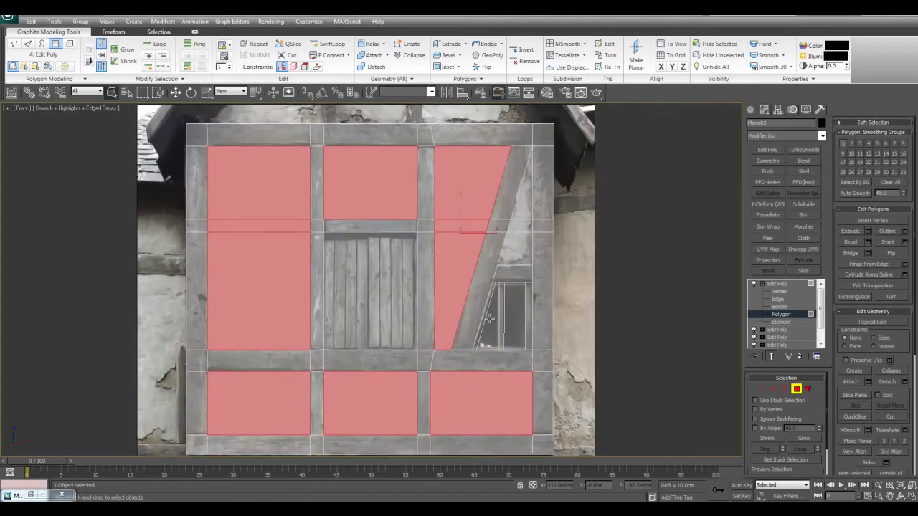
ctrl+click(521, 251)
ctrl+click(524, 188)
scroll(583, 248, down, 3)
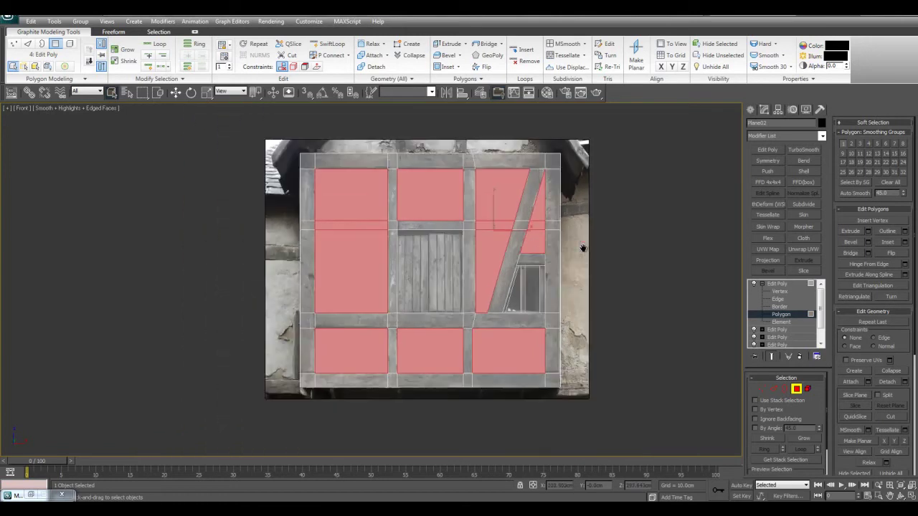
Step: Invert the polygon selection to the timbers, shutter and window, and detach those polygons as a clone
middle_drag(583, 248, 532, 256)
key(ctrl+i)
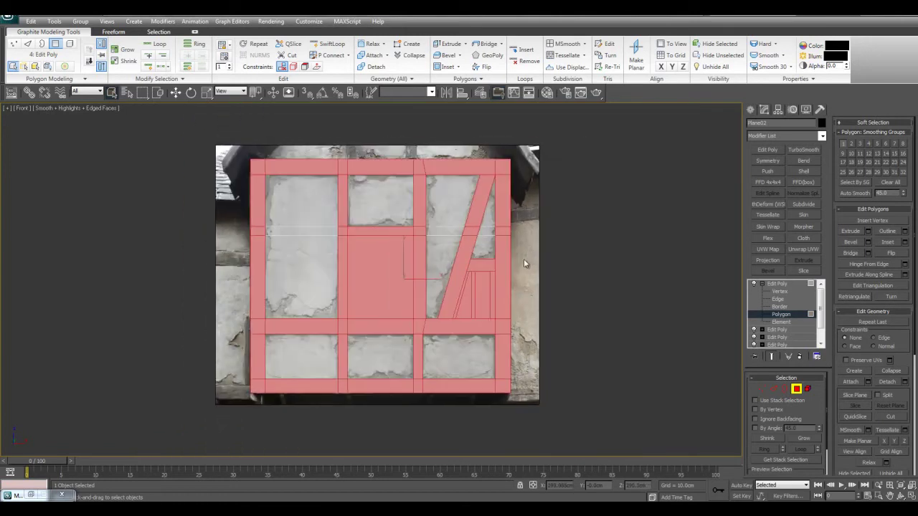
scroll(569, 258, up, 3)
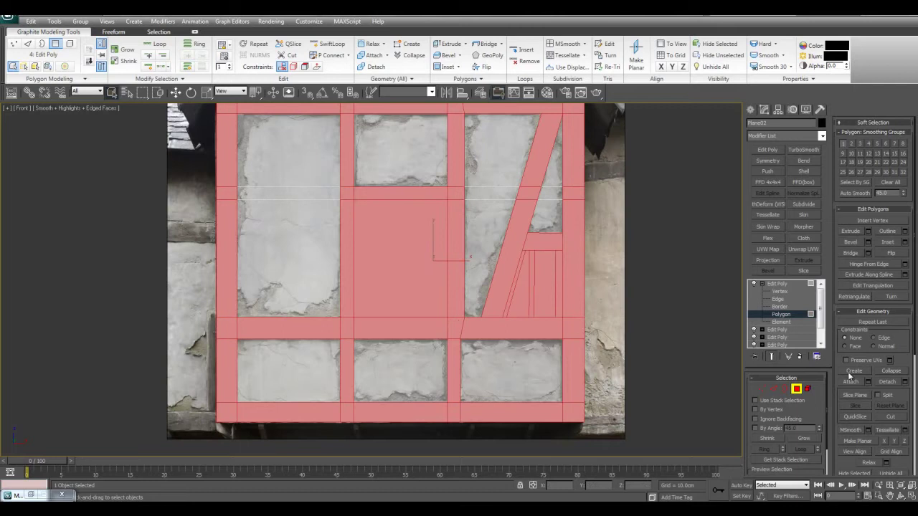
click(905, 383)
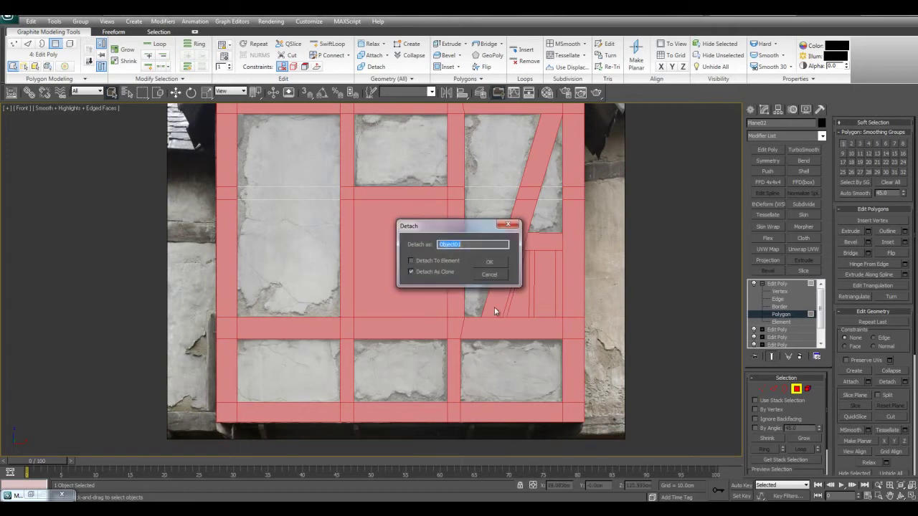
click(489, 262)
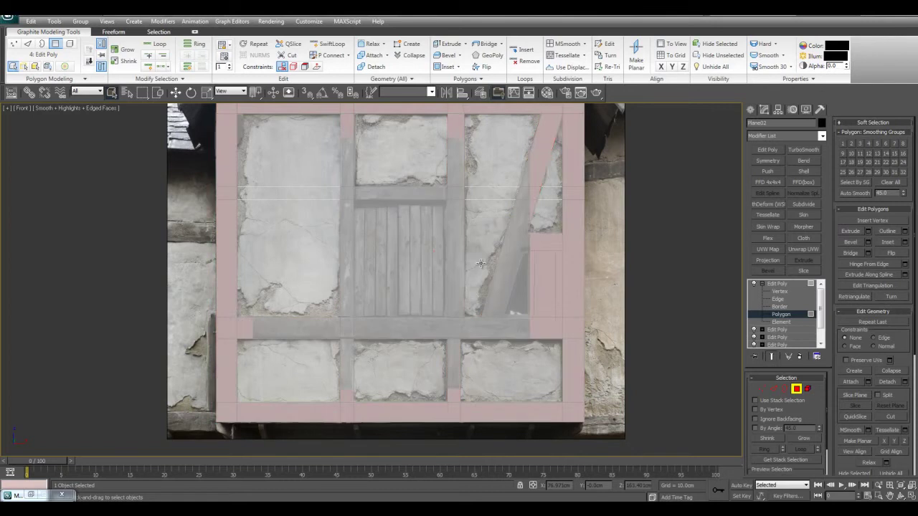
Step: Leave polygon editing and select the detached timber frame object in the perspective view
key(4)
key(alt+w)
right_click(583, 294)
key(alt+w)
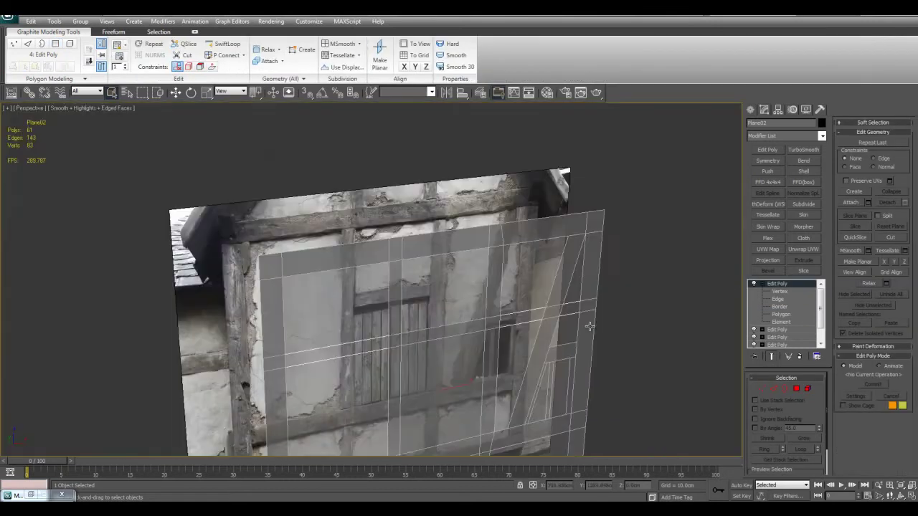
alt+middle_drag(573, 333, 579, 283)
click(569, 259)
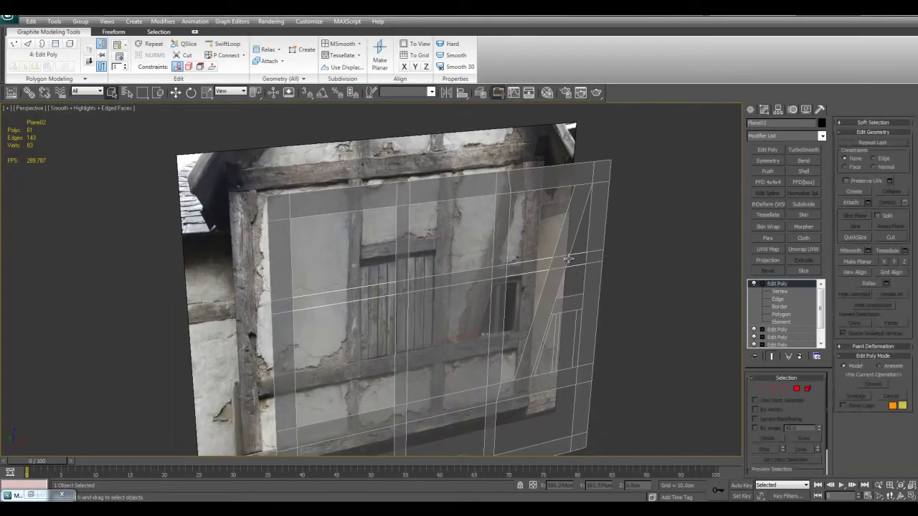
click(590, 250)
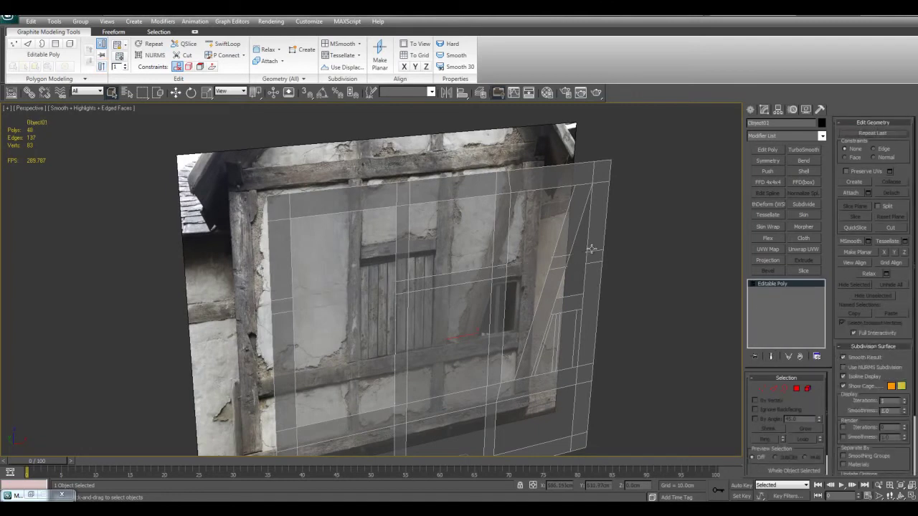
Step: Isolate the detached timber frame and rename it wood
key(alt+q)
alt+middle_drag(596, 246, 604, 251)
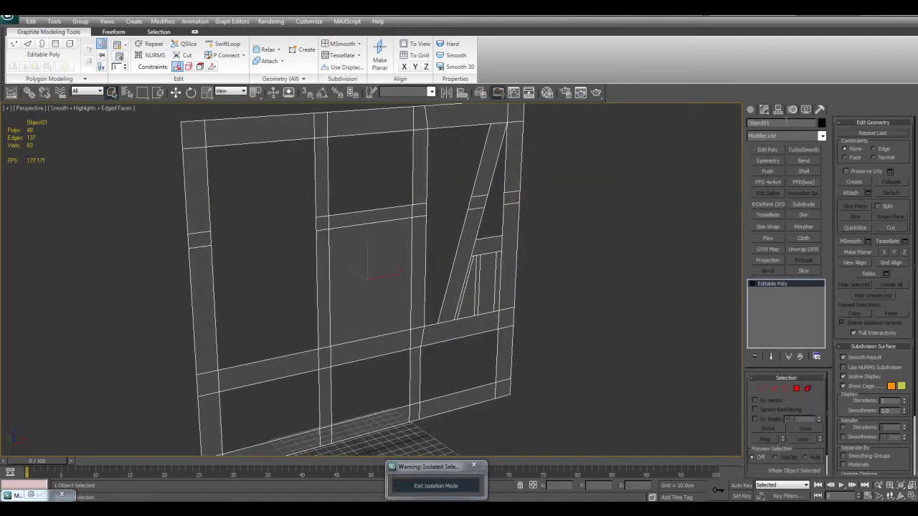
text(wood)
key(Return)
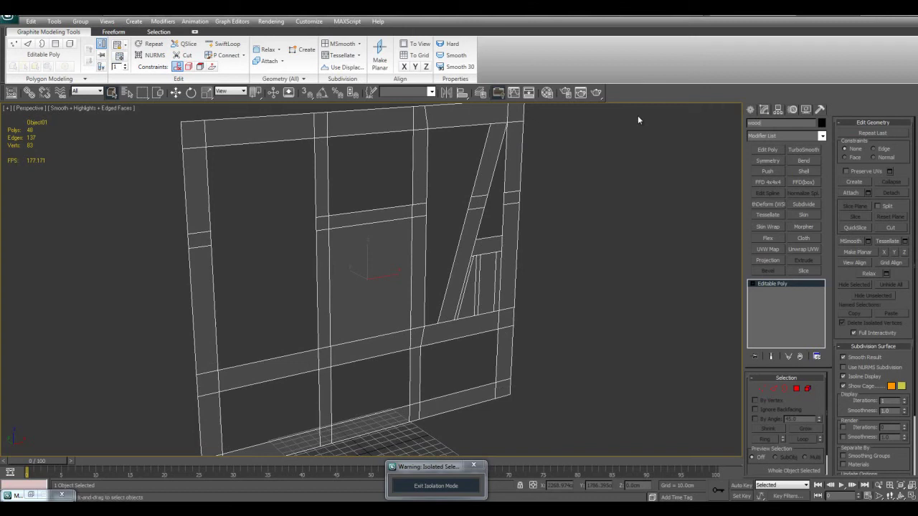
Step: Inspect the isolated wood frame in the perspective and front views, and exit isolation
scroll(606, 291, down, 3)
middle_drag(550, 249, 589, 285)
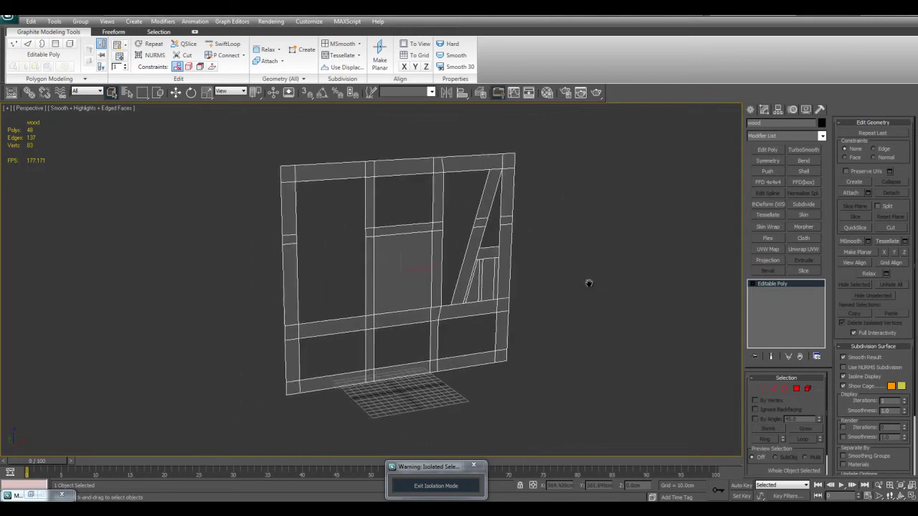
scroll(590, 291, up, 2)
key(alt+w)
key(alt+w)
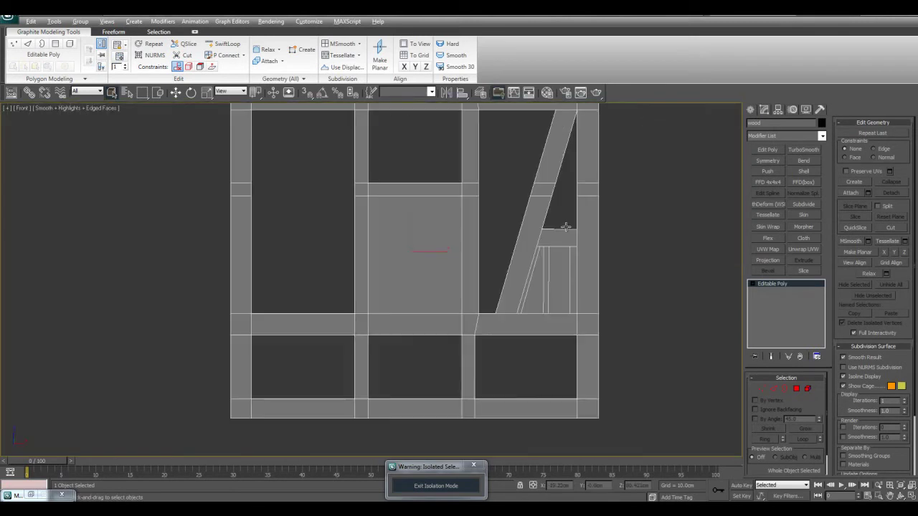
click(435, 486)
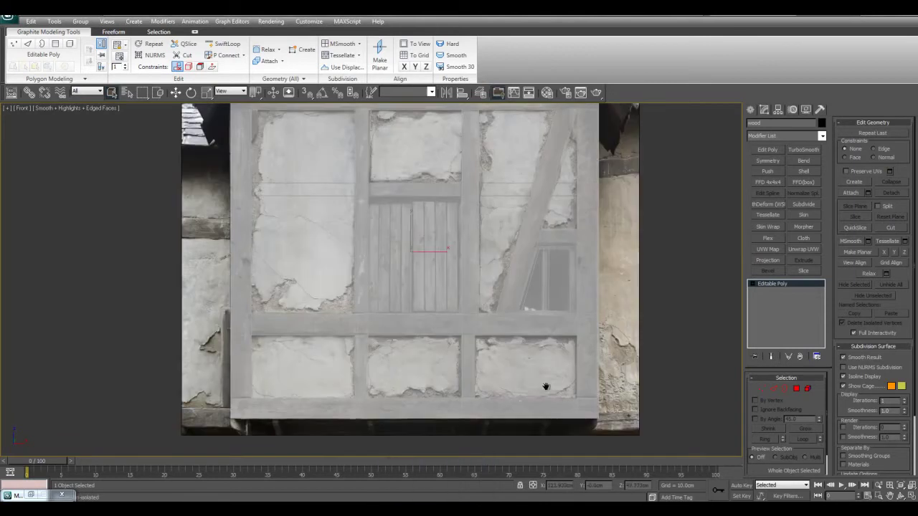
Step: Select the facade photo plane together with the wood frame and isolate the two objects in the front view
key(alt+w)
click(553, 382)
key(alt+w)
alt+middle_drag(554, 382, 469, 292)
shift+drag(470, 272, 507, 288)
key(q)
key(ctrl+a)
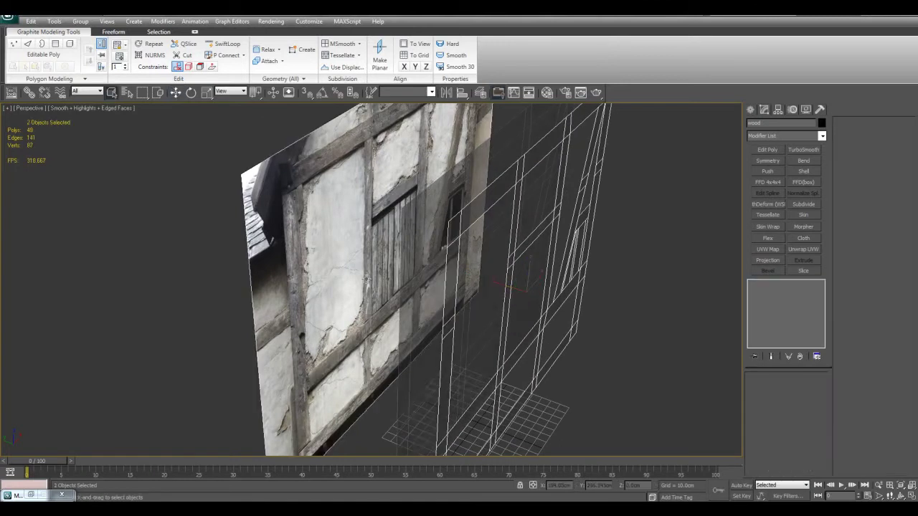
key(alt+q)
key(alt+w)
middle_click(535, 220)
key(alt+w)
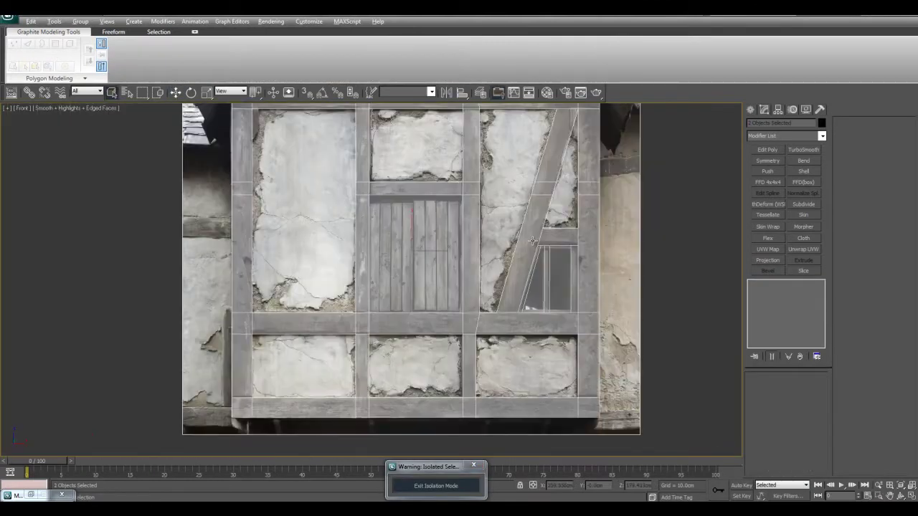
Step: Clone the facade photo plane and place the copy directly beside the original, to its right
click(589, 256)
scroll(325, 254, up, 2)
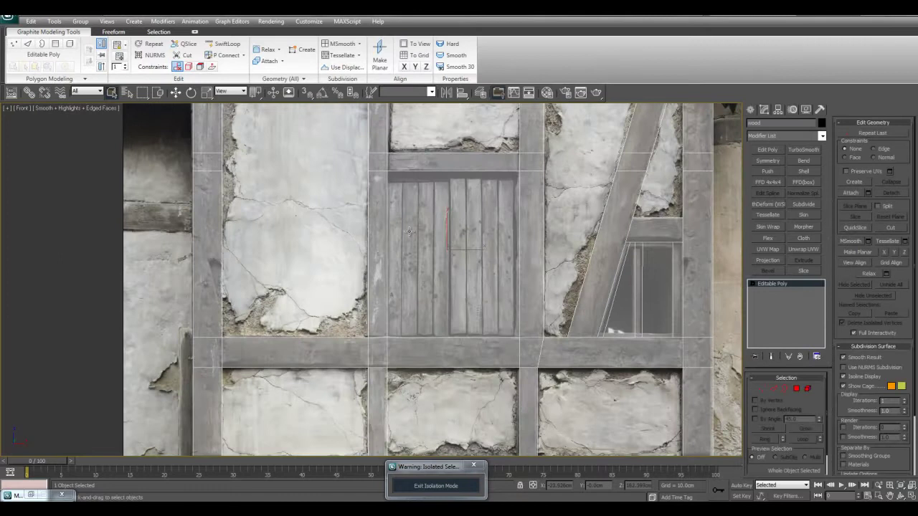
middle_drag(501, 241, 475, 314)
scroll(484, 267, down, 6)
key(alt+w)
key(alt+w)
click(469, 218)
scroll(466, 219, down, 2)
key(w)
alt+middle_drag(423, 194, 356, 264)
shift+drag(340, 271, 548, 267)
click(459, 297)
key(alt+w)
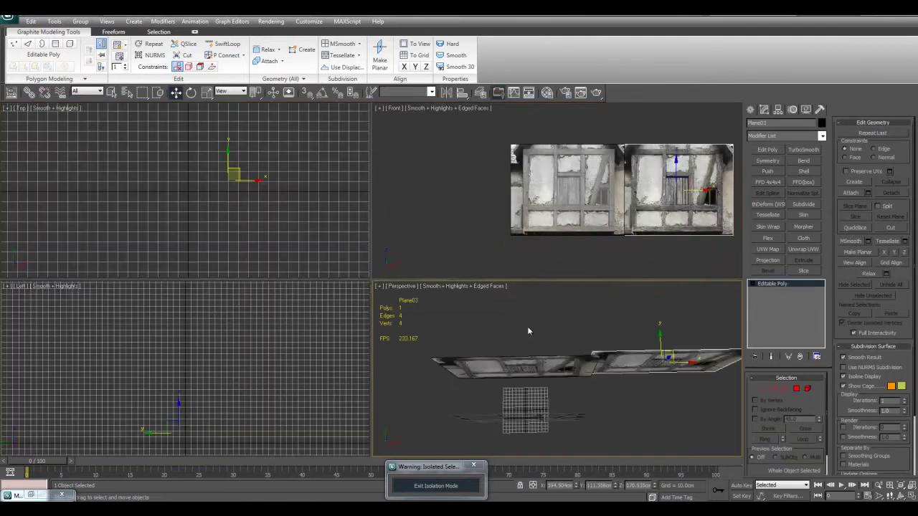
Step: Return to the front view and select the wood frame over the original facade photo
middle_drag(527, 265, 518, 236)
key(alt+w)
scroll(528, 246, up, 2)
scroll(516, 248, up, 2)
key(q)
click(455, 241)
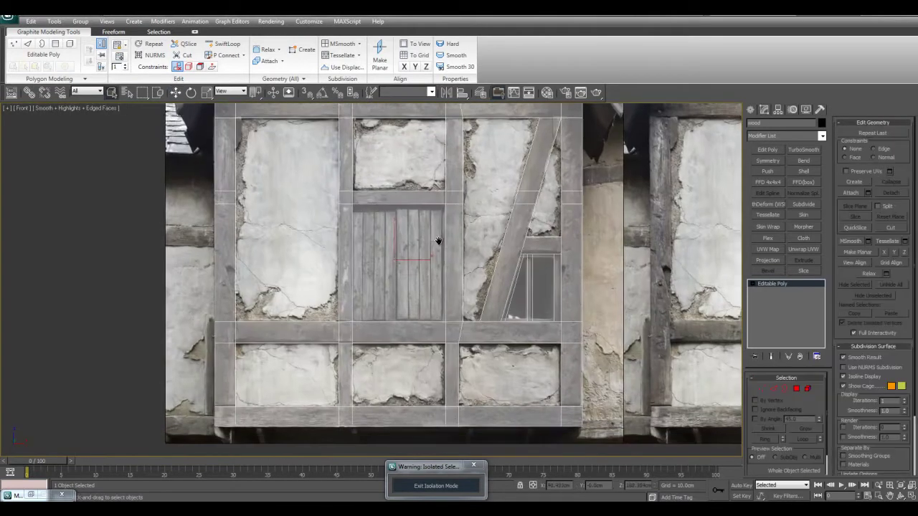
Step: Examine the planks and edges of the wooden shutter on the copied photo and compare them with the traced frame
scroll(417, 241, down, 2)
scroll(392, 240, up, 5)
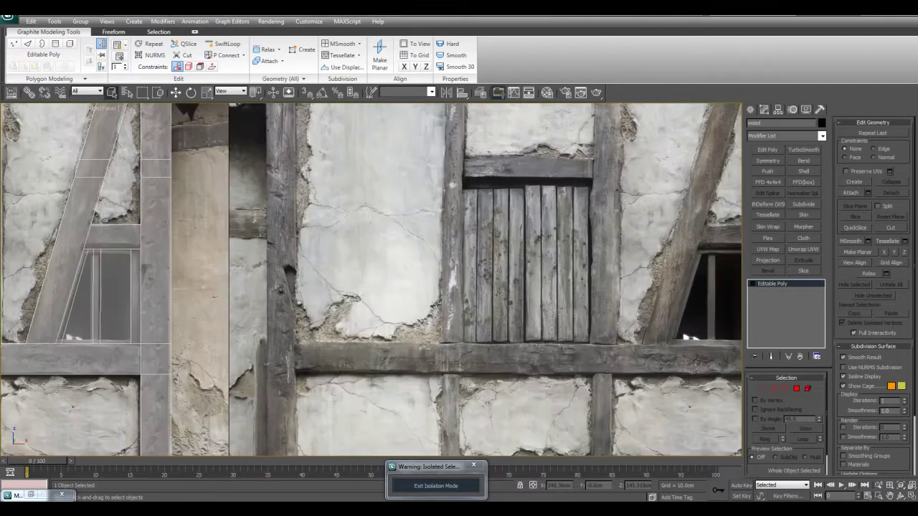
middle_drag(435, 304, 439, 354)
scroll(403, 289, up, 2)
middle_drag(488, 302, 425, 314)
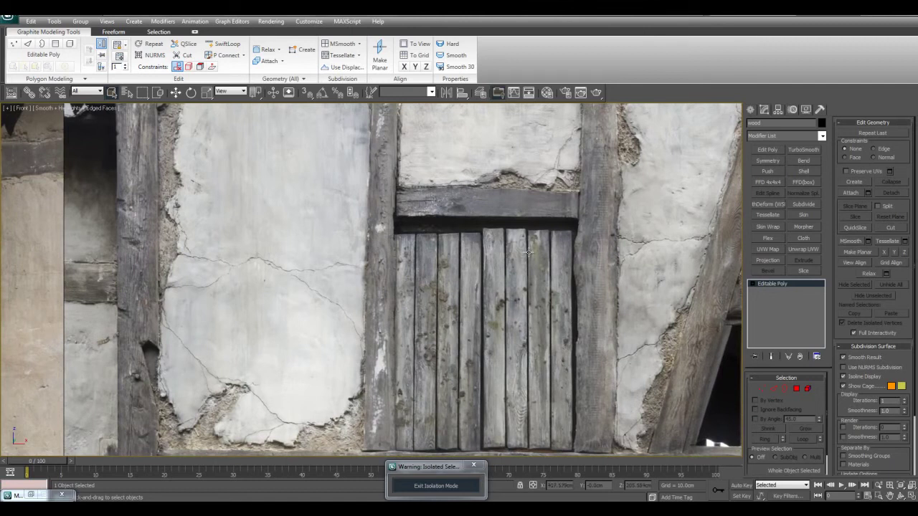
middle_drag(638, 248, 635, 187)
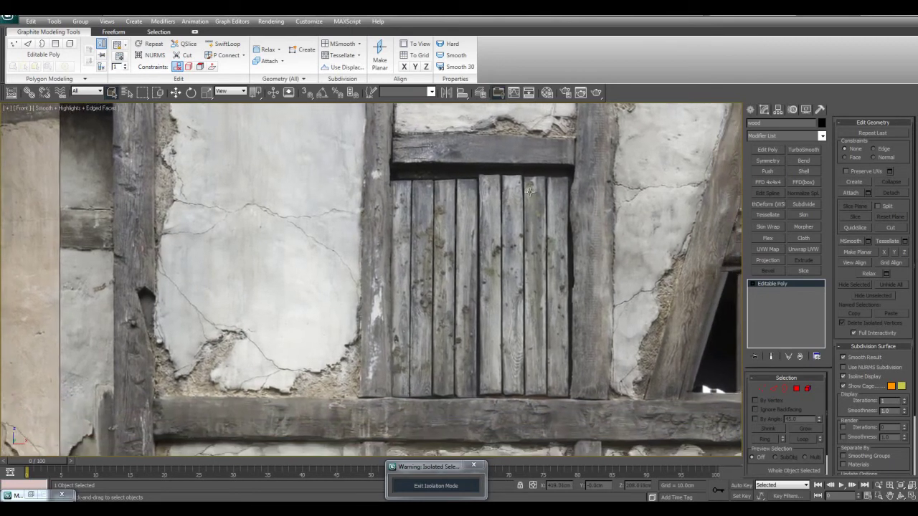
scroll(525, 177, up, 2)
middle_drag(571, 169, 540, 251)
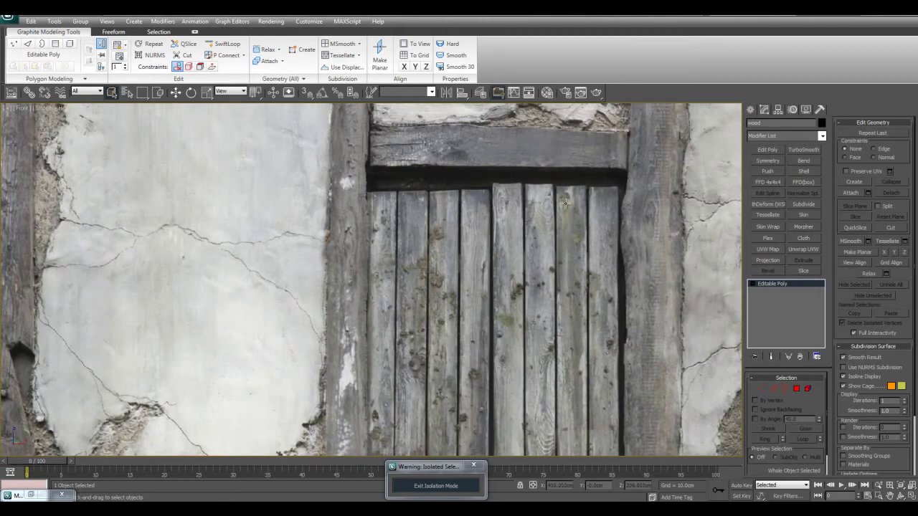
middle_drag(508, 325, 485, 271)
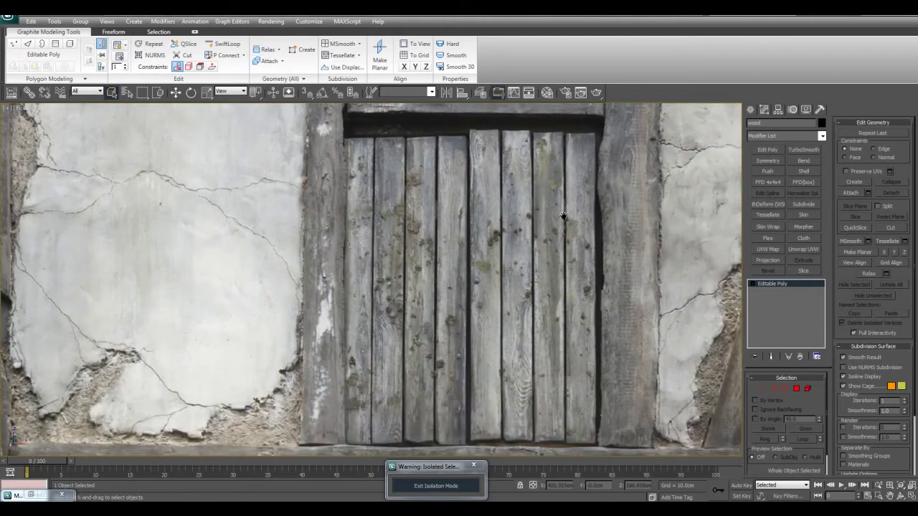
scroll(564, 215, down, 3)
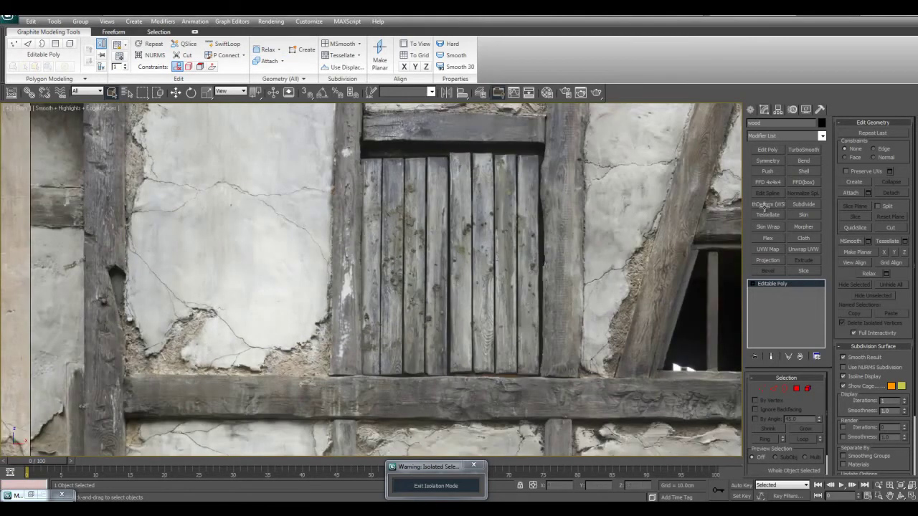
middle_drag(482, 226, 581, 248)
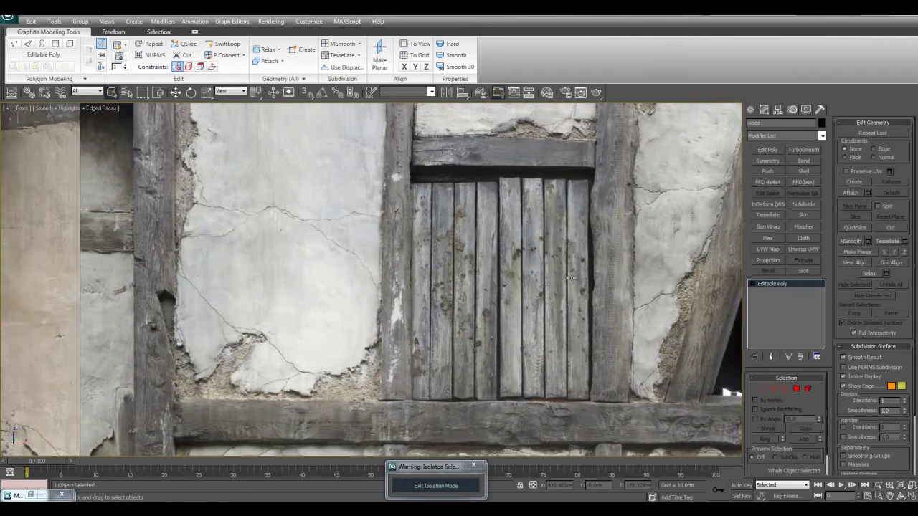
scroll(579, 249, down, 3)
scroll(515, 265, up, 2)
mouse_move(422, 277)
middle_down()
mouse_move(516, 265)
mouse_move(421, 275)
middle_up()
scroll(420, 275, up, 2)
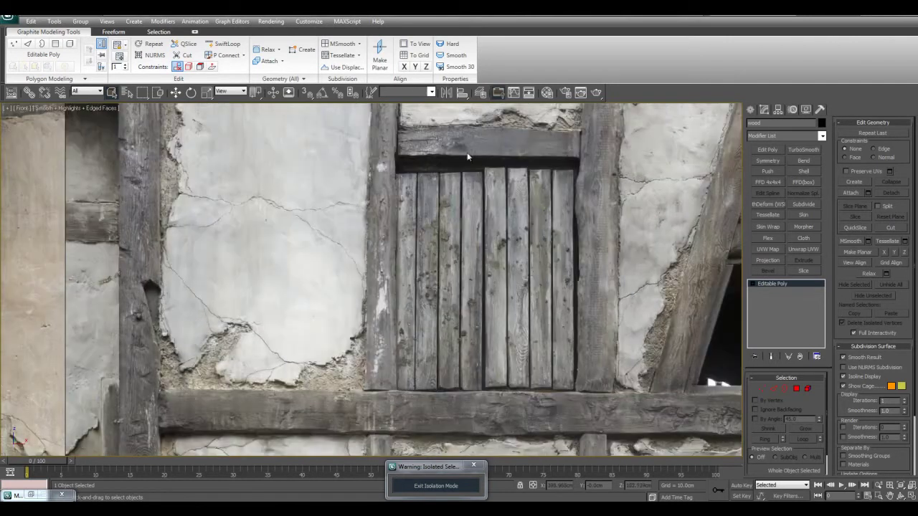
middle_drag(528, 209, 582, 228)
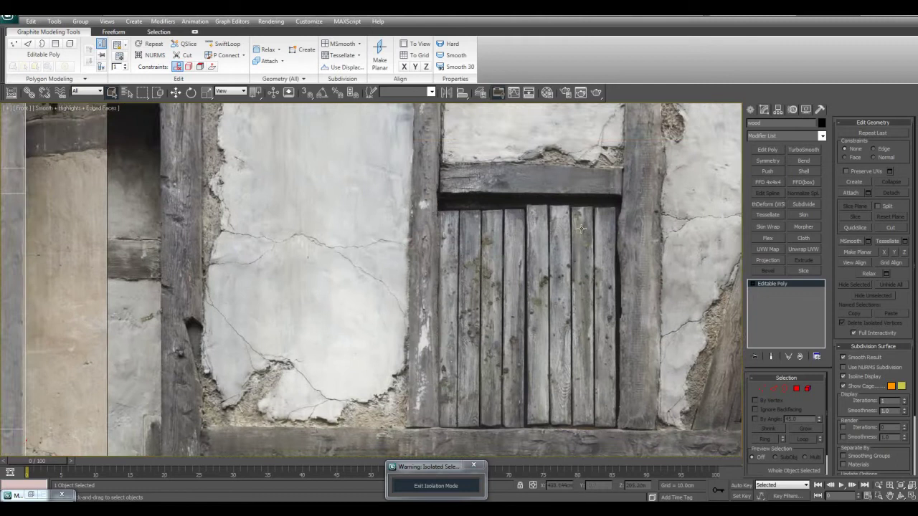
scroll(556, 246, down, 2)
mouse_move(463, 236)
middle_down()
mouse_move(586, 224)
mouse_move(531, 234)
mouse_move(470, 227)
middle_up()
scroll(507, 250, up, 2)
mouse_move(649, 176)
middle_down()
mouse_move(650, 220)
mouse_move(644, 179)
middle_up()
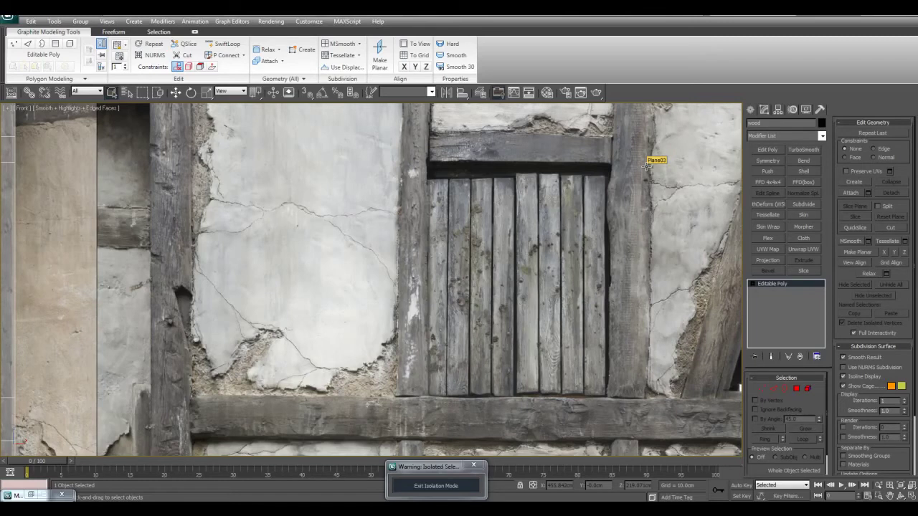
scroll(526, 218, down, 2)
mouse_move(468, 222)
middle_down()
mouse_move(569, 199)
mouse_move(456, 231)
middle_up()
scroll(522, 229, up, 2)
middle_drag(521, 228, 600, 251)
scroll(600, 251, down, 2)
middle_drag(443, 239, 661, 231)
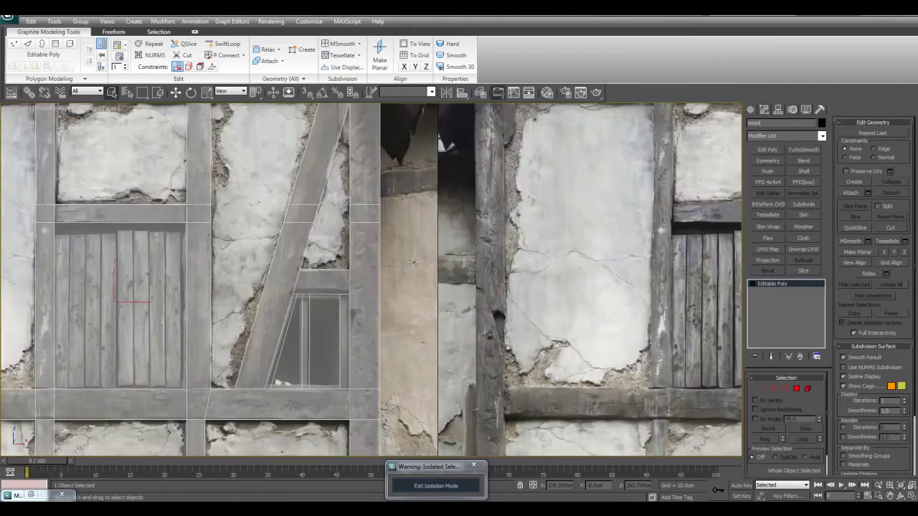
scroll(430, 247, down, 3)
middle_drag(345, 252, 507, 251)
scroll(507, 250, up, 4)
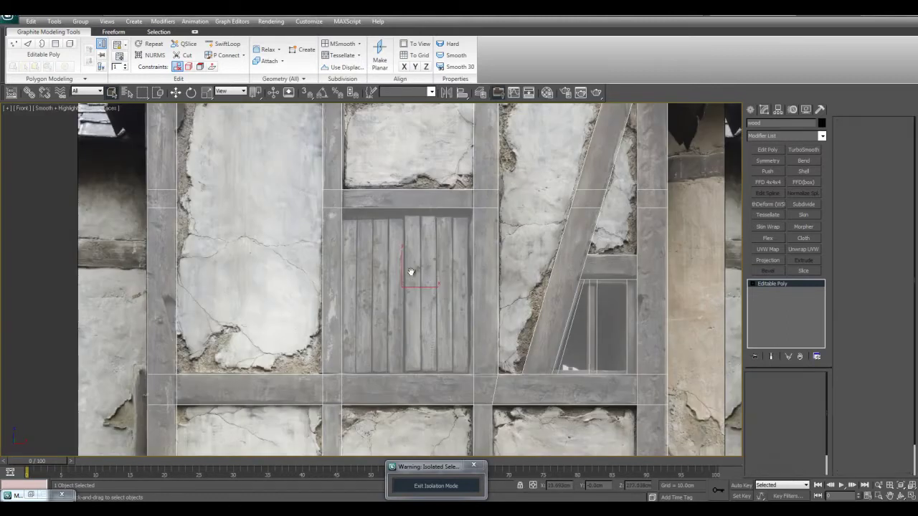
Step: Select the shutter polygon in the wood object and detach it as a separate object
key(ctrl+a)
key(4)
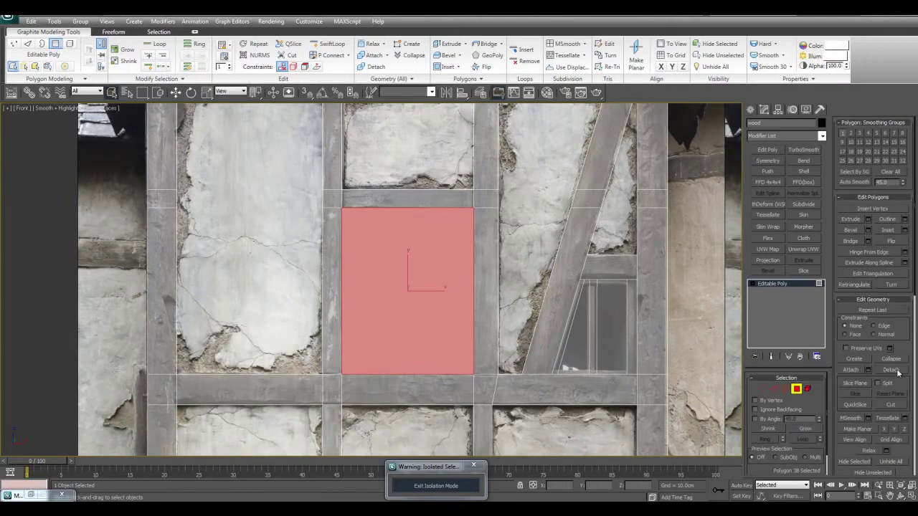
click(892, 370)
click(484, 266)
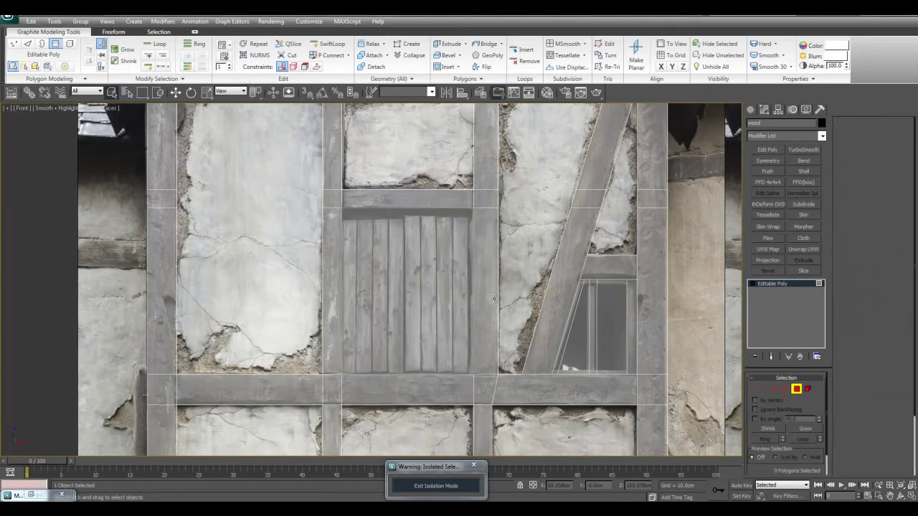
Step: Isolate the detached shutter panel with both facade photo planes, and select the panel alone
key(4)
click(463, 300)
scroll(502, 306, down, 4)
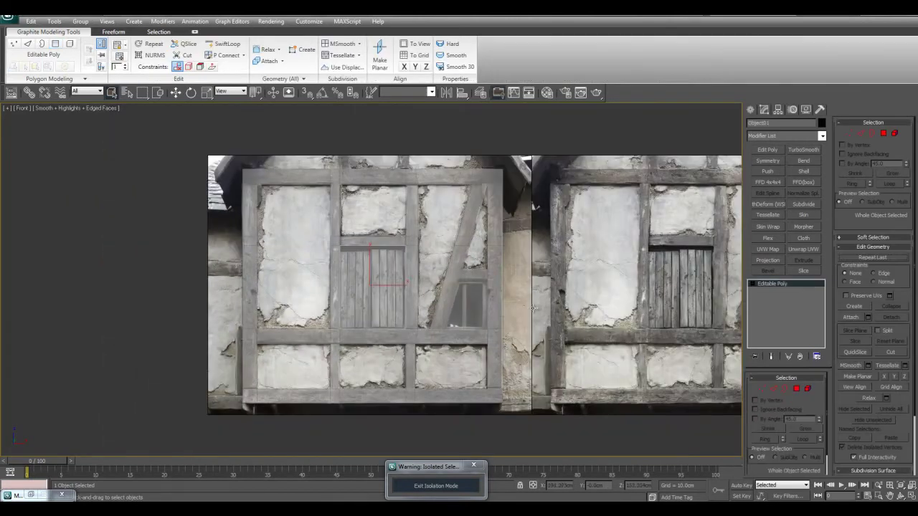
click(515, 167)
ctrl+click(615, 227)
key(alt+q)
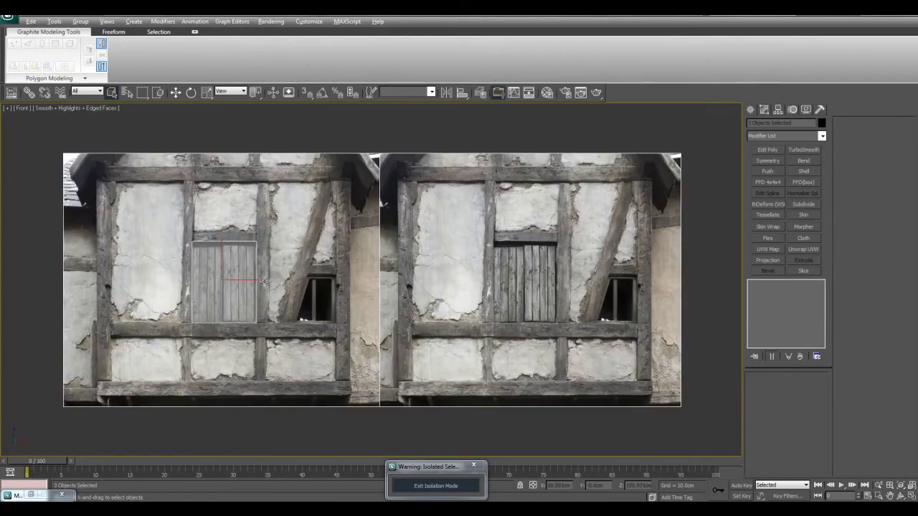
click(231, 287)
scroll(560, 287, up, 4)
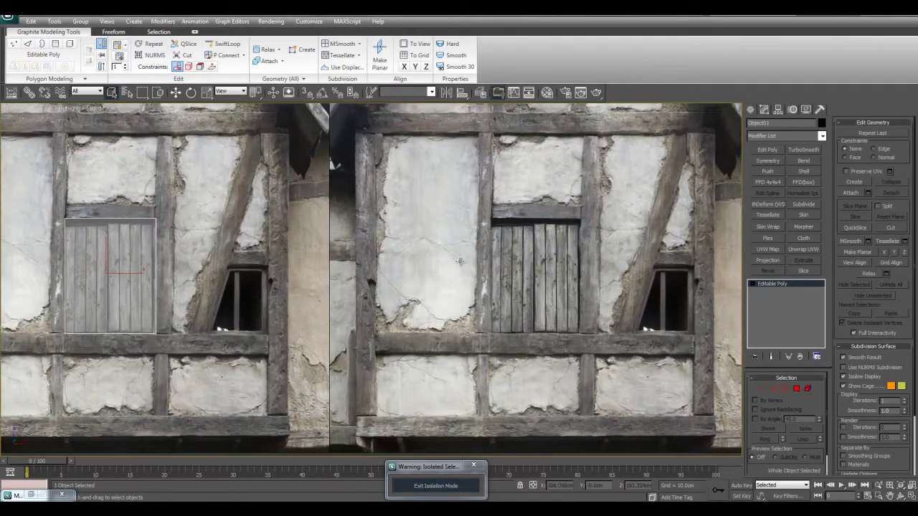
middle_drag(460, 262, 695, 270)
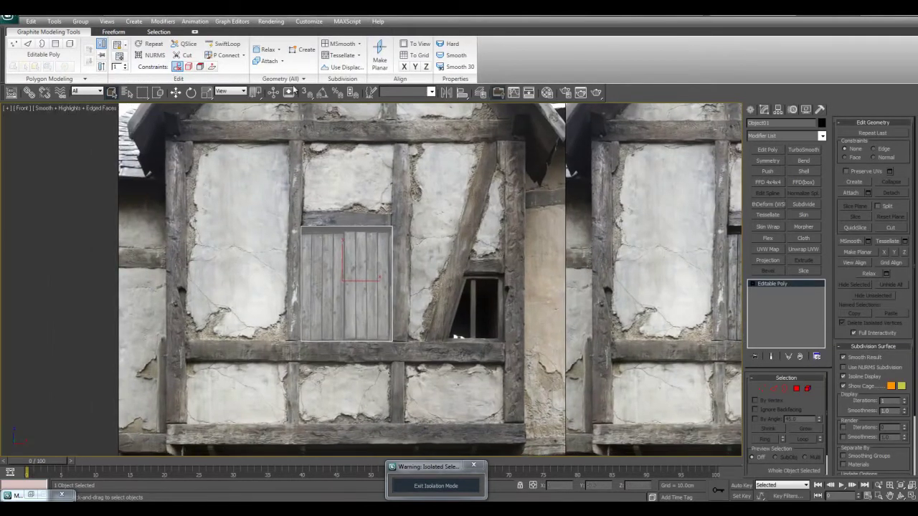
Step: Add an Edit Poly modifier to the shutter panel and select its top and bottom edges
click(762, 154)
middle_drag(380, 230, 493, 223)
scroll(452, 249, up, 2)
key(2)
click(440, 228)
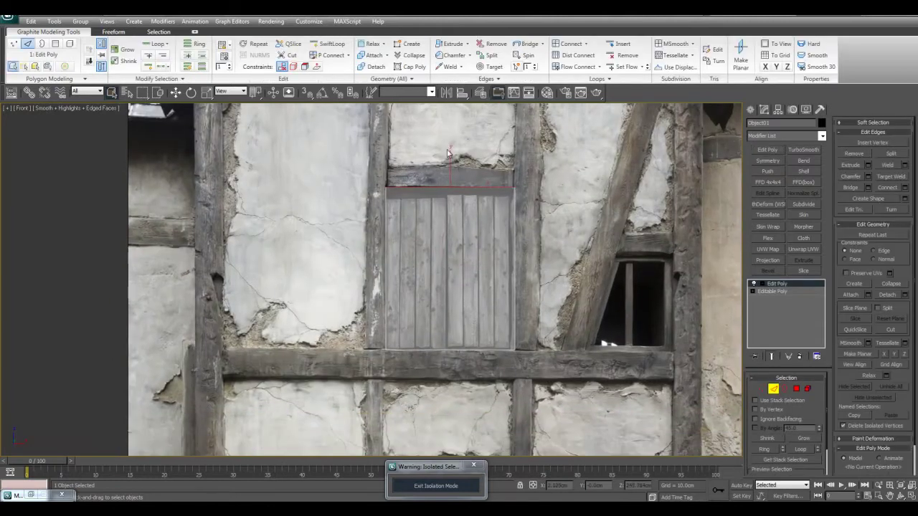
middle_drag(447, 152, 408, 153)
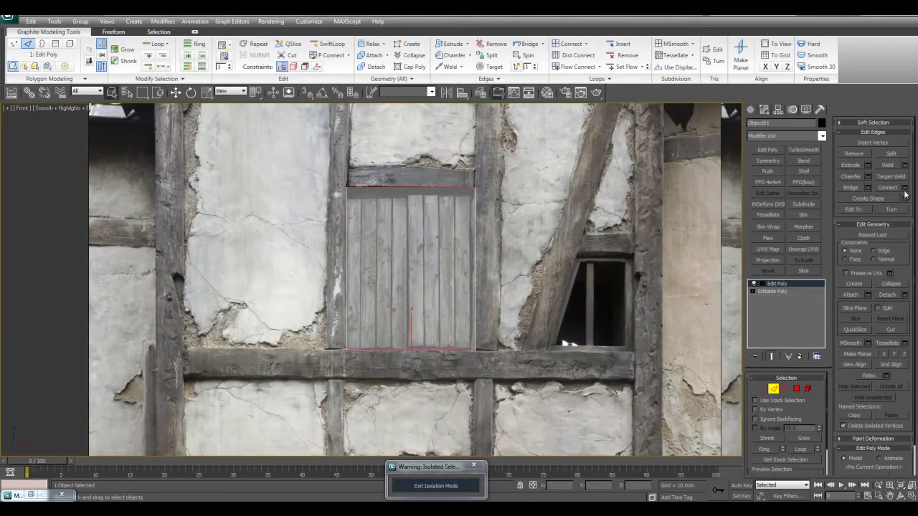
Step: Connect the selected edges with 7 segments to divide the shutter panel into eight vertical planks
click(905, 188)
click(464, 251)
click(464, 252)
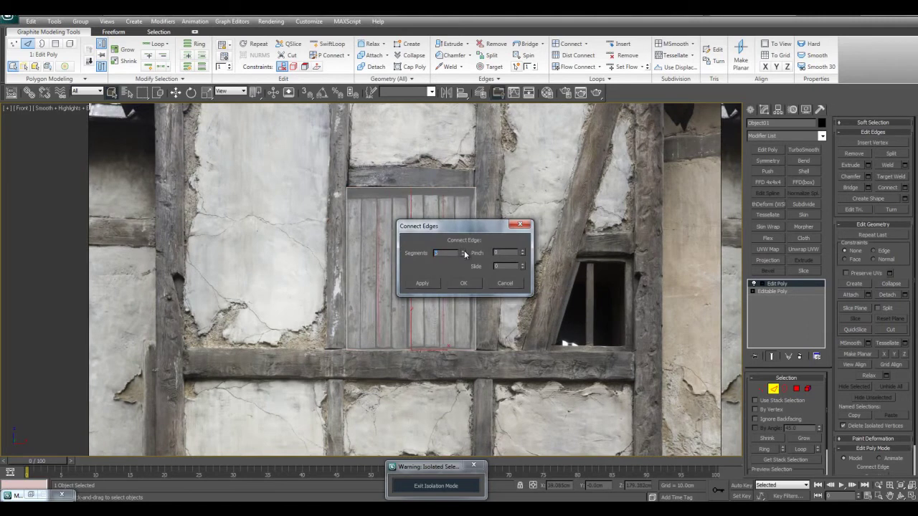
click(464, 251)
click(464, 251)
click(464, 251)
click(464, 251)
drag(465, 228, 515, 261)
scroll(448, 213, up, 4)
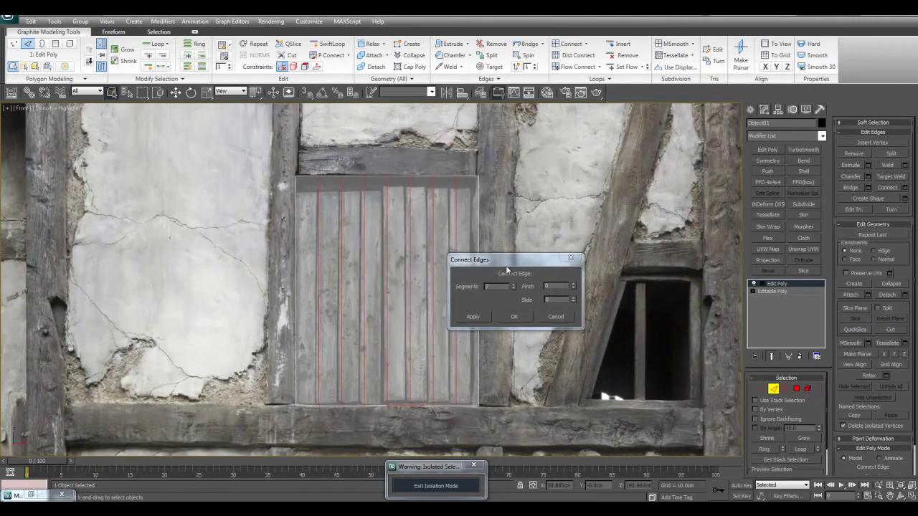
middle_drag(518, 237, 519, 259)
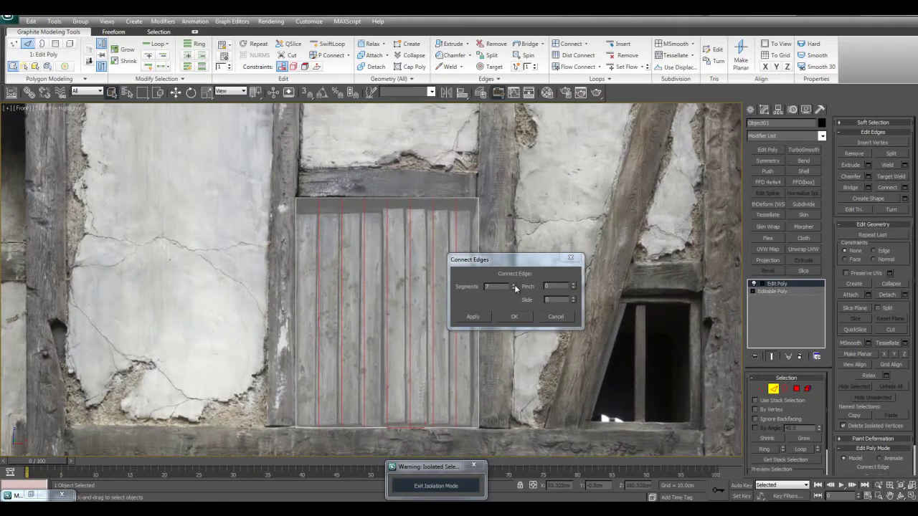
click(513, 284)
scroll(519, 187, up, 3)
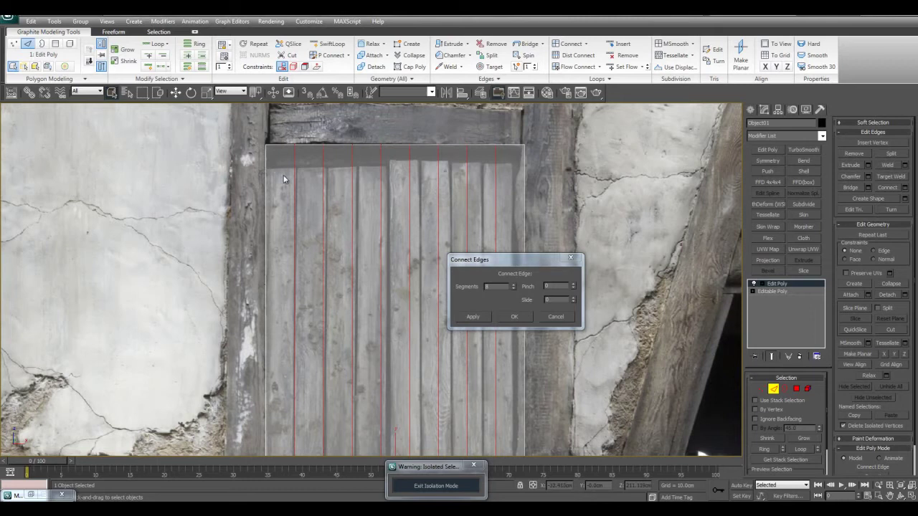
scroll(502, 176, down, 3)
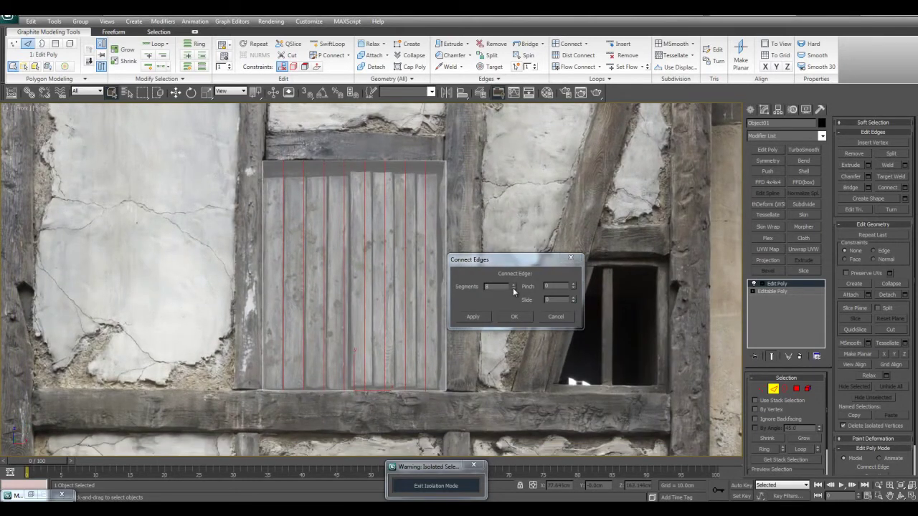
scroll(499, 179, up, 3)
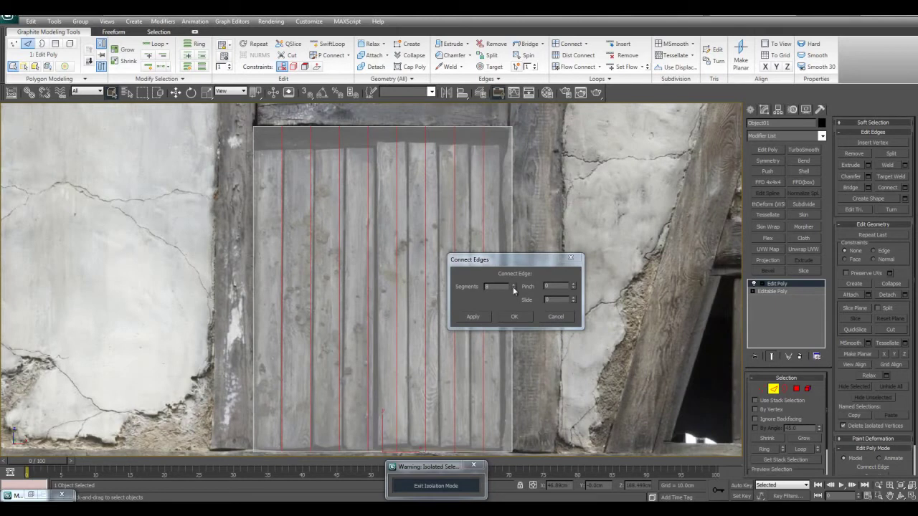
click(513, 289)
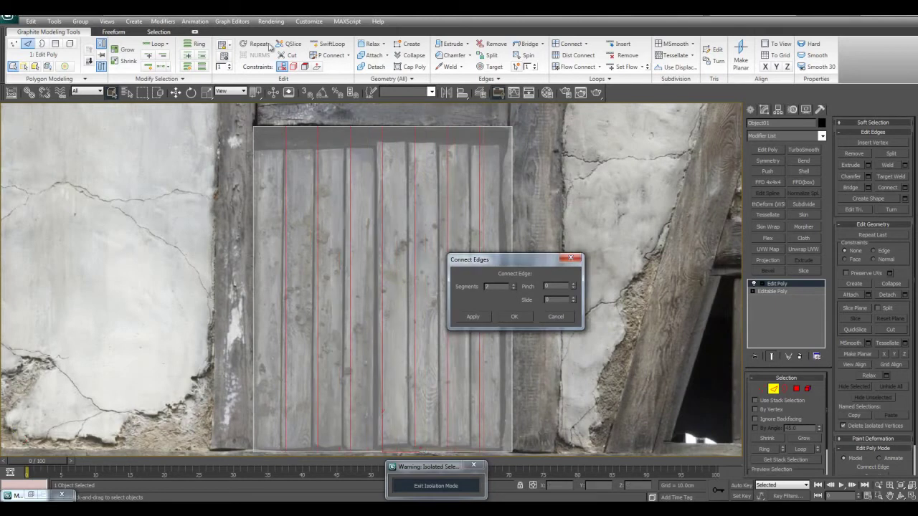
click(516, 317)
Step: Select all plank polygons and start insetting them individually with the By Polygon inset type
scroll(512, 298, down, 2)
key(4)
drag(512, 297, 238, 232)
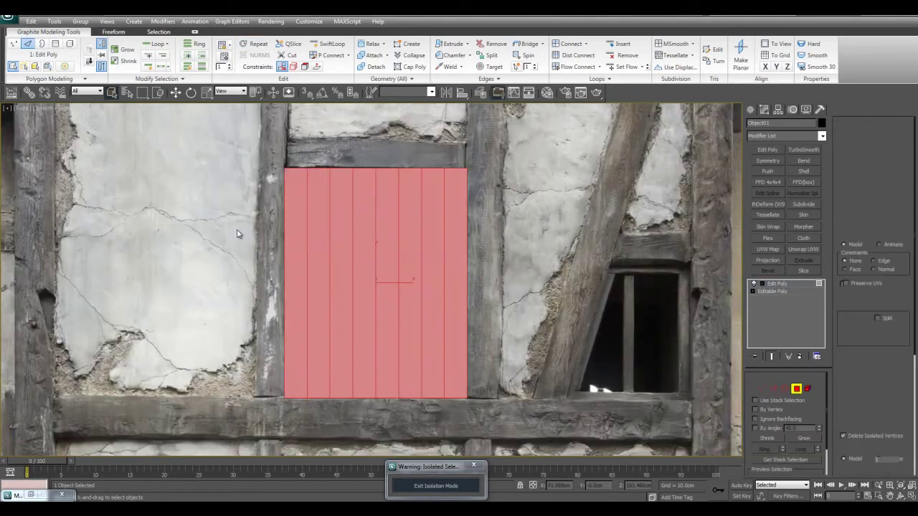
middle_drag(543, 309, 460, 274)
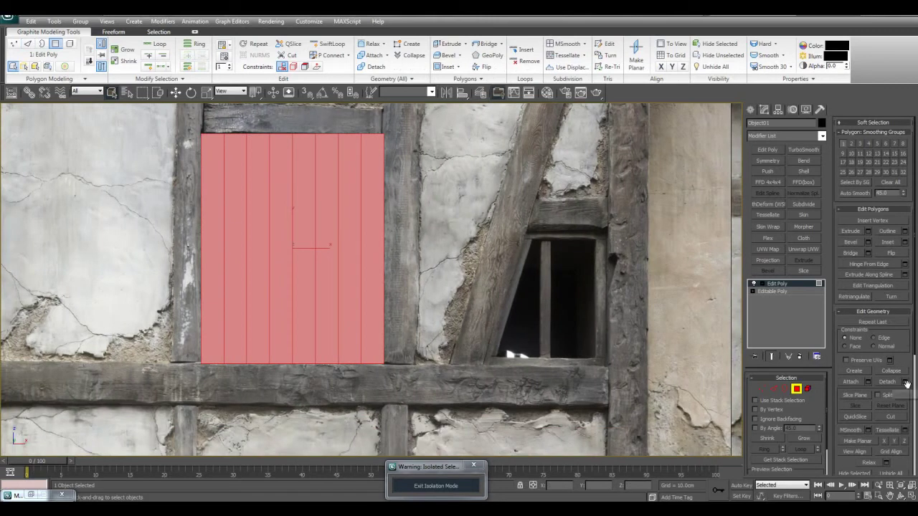
click(905, 243)
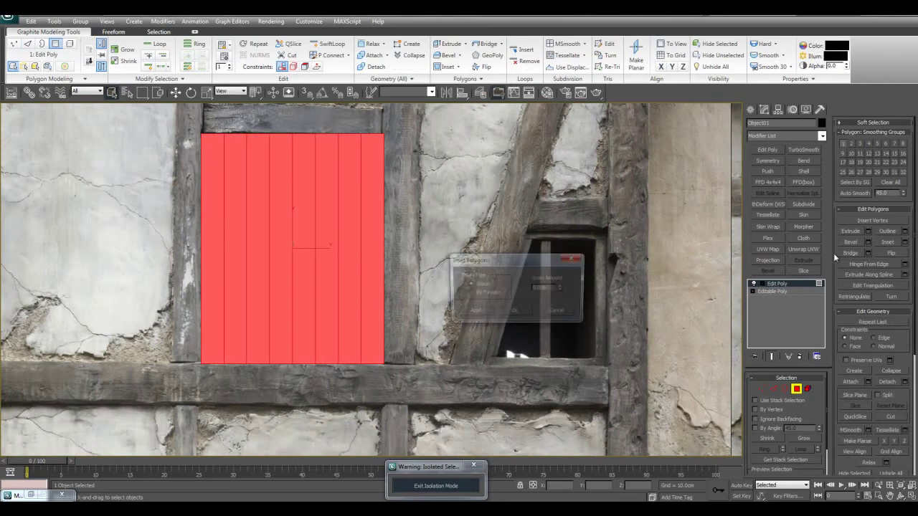
scroll(392, 253, up, 2)
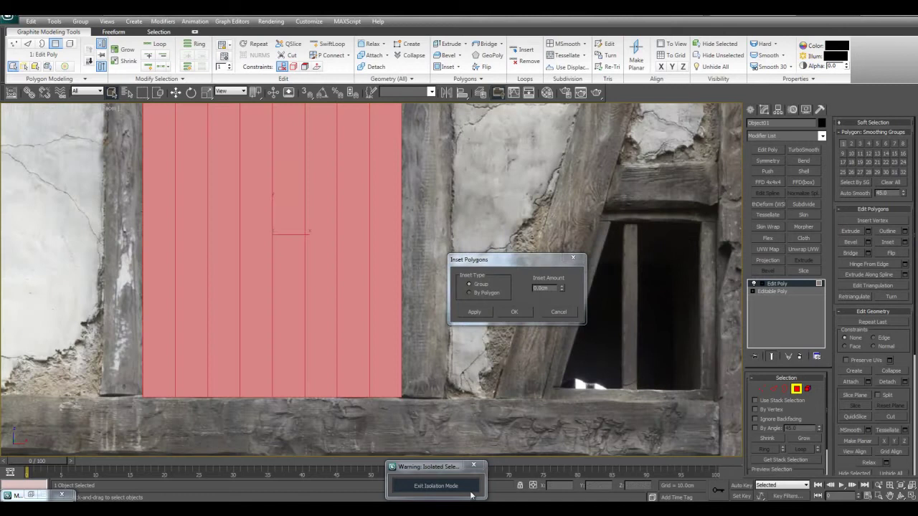
middle_drag(257, 279, 317, 331)
click(564, 291)
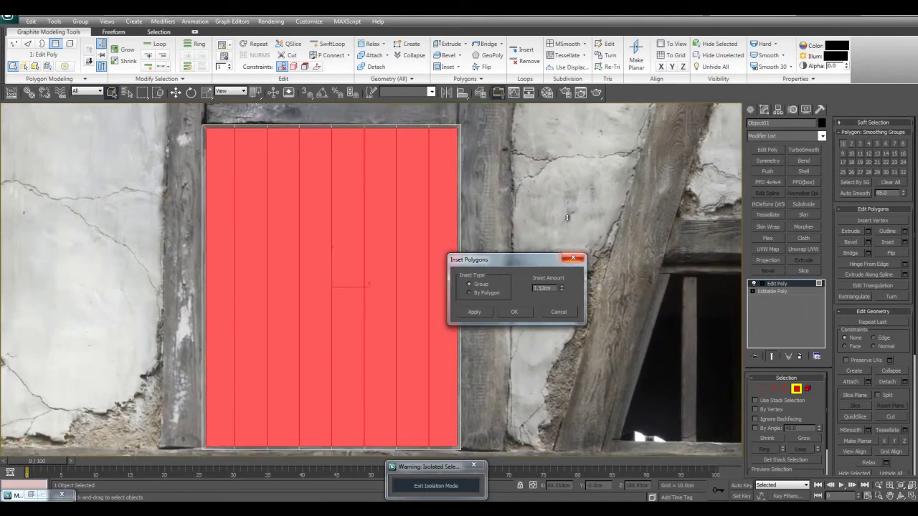
click(491, 294)
drag(563, 289, 574, 269)
Step: Compare the plank gaps with the shutter in the copied photo and apply an inset of 0.62 cm
scroll(573, 269, down, 2)
middle_drag(627, 240, 345, 208)
scroll(555, 234, down, 2)
middle_drag(555, 234, 320, 223)
scroll(477, 236, up, 4)
middle_drag(474, 134, 485, 189)
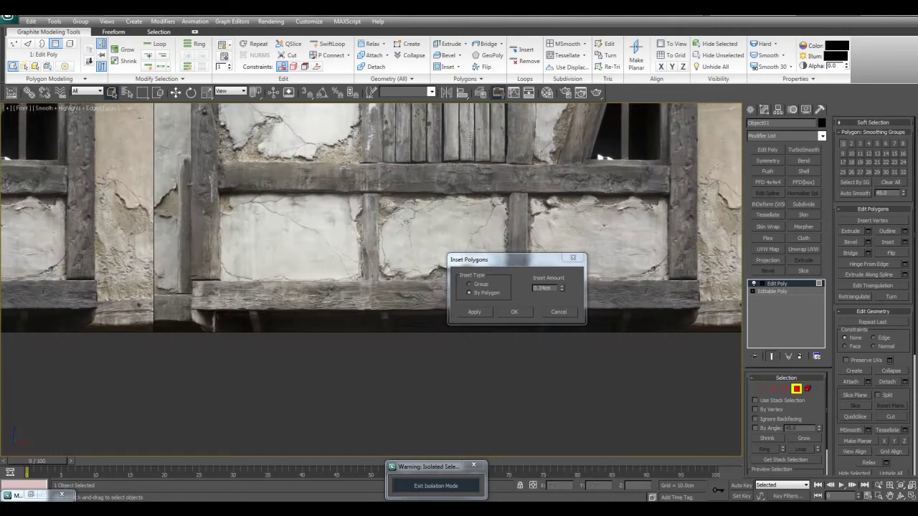
middle_drag(271, 230, 425, 301)
scroll(406, 184, up, 4)
middle_drag(43, 122, 385, 171)
drag(562, 288, 564, 280)
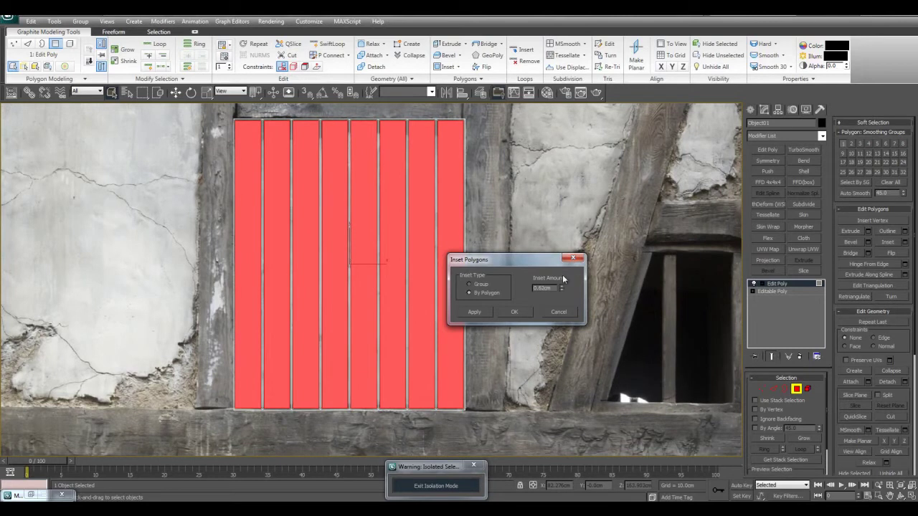
click(521, 314)
Step: Invert the polygon selection and delete the narrow border strips, leaving eight separate planks
middle_drag(535, 302, 462, 330)
key(ctrl+i)
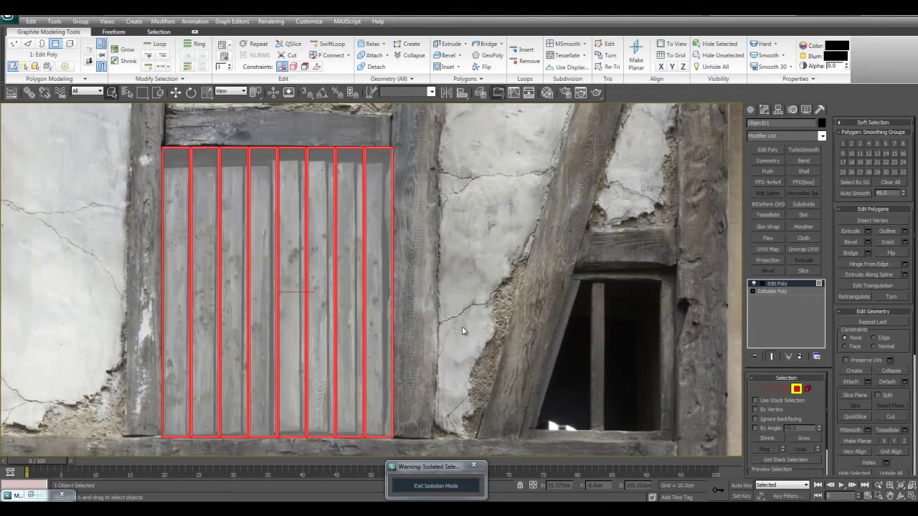
click(462, 326)
scroll(499, 271, down, 2)
middle_drag(499, 271, 582, 268)
scroll(353, 272, down, 1)
scroll(583, 268, up, 1)
key(4)
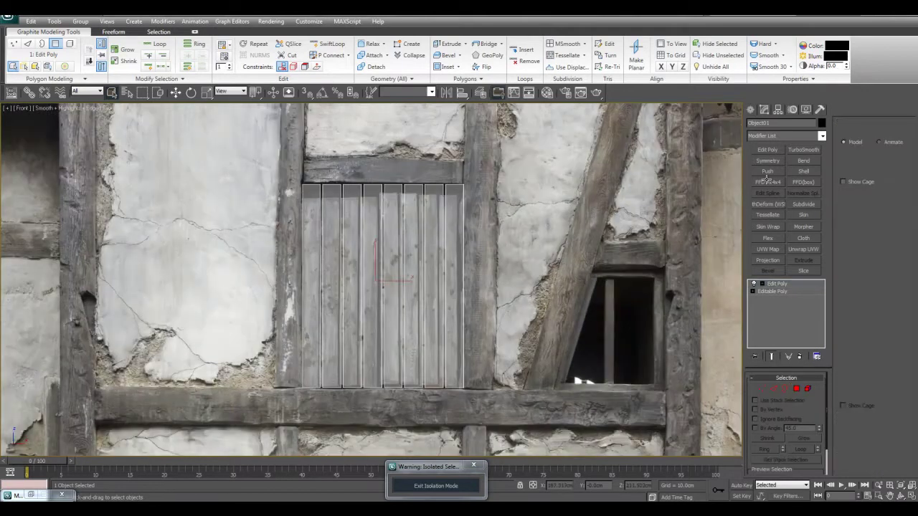
Step: Add a second Edit Poly modifier and select the planks' long vertical edges, with the panel shown opaque
click(767, 150)
key(2)
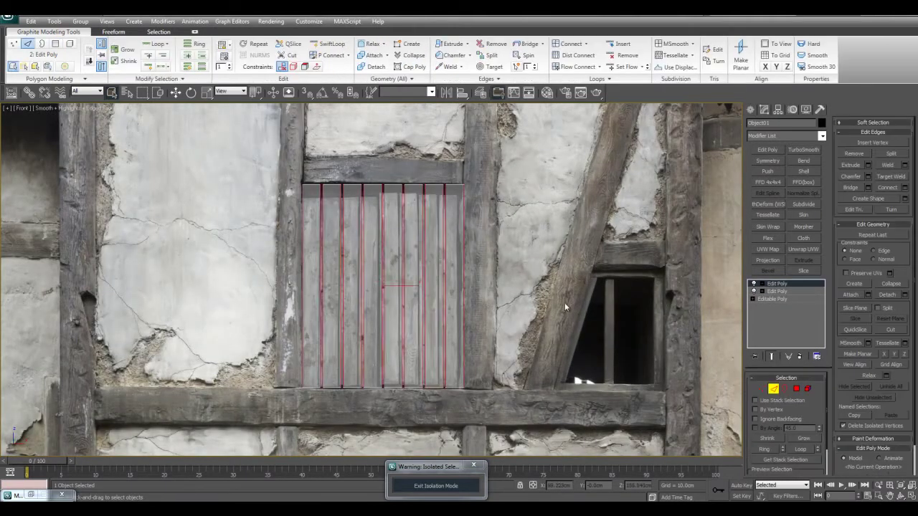
scroll(564, 302, up, 2)
key(F3)
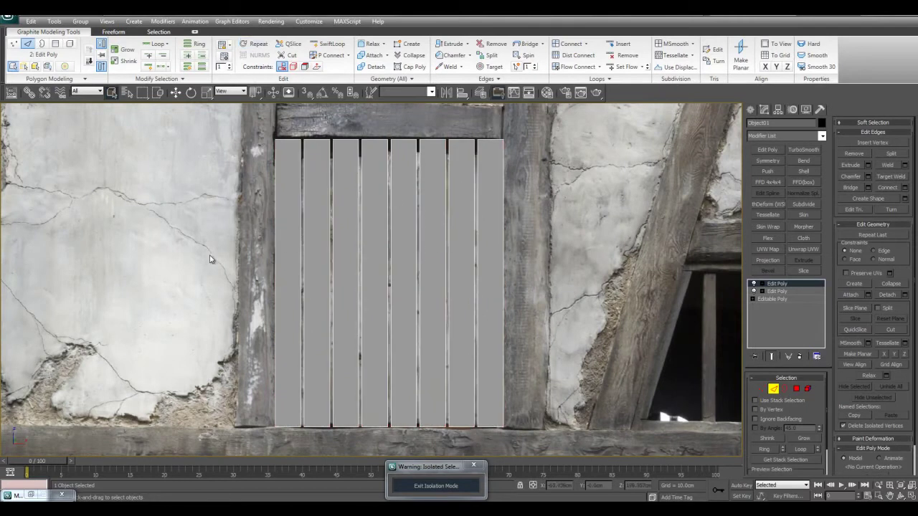
Step: Connect the planks' vertical edges with 12 horizontal segments and leave edge editing
key(ctrl+shift+e)
click(515, 284)
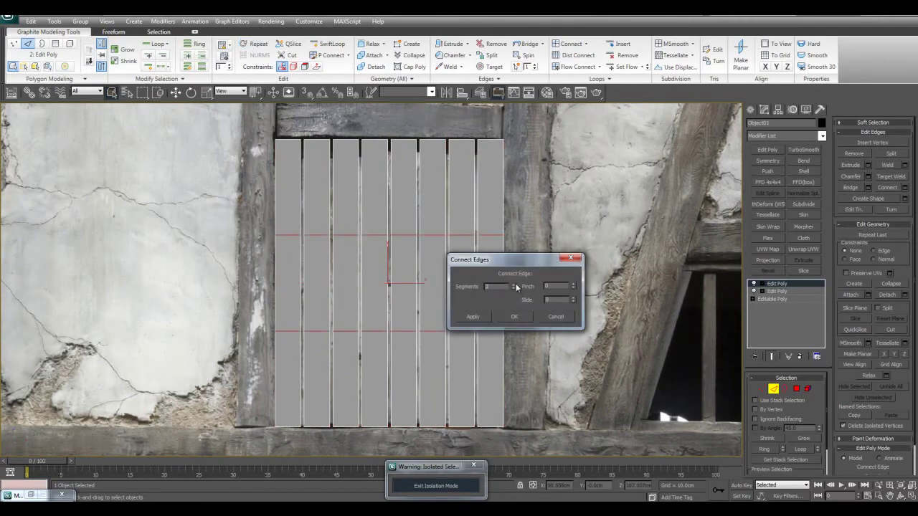
click(515, 284)
click(515, 284)
click(515, 284)
click(515, 284)
click(515, 284)
click(515, 284)
click(515, 284)
click(515, 284)
click(515, 284)
click(515, 284)
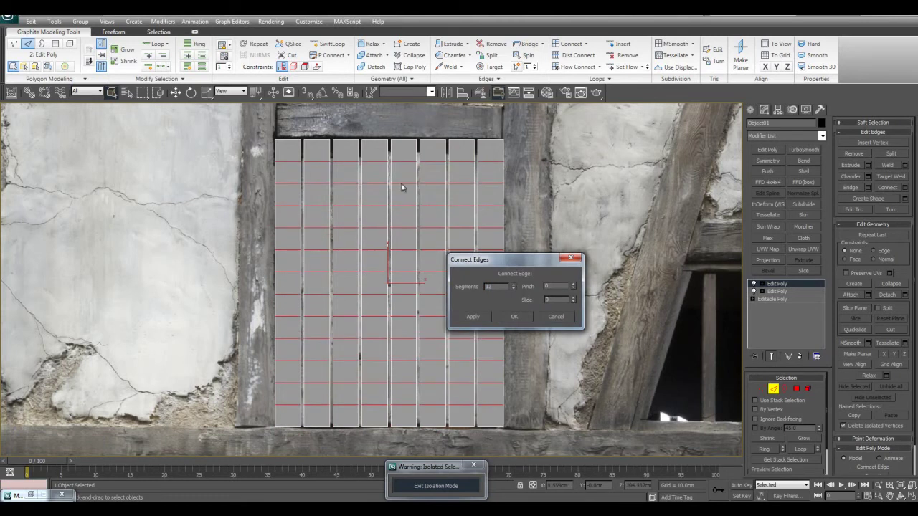
scroll(387, 187, down, 4)
scroll(377, 261, up, 3)
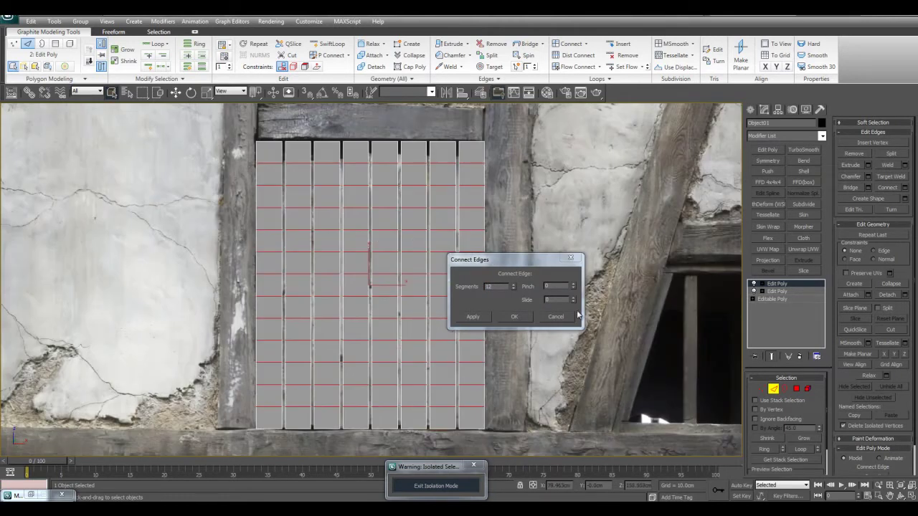
click(515, 319)
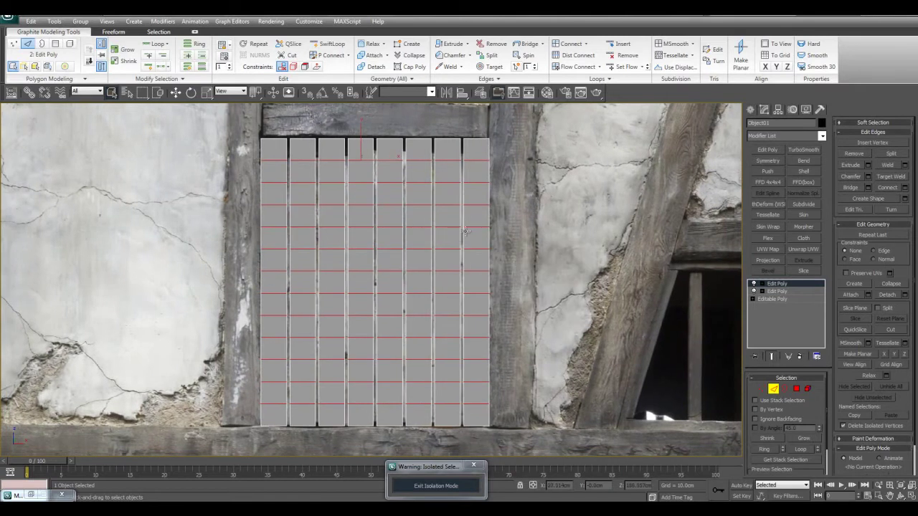
click(516, 248)
key(2)
Step: Examine the plank shapes, gaps and uneven upper ends of the shutter in the copied facade photo
middle_drag(574, 274, 172, 59)
scroll(586, 282, down, 3)
middle_drag(657, 184, 479, 340)
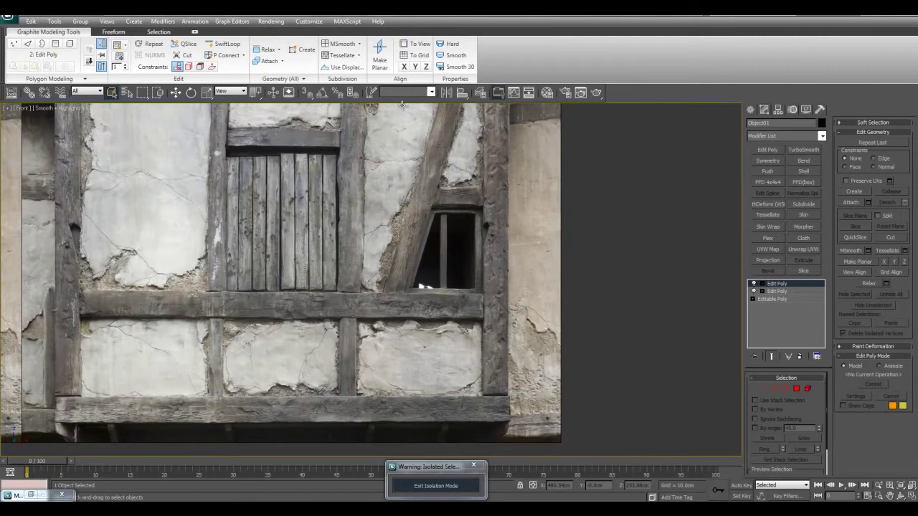
middle_drag(386, 267, 551, 329)
scroll(529, 203, up, 2)
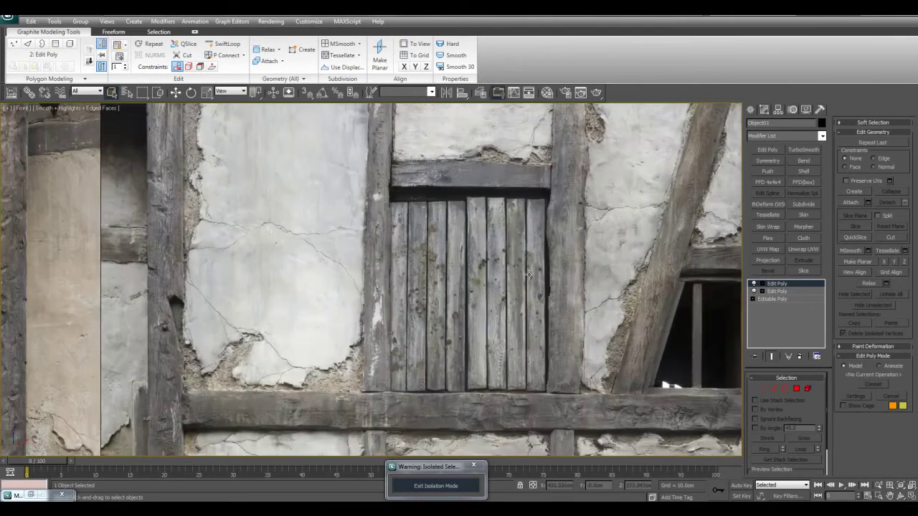
scroll(530, 274, up, 2)
mouse_move(538, 230)
middle_down()
mouse_move(565, 145)
mouse_move(555, 222)
middle_up()
scroll(575, 190, down, 4)
middle_drag(475, 248, 605, 264)
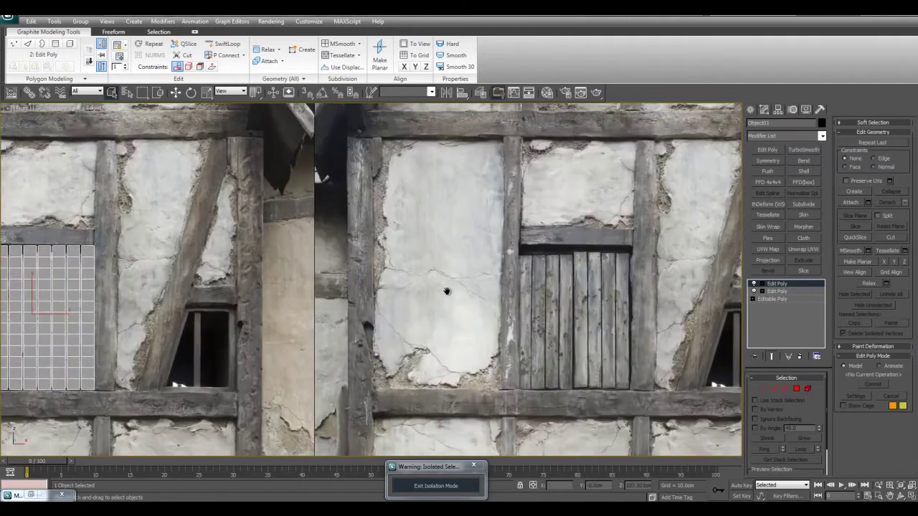
middle_drag(449, 291, 638, 290)
middle_drag(489, 355, 652, 325)
scroll(550, 264, up, 2)
middle_drag(550, 264, 581, 253)
Step: Select the polygons of the four right-hand planks and apply an FFD 4x4x4 modifier to them
key(4)
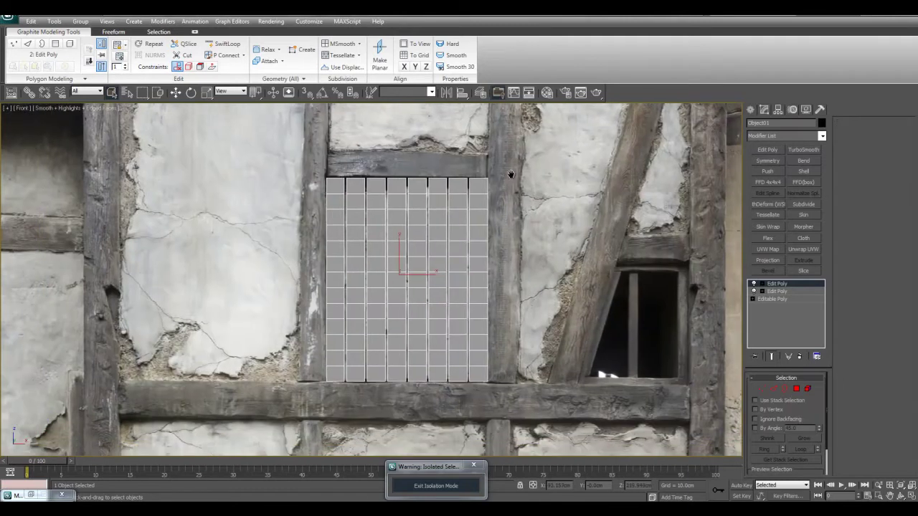
drag(427, 410, 424, 411)
middle_drag(519, 335, 465, 331)
click(906, 382)
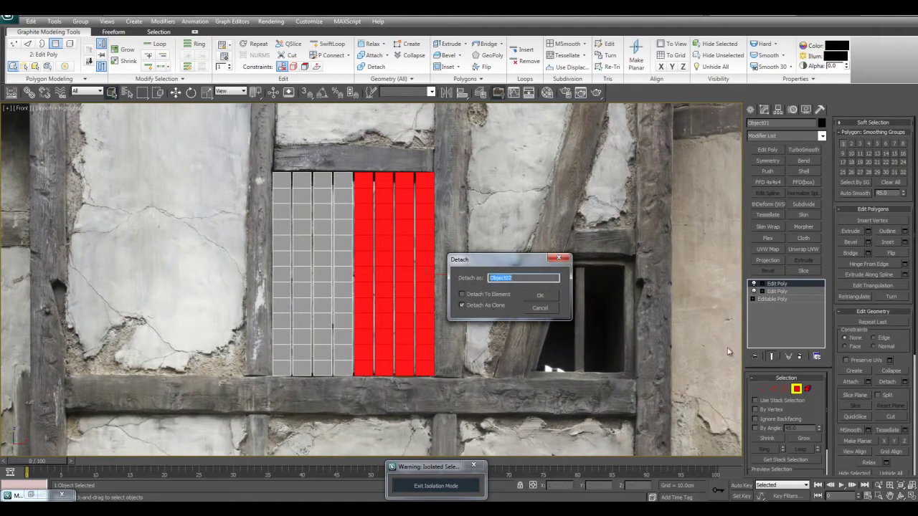
click(543, 306)
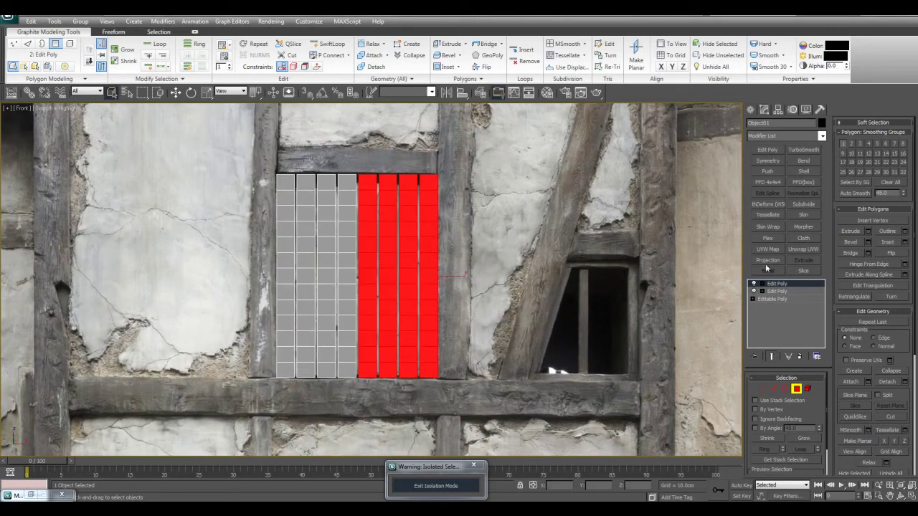
click(767, 182)
middle_drag(342, 163, 383, 188)
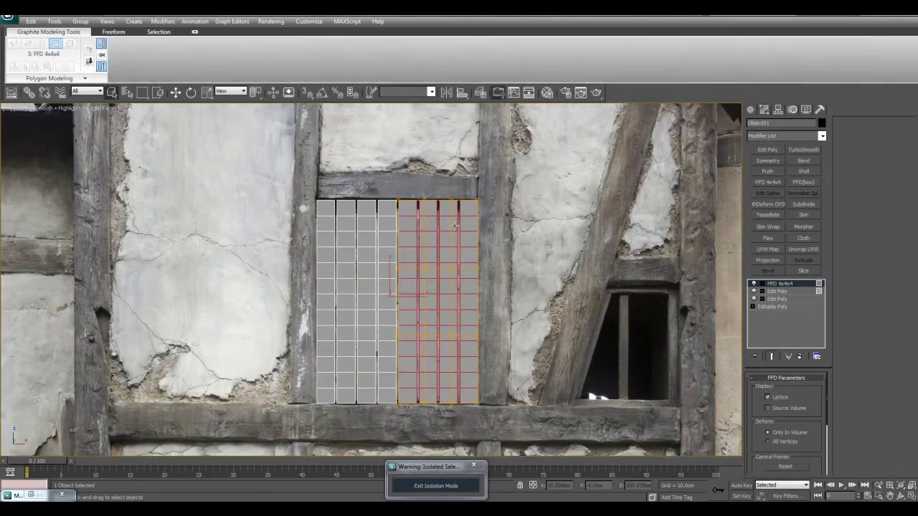
Step: Move the FFD lattice's top control points vertically so the four planks' upper ends slope down toward the right
key(w)
drag(398, 182, 426, 181)
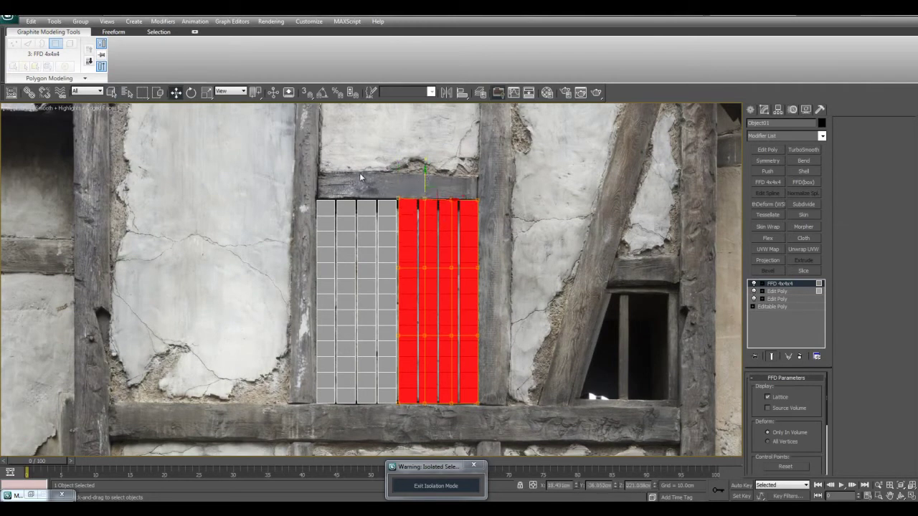
drag(359, 173, 560, 234)
drag(437, 182, 438, 185)
drag(378, 185, 433, 219)
drag(409, 181, 410, 176)
Step: Shift the inner-row control points in the lattice's two left columns sideways to give the planks a slight bend
scroll(407, 179, up, 3)
drag(460, 292, 460, 294)
middle_drag(453, 272, 456, 311)
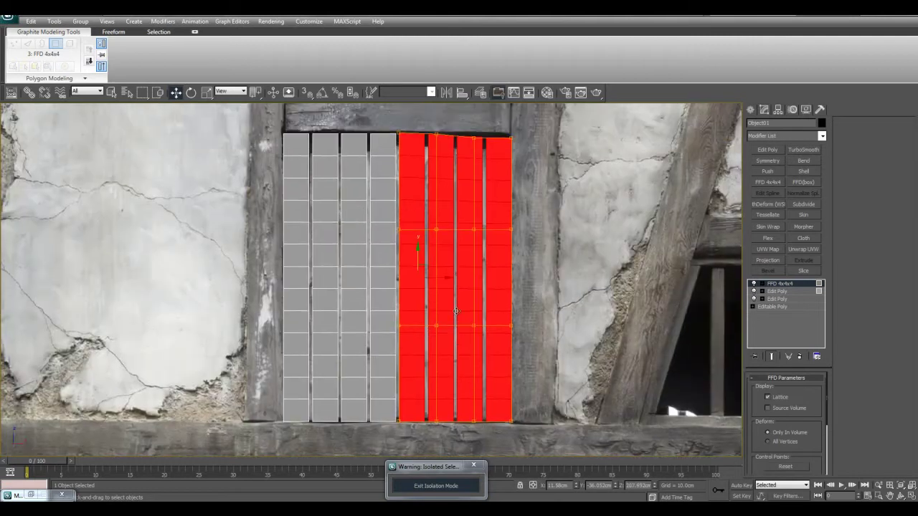
drag(444, 277, 440, 281)
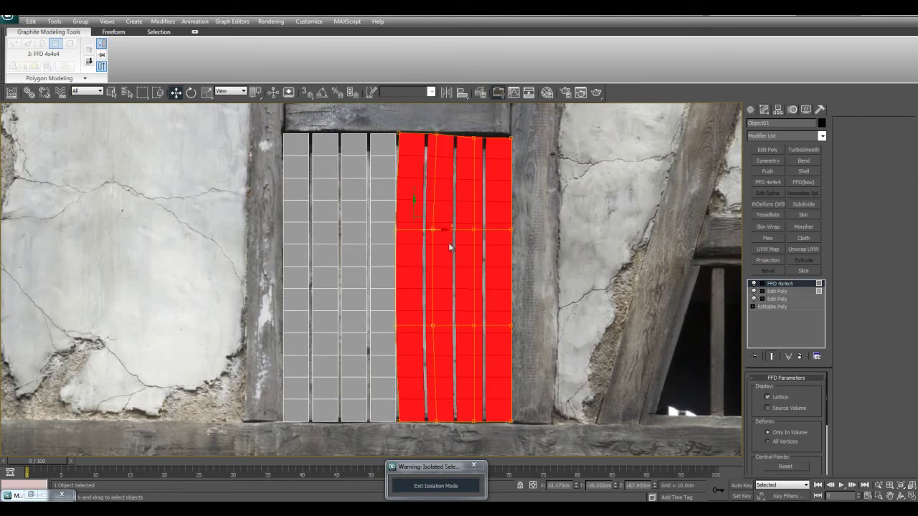
drag(426, 227, 446, 233)
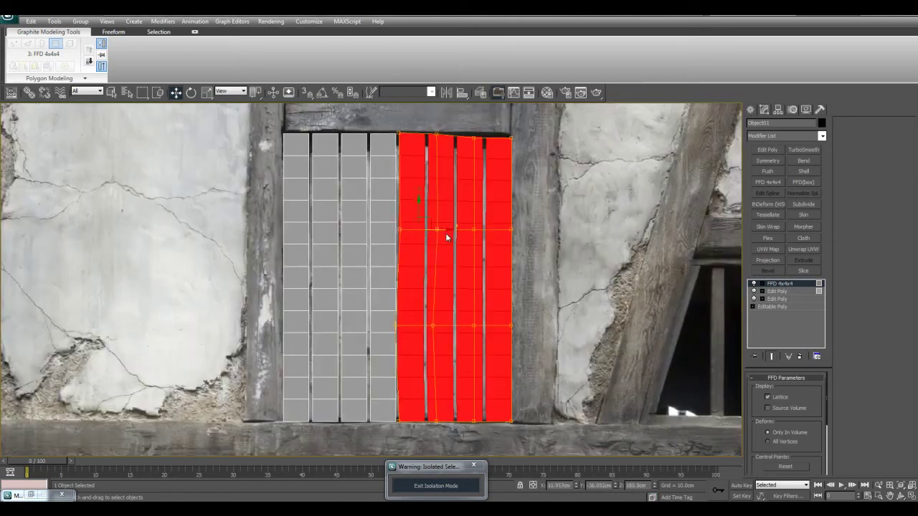
Step: Shift the inner-row control points of the lattice's third column to the left and nudge its lower-left corner point
drag(499, 247, 515, 239)
mouse_move(464, 223)
mouse_down()
mouse_move(483, 242)
mouse_move(481, 222)
mouse_move(475, 228)
mouse_up()
middle_drag(495, 295, 493, 272)
mouse_move(464, 293)
mouse_down()
mouse_move(479, 318)
mouse_move(476, 301)
mouse_up()
drag(481, 414, 453, 370)
drag(370, 378, 407, 416)
drag(394, 375, 393, 376)
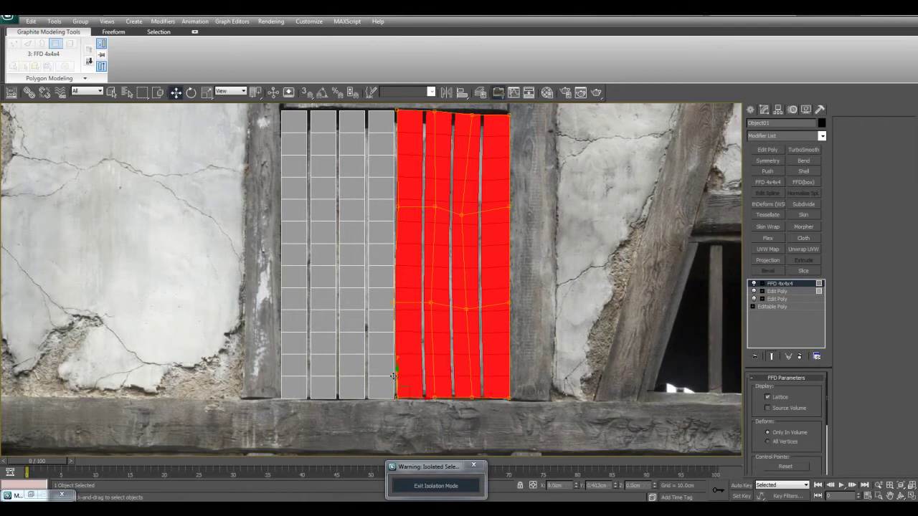
Step: Add an Edit Poly modifier, select the polygons of the four left-hand planks, and apply an FFD(box) modifier to them
scroll(405, 374, down, 2)
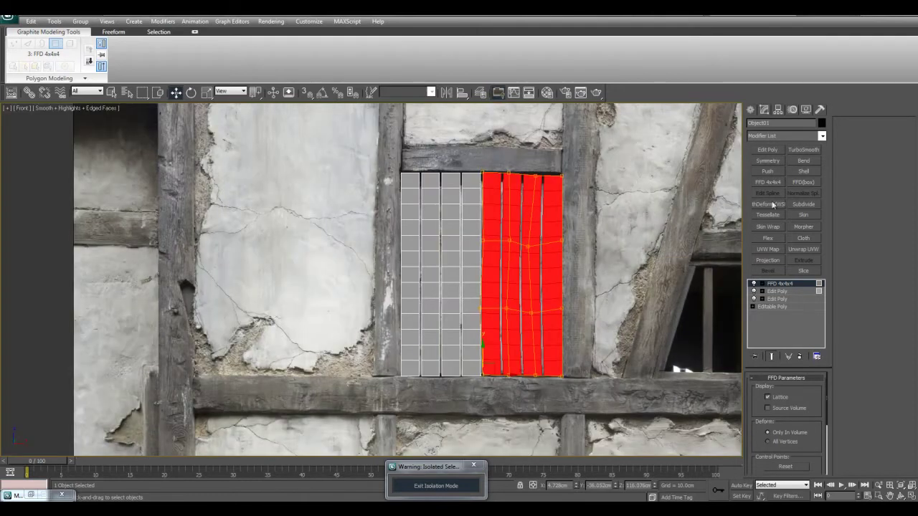
click(769, 150)
key(4)
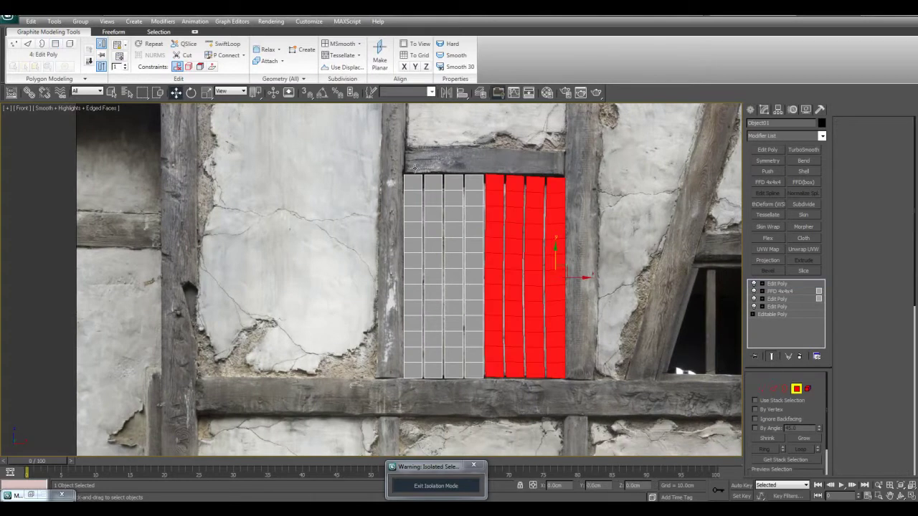
drag(350, 134, 462, 362)
drag(473, 398, 473, 398)
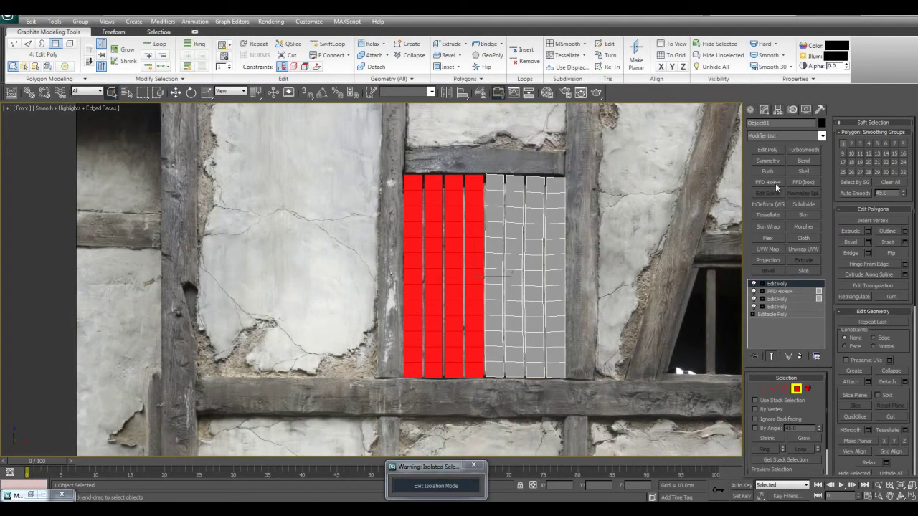
click(822, 136)
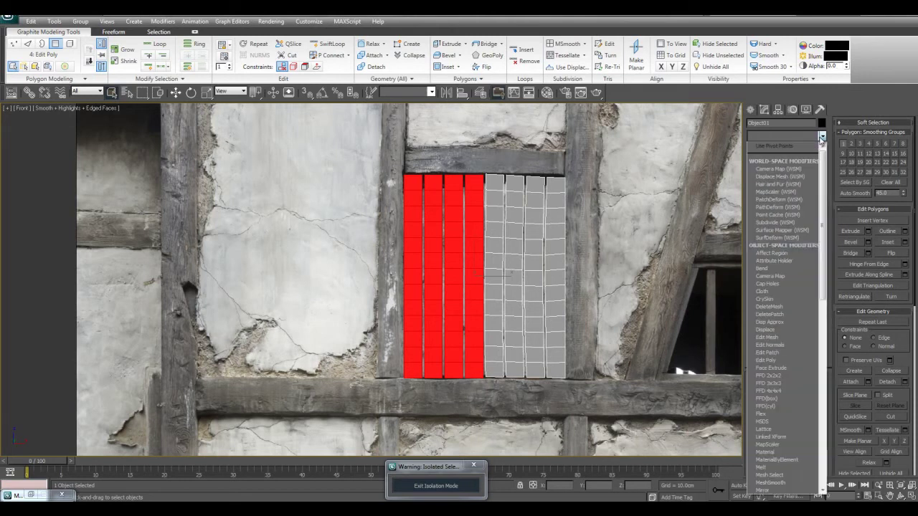
click(782, 398)
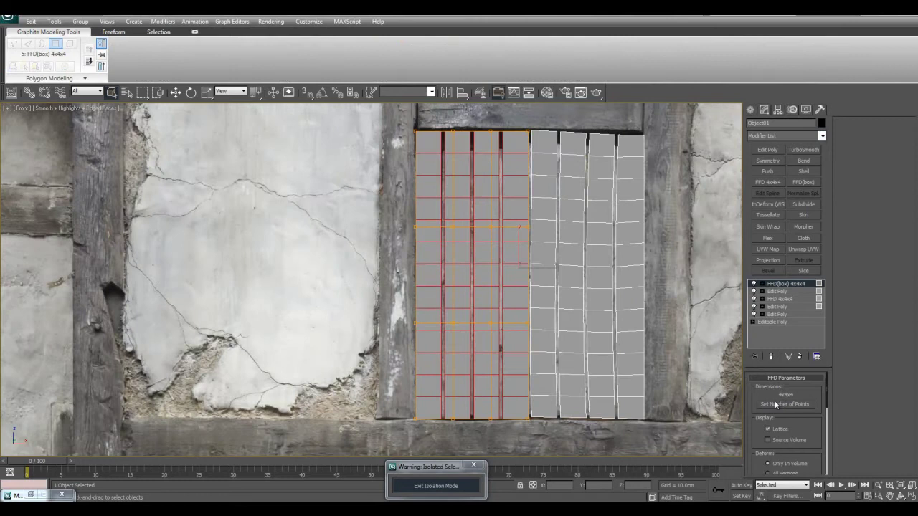
Step: Set the FFD box lattice's number of height points to 7, making its dimensions 4x4x7
click(784, 404)
drag(483, 228, 278, 245)
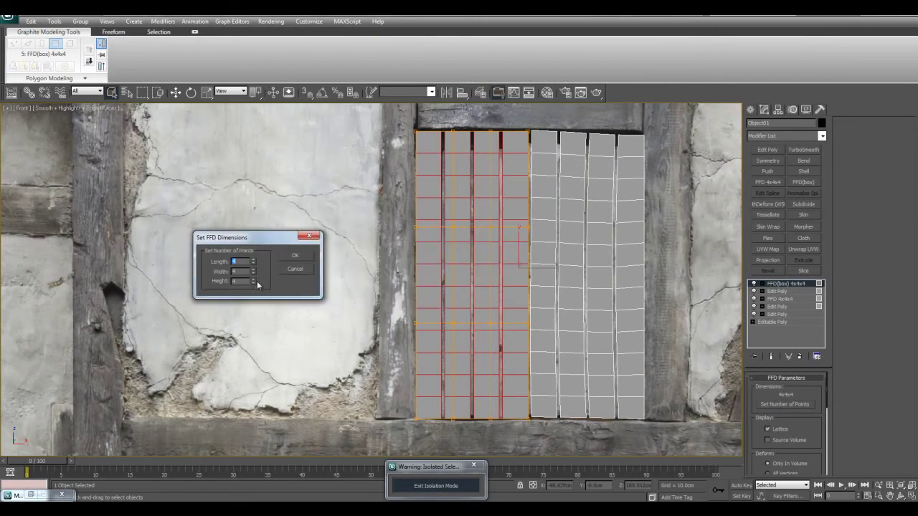
click(299, 258)
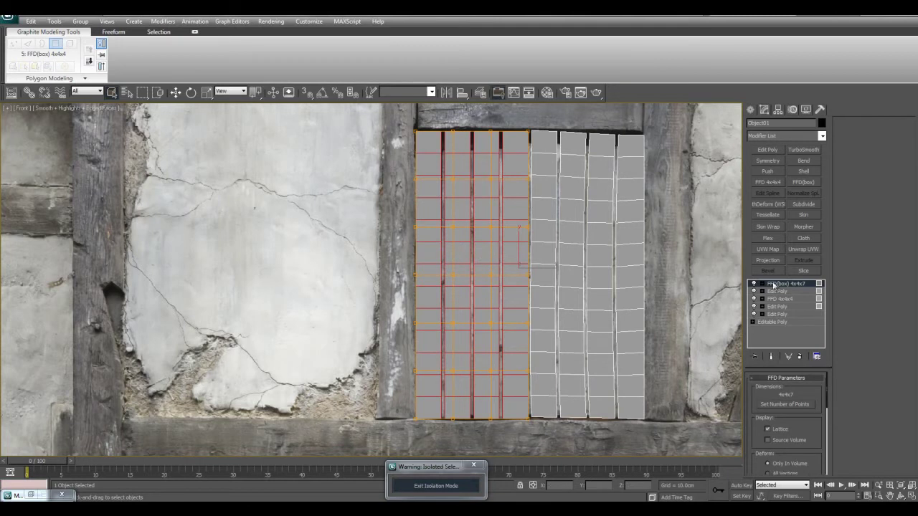
Step: Shift control points along the new lattice's inner and right-hand columns sideways to bend the left-hand planks slightly
click(761, 284)
click(789, 291)
scroll(523, 230, up, 2)
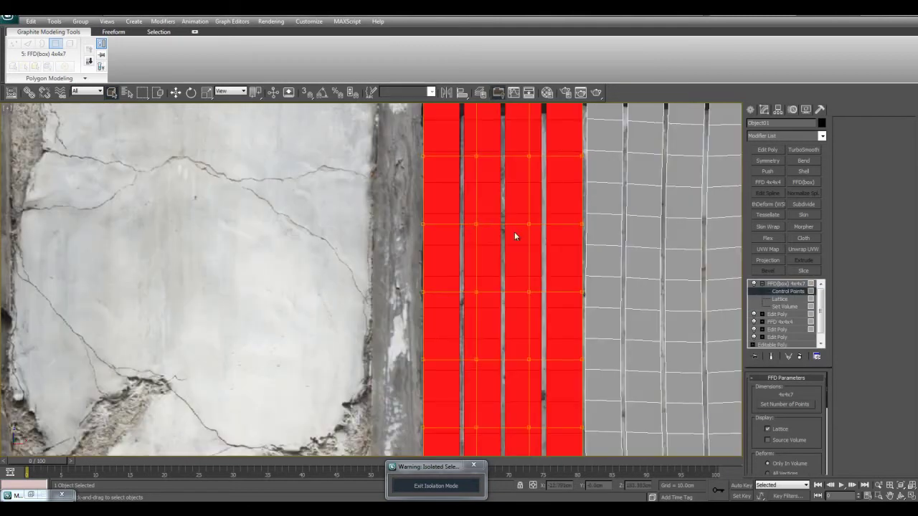
key(w)
drag(510, 215, 515, 217)
middle_drag(531, 335, 533, 271)
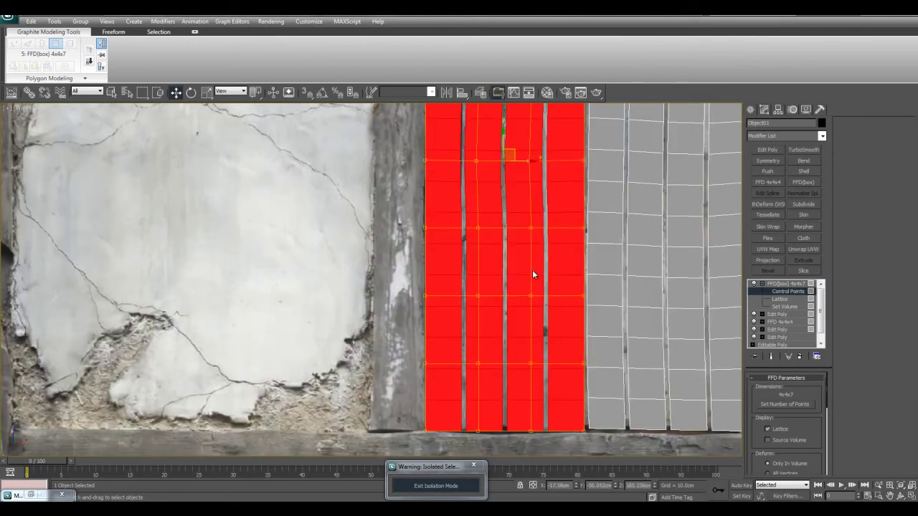
drag(515, 211, 622, 339)
drag(588, 263, 584, 262)
middle_drag(580, 274, 604, 238)
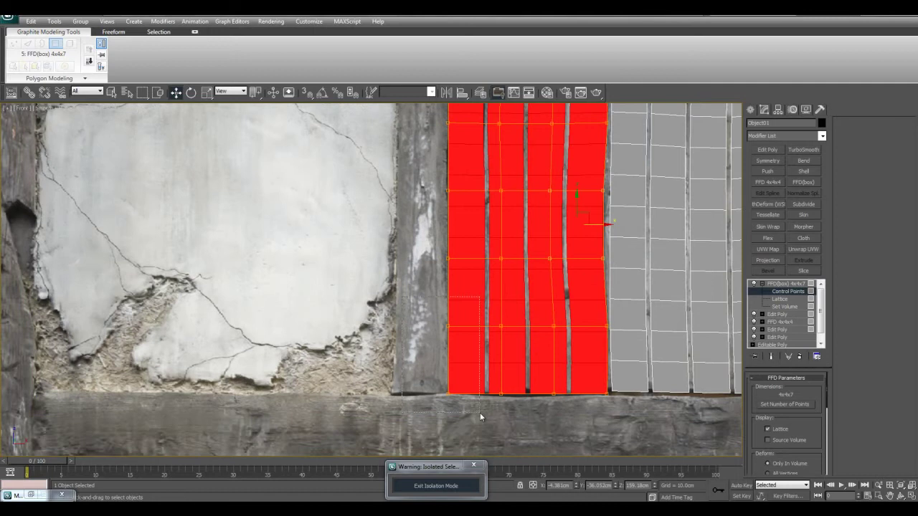
Step: Raise the control points near the lattice's lower-left corner and nudge points along its left side for an irregular edge
drag(480, 413, 480, 414)
drag(447, 344, 447, 341)
middle_drag(519, 202, 507, 309)
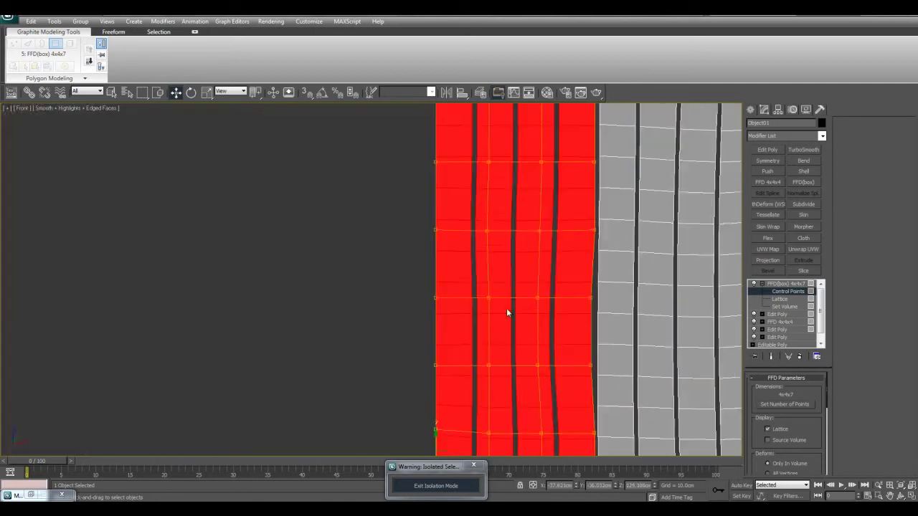
mouse_move(525, 244)
middle_down()
mouse_move(519, 293)
mouse_move(519, 259)
middle_up()
scroll(518, 258, down, 2)
drag(350, 138, 302, 450)
scroll(434, 246, down, 2)
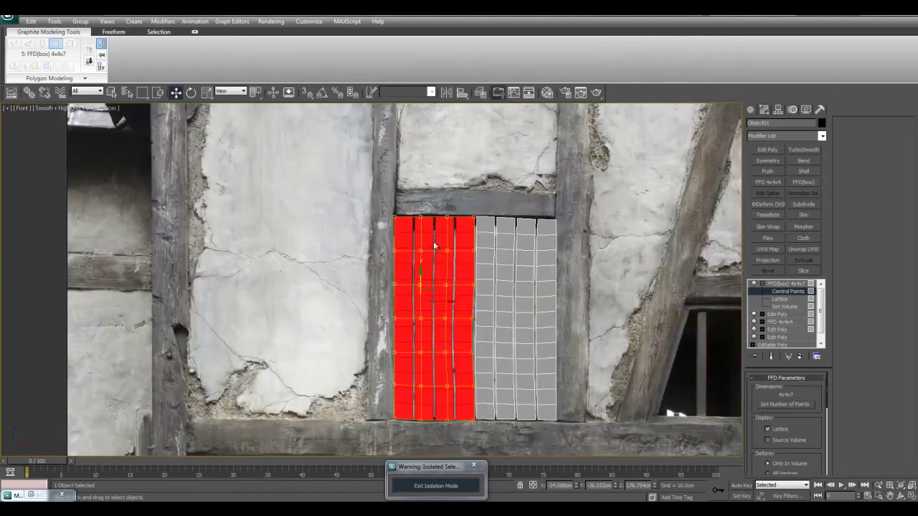
drag(407, 300, 408, 299)
drag(399, 337, 401, 337)
drag(419, 285, 418, 286)
Step: Lower the two inner control points of the lattice's top row slightly and leave control-point editing
drag(443, 234, 456, 234)
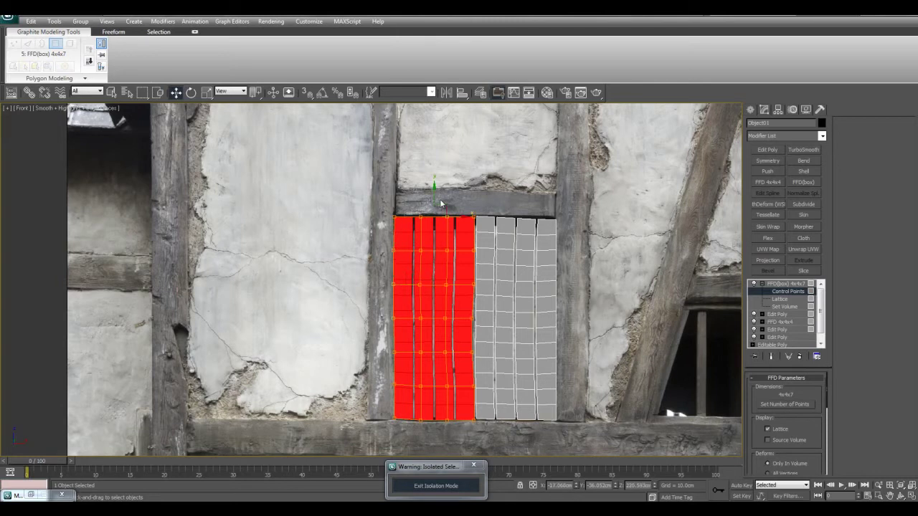
drag(434, 194, 433, 197)
middle_drag(512, 242, 502, 242)
scroll(502, 242, down, 3)
key(1)
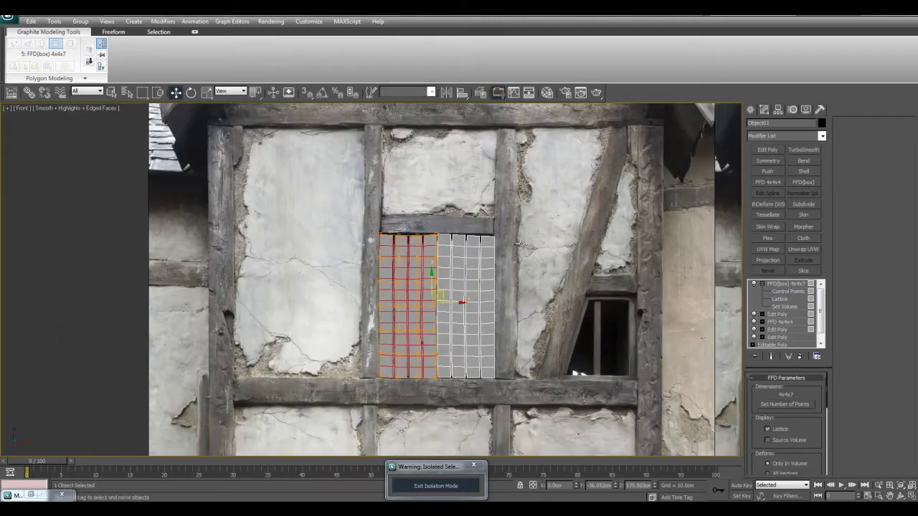
Step: Isolate the shutter planks and frame them at an angle in a maximized perspective view
key(q)
scroll(522, 268, down, 2)
key(alt+q)
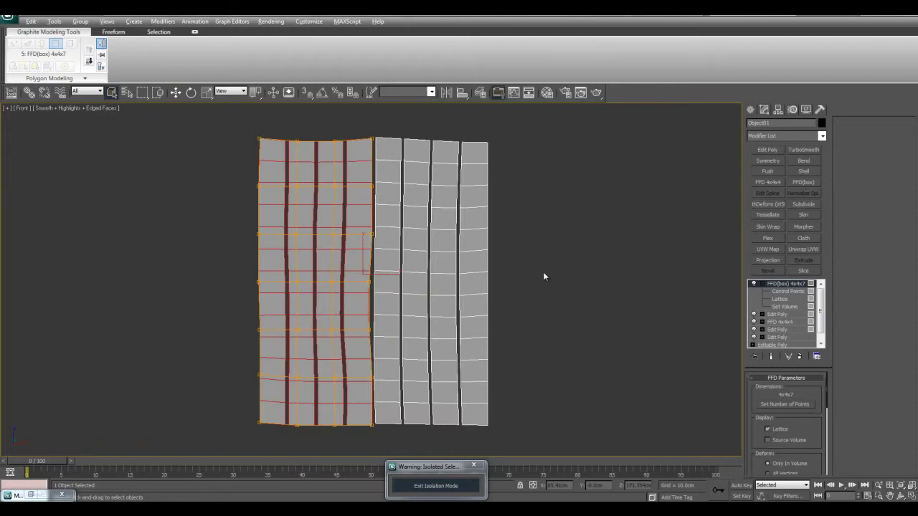
key(alt+w)
right_click(590, 335)
key(alt+w)
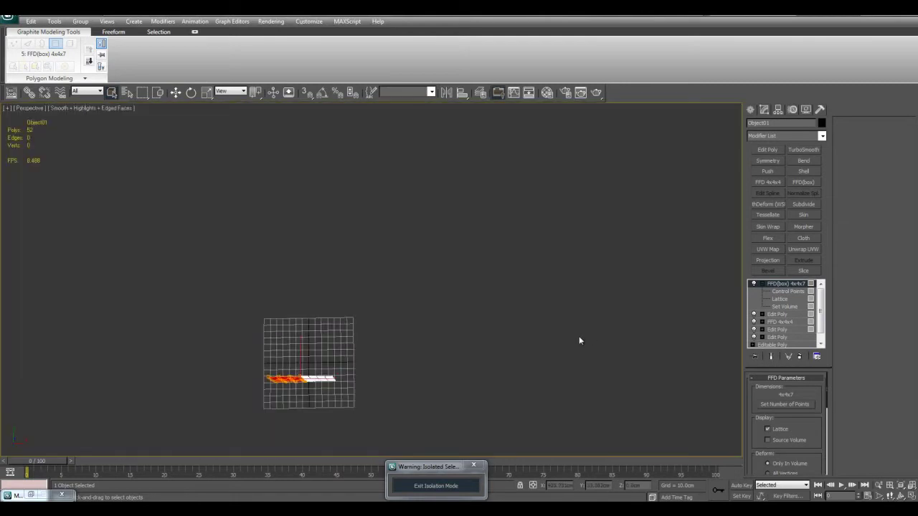
click(575, 340)
key(z)
alt+middle_drag(467, 360, 478, 308)
scroll(476, 308, down, 3)
Step: Reselect the shutter planks with edged faces shown and collapse their modifier stack into an Editable Poly
key(F4)
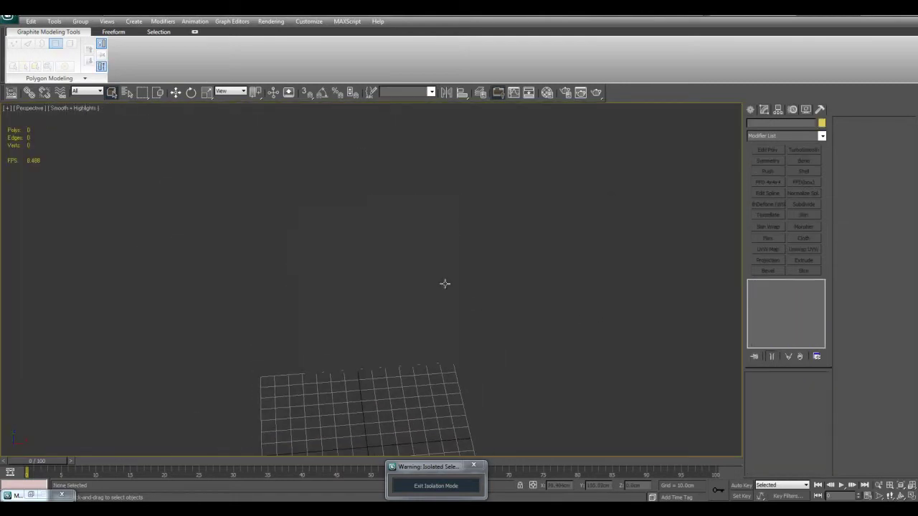
key(F4)
click(458, 280)
key(F4)
scroll(480, 277, up, 3)
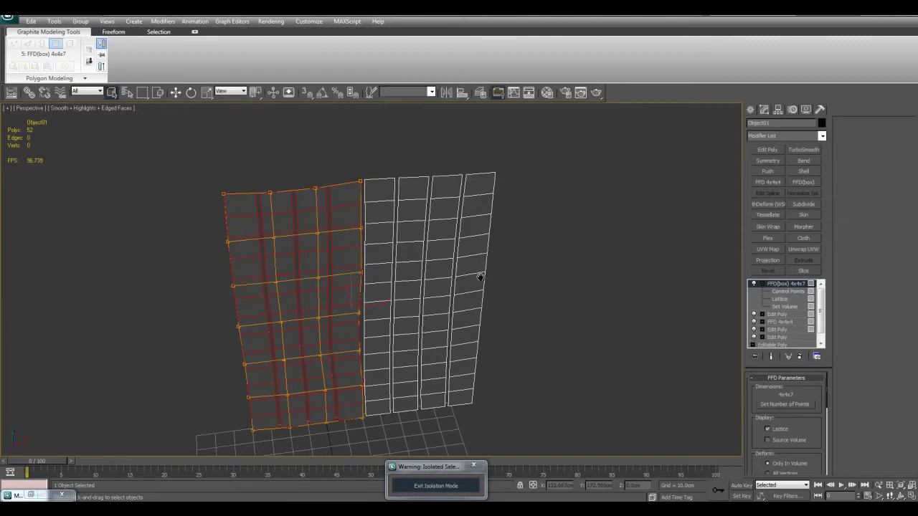
right_click(787, 285)
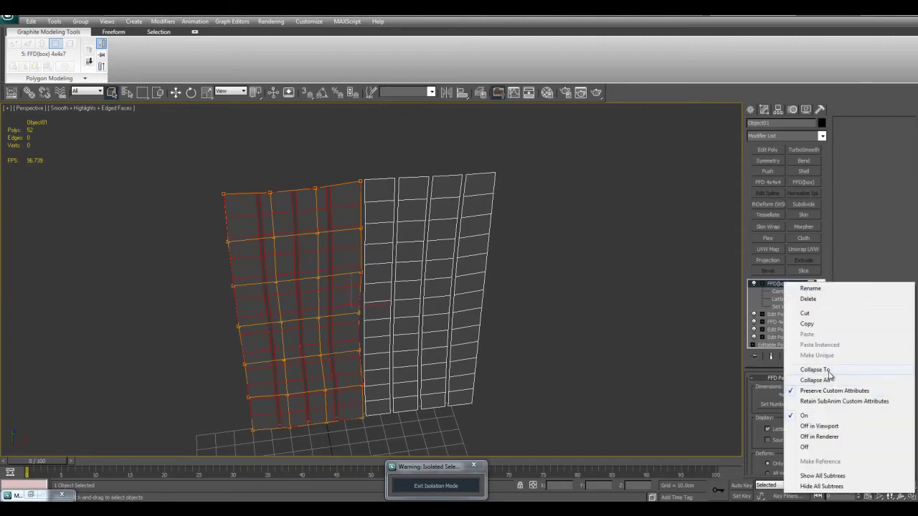
click(814, 370)
scroll(621, 311, up, 3)
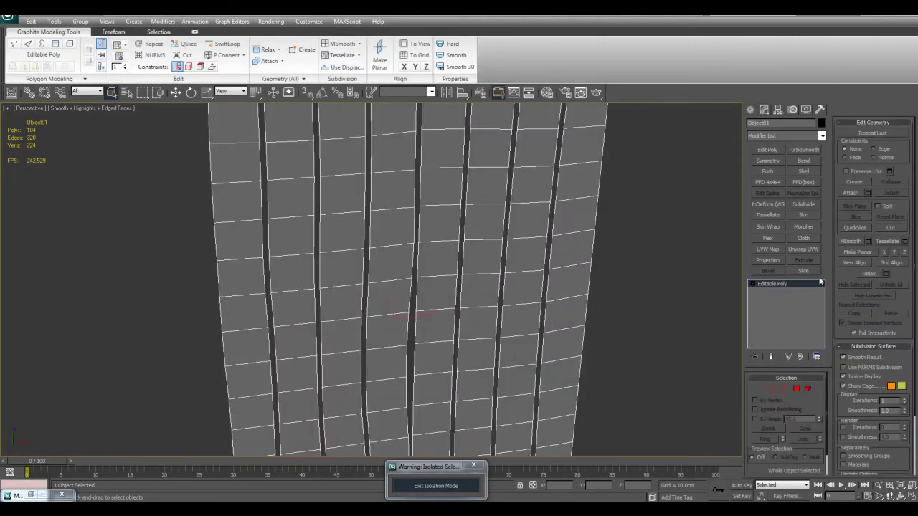
scroll(580, 300, down, 2)
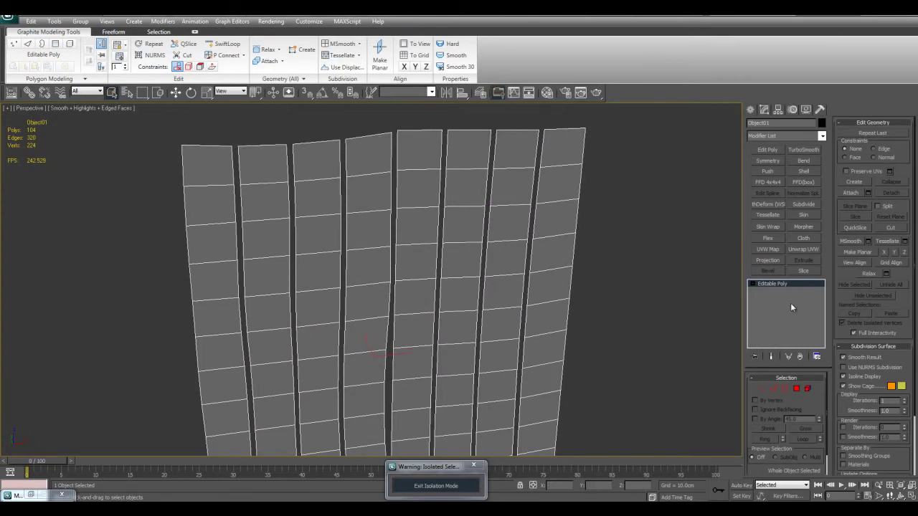
scroll(625, 324, down, 3)
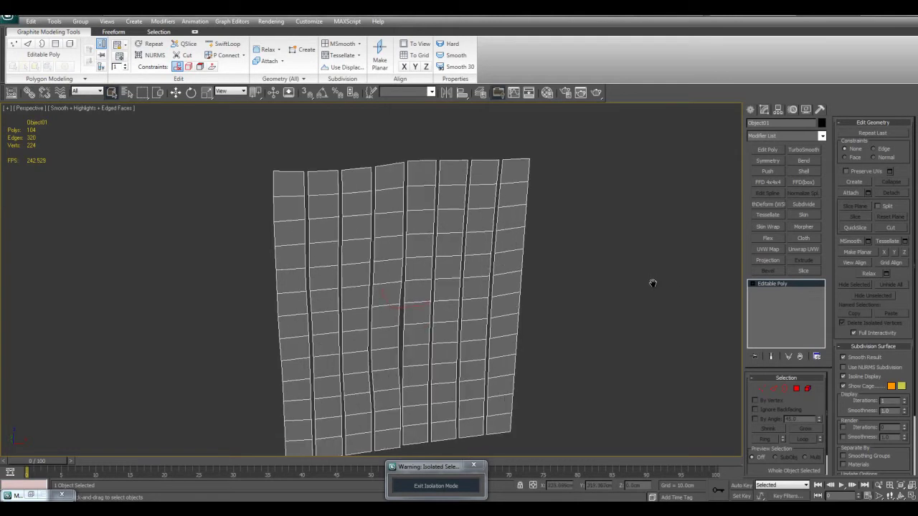
mouse_move(652, 281)
middle_down()
mouse_move(651, 318)
mouse_move(661, 271)
mouse_move(657, 282)
middle_up()
scroll(692, 209, up, 3)
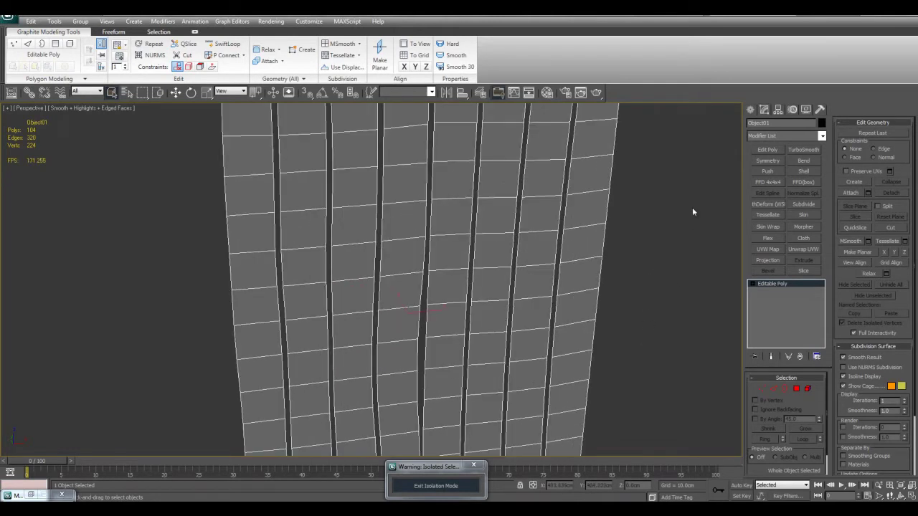
middle_drag(692, 209, 679, 295)
scroll(648, 305, down, 4)
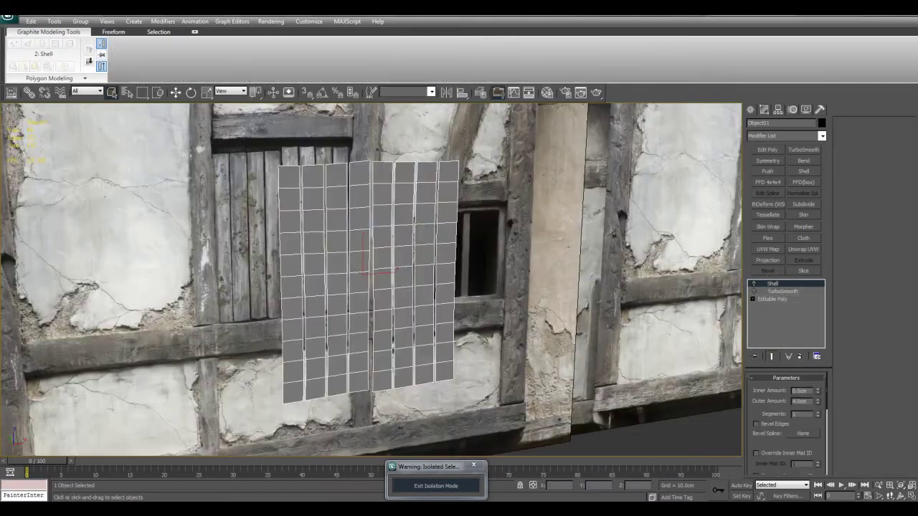
middle_drag(607, 247, 611, 274)
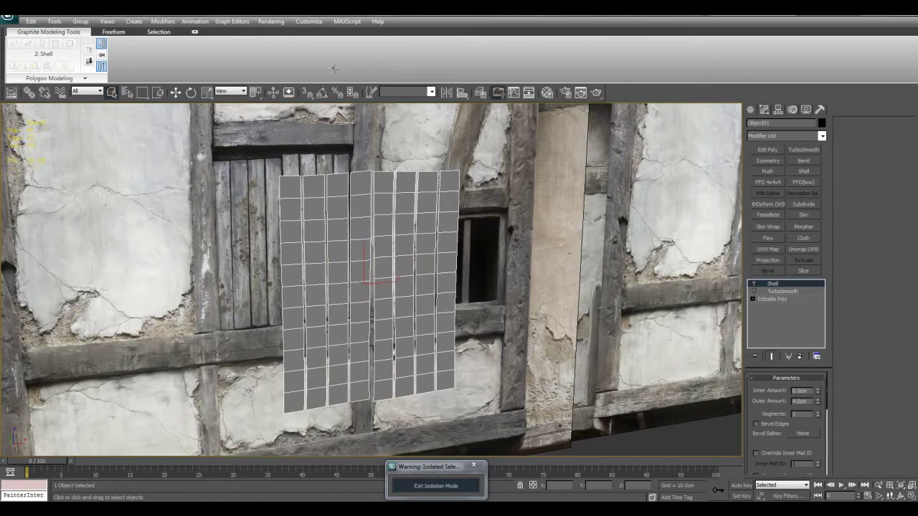
Step: Enable the planks' TurboSmooth and Shell modifiers and examine the subdivided mesh, thickness and corners from several angles
click(754, 291)
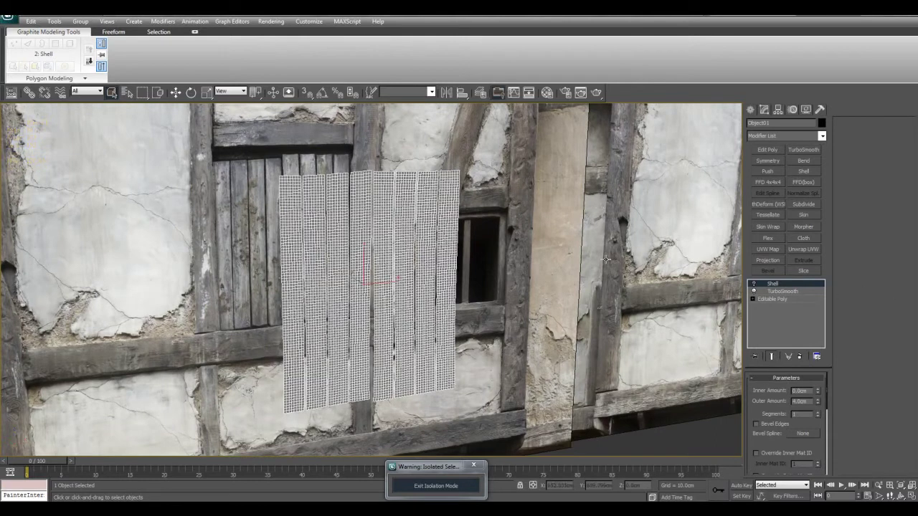
key(z)
click(782, 291)
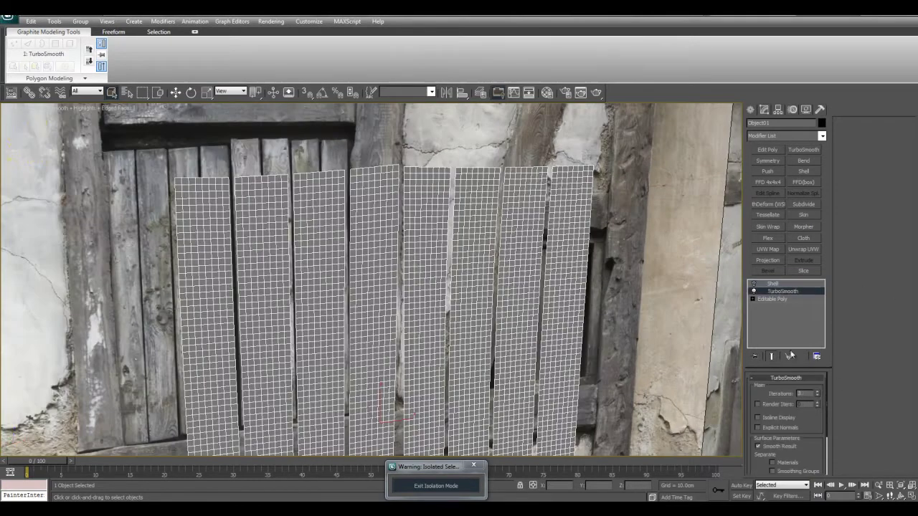
middle_drag(544, 301, 593, 355)
scroll(622, 341, up, 4)
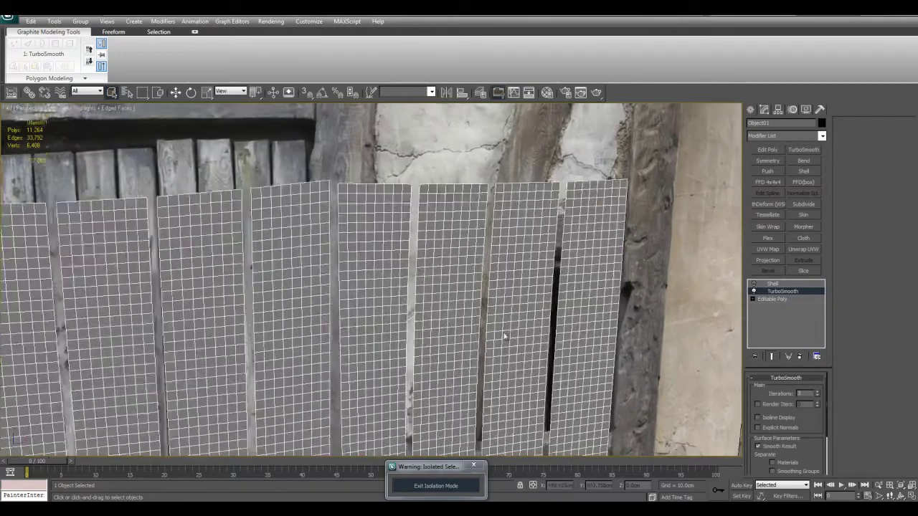
click(773, 284)
click(754, 284)
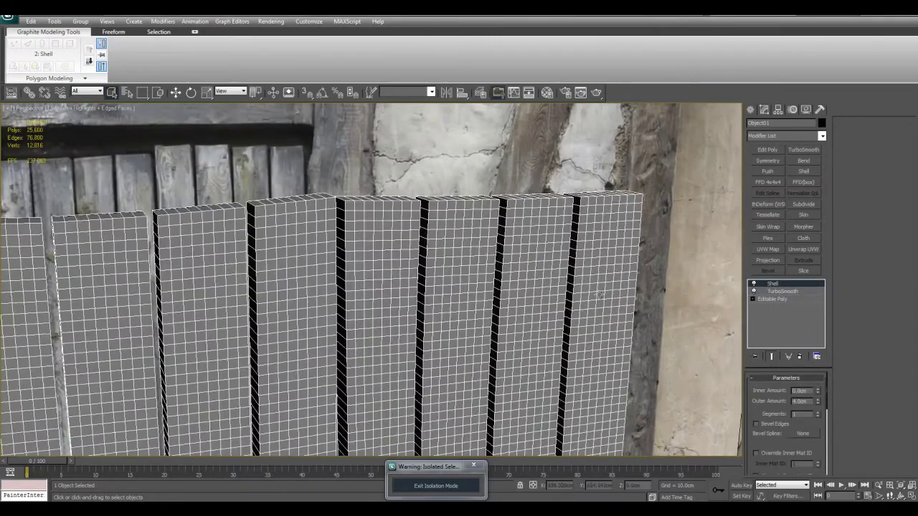
scroll(599, 295, down, 3)
middle_drag(599, 295, 604, 268)
alt+middle_drag(586, 232, 728, 312)
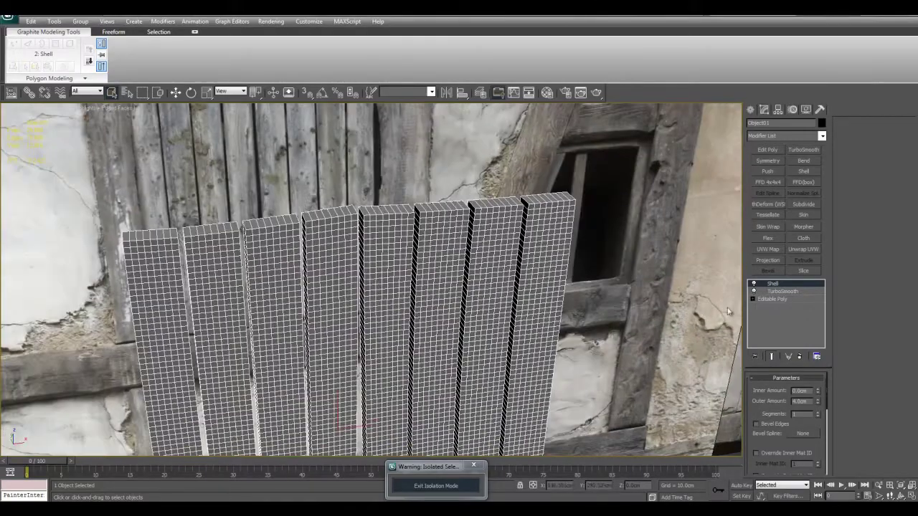
Step: Disable the Shell and TurboSmooth modifiers and insert an Edit Poly modifier directly above the base Editable Poly
click(754, 285)
click(753, 291)
click(763, 298)
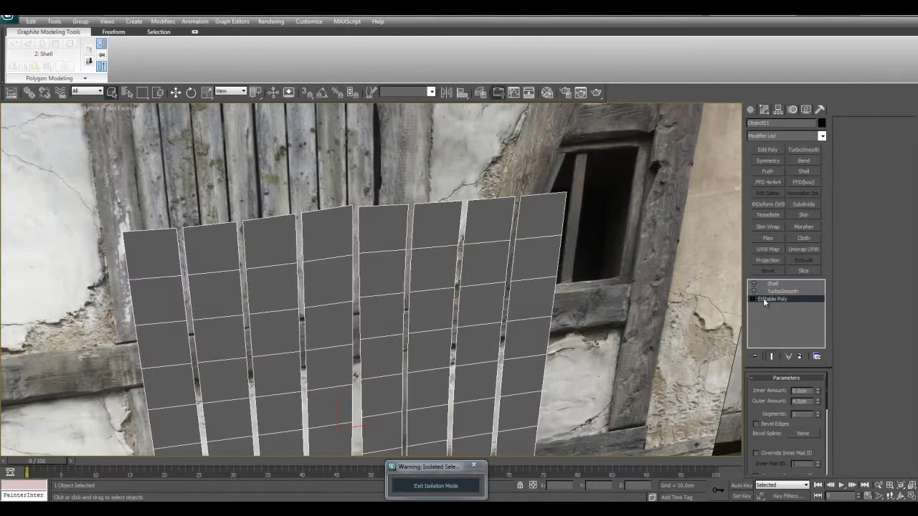
click(761, 150)
alt+middle_drag(592, 229, 539, 249)
key(1)
key(alt+s)
scroll(467, 220, up, 3)
scroll(588, 238, down, 3)
scroll(538, 255, up, 3)
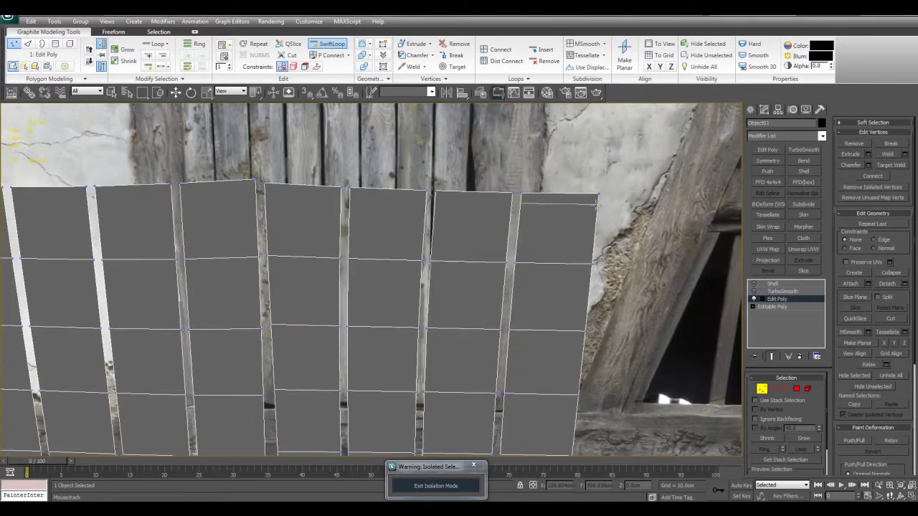
right_click(602, 266)
scroll(598, 268, down, 2)
key(1)
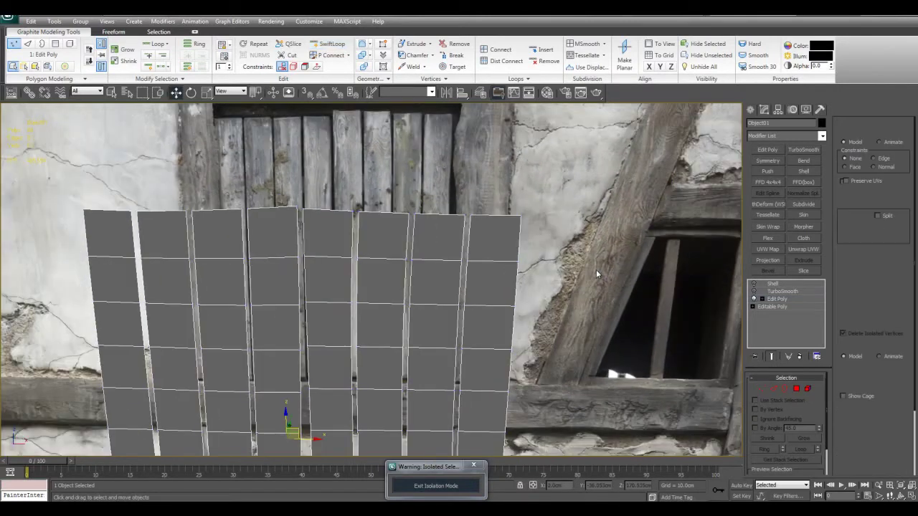
Step: Select the planks' TurboSmooth modifier in the stack and enable it
key(q)
click(771, 292)
click(758, 294)
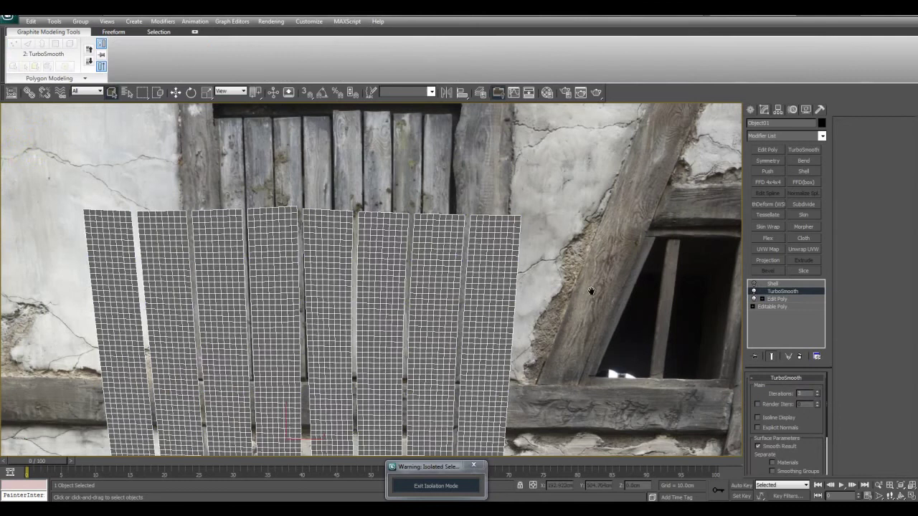
Step: Enable the Shell modifier above the planks' TurboSmooth and examine the thickened planks with and without edged faces
scroll(593, 291, up, 2)
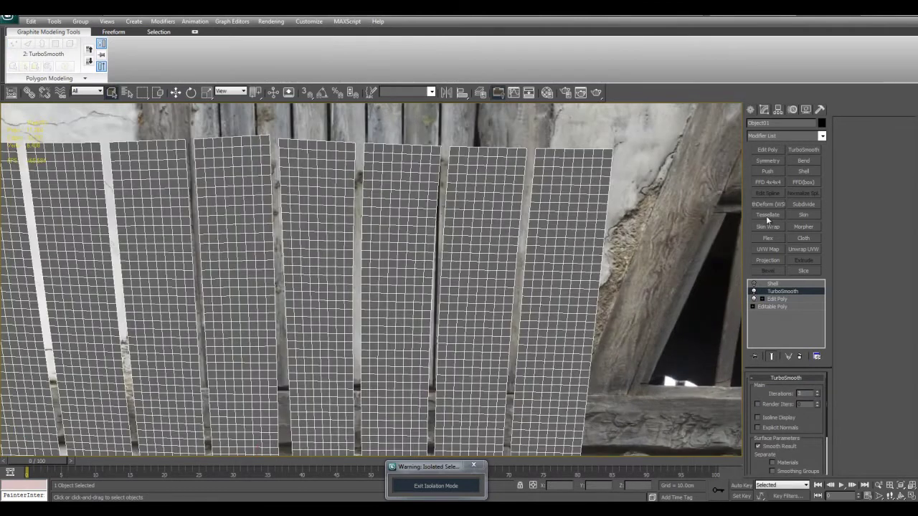
middle_drag(587, 252, 598, 251)
scroll(574, 223, down, 2)
middle_drag(547, 187, 531, 203)
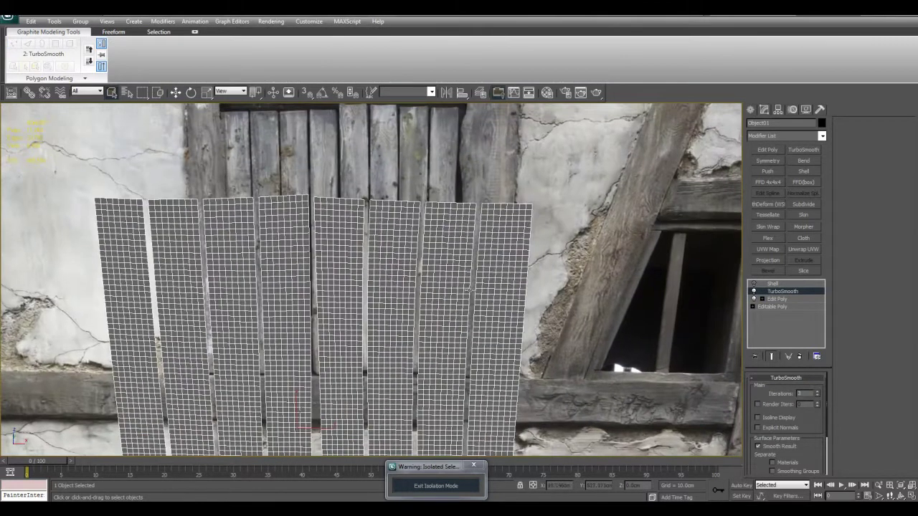
middle_drag(449, 216, 505, 173)
click(771, 284)
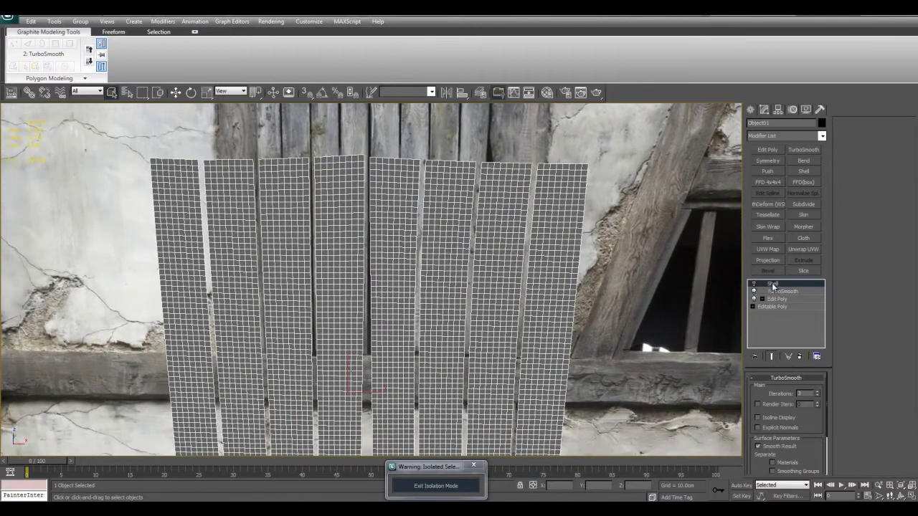
click(753, 284)
key(F4)
alt+middle_drag(549, 204, 574, 316)
scroll(551, 216, down, 4)
key(F4)
scroll(591, 215, up, 3)
Step: Exit isolation and examine the thickened shutter planks in place within the timber frame from several angles
click(465, 492)
click(474, 334)
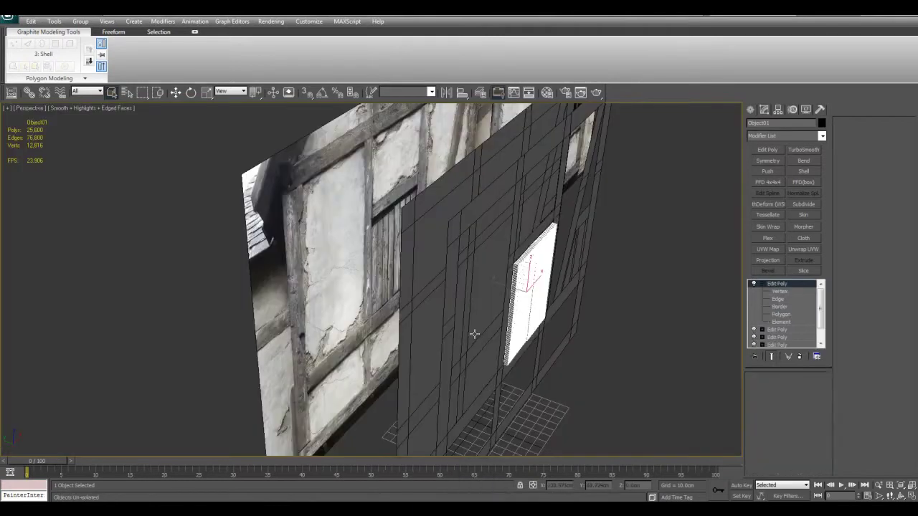
alt+middle_drag(473, 335, 482, 299)
click(463, 283)
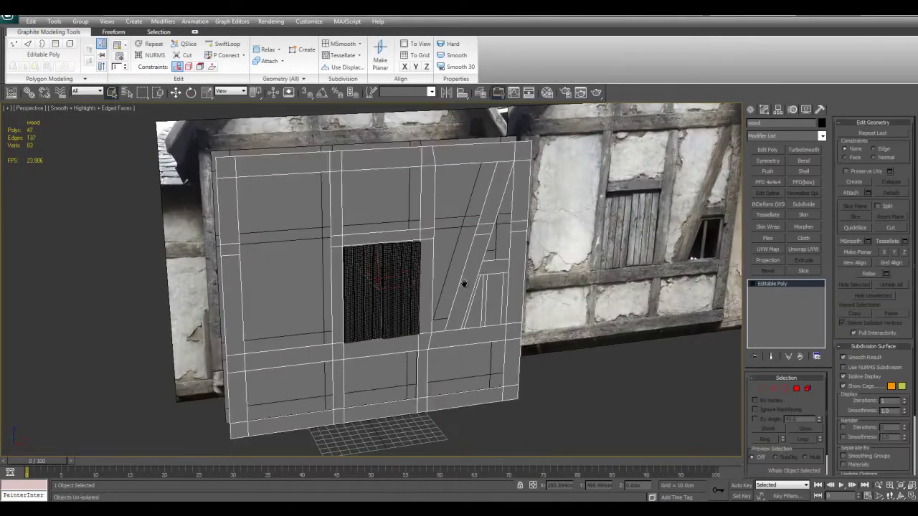
scroll(463, 283, up, 3)
mouse_move(420, 248)
alt+middle_down()
mouse_move(445, 260)
mouse_move(421, 244)
alt+middle_up()
click(421, 243)
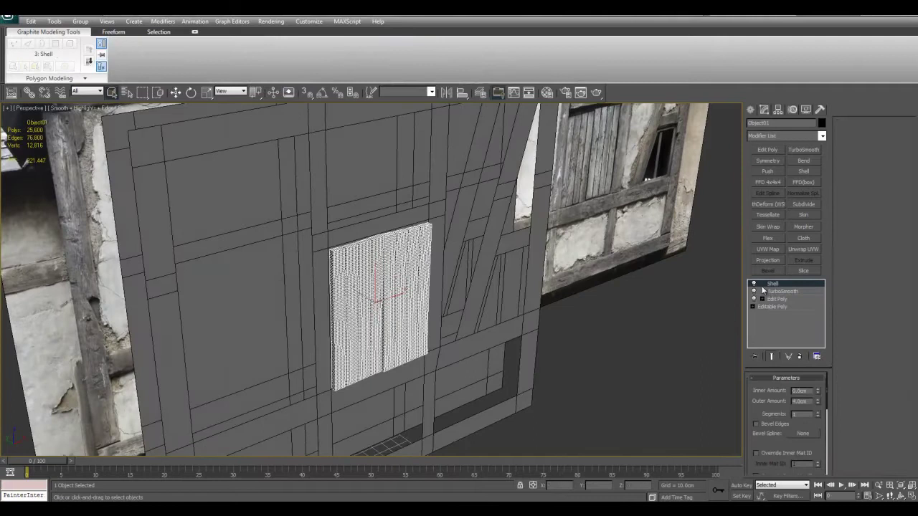
scroll(674, 342, up, 3)
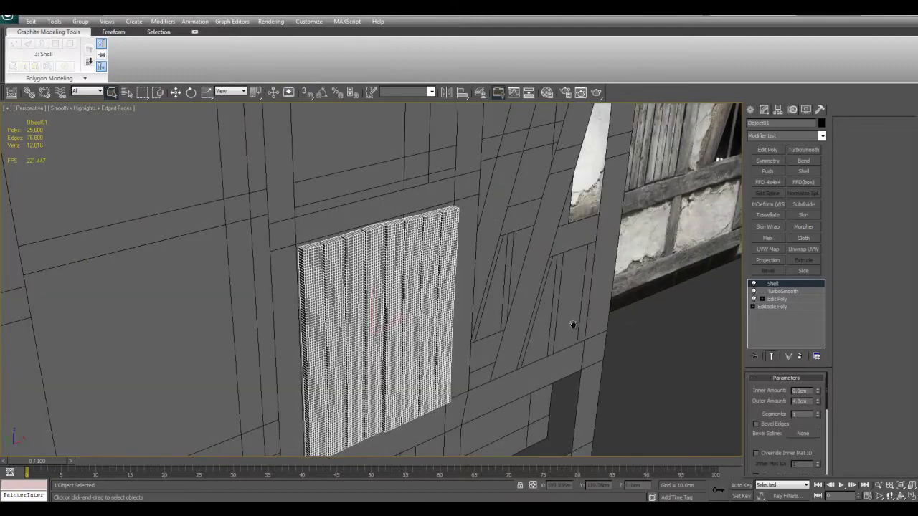
scroll(573, 323, down, 4)
alt+middle_drag(564, 302, 512, 289)
scroll(537, 241, up, 3)
Step: Select the timber frame together with the two facade photo planes and isolate them
click(545, 238)
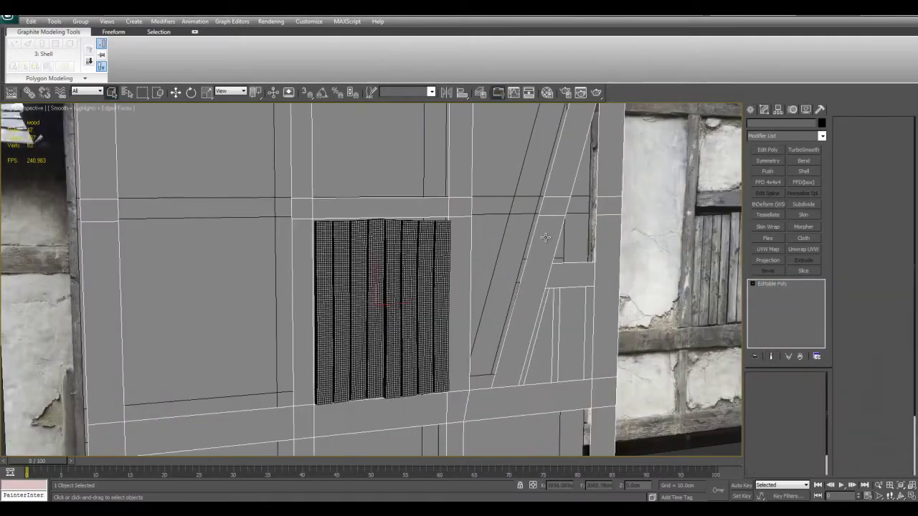
mouse_move(545, 238)
alt+middle_down()
mouse_move(529, 246)
mouse_move(547, 254)
mouse_move(565, 247)
mouse_move(549, 253)
alt+middle_up()
scroll(565, 247, down, 3)
ctrl+click(565, 203)
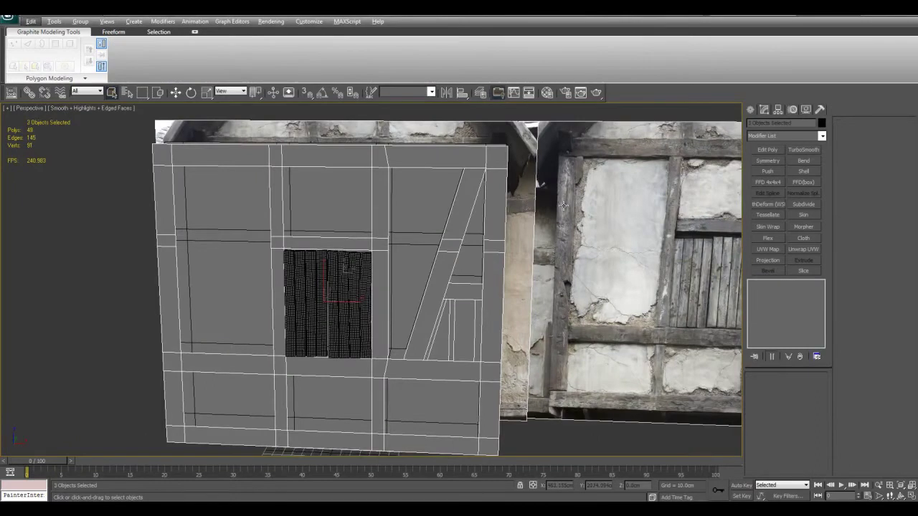
key(alt+q)
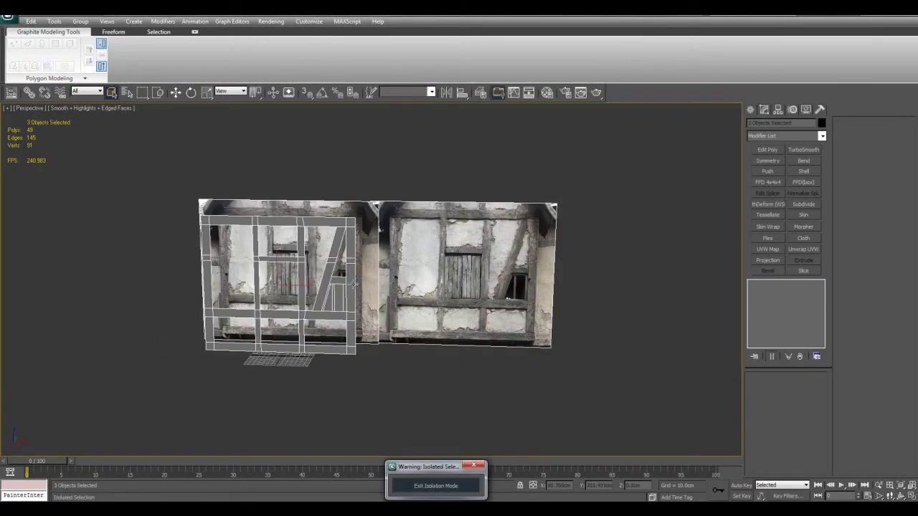
Step: In a maximized Front view, select only the timber frame and add an Edit Poly modifier to it
middle_drag(353, 284, 467, 257)
scroll(432, 284, up, 3)
key(alt+w)
right_click(555, 229)
key(alt+w)
click(480, 275)
scroll(480, 275, up, 3)
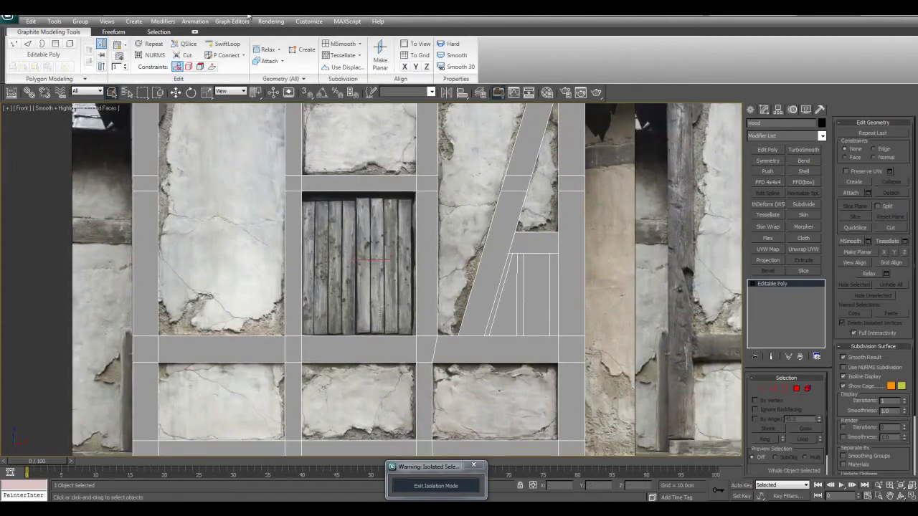
click(779, 150)
Step: Delete the small window's two pane polygons beside its central vertical bar
key(4)
scroll(502, 319, up, 2)
click(522, 291)
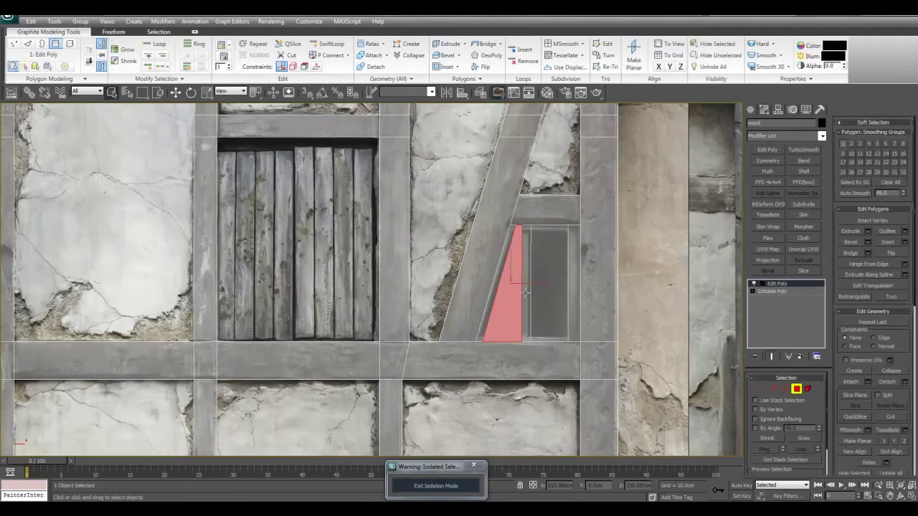
ctrl+click(552, 283)
middle_drag(552, 283, 505, 301)
key(Delete)
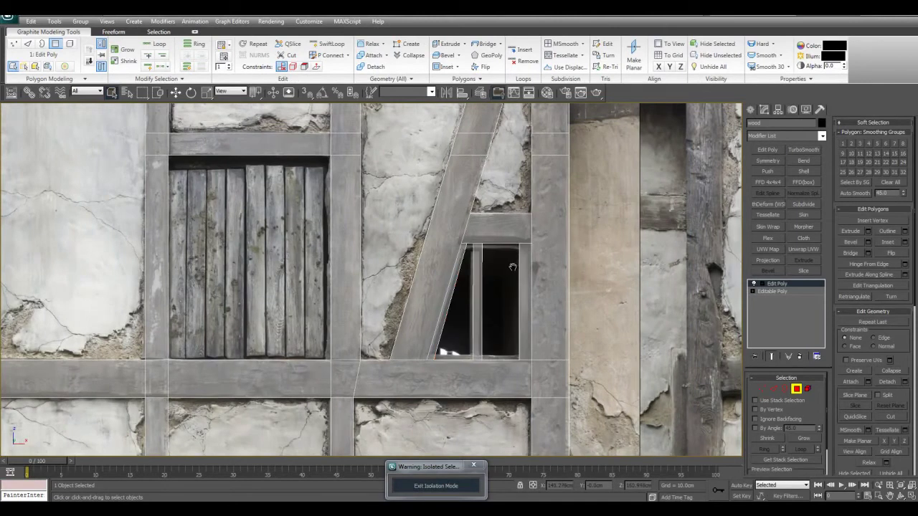
Step: Compare the timber frame and its opened window with the neighbouring facade photo, and undo the pane deletion
middle_drag(513, 267, 451, 257)
scroll(451, 257, up, 2)
scroll(454, 257, down, 5)
middle_drag(564, 289, 527, 286)
scroll(527, 286, up, 1)
key(F4)
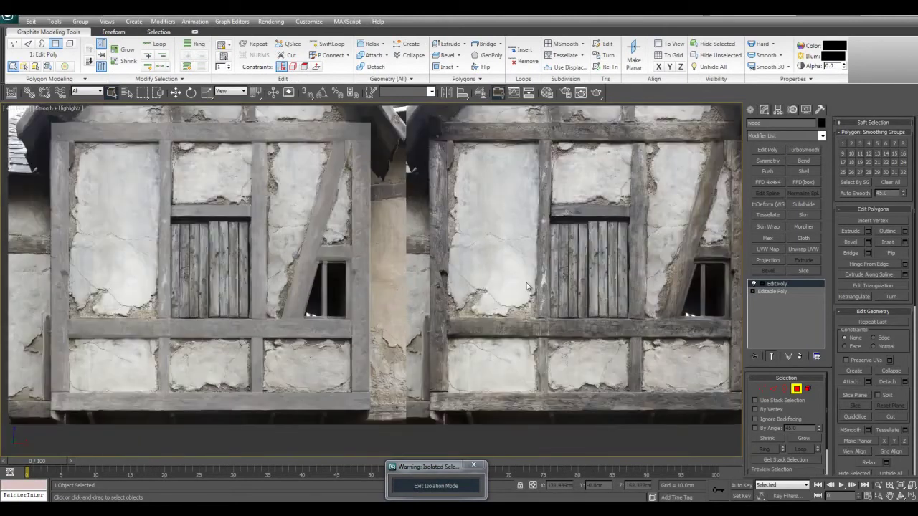
middle_drag(378, 284, 79, 262)
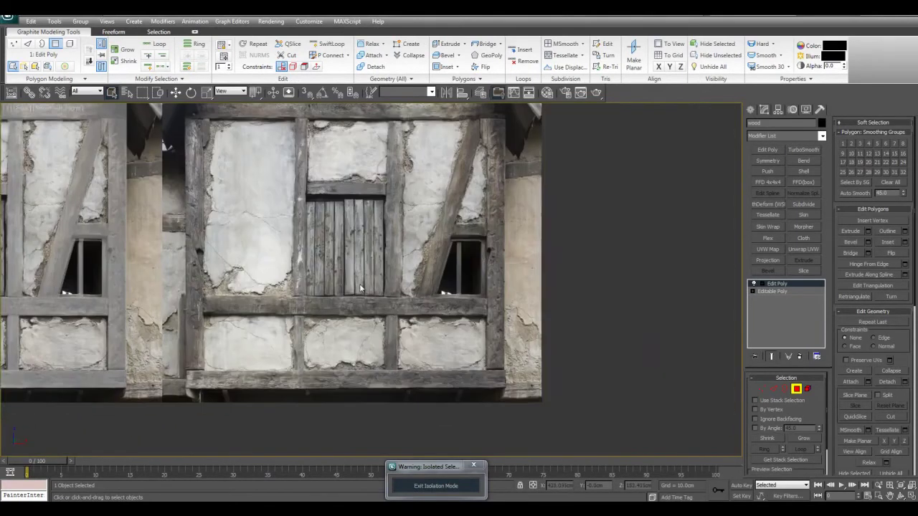
scroll(508, 237, up, 3)
scroll(522, 315, down, 3)
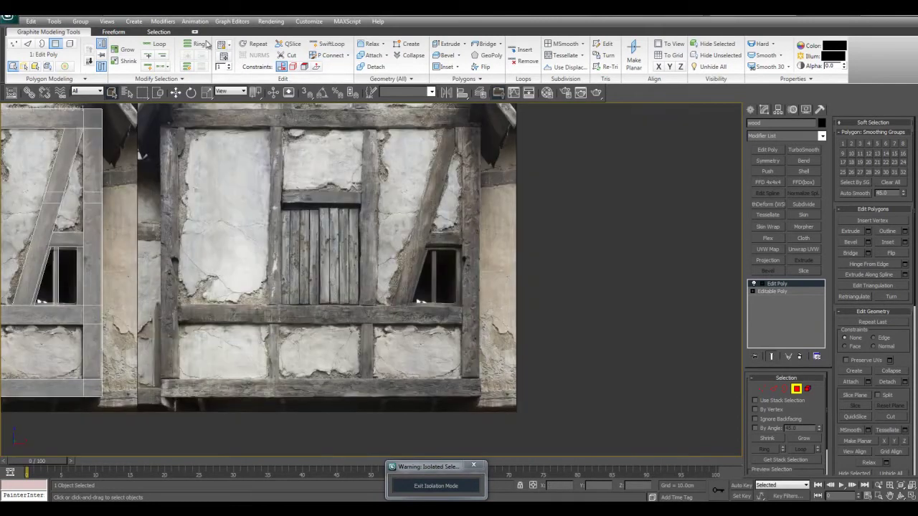
middle_drag(277, 285, 379, 276)
key(ctrl+z)
Step: Cut two horizontal edges across the small window, one just below its upper edge and one just above its sill
key(1)
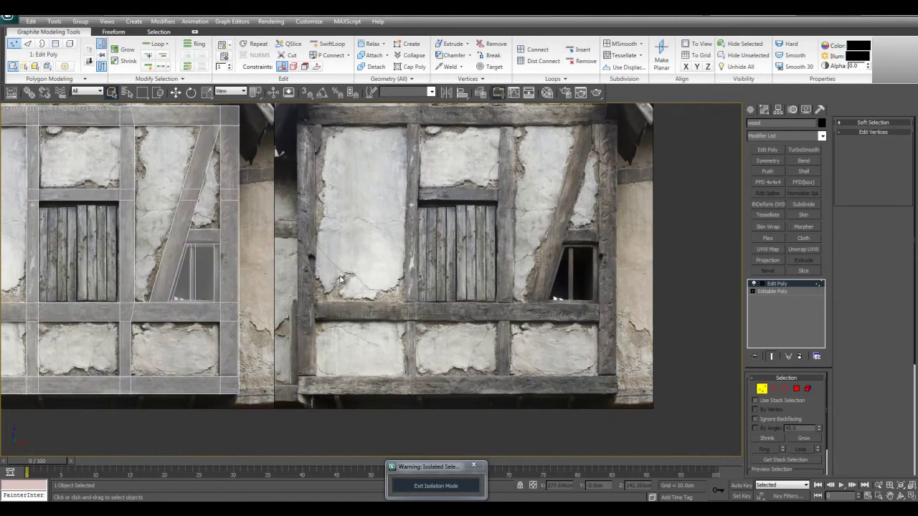
middle_drag(186, 270, 383, 283)
scroll(365, 278, up, 3)
scroll(384, 284, up, 2)
key(alt+c)
key(alt+c)
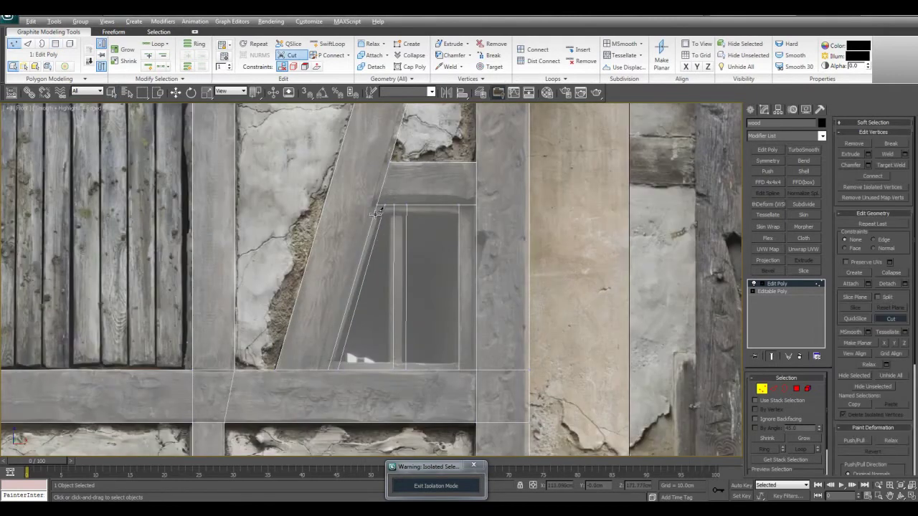
click(381, 215)
click(475, 215)
click(334, 358)
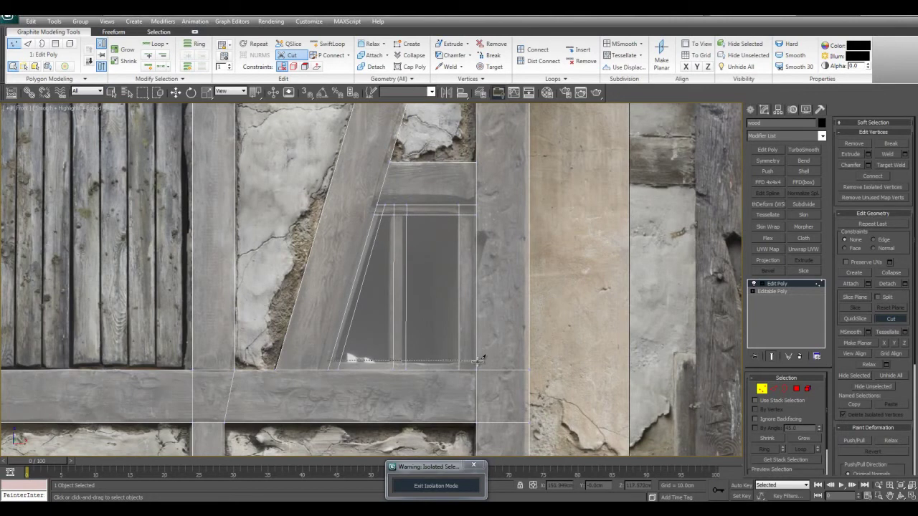
click(476, 363)
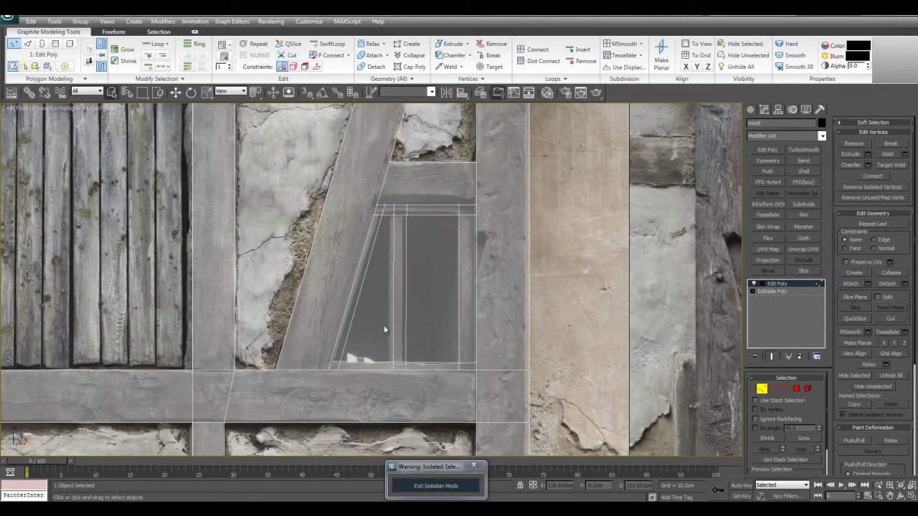
Step: Add a second Edit Poly modifier and delete the small window's two inner pane polygons between the horizontal cuts
key(4)
key(4)
click(776, 150)
key(4)
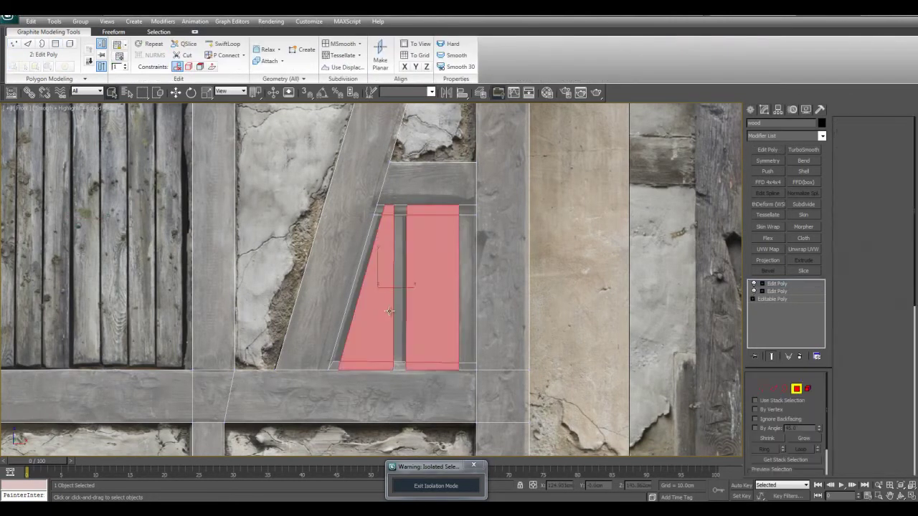
click(380, 311)
key(Delete)
click(436, 308)
key(Delete)
middle_drag(431, 303, 440, 298)
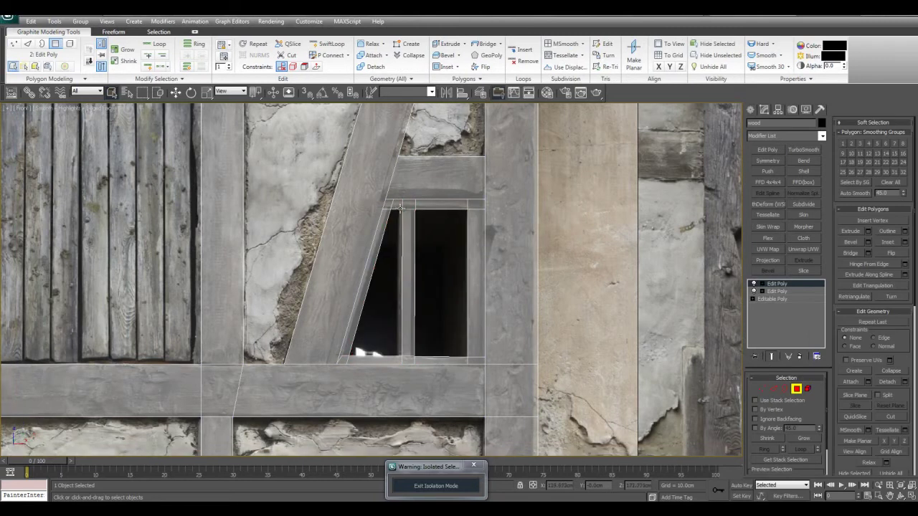
Step: Cut a short edge at the window frame's lower-left corner, extending the horizontal sill cut to the outer slanted edge
drag(400, 214, 470, 241)
middle_drag(383, 353, 380, 350)
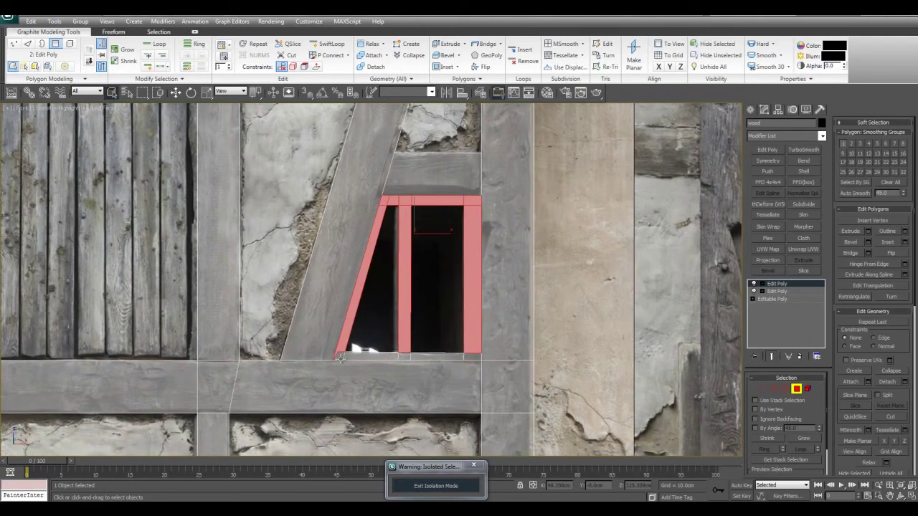
scroll(459, 285, up, 3)
key(1)
scroll(473, 283, up, 4)
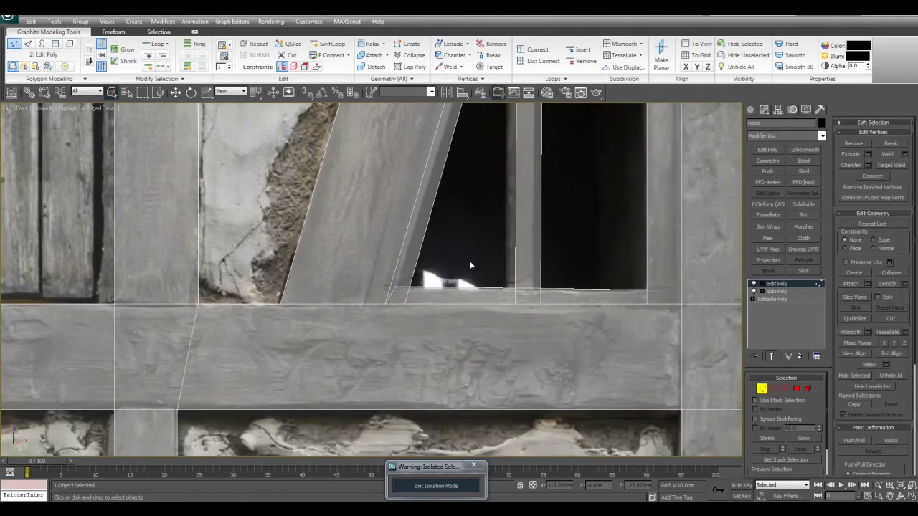
scroll(488, 281, up, 1)
scroll(494, 283, down, 2)
middle_drag(441, 305, 414, 330)
scroll(414, 331, up, 2)
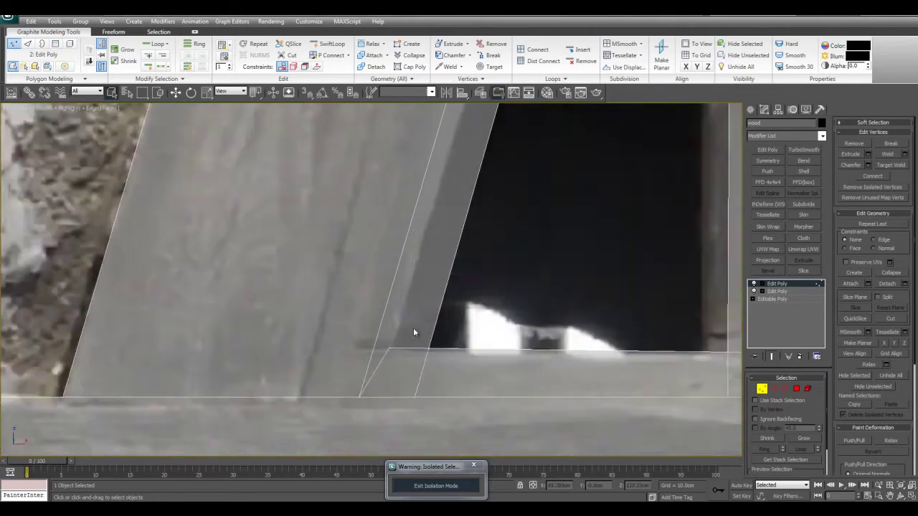
scroll(411, 332, down, 1)
scroll(376, 335, up, 3)
key(alt+c)
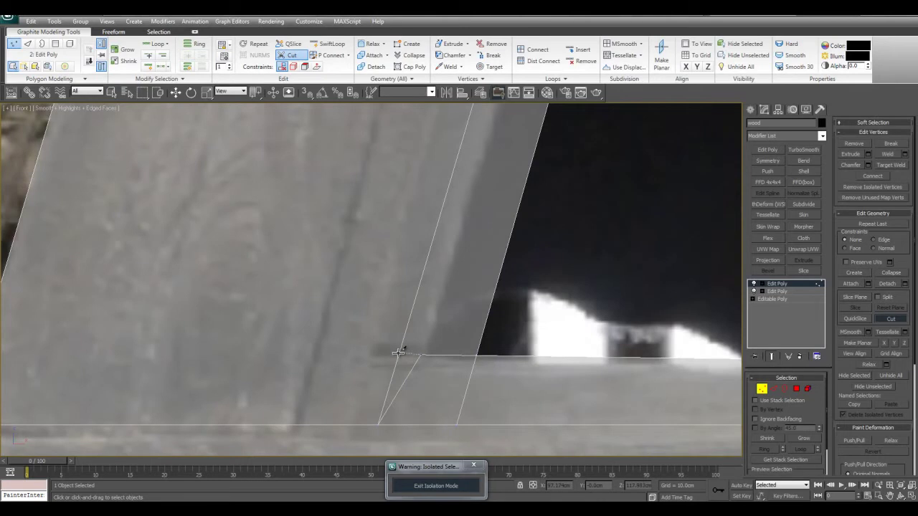
right_click(436, 323)
middle_drag(437, 323, 436, 296)
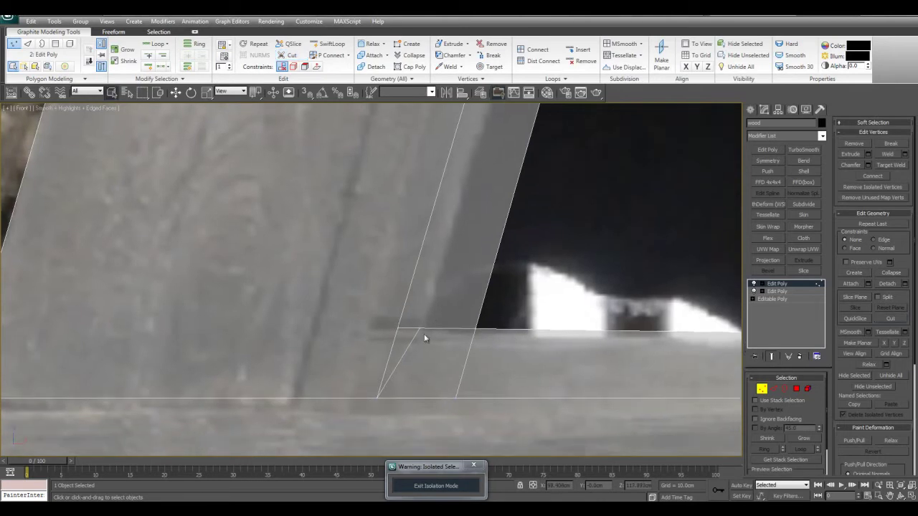
Step: Select all polygons of the small window's frame, including its vertical bar, and detach them as a separate object
key(ctrl+shift+w)
key(4)
scroll(402, 323, down, 2)
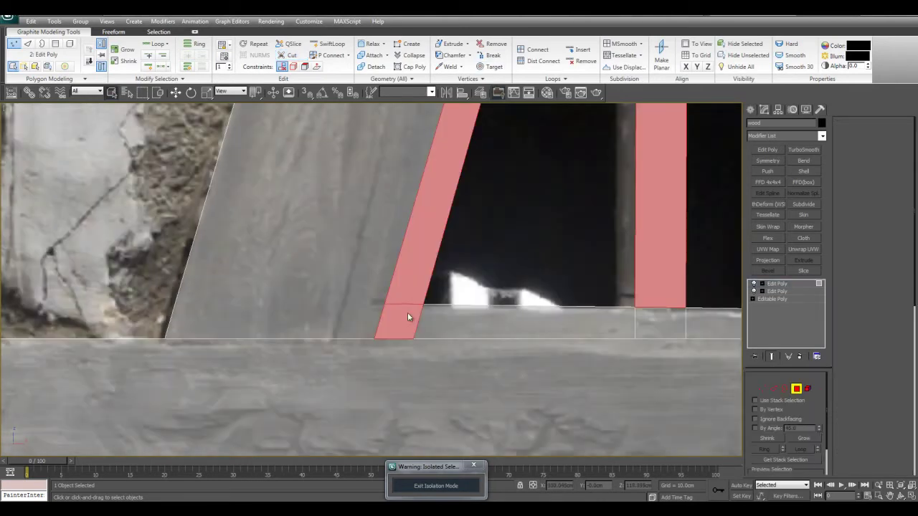
ctrl+drag(529, 311, 697, 324)
scroll(686, 309, down, 2)
middle_drag(682, 296, 549, 354)
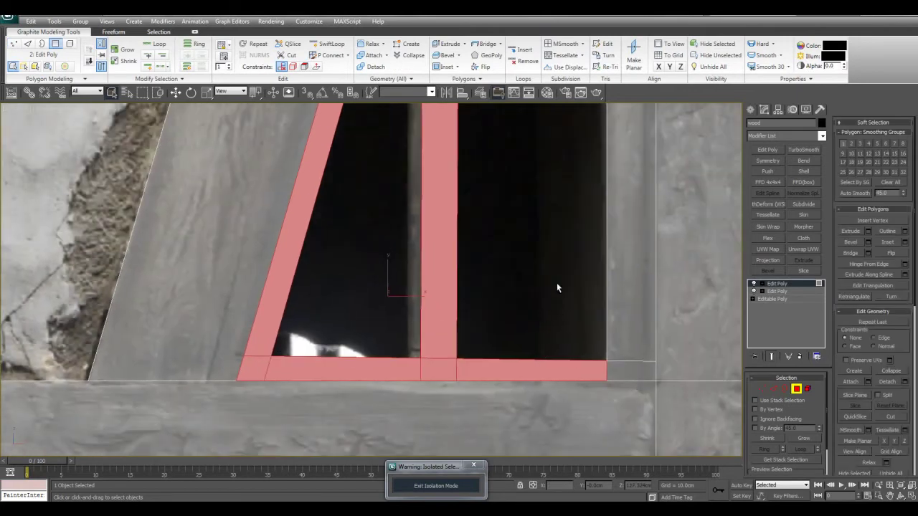
ctrl+drag(635, 362, 635, 364)
middle_drag(604, 200, 591, 365)
middle_drag(452, 243, 445, 372)
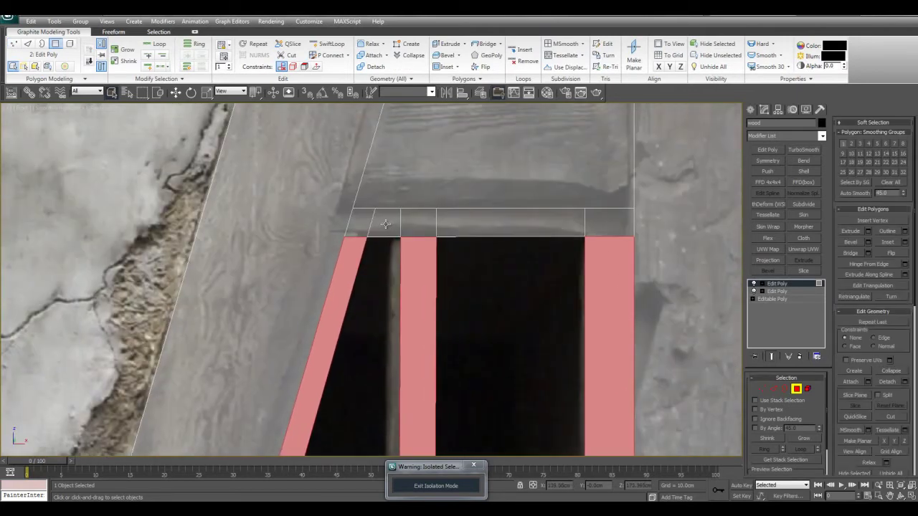
ctrl+drag(358, 226, 586, 281)
scroll(582, 295, down, 5)
middle_drag(607, 354, 640, 293)
scroll(640, 292, up, 2)
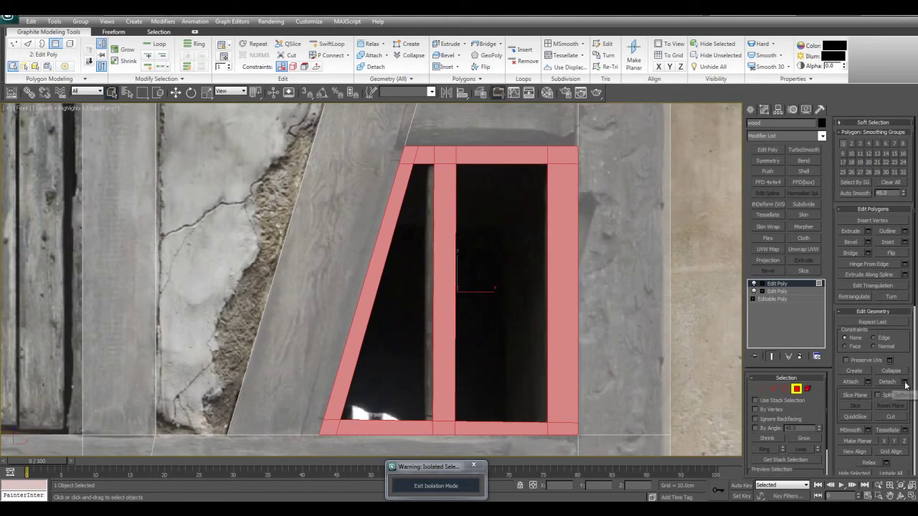
click(905, 384)
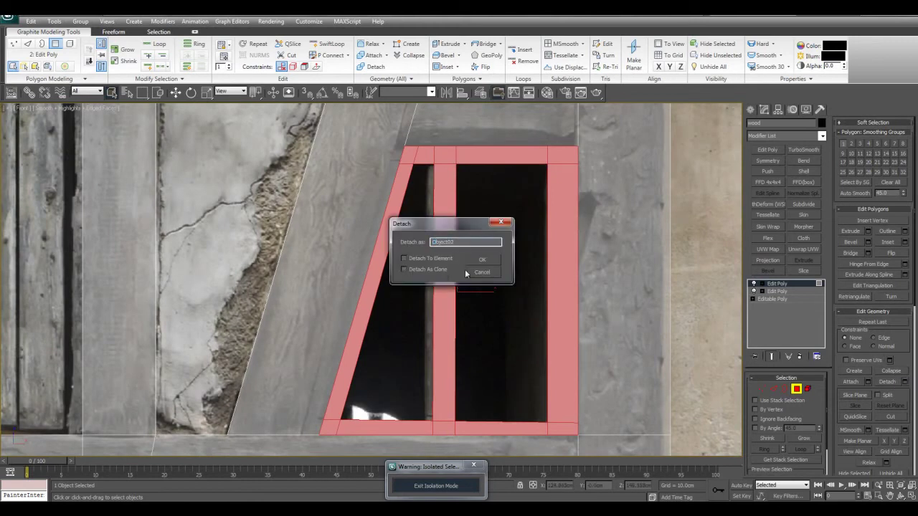
click(483, 260)
Step: Examine the timber joints in the reference photo to see how the beams and posts meet
scroll(492, 349, down, 5)
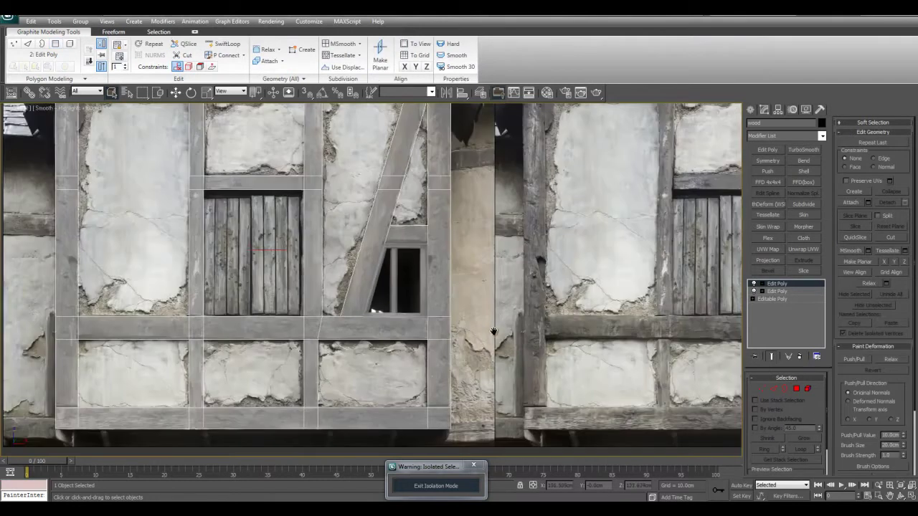
middle_drag(463, 306, 382, 277)
middle_drag(629, 312, 697, 365)
middle_drag(439, 255, 353, 253)
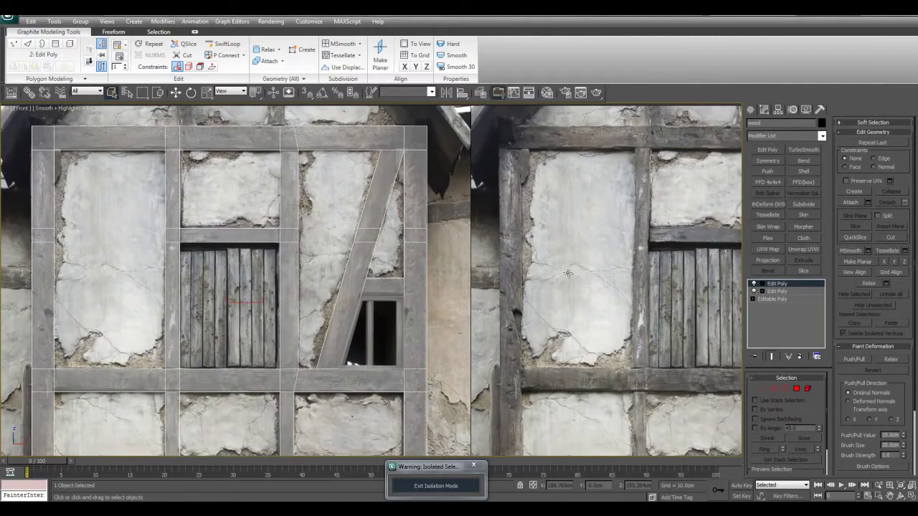
middle_drag(664, 385, 495, 452)
scroll(547, 420, up, 3)
scroll(547, 420, down, 2)
middle_drag(512, 231, 412, 219)
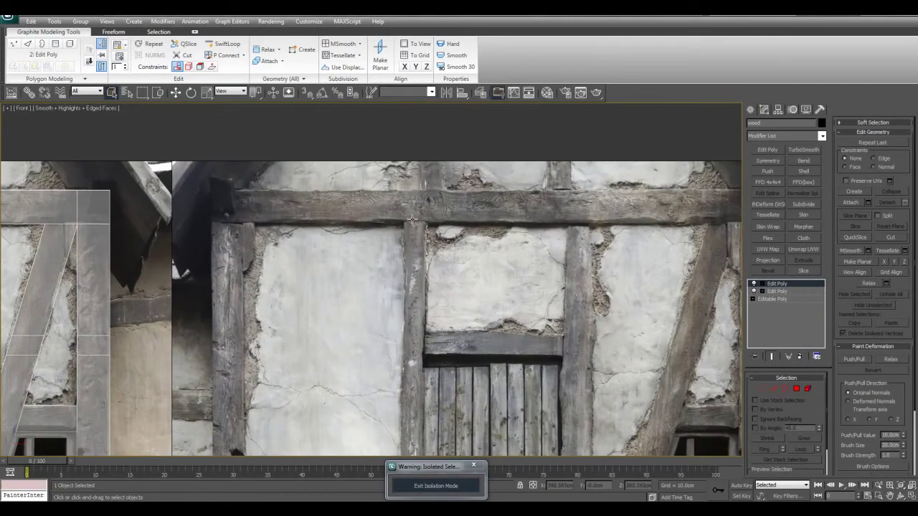
middle_drag(461, 412, 487, 287)
middle_drag(438, 408, 473, 373)
scroll(459, 337, down, 3)
middle_drag(421, 210, 484, 250)
scroll(437, 218, up, 1)
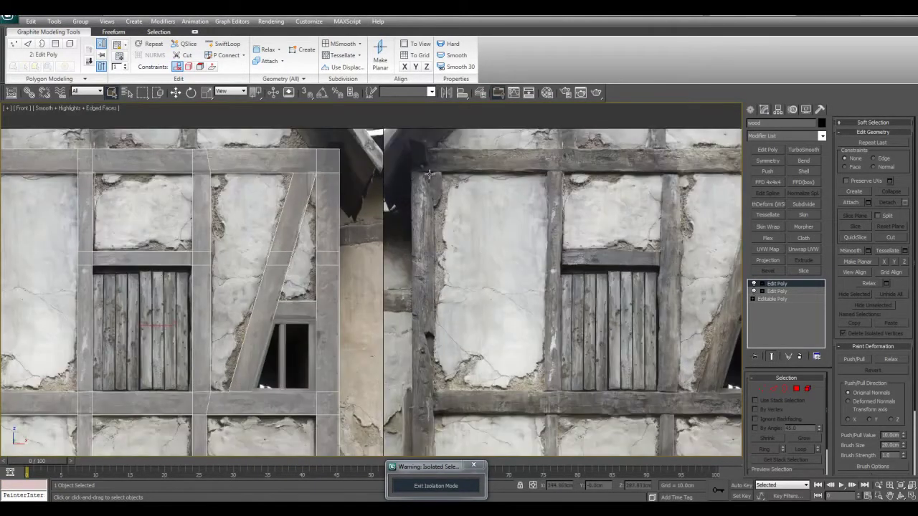
Step: Detach the full-width bottom beam's polygons, including both corner pieces, as a separate object
middle_drag(472, 431, 467, 326)
middle_drag(433, 366, 479, 314)
middle_drag(191, 348, 346, 350)
key(4)
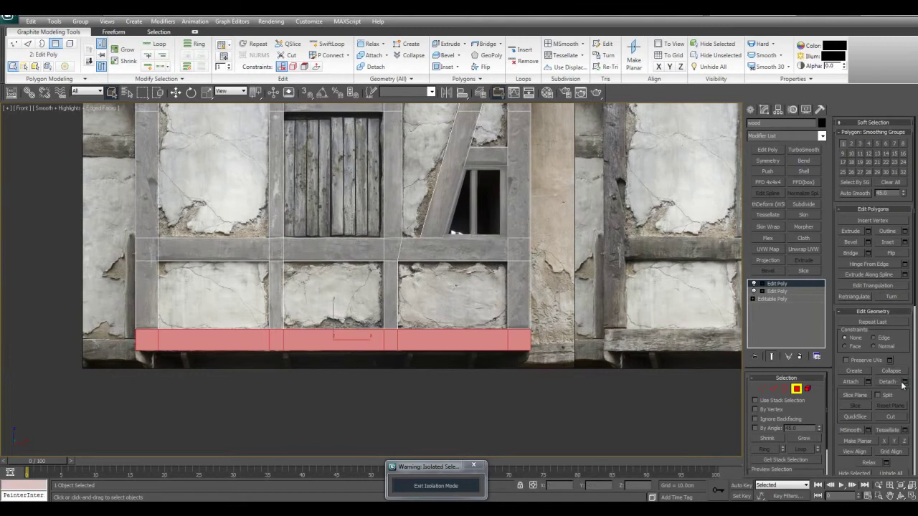
click(903, 386)
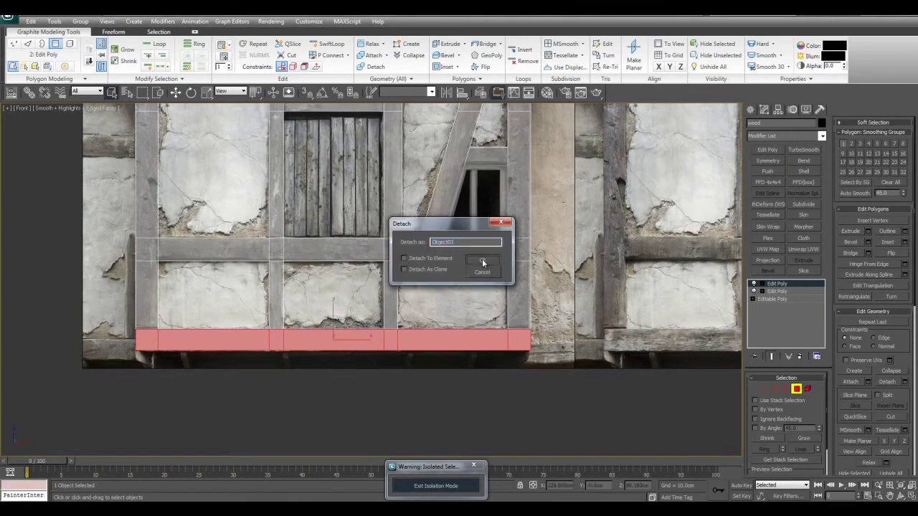
click(482, 261)
Step: Detach the two outer vertical posts as one object, leaving the corner polygons with the top beam
middle_drag(515, 237, 542, 333)
scroll(453, 311, down, 2)
scroll(406, 286, up, 2)
scroll(538, 332, down, 2)
middle_drag(295, 249, 212, 246)
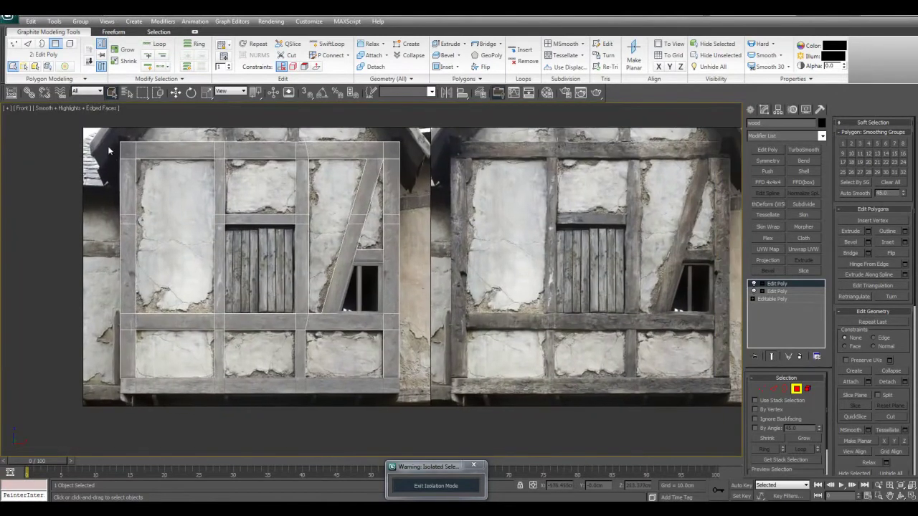
click(129, 348)
middle_drag(132, 350, 99, 342)
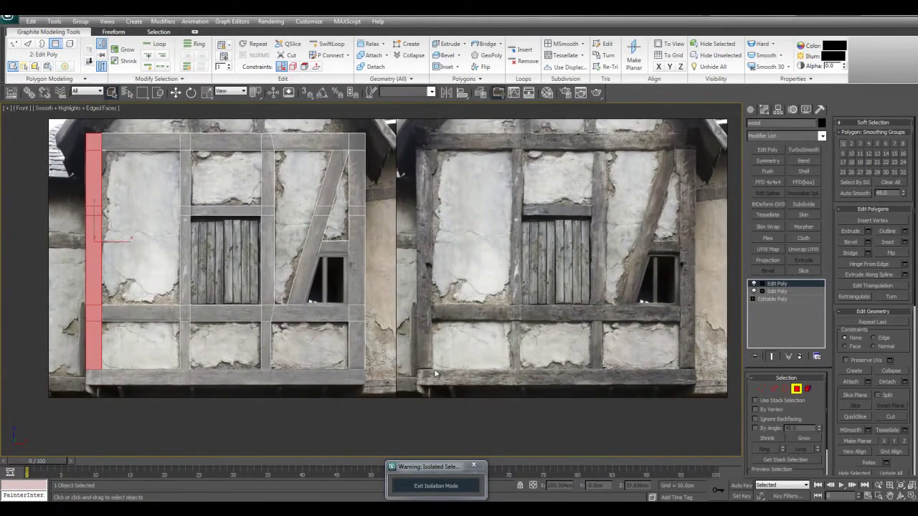
middle_drag(436, 154, 455, 201)
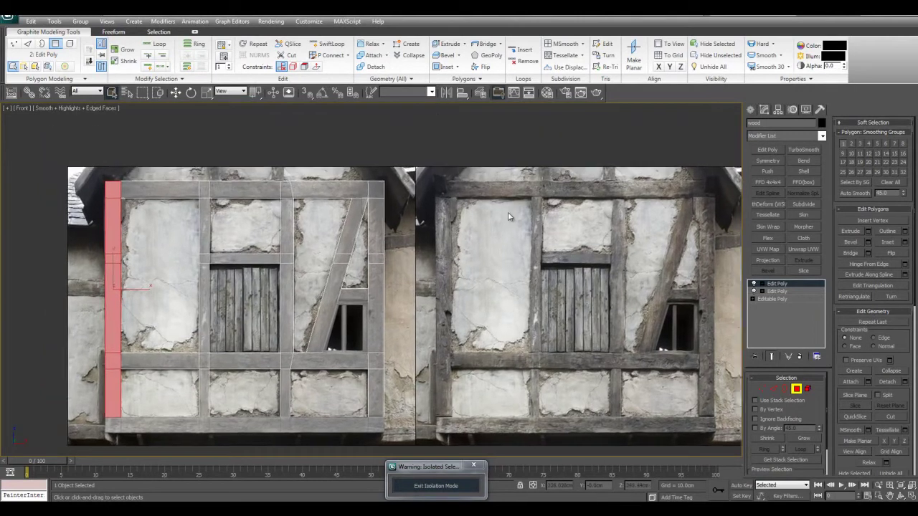
scroll(308, 188, up, 3)
scroll(304, 264, down, 3)
middle_drag(183, 235, 212, 237)
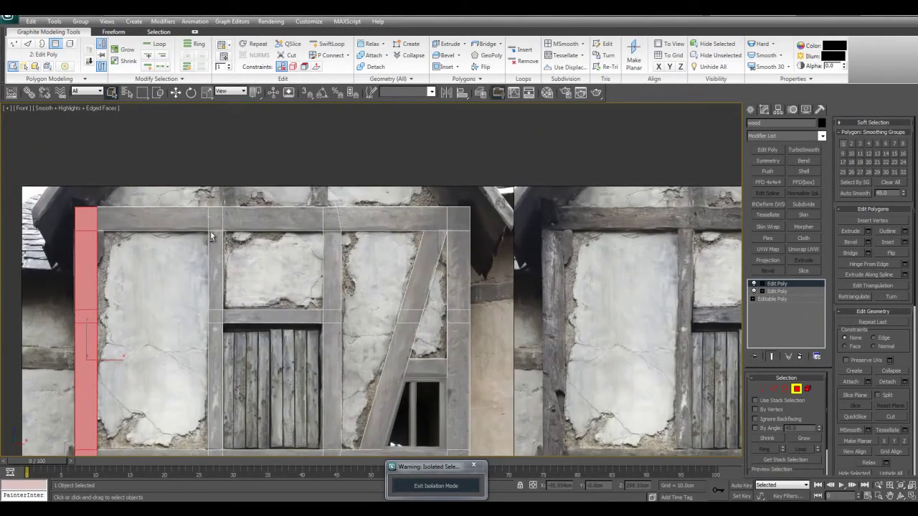
scroll(351, 283, down, 2)
middle_drag(467, 289, 460, 244)
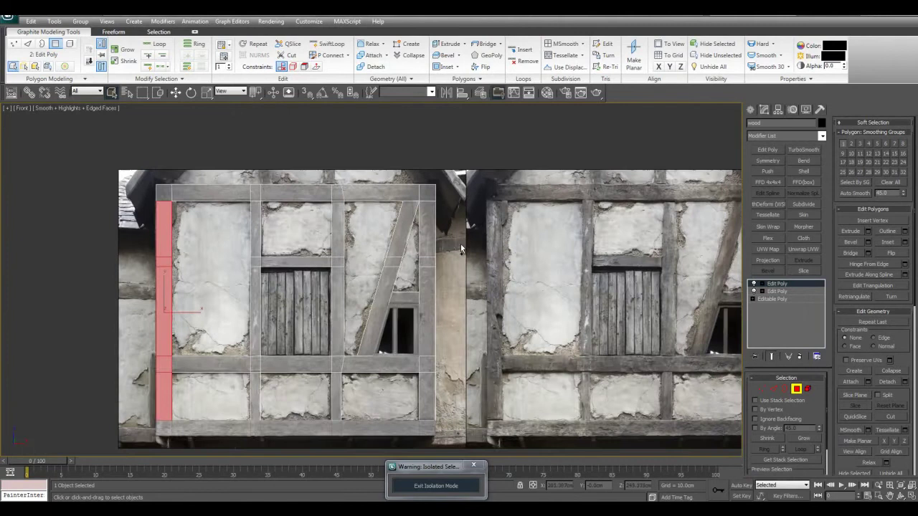
ctrl+drag(431, 386, 431, 387)
middle_drag(539, 358, 576, 340)
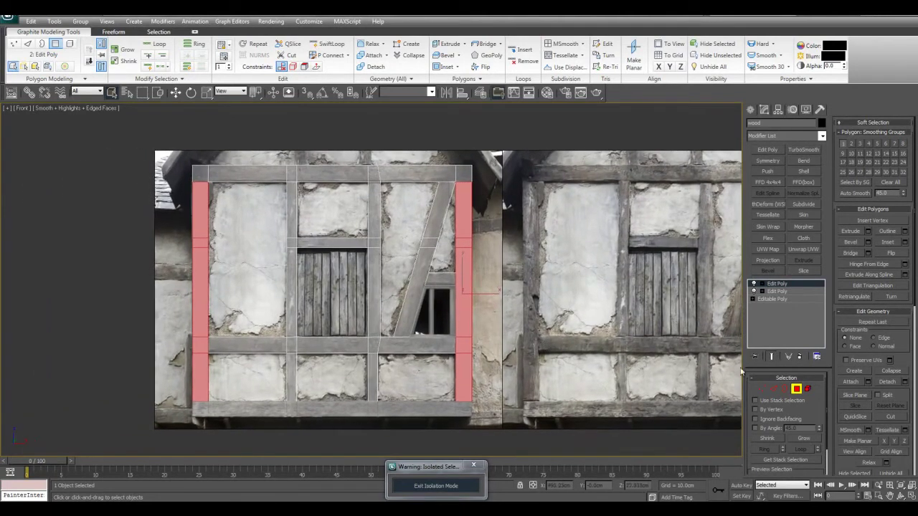
click(906, 383)
click(482, 262)
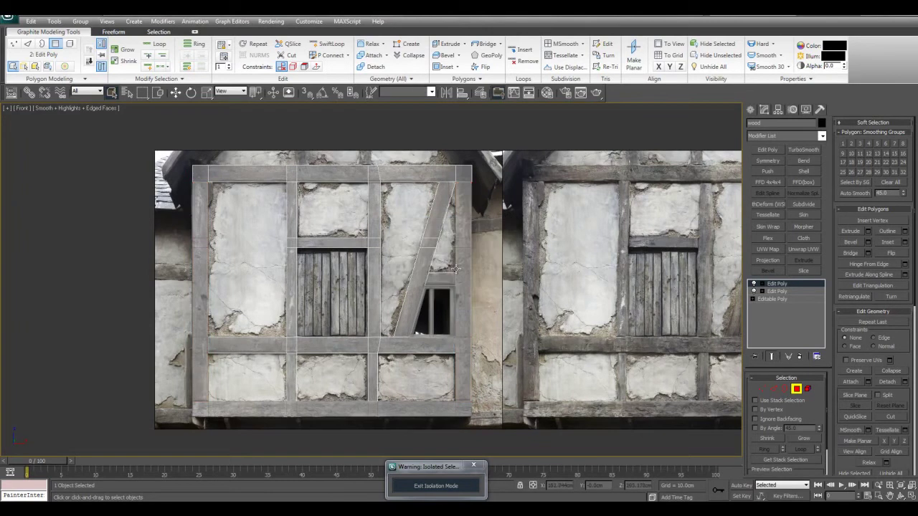
Step: Detach the two inner vertical posts between the top and middle beams as a separate object
middle_drag(301, 236, 296, 239)
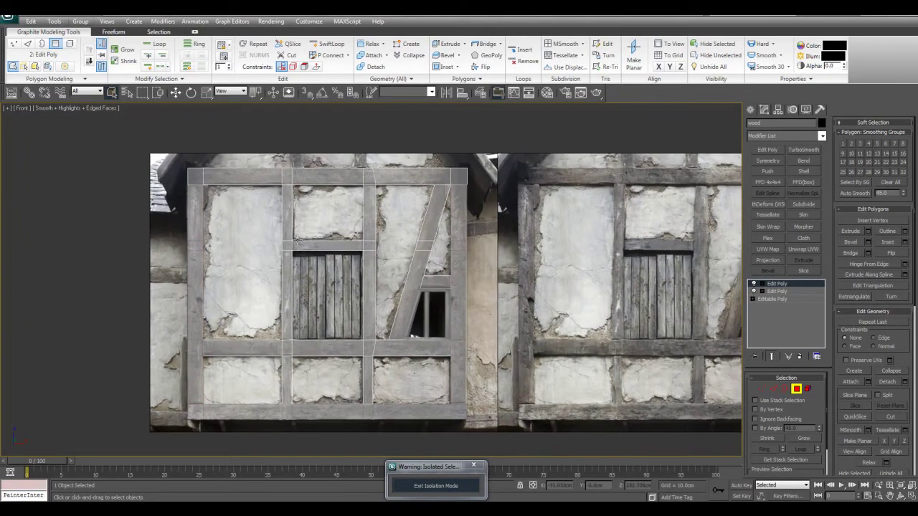
drag(281, 259, 286, 262)
ctrl+drag(373, 233, 382, 270)
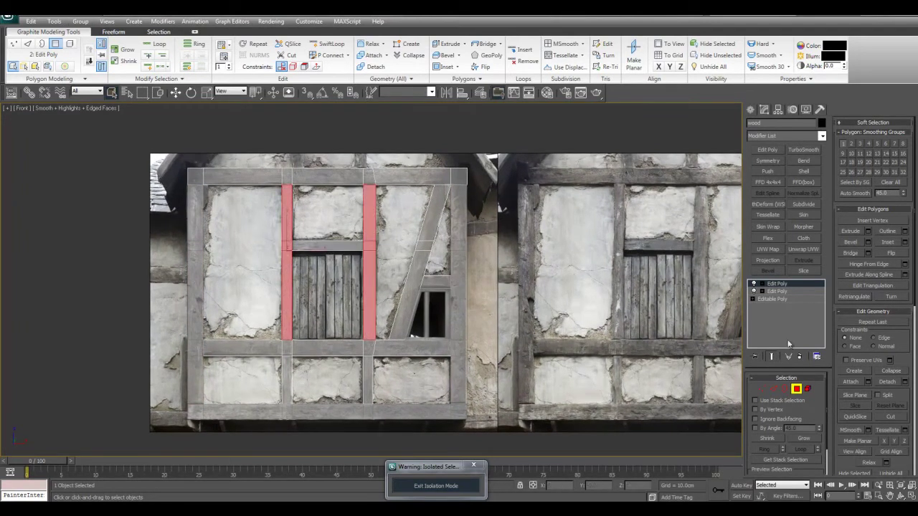
click(906, 383)
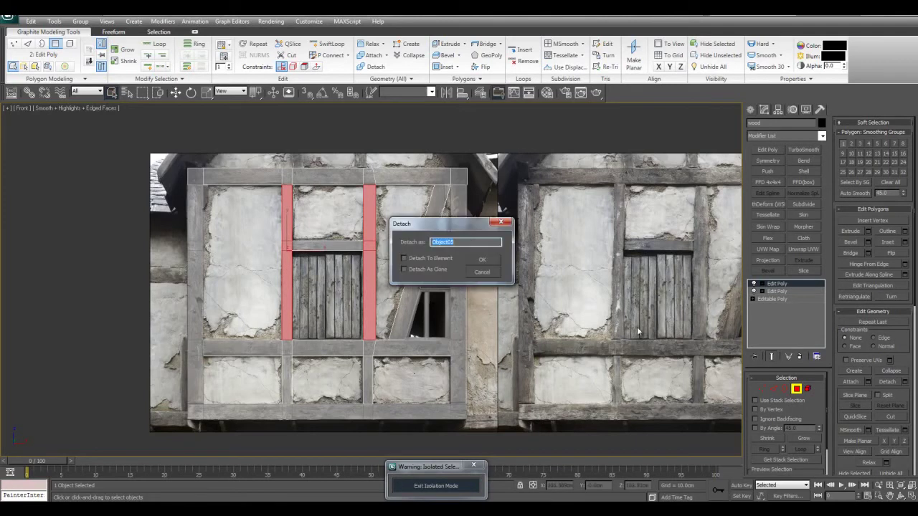
click(482, 258)
Step: Detach the polygons of the diagonal brace beside the small window as a separate object
middle_drag(332, 229, 260, 242)
scroll(382, 256, up, 2)
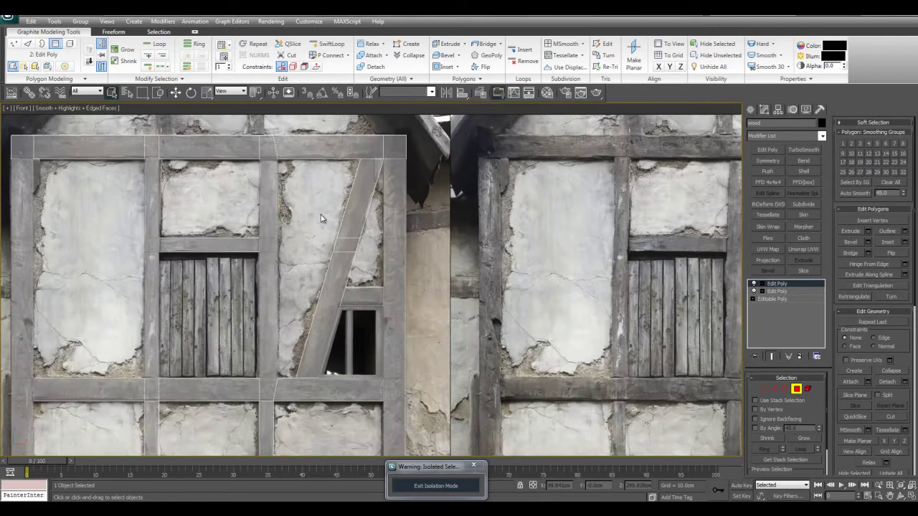
drag(322, 218, 363, 272)
mouse_move(365, 274)
middle_down()
mouse_move(193, 237)
mouse_move(375, 271)
middle_up()
click(906, 382)
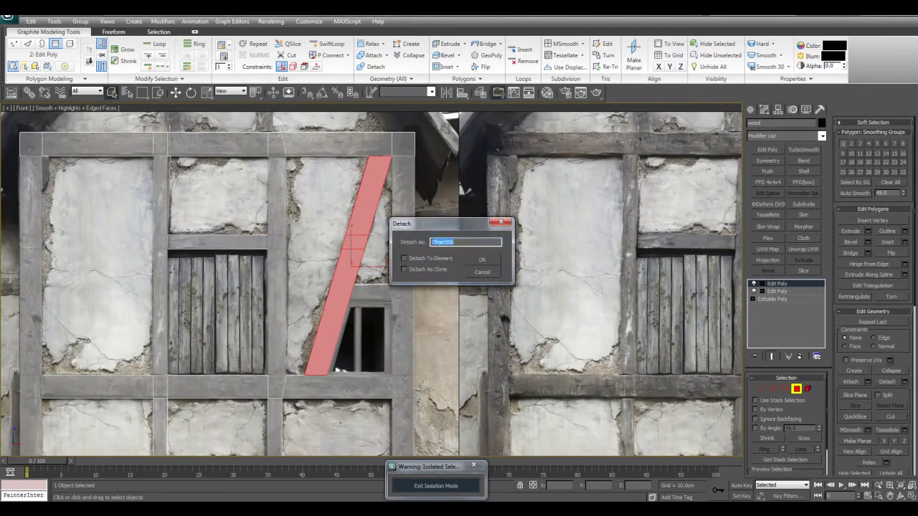
click(478, 265)
Step: Detach the short beam directly above the small window as a separate object
click(355, 298)
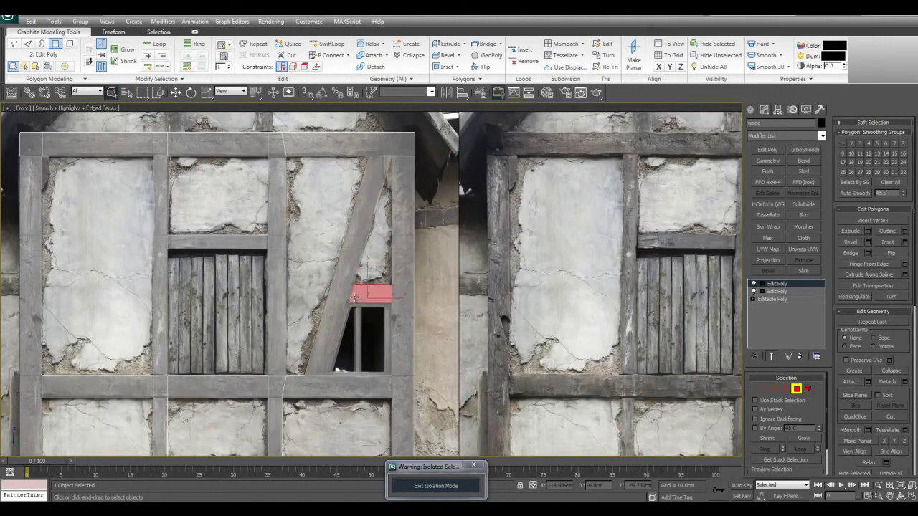
click(905, 382)
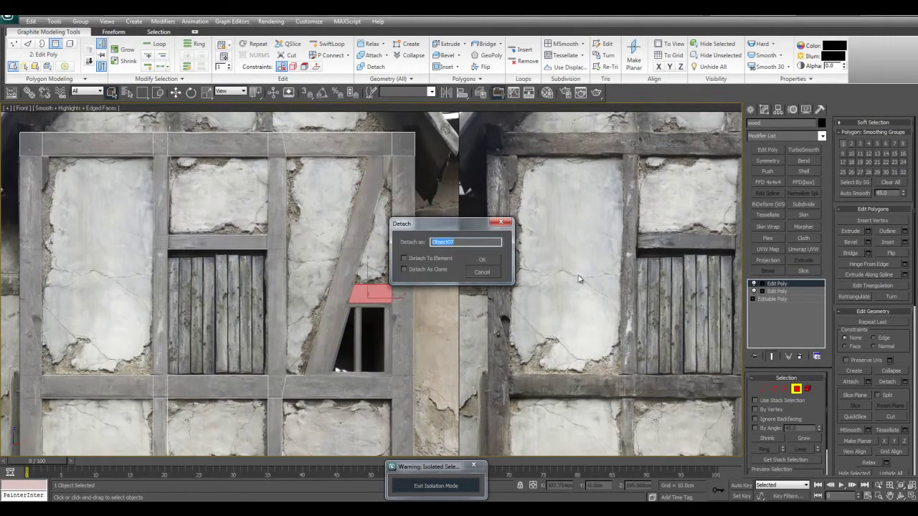
click(483, 261)
Step: Detach the middle horizontal beam between the two outer posts as a separate object
scroll(433, 287, down, 4)
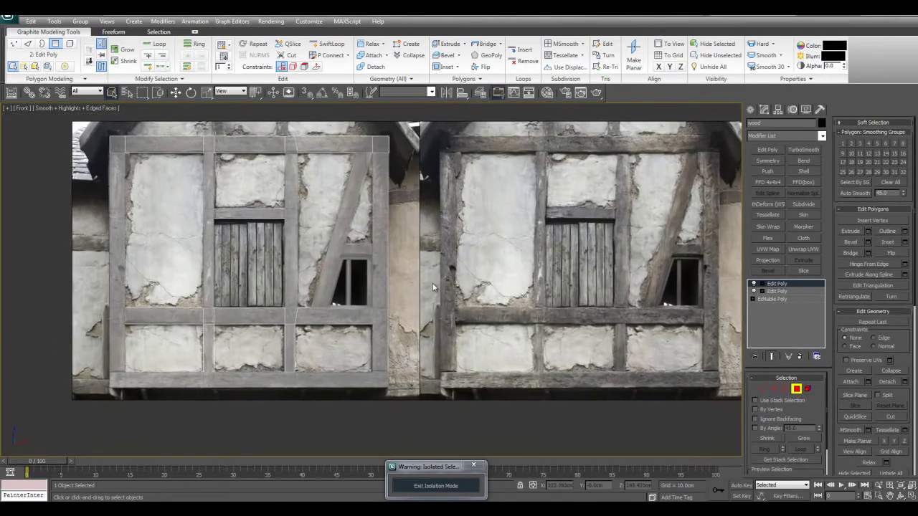
middle_drag(433, 287, 438, 283)
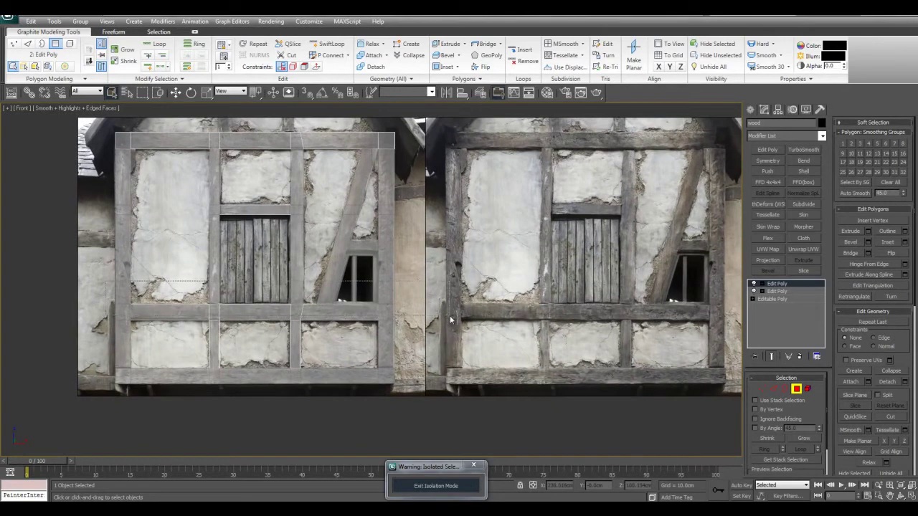
drag(451, 317, 451, 317)
middle_drag(458, 317, 480, 312)
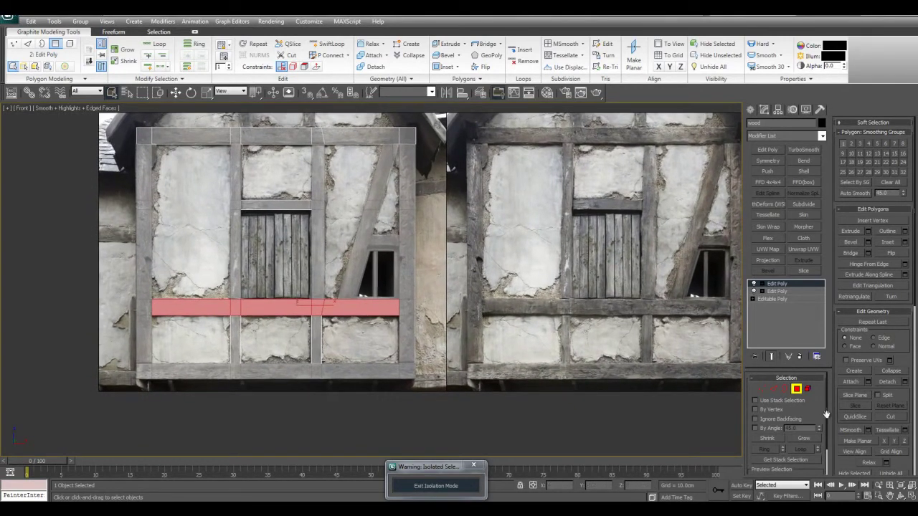
click(905, 383)
click(485, 261)
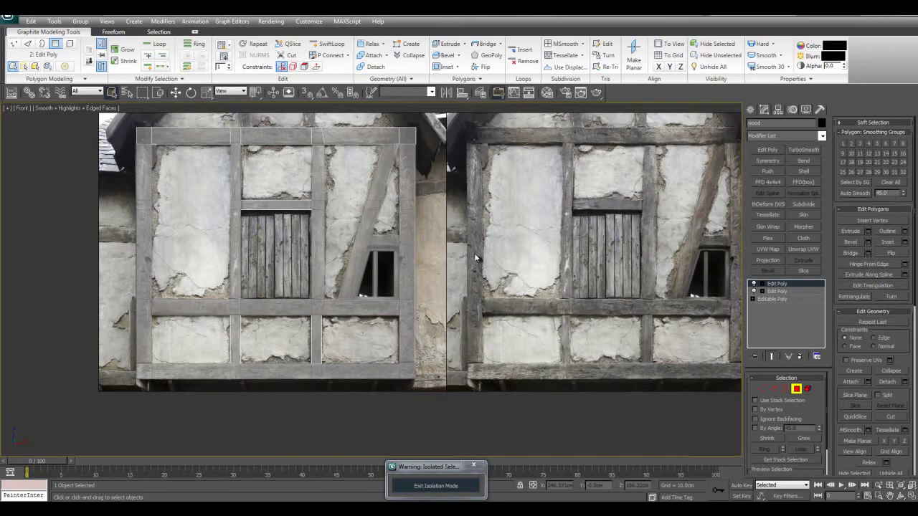
Step: Leave polygon editing of the wood object and show the timber frame in a maximized Perspective view
scroll(419, 263, up, 3)
middle_drag(420, 264, 434, 263)
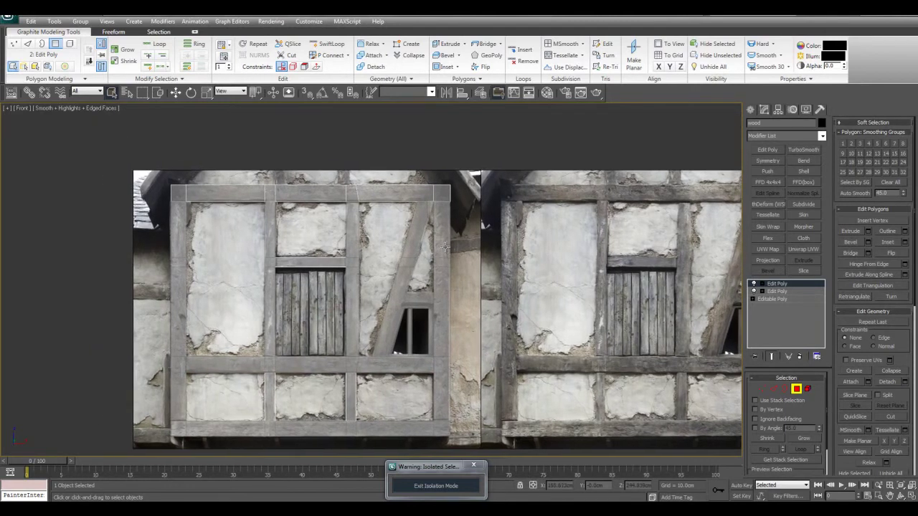
key(4)
key(alt+w)
middle_drag(601, 373, 601, 375)
key(alt+w)
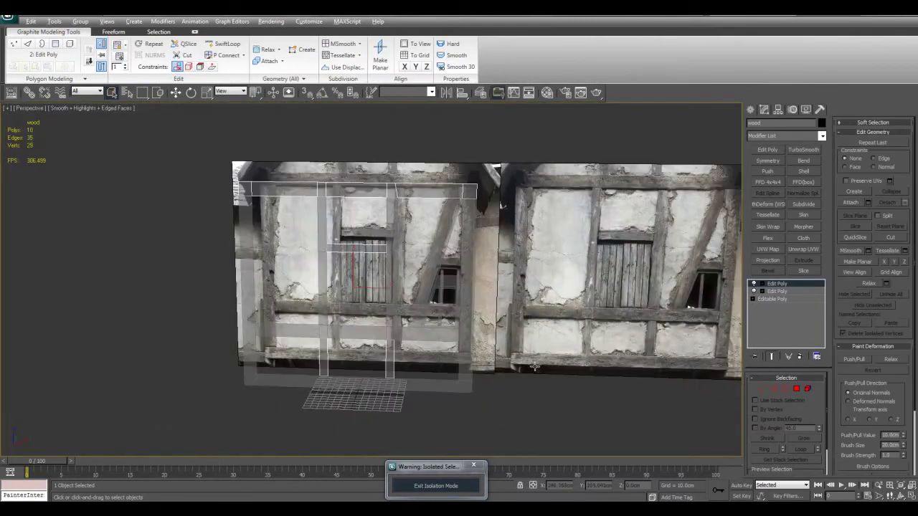
alt+middle_drag(534, 367, 558, 375)
click(559, 355)
Step: Select all objects, turn off their see-through display, and clear the selection
scroll(558, 354, up, 2)
scroll(559, 355, down, 2)
key(ctrl+a)
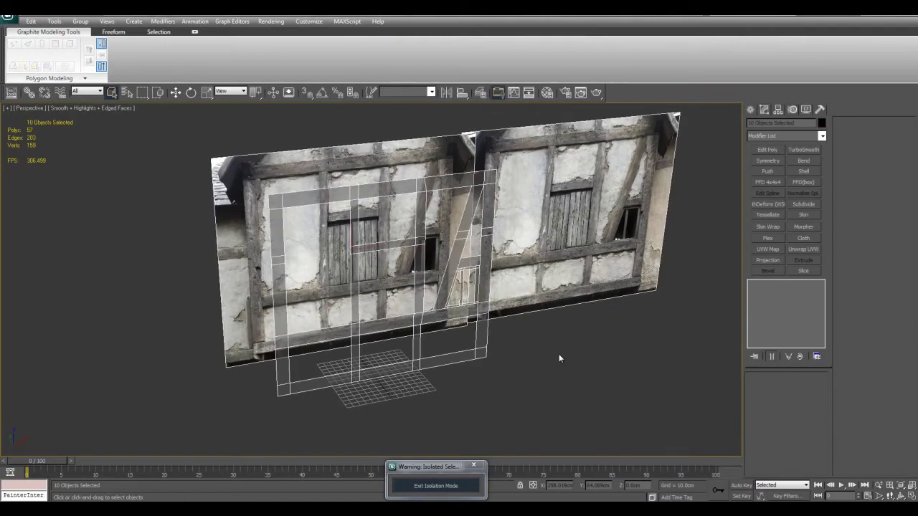
key(F3)
key(F3)
key(alt+x)
click(558, 343)
alt+middle_drag(559, 343, 521, 327)
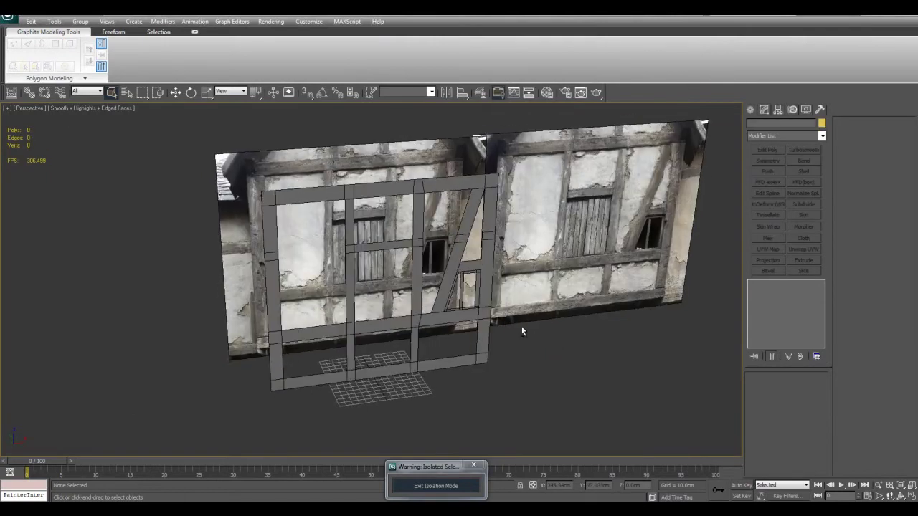
Step: Select the short beam above the small window and inspect the separated frame pieces in perspective
click(463, 272)
scroll(459, 276, up, 5)
click(486, 271)
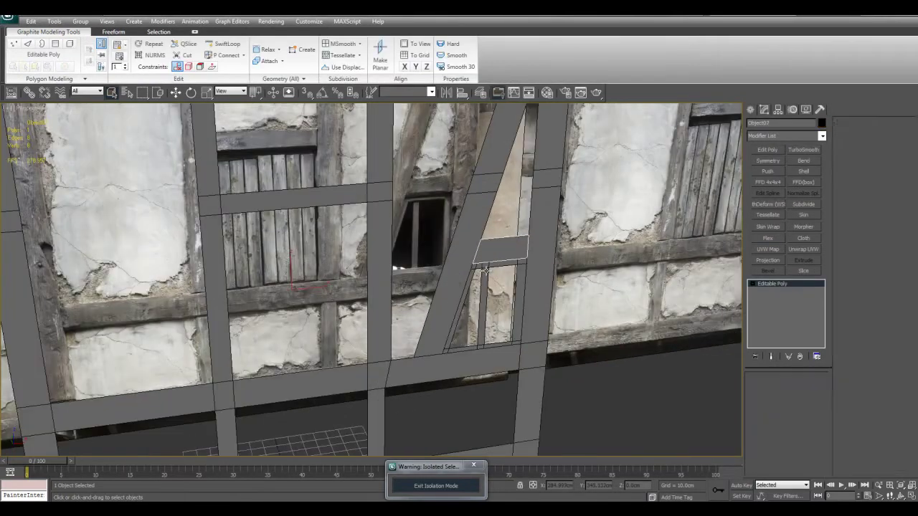
middle_drag(494, 263, 359, 339)
scroll(438, 231, down, 3)
click(421, 245)
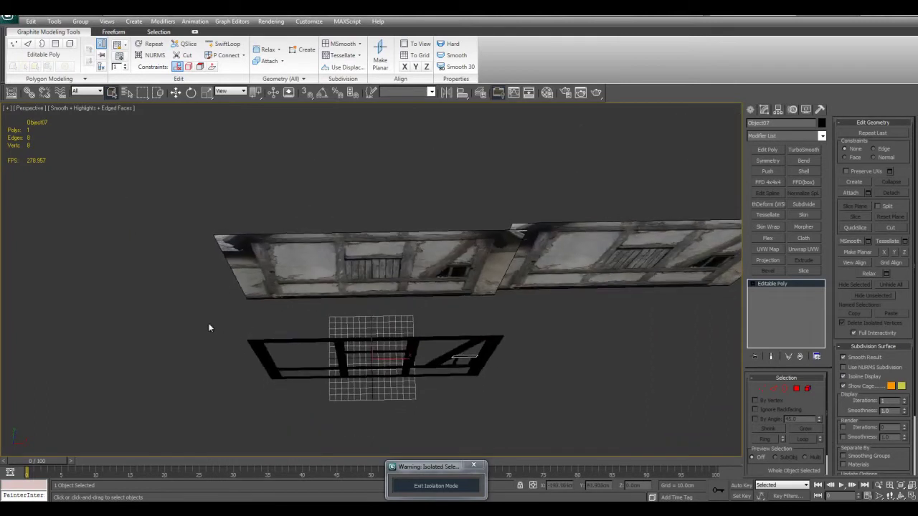
Step: Select all the timber-frame pieces and rename them with the base name wood_ and automatic numbering
drag(209, 328, 615, 435)
alt+middle_drag(615, 435, 496, 306)
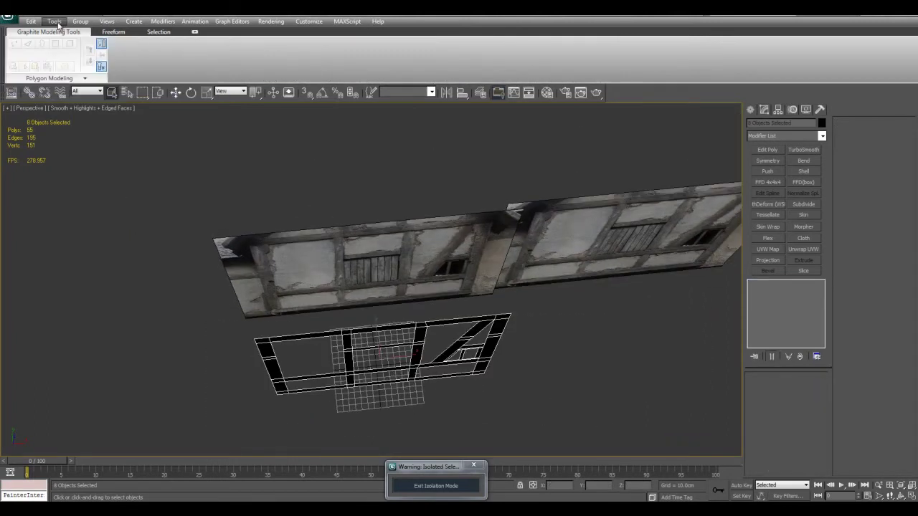
click(54, 20)
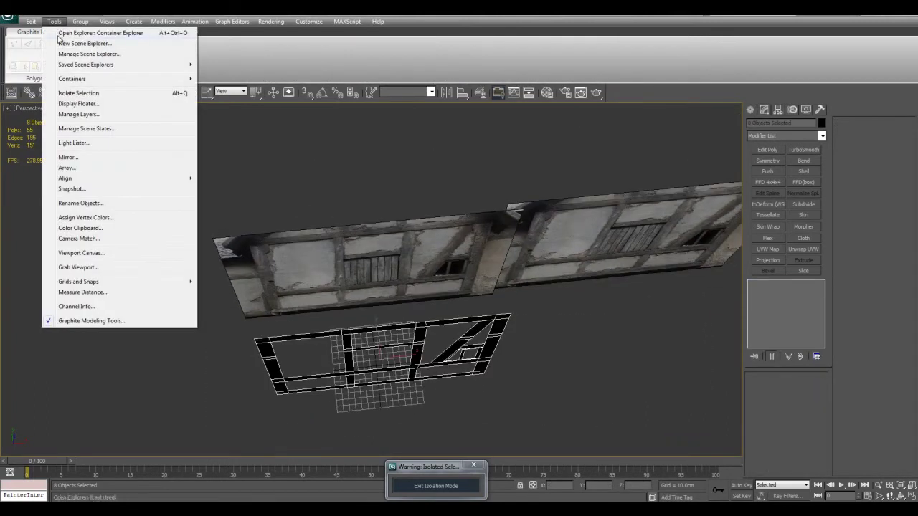
click(81, 203)
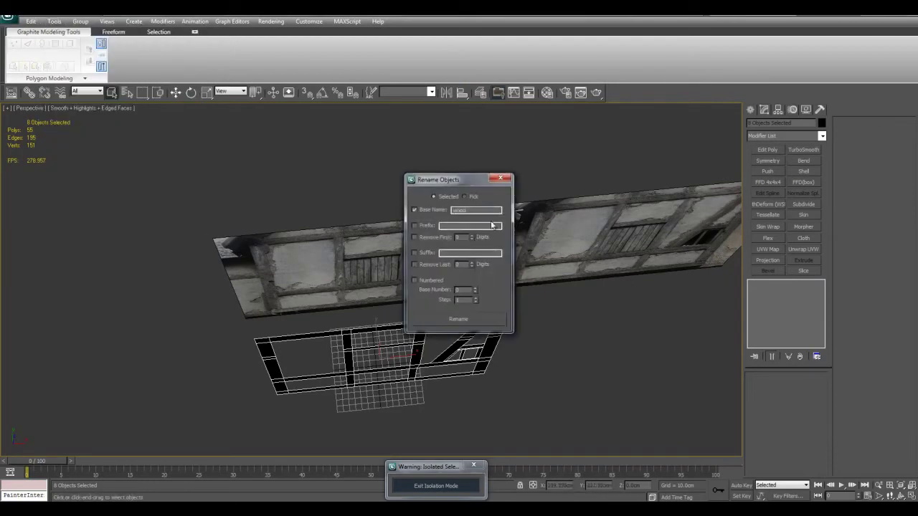
text(wood)
click(434, 280)
drag(459, 188, 606, 191)
alt+middle_drag(478, 356, 477, 297)
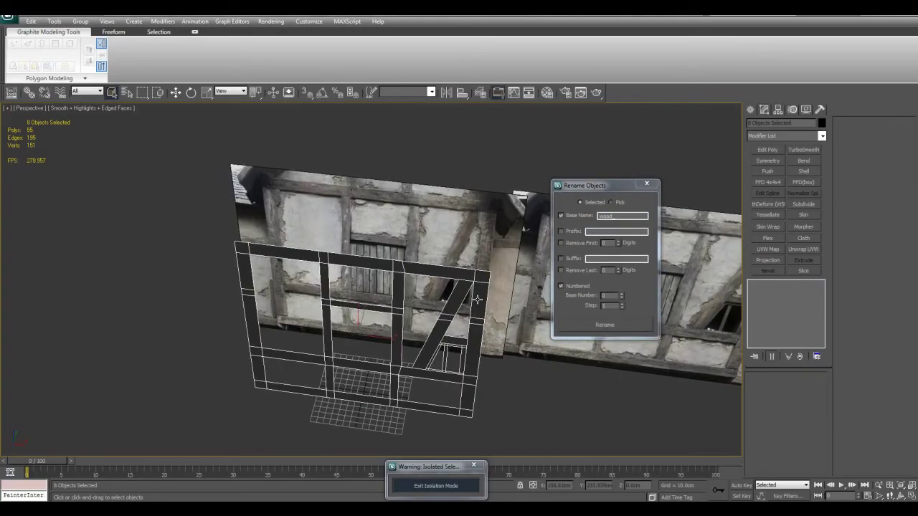
Step: Check the new names of the individual beams, close the renaming dialog and clear the selection
click(477, 298)
scroll(476, 284, up, 3)
click(426, 322)
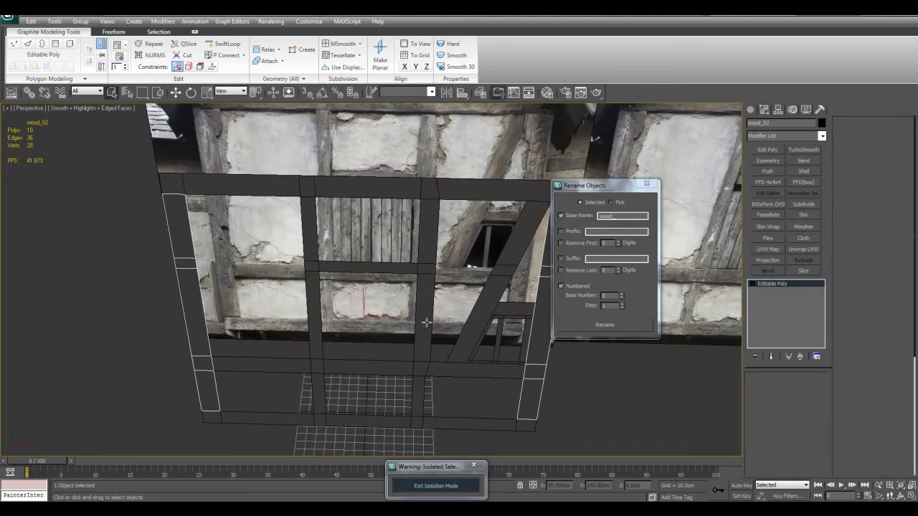
middle_drag(424, 326, 420, 300)
click(449, 345)
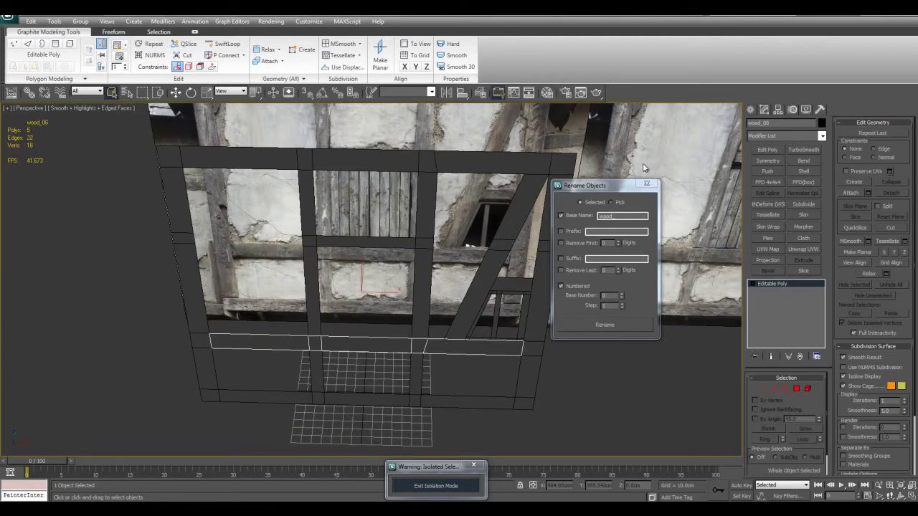
alt+middle_drag(453, 351, 375, 379)
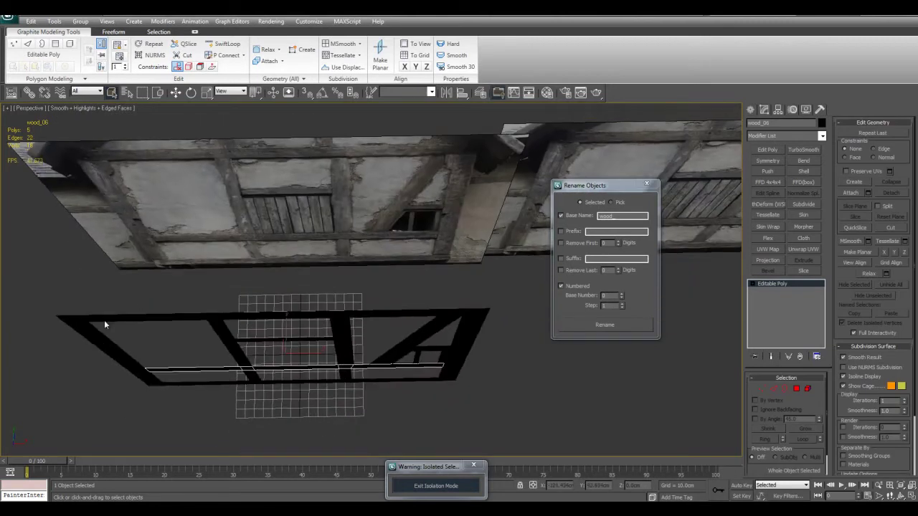
click(646, 185)
click(581, 382)
Step: Apply Edit Poly to the two inner posts and remove the edges crossing them
alt+middle_drag(581, 382, 550, 311)
click(442, 281)
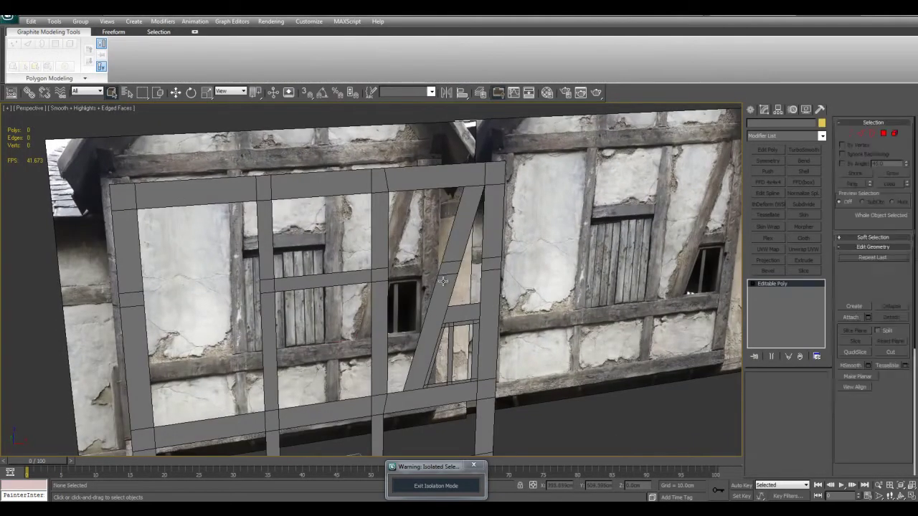
mouse_move(444, 281)
alt+middle_down()
mouse_move(395, 216)
mouse_move(352, 228)
mouse_move(459, 287)
alt+middle_up()
click(395, 217)
scroll(352, 228, up, 3)
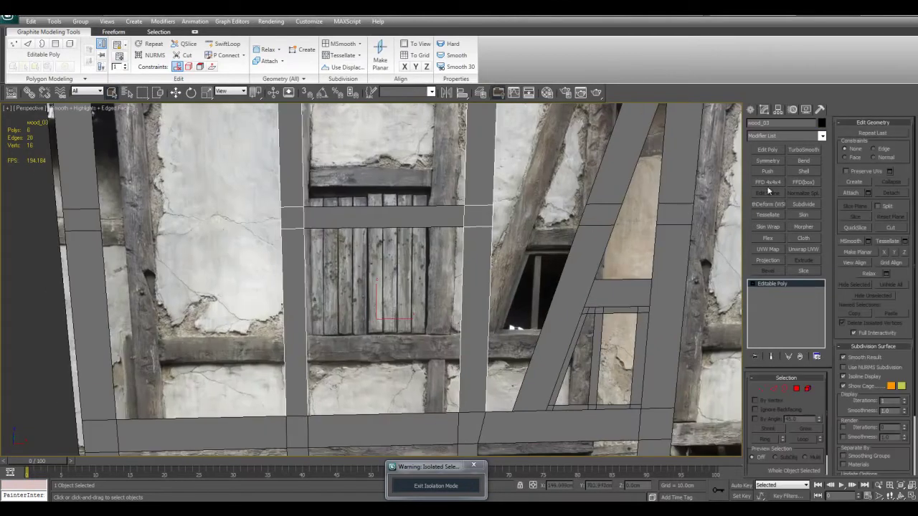
click(768, 149)
key(2)
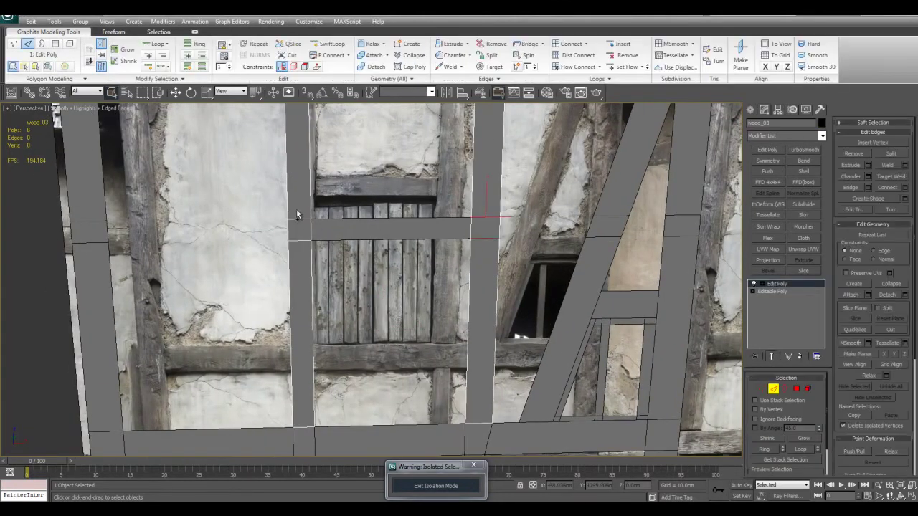
scroll(297, 215, down, 5)
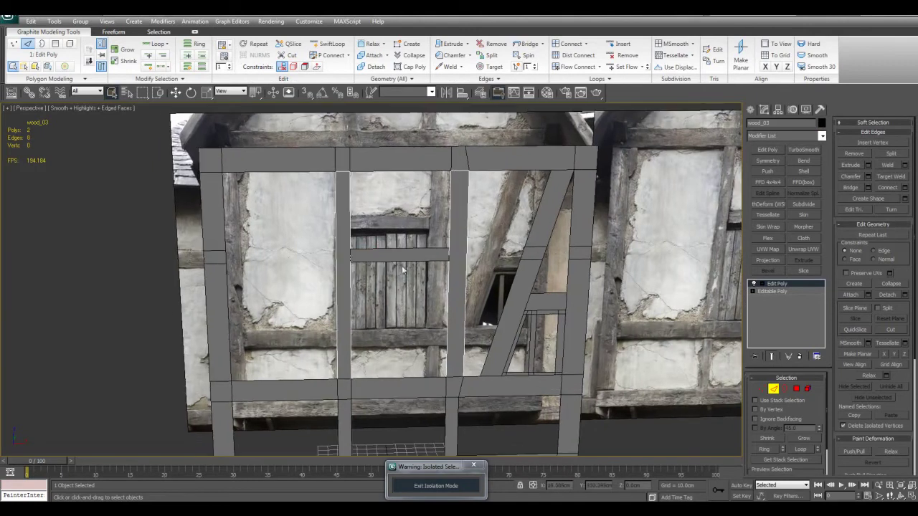
key(2)
Step: Remove the vertical edges crossing the top horizontal beam
click(402, 256)
middle_drag(402, 256, 397, 277)
key(2)
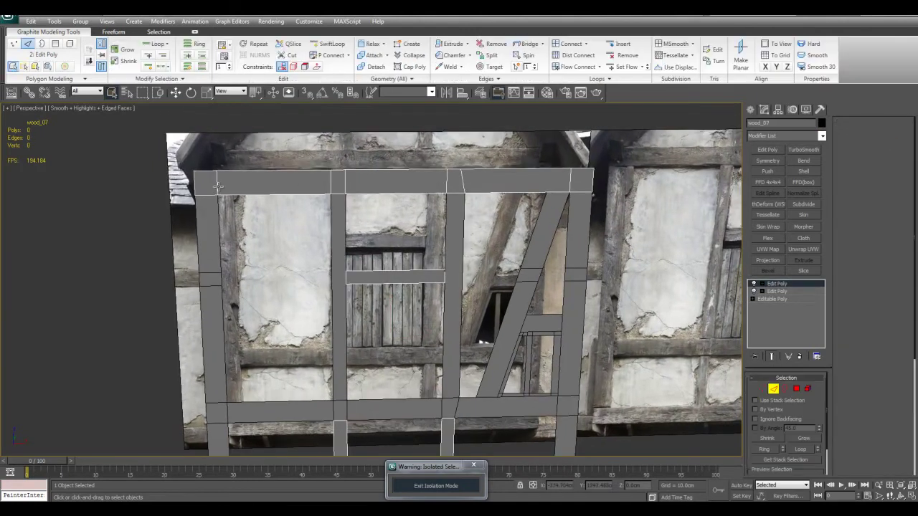
drag(213, 187, 583, 181)
key(ctrl+BackSpace)
middle_drag(580, 285, 521, 220)
key(2)
Step: Remove the horizontal edges crossing the two outer posts so each becomes a single polygon
click(582, 249)
scroll(522, 220, up, 2)
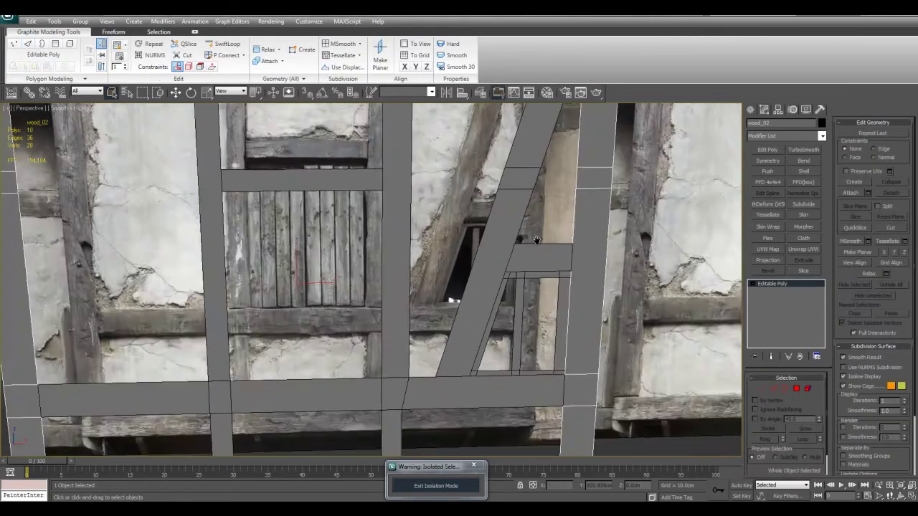
scroll(516, 218, down, 2)
key(2)
drag(512, 373, 508, 371)
key(ctrl+BackSpace)
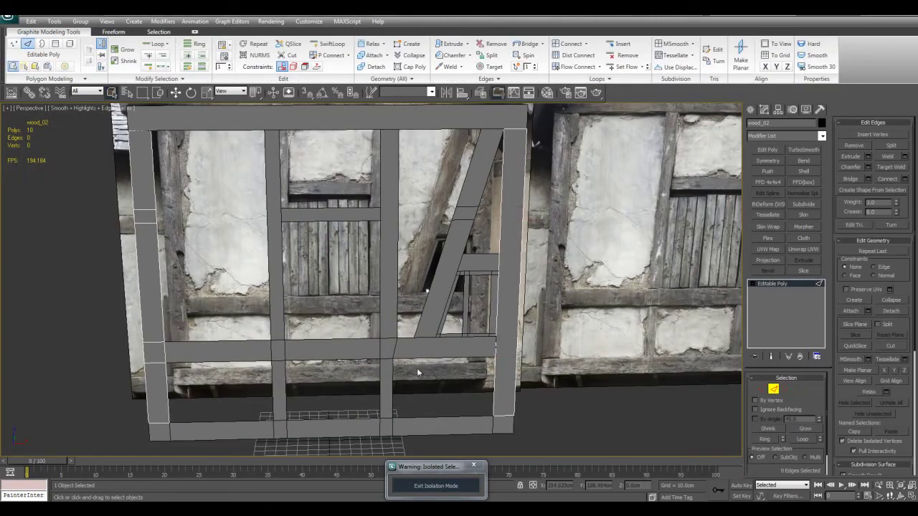
middle_drag(240, 294, 458, 274)
drag(384, 361, 385, 363)
key(ctrl+BackSpace)
middle_drag(550, 283, 396, 285)
scroll(514, 269, up, 3)
key(2)
Step: Remove the two edges crossing the diagonal brace
scroll(513, 247, down, 8)
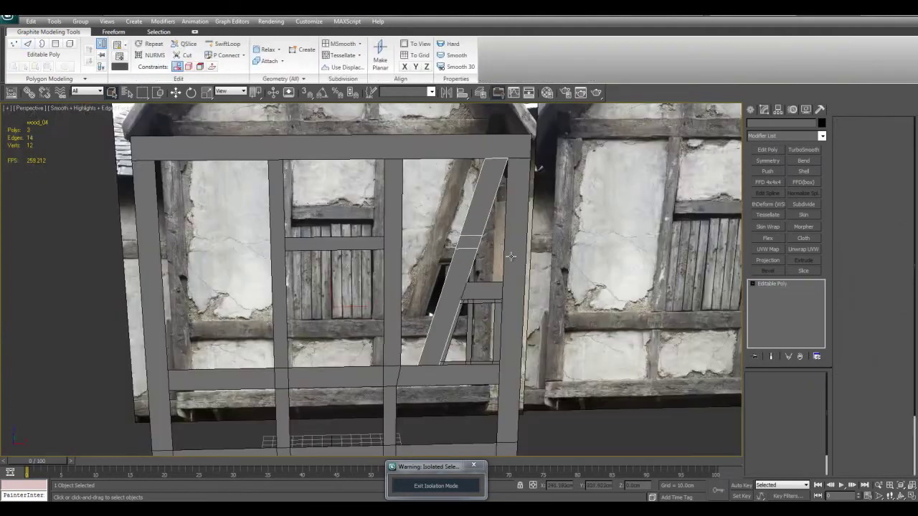
click(471, 234)
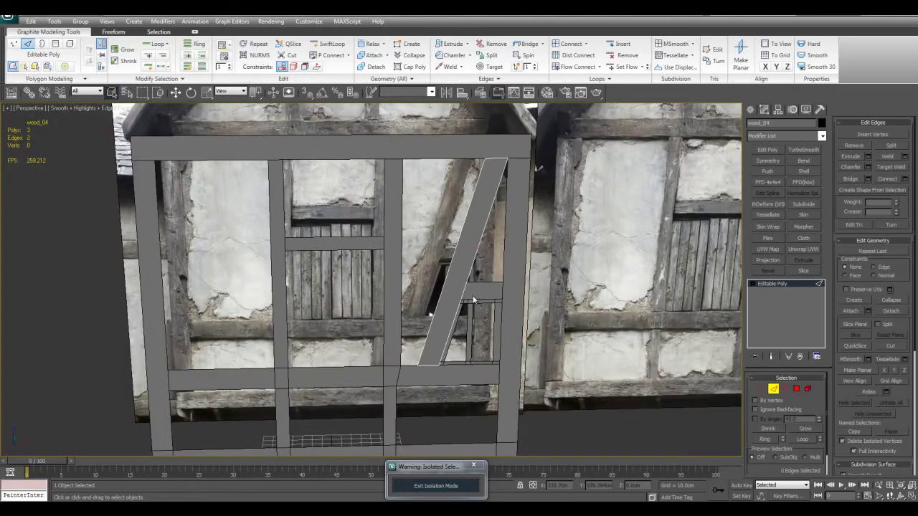
middle_drag(474, 300, 510, 240)
key(2)
Step: Remove the vertical edges crossing the long lower horizontal rail
click(427, 345)
click(429, 326)
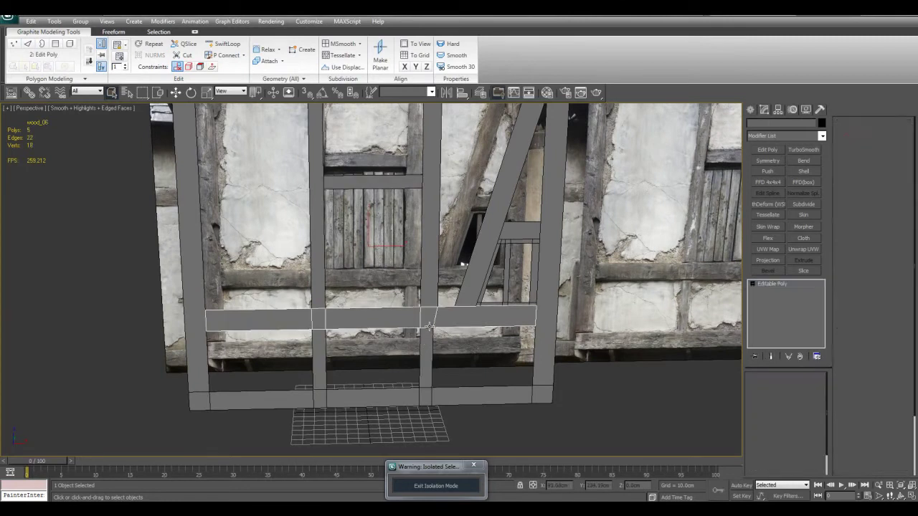
key(2)
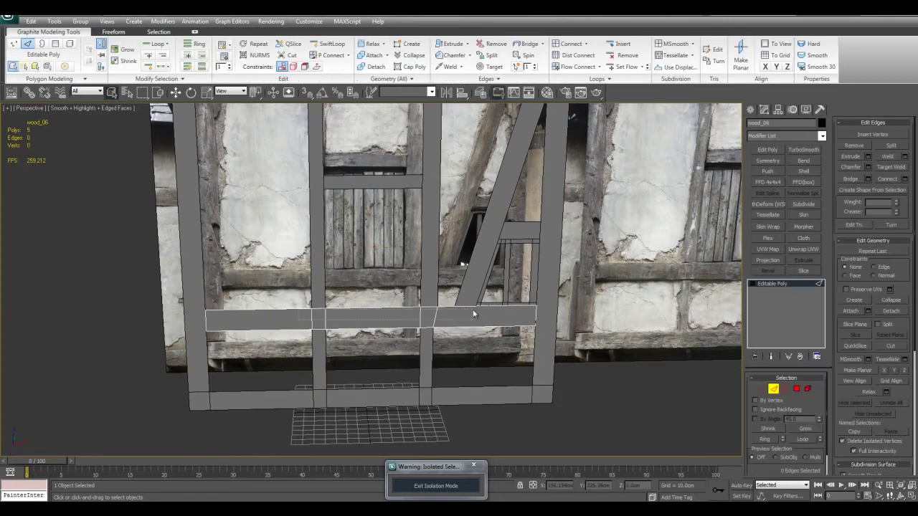
key(ctrl+BackSpace)
middle_drag(487, 362, 511, 312)
key(2)
Step: Remove all vertical edges crossing the bottom sill beam so it becomes a single polygon
click(515, 348)
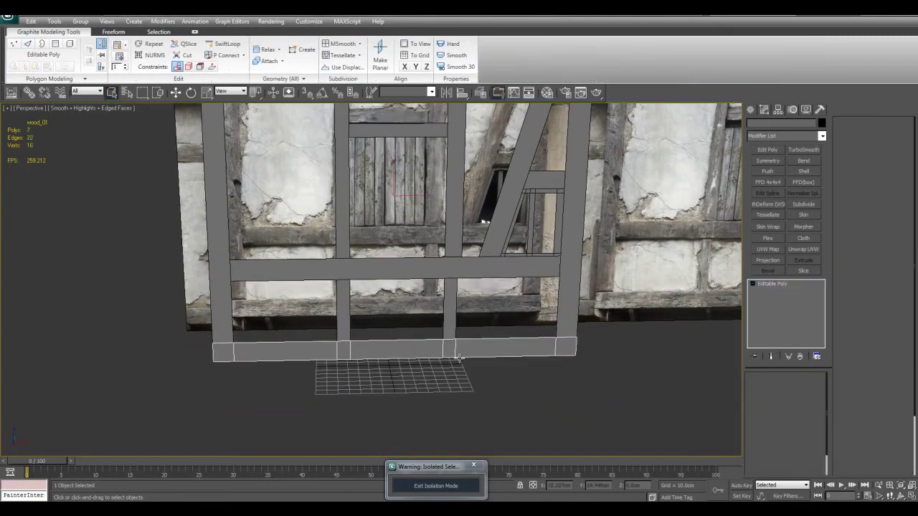
key(2)
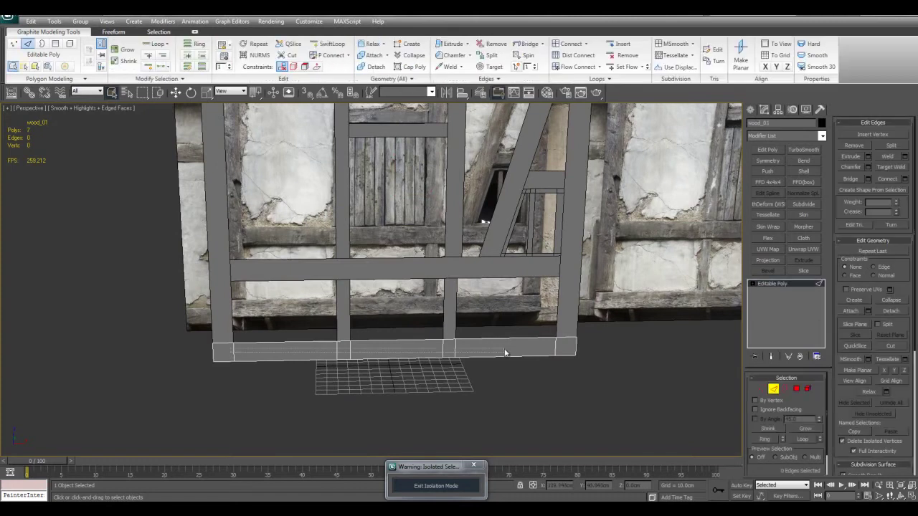
drag(559, 349, 564, 347)
middle_drag(570, 347, 571, 356)
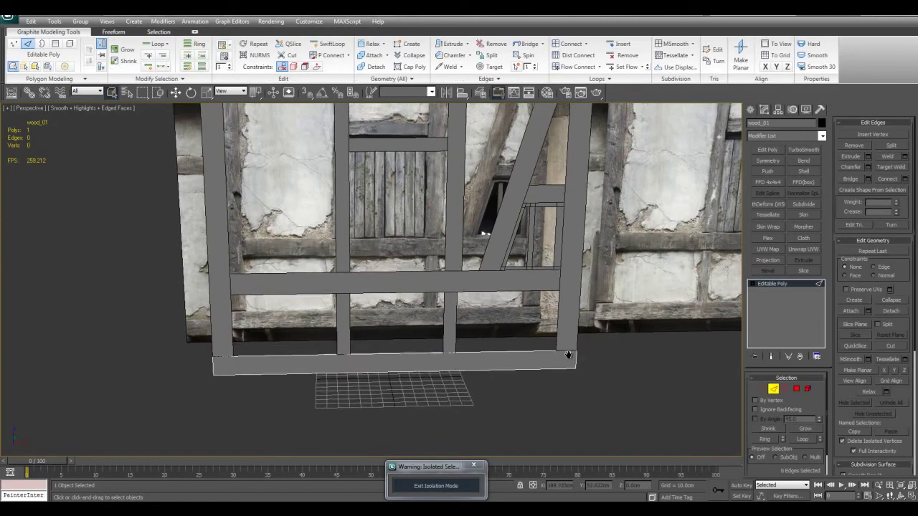
scroll(569, 356, down, 3)
key(2)
Step: Isolate all the frame pieces from the reference photo planes and clear the selection
middle_drag(563, 320, 581, 317)
scroll(582, 318, up, 2)
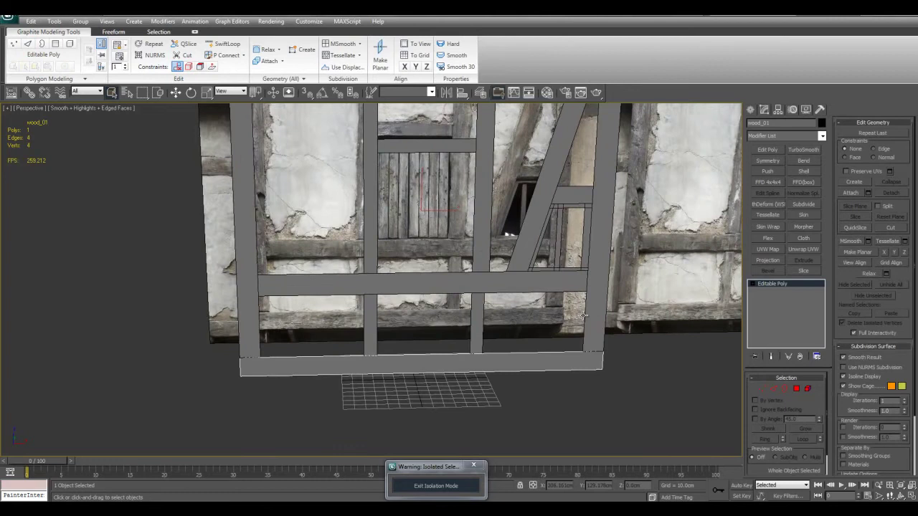
middle_drag(643, 266, 571, 286)
click(465, 271)
click(483, 268)
scroll(527, 266, down, 3)
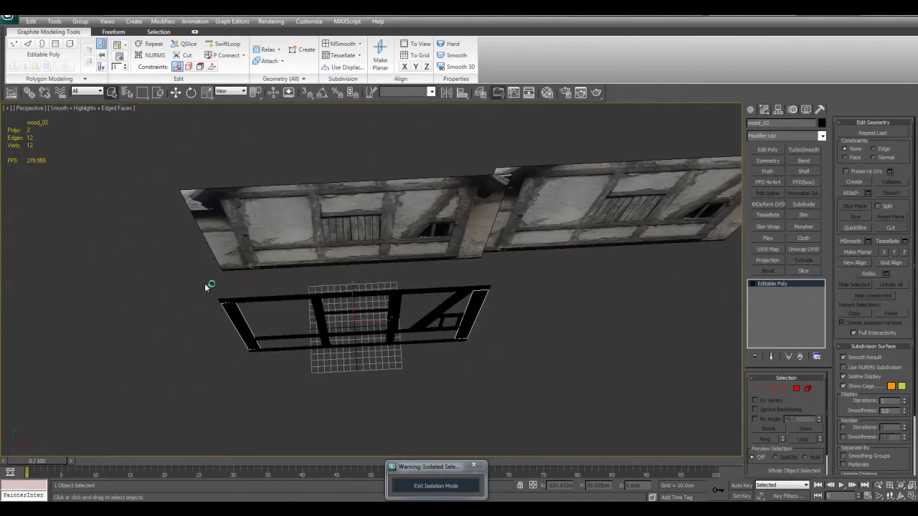
drag(206, 285, 576, 423)
alt+middle_drag(520, 338, 534, 278)
click(534, 278)
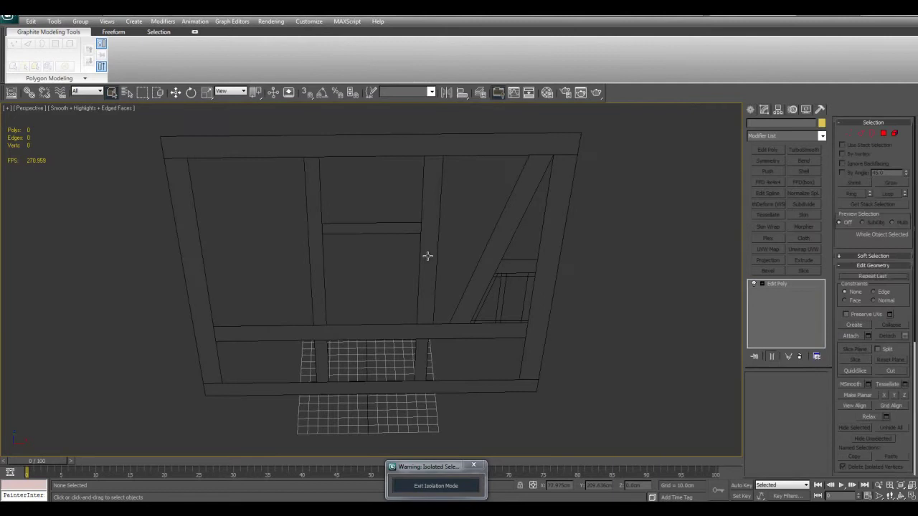
Step: Add an Edit Poly modifier to the two inner posts and attach all the other wood pieces to them
click(427, 256)
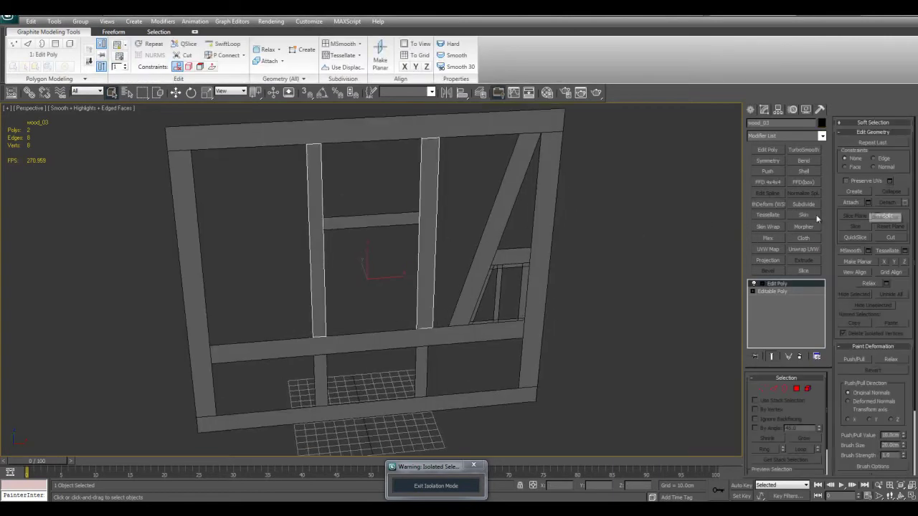
click(760, 151)
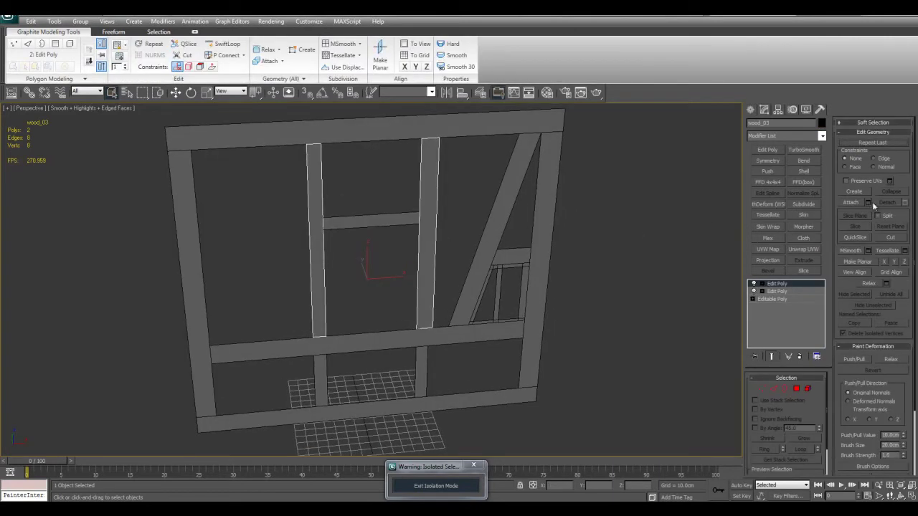
scroll(872, 202, down, 1)
middle_drag(592, 286, 595, 284)
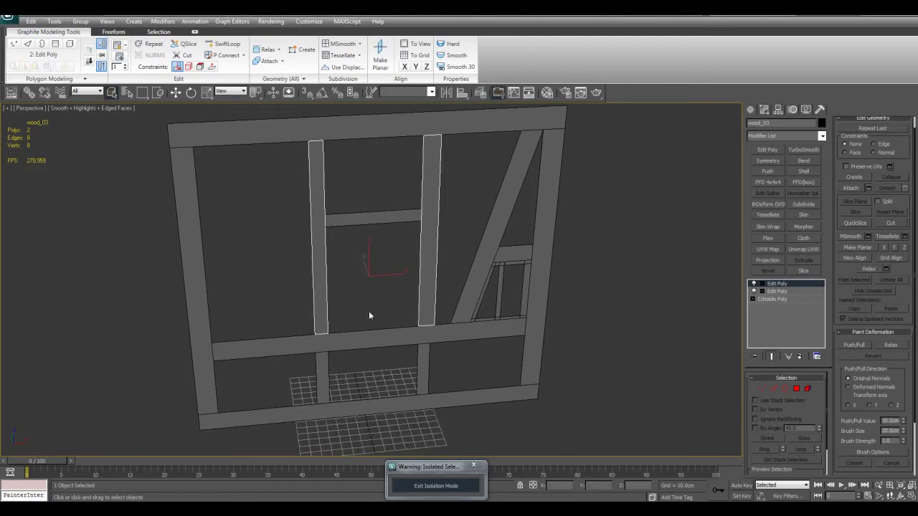
key(h)
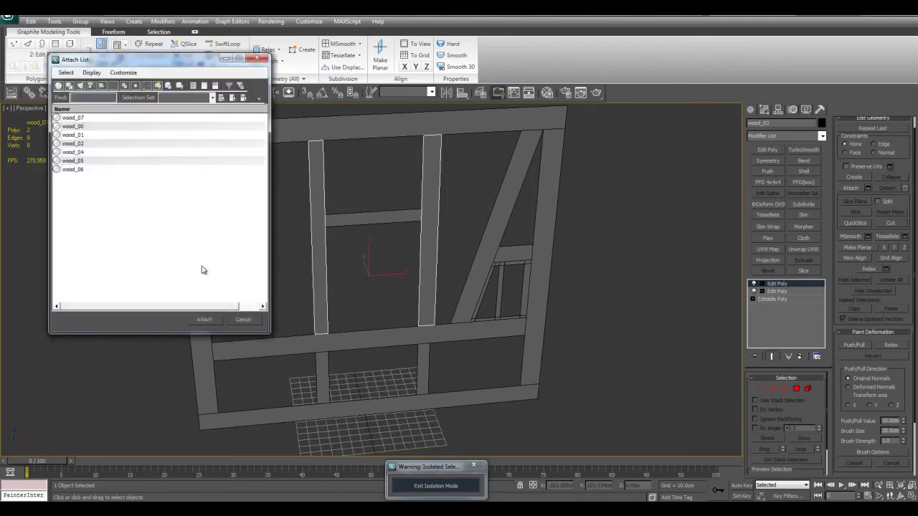
key(ctrl+a)
click(204, 319)
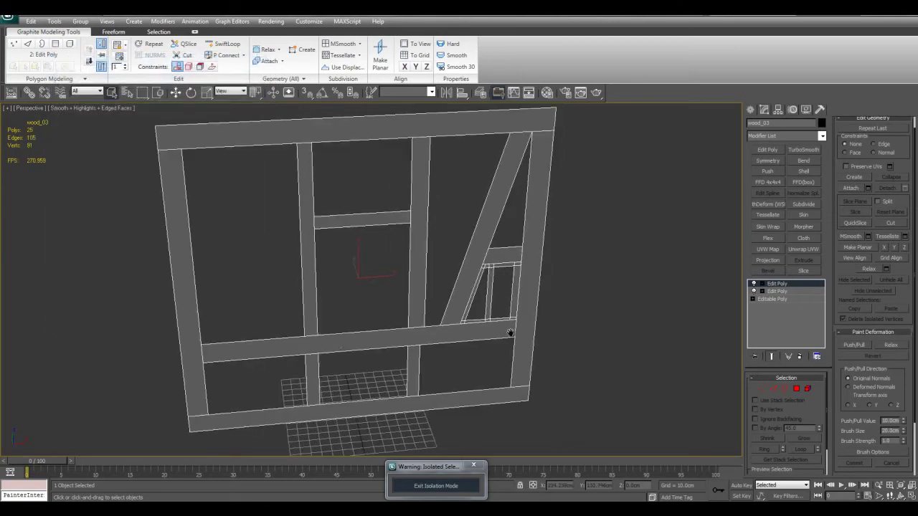
Step: Try a Shell modifier on the attached timber frame
middle_drag(510, 333, 462, 374)
click(801, 171)
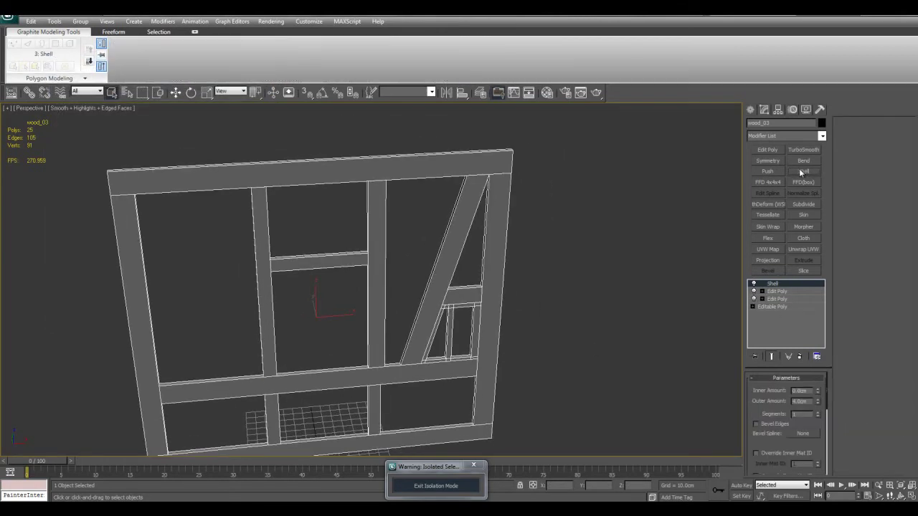
middle_drag(582, 359, 601, 328)
scroll(600, 328, up, 3)
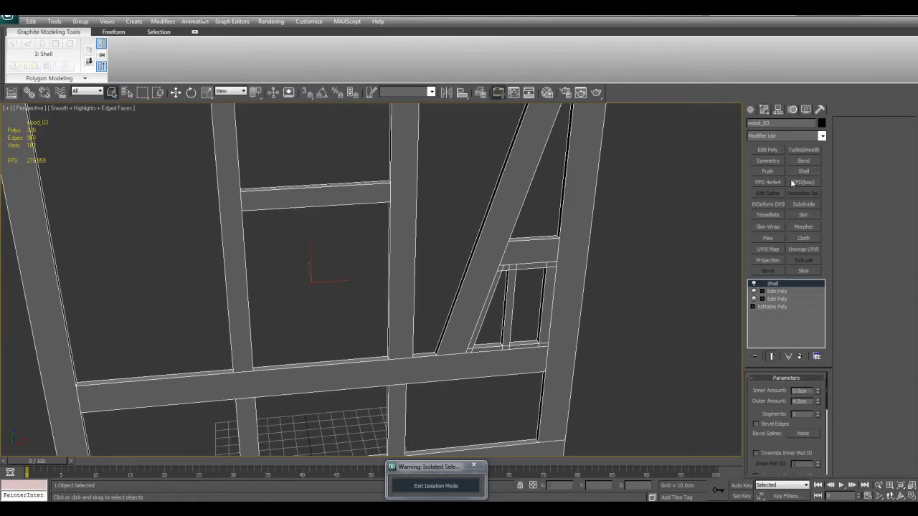
click(753, 284)
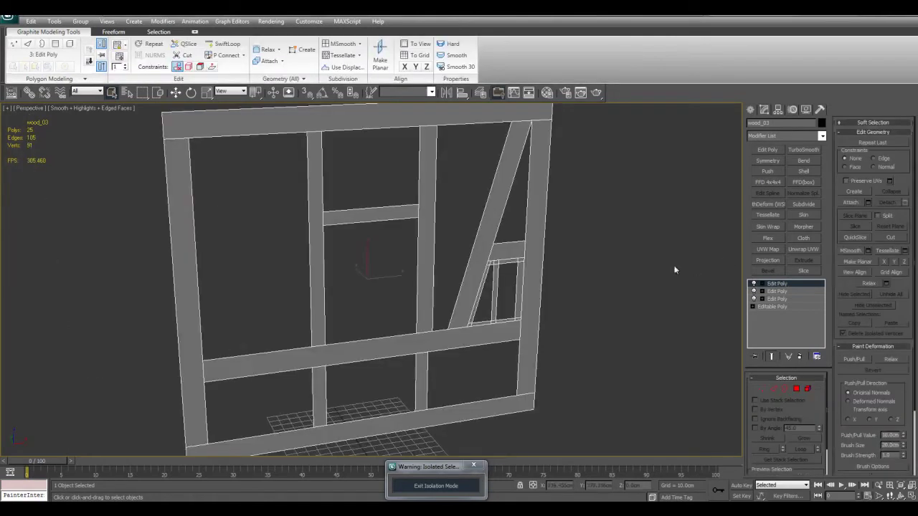
Step: Add another Edit Poly modifier on top of the attached timber frame
alt+middle_drag(566, 274, 582, 255)
click(768, 150)
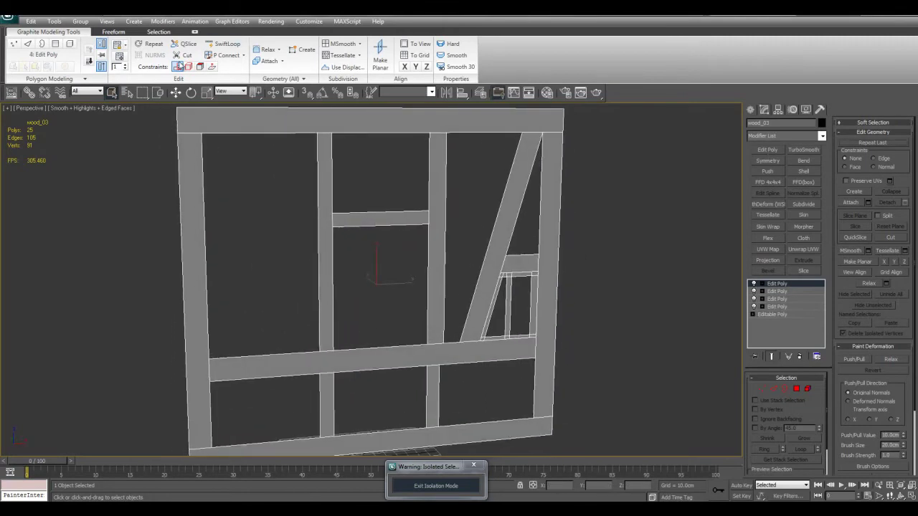
middle_drag(387, 230, 527, 242)
key(2)
alt+middle_drag(480, 280, 355, 238)
click(504, 166)
ctrl+click(511, 191)
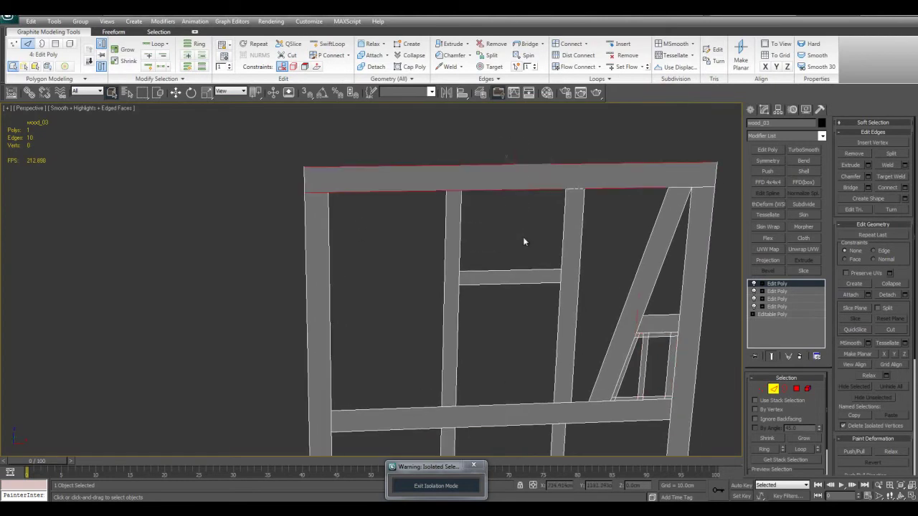
middle_drag(523, 230, 493, 249)
key(ctrl+shift+e)
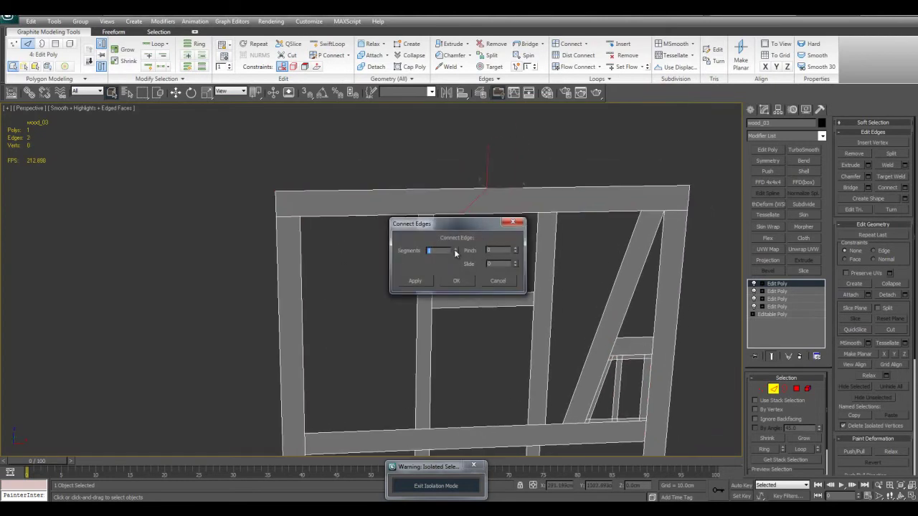
click(497, 281)
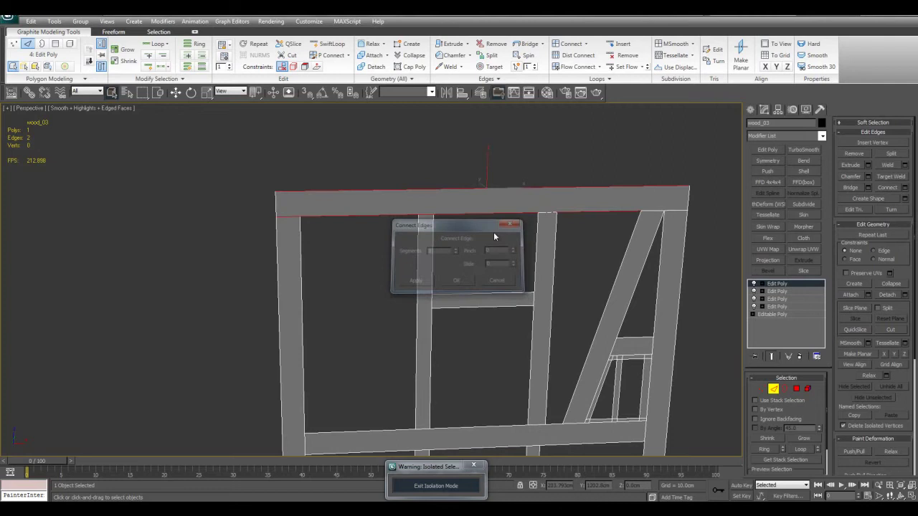
key(2)
Step: Detach the small window frame's polygons between the diagonal brace and the outer post from the timber frame
middle_drag(634, 253, 605, 175)
scroll(611, 209, up, 3)
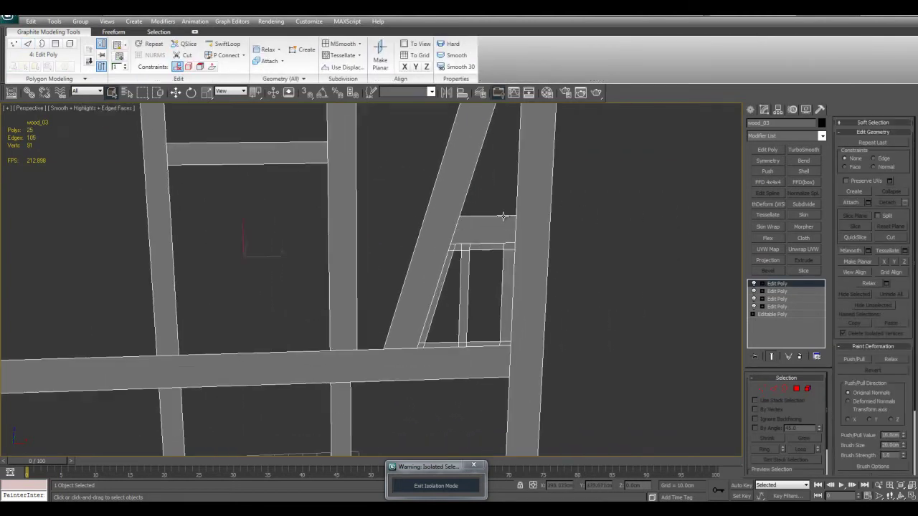
key(4)
scroll(547, 231, up, 4)
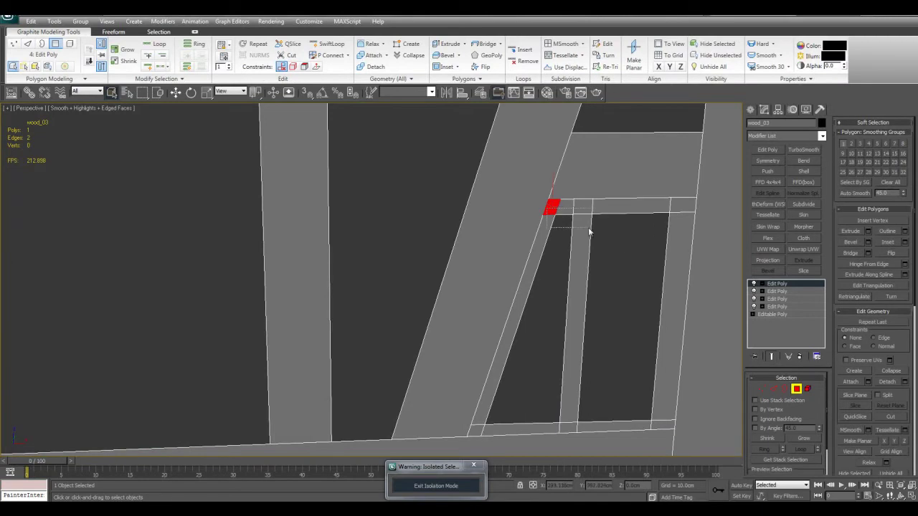
drag(672, 255, 673, 257)
middle_drag(577, 395, 562, 314)
alt+drag(465, 344, 652, 355)
scroll(632, 303, down, 3)
middle_drag(608, 263, 571, 270)
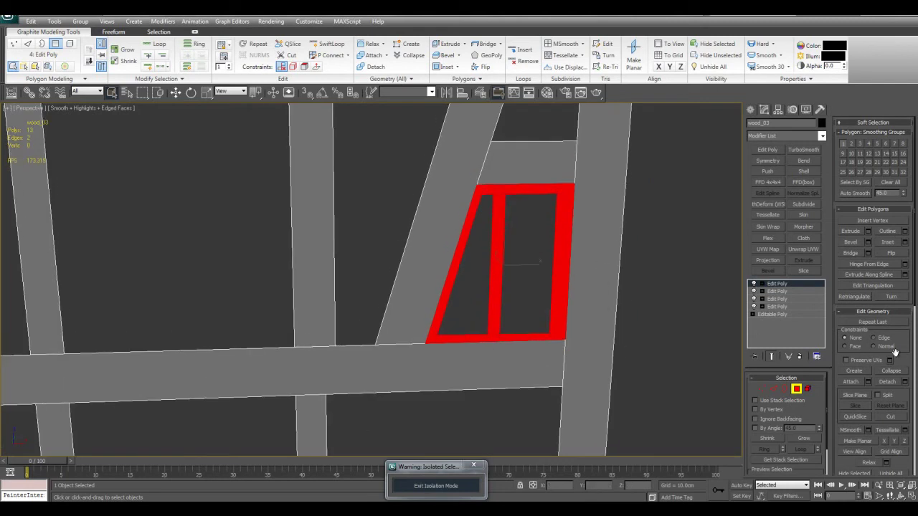
click(904, 383)
click(492, 260)
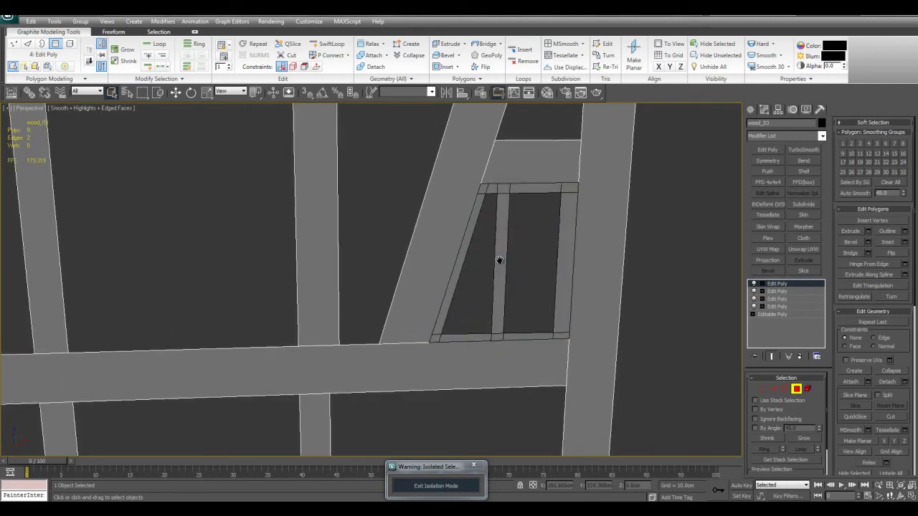
Step: Apply a Quadify Mesh modifier to the timber frame and compare the mesh with the modifier off and on
alt+middle_drag(498, 261, 643, 230)
click(821, 136)
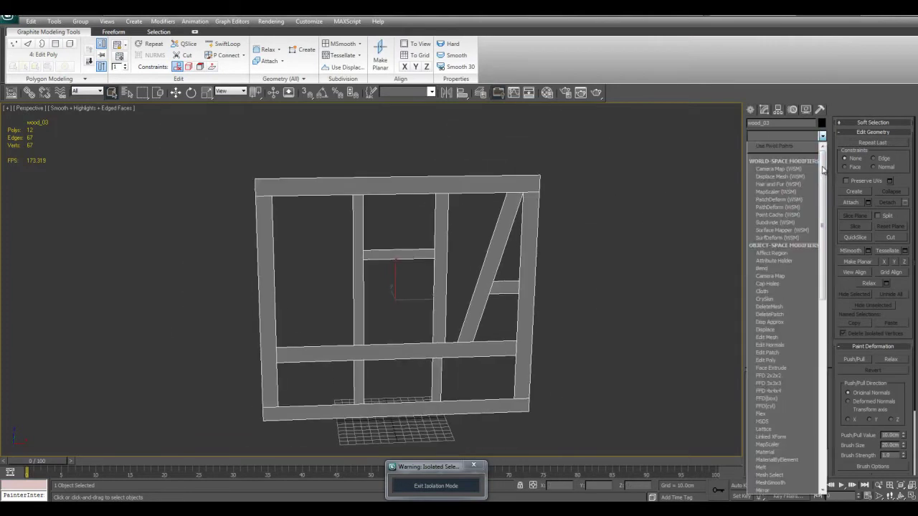
scroll(817, 286, down, 5)
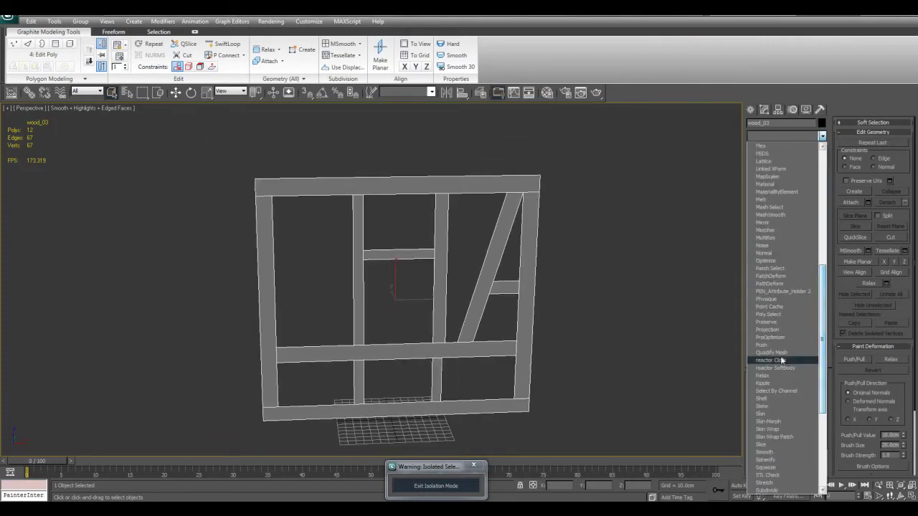
click(781, 353)
scroll(583, 282, up, 4)
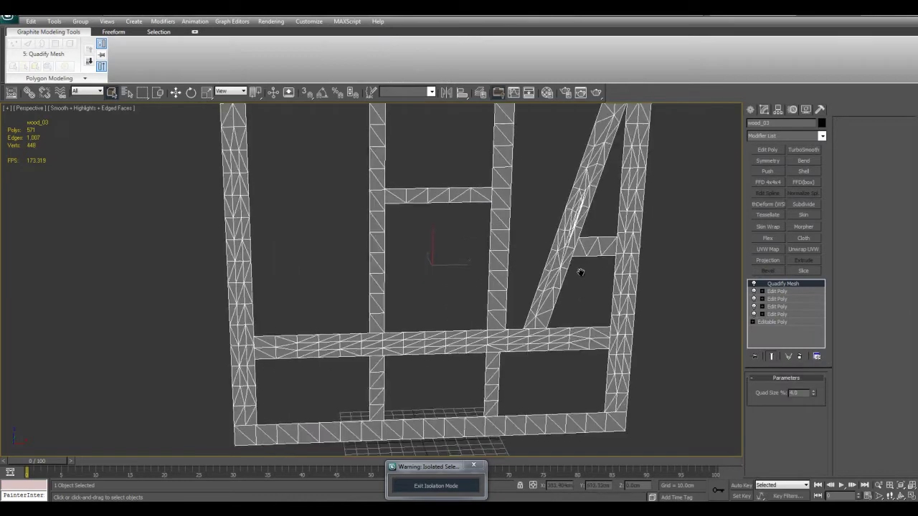
scroll(488, 225, down, 3)
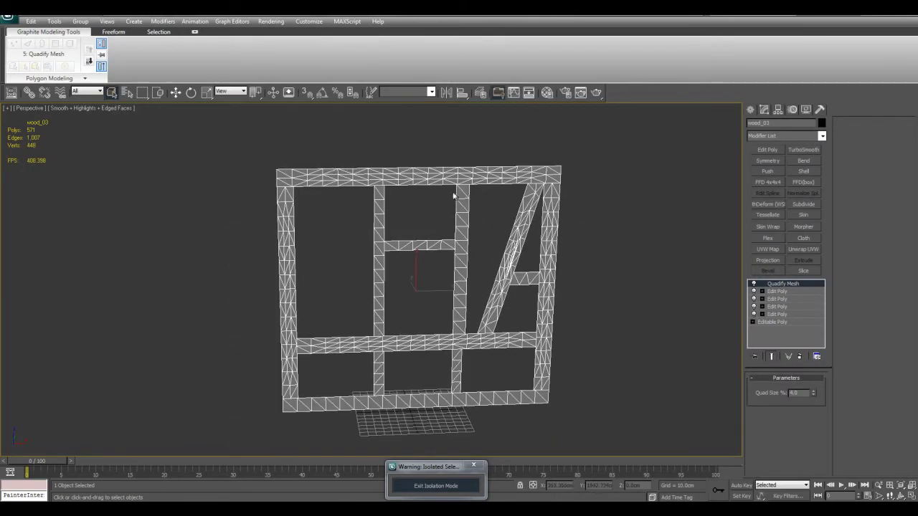
middle_drag(547, 241, 552, 221)
click(754, 284)
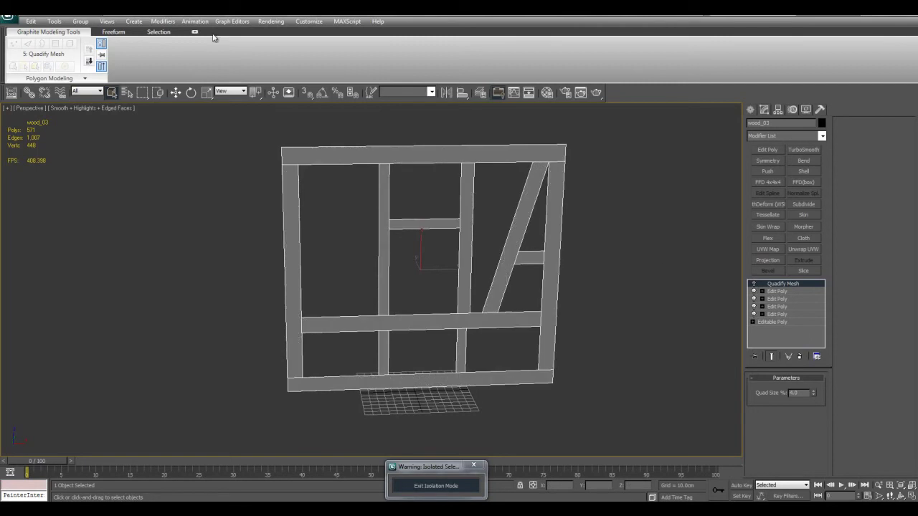
scroll(474, 231, up, 3)
scroll(509, 229, down, 3)
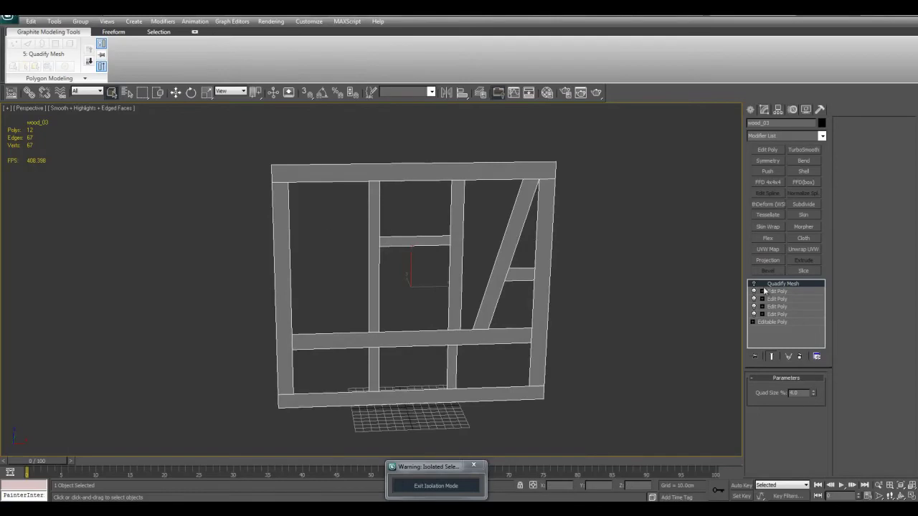
click(754, 285)
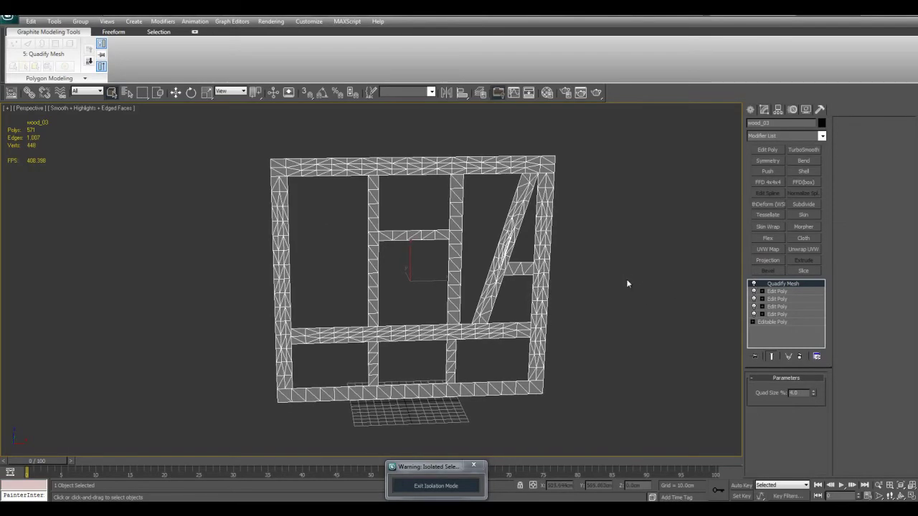
Step: Refine the Quadify Mesh quad size, trying 2% and settling on 1%, and check the density on the beams
text(2)
key(Return)
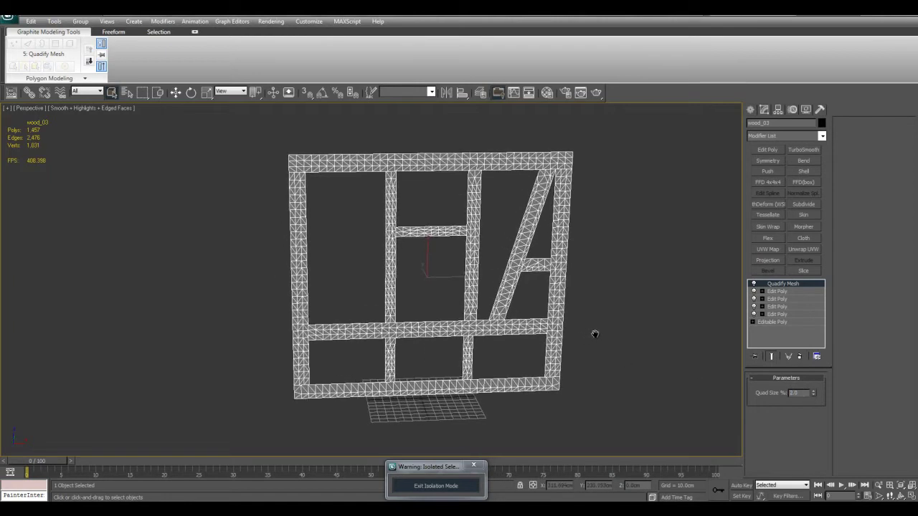
text(1)
key(Return)
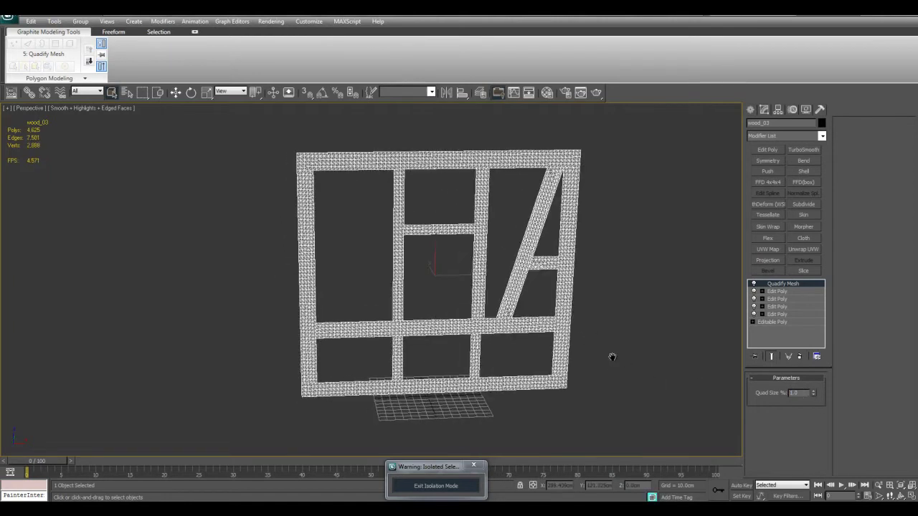
scroll(599, 359, up, 5)
scroll(623, 294, up, 4)
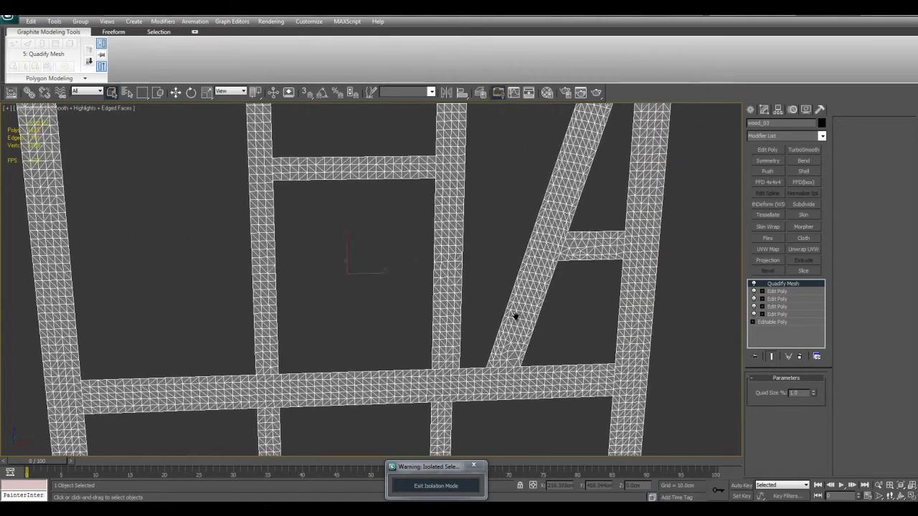
scroll(494, 249, down, 5)
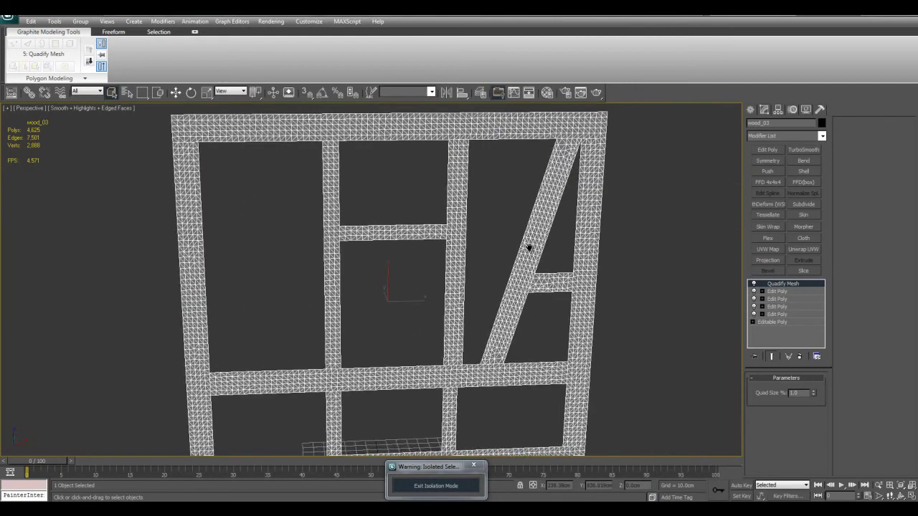
Step: Add an Edit Poly modifier above Quadify Mesh and use Quadrify All to convert the frame's triangles to quads
click(782, 148)
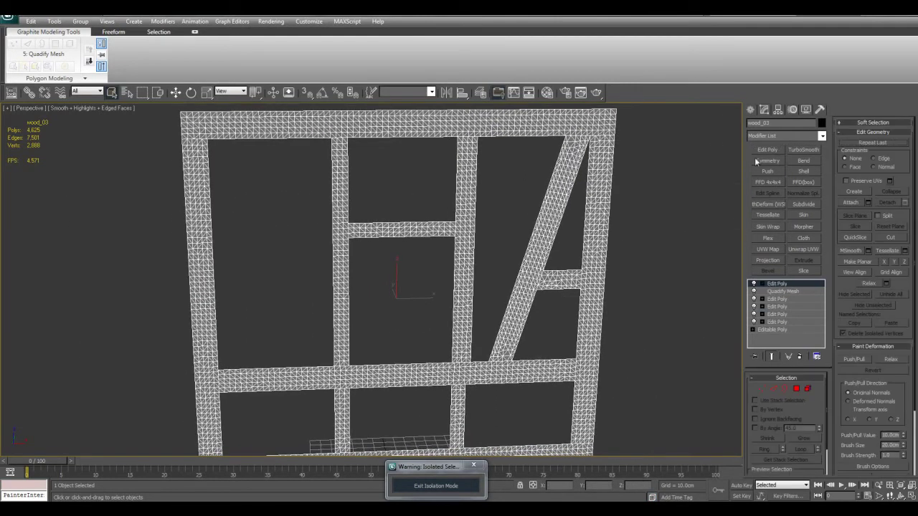
scroll(447, 221, up, 3)
scroll(342, 133, down, 1)
click(283, 79)
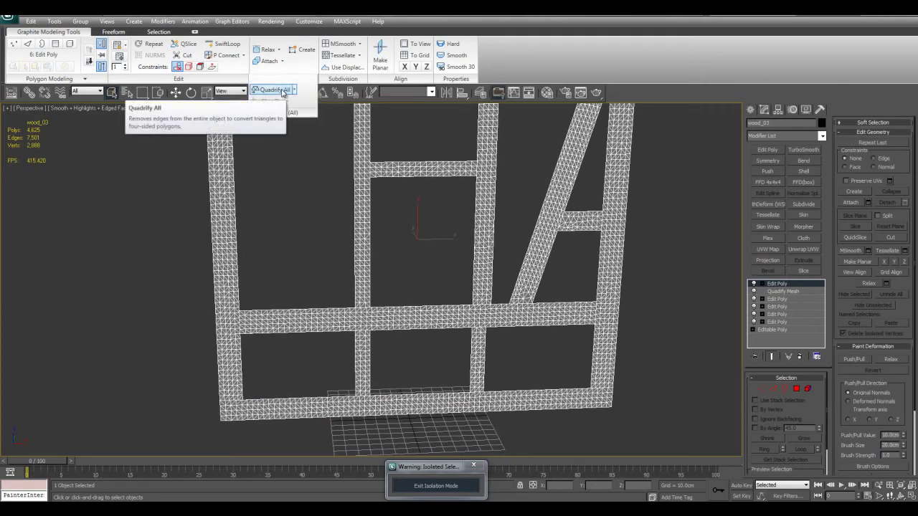
click(282, 93)
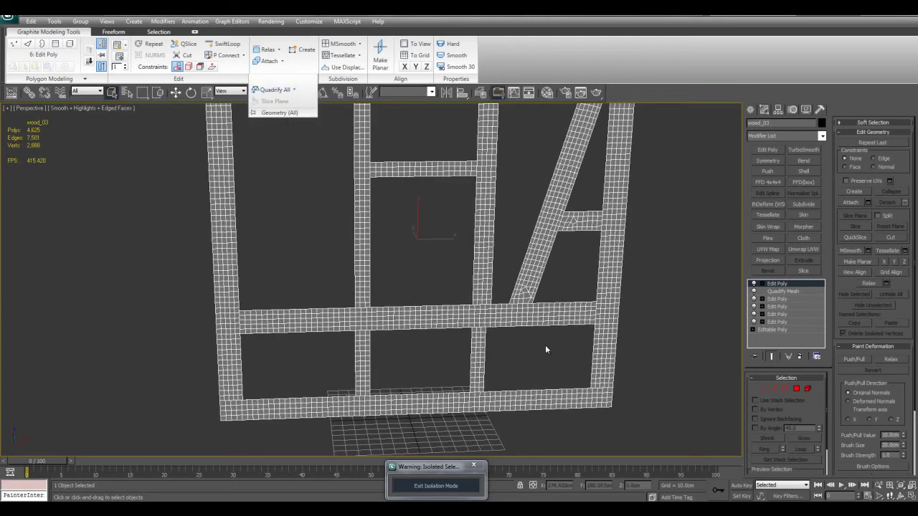
click(559, 276)
middle_drag(539, 246, 522, 300)
click(493, 296)
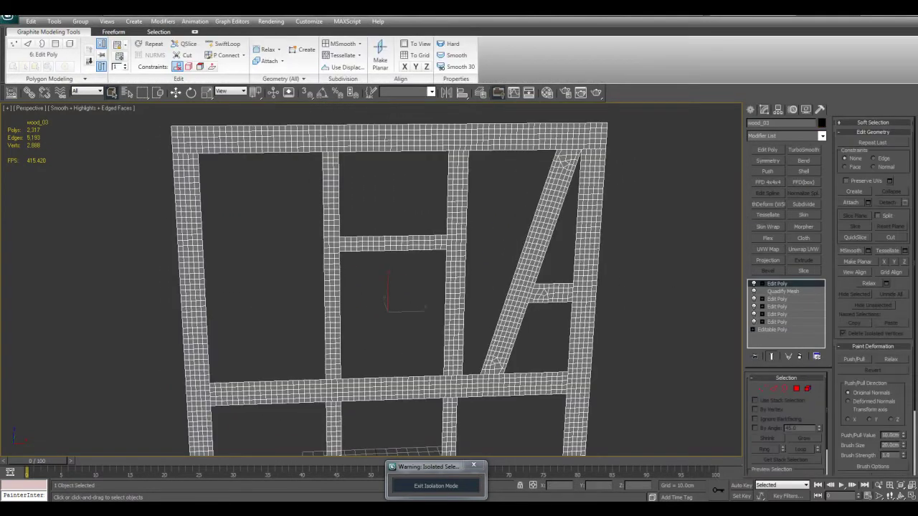
Step: Thicken the frame with a Shell modifier, add a one-iteration TurboSmooth, and check the shaded result without edged faces
click(810, 170)
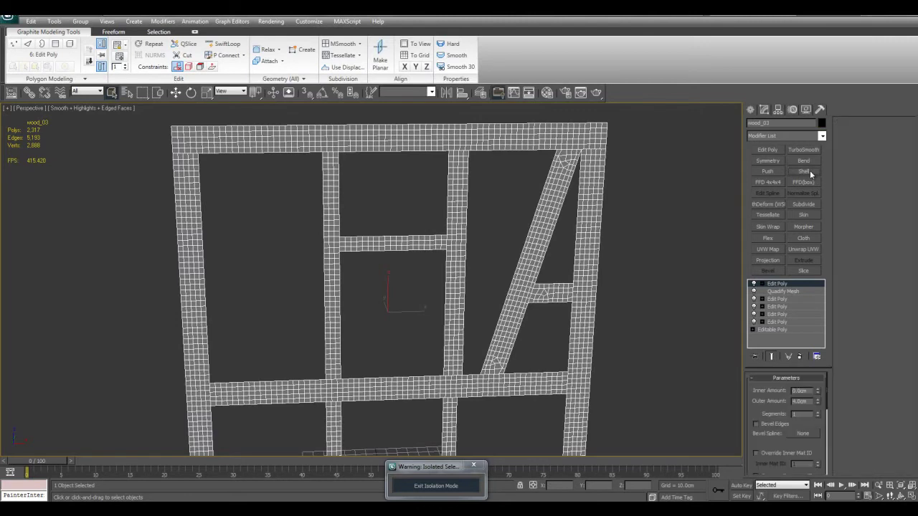
click(804, 149)
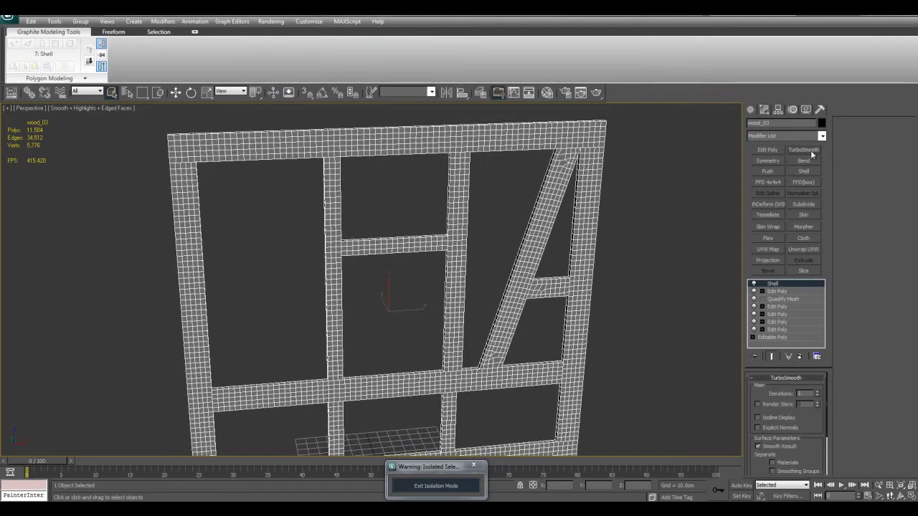
middle_drag(692, 199, 632, 188)
key(F4)
scroll(560, 256, down, 5)
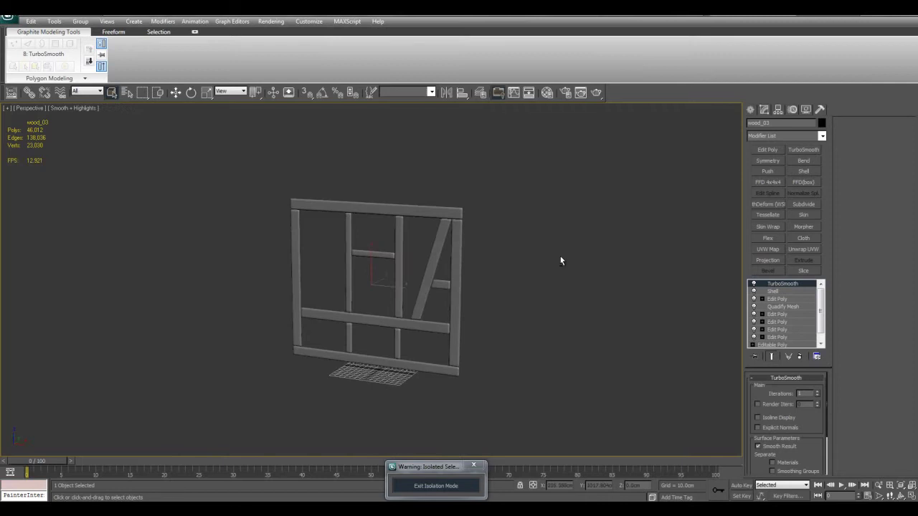
scroll(560, 256, up, 7)
alt+middle_drag(559, 229, 571, 252)
key(F4)
Step: Collapse the modifier stack from Shell downward into an editable mesh, keeping TurboSmooth above it
click(775, 291)
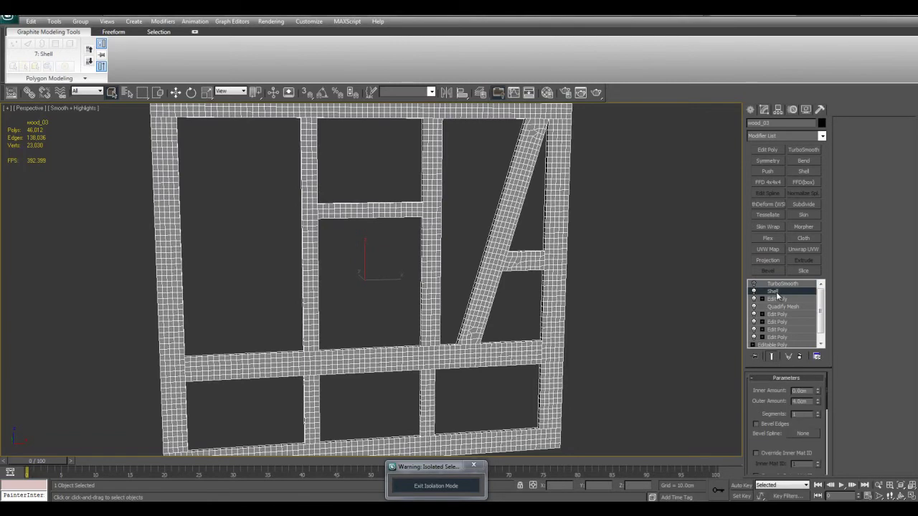
right_click(778, 293)
click(793, 377)
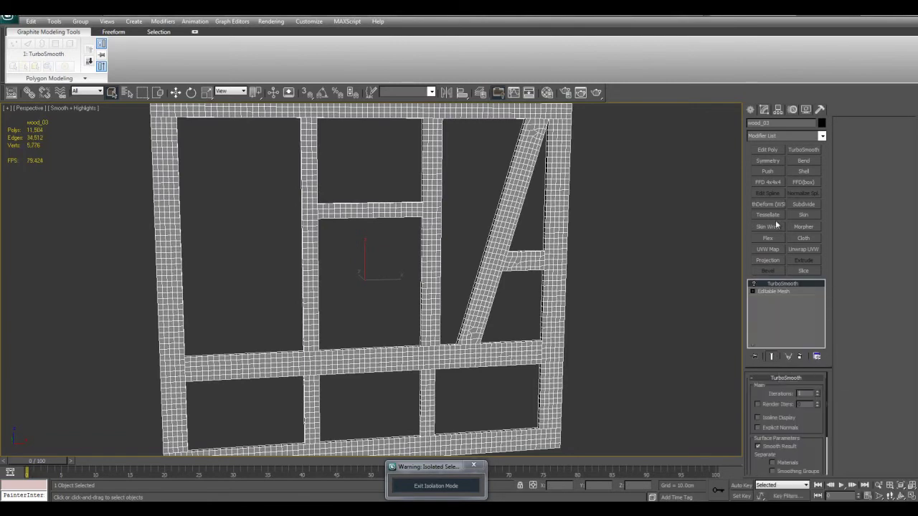
Step: Insert a Tessellate modifier above the editable mesh, operating on polygons with a tension of 0
click(779, 291)
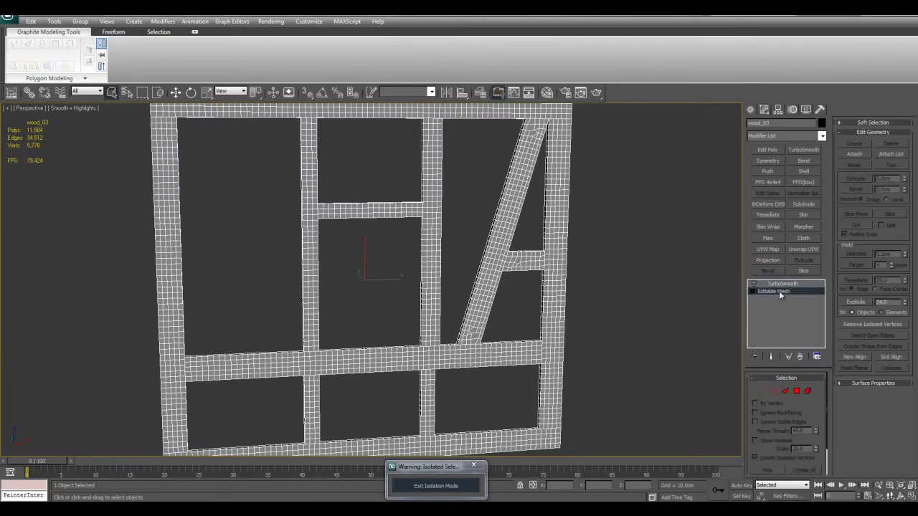
click(766, 215)
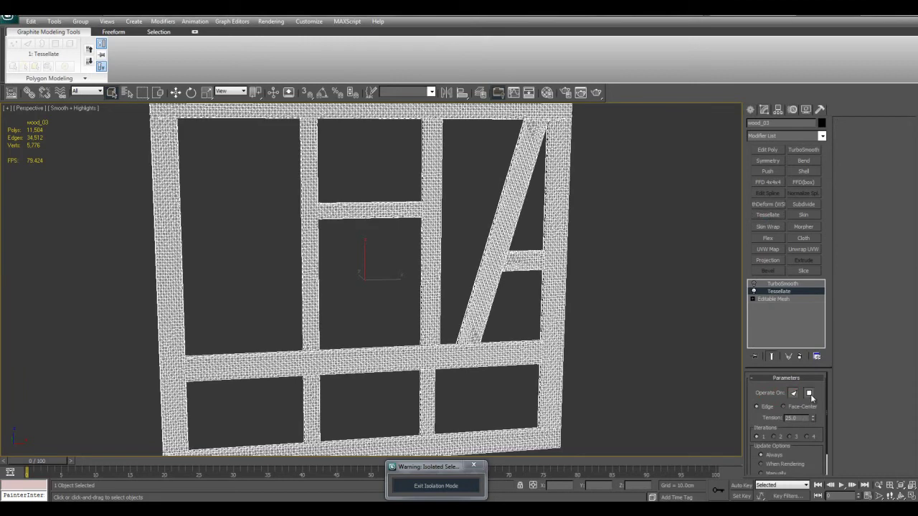
right_click(813, 418)
middle_drag(605, 279, 655, 353)
scroll(654, 353, up, 3)
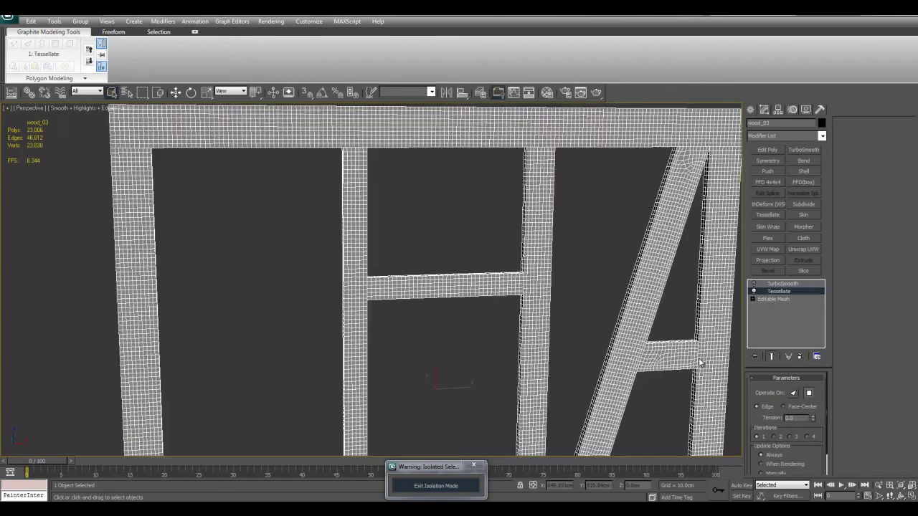
Step: Preview the tessellated timber frame with TurboSmooth enabled and edged faces hidden
key(F4)
click(761, 285)
click(754, 284)
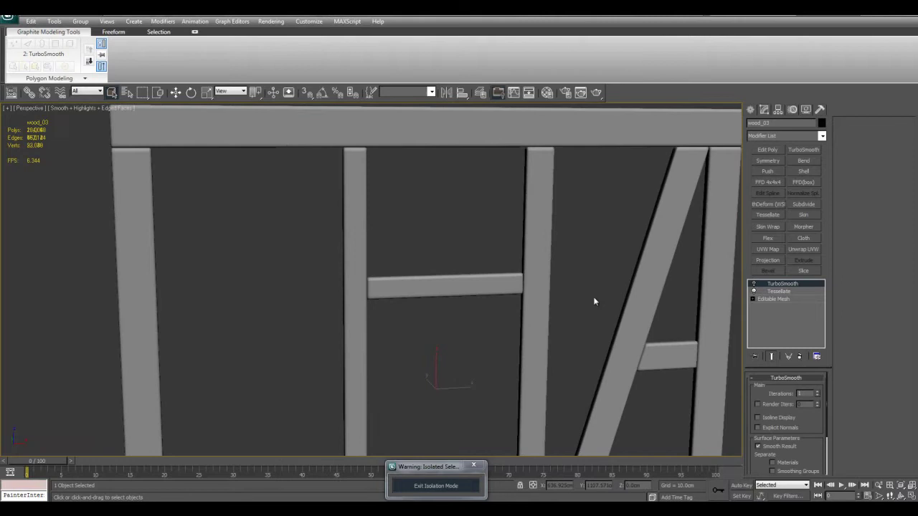
scroll(593, 276, down, 3)
middle_drag(600, 268, 583, 299)
scroll(599, 263, down, 3)
scroll(552, 259, up, 3)
middle_drag(529, 246, 616, 238)
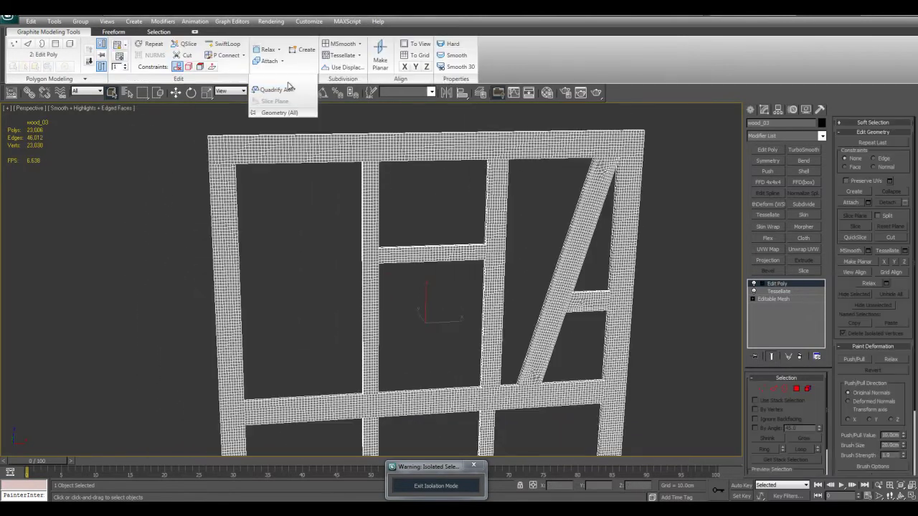
Step: Reselect the timber frame and examine the mesh where the diagonal brace meets the middle horizontal beam
click(547, 210)
middle_drag(547, 210, 488, 155)
scroll(548, 250, up, 4)
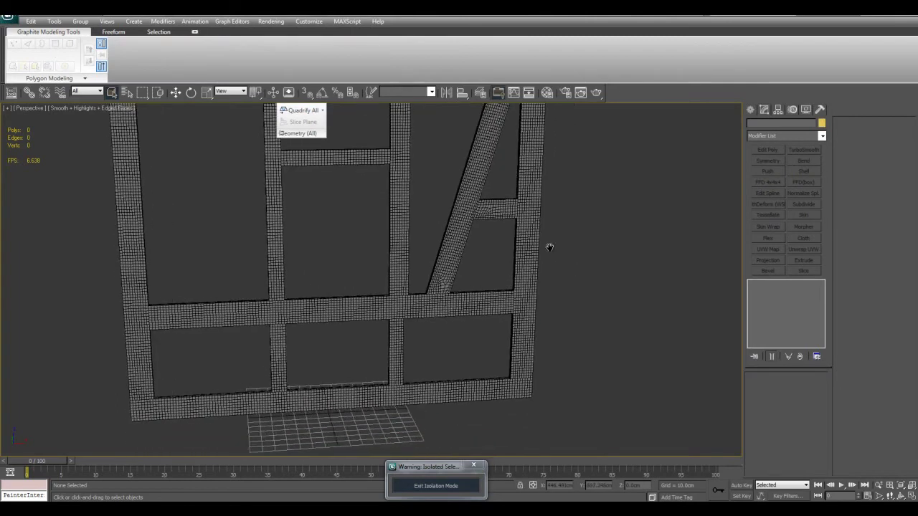
click(547, 240)
scroll(474, 244, up, 6)
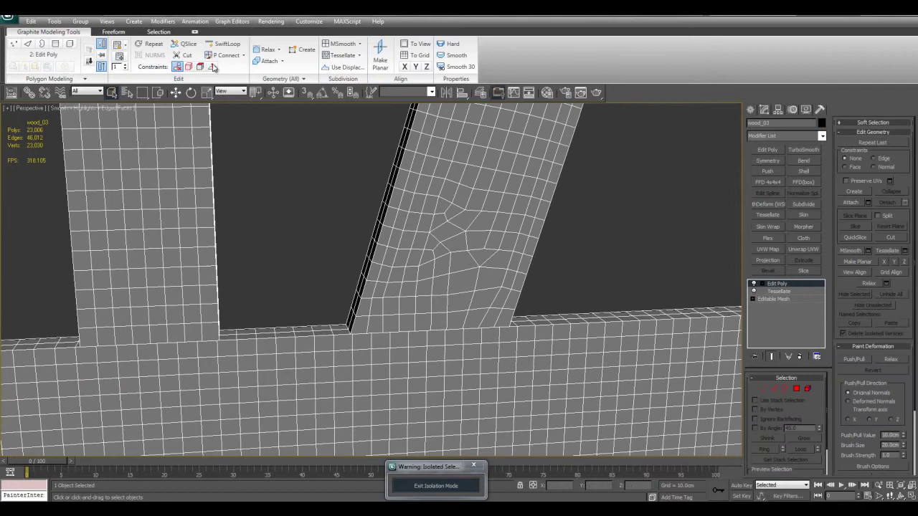
Step: Examine the tessellated mesh across the whole timber frame, from the upper beams to the lower beams and posts
scroll(457, 273, down, 8)
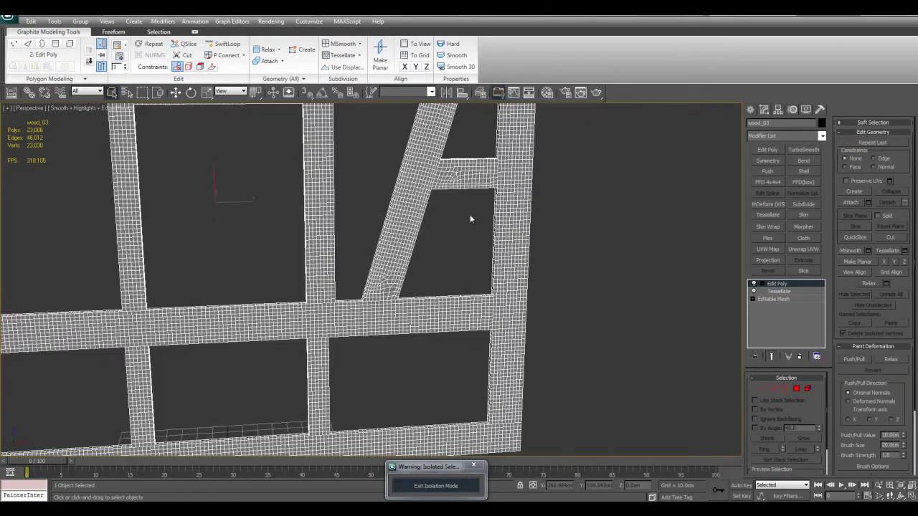
middle_drag(363, 220, 513, 367)
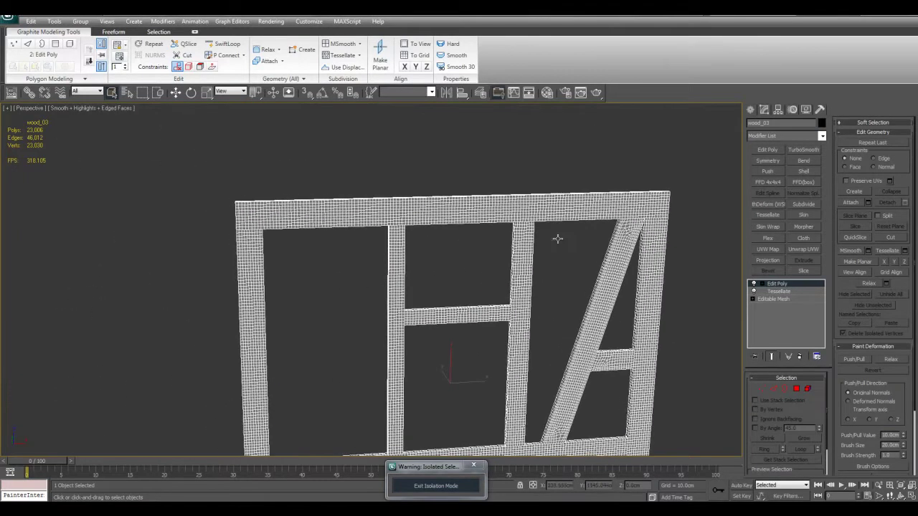
scroll(282, 259, down, 3)
middle_drag(281, 259, 363, 203)
scroll(363, 203, down, 3)
scroll(391, 278, up, 7)
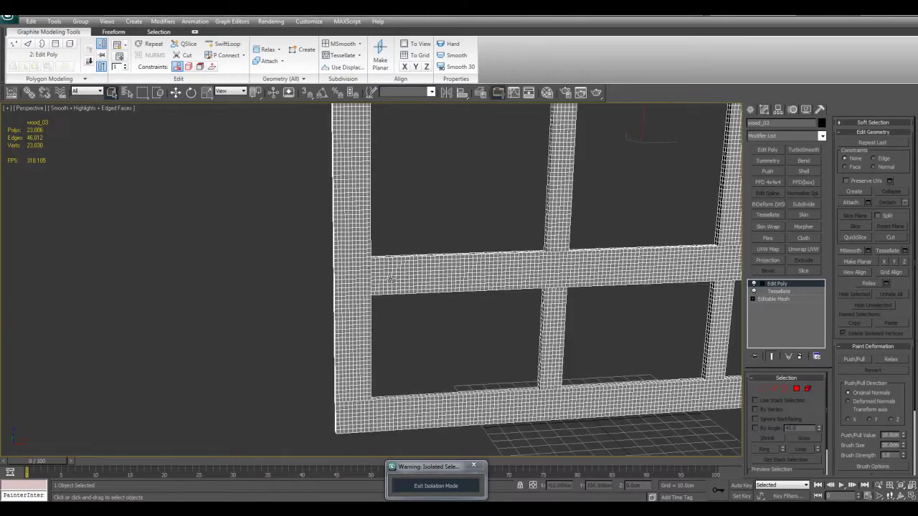
middle_drag(561, 338, 543, 321)
scroll(541, 320, down, 2)
Step: Leave isolation and isolate the small window frame beside the diagonal brace
click(457, 488)
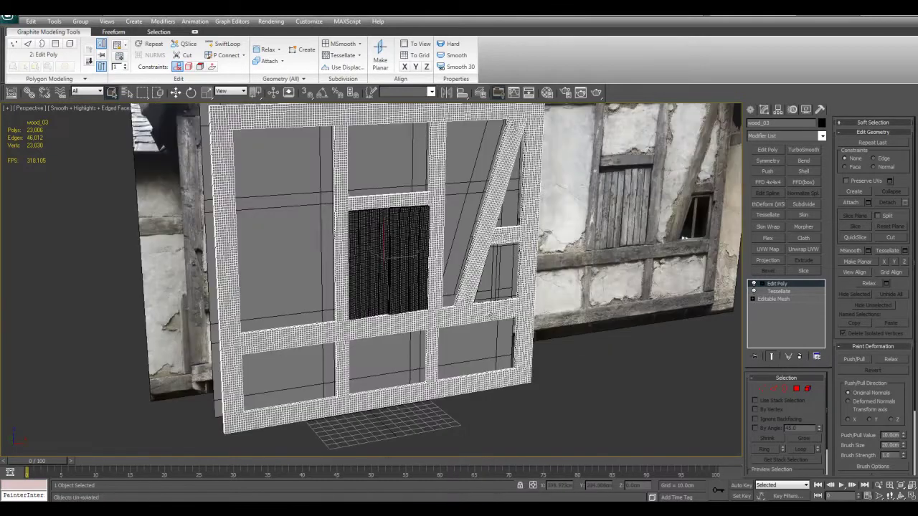
click(492, 289)
key(z)
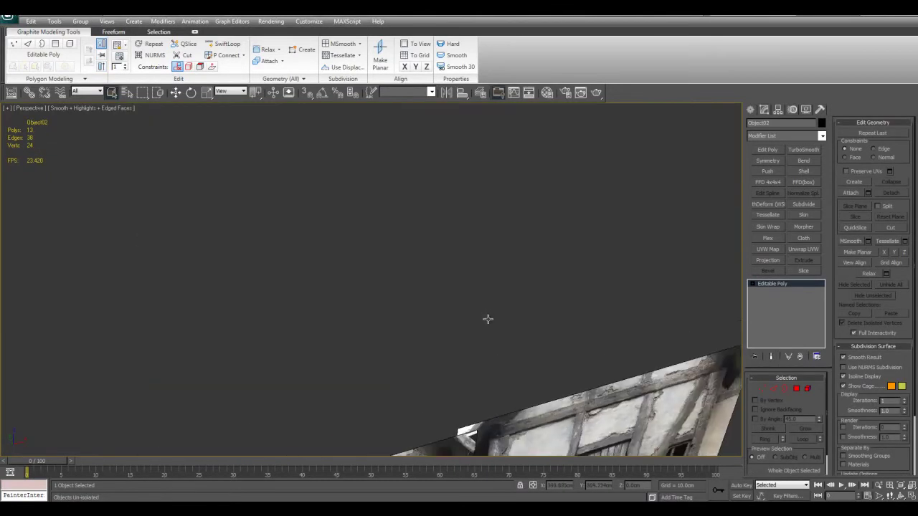
scroll(484, 309, down, 6)
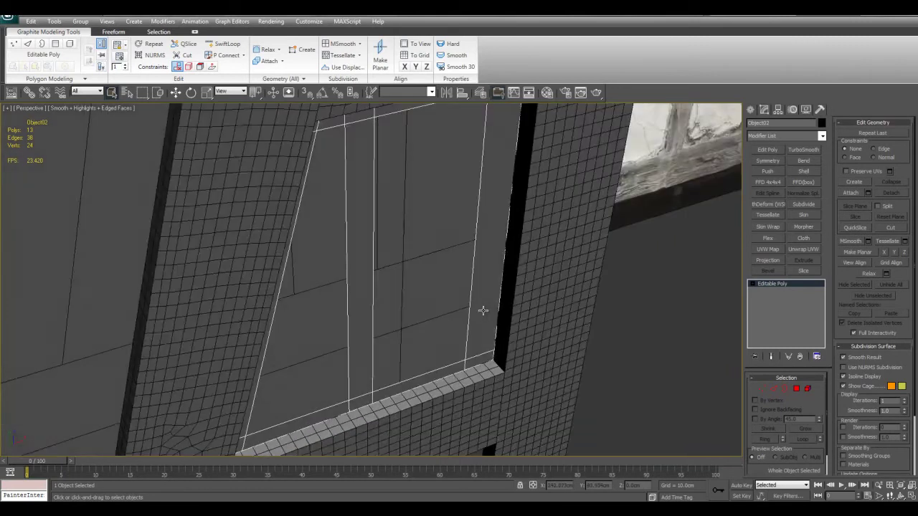
scroll(621, 251, up, 1)
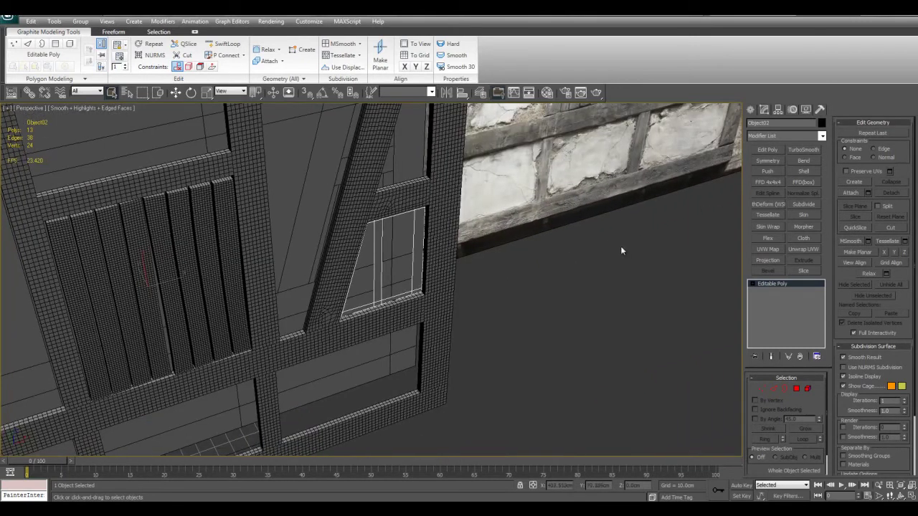
scroll(642, 258, up, 2)
key(alt+q)
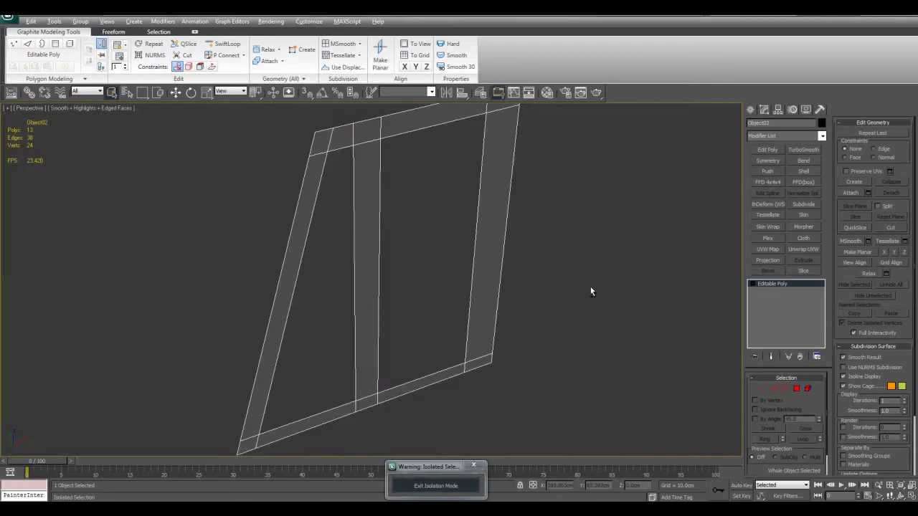
Step: Try to remesh the window frame with a Quadify Mesh modifier at a quad size of 1.0 %
click(822, 135)
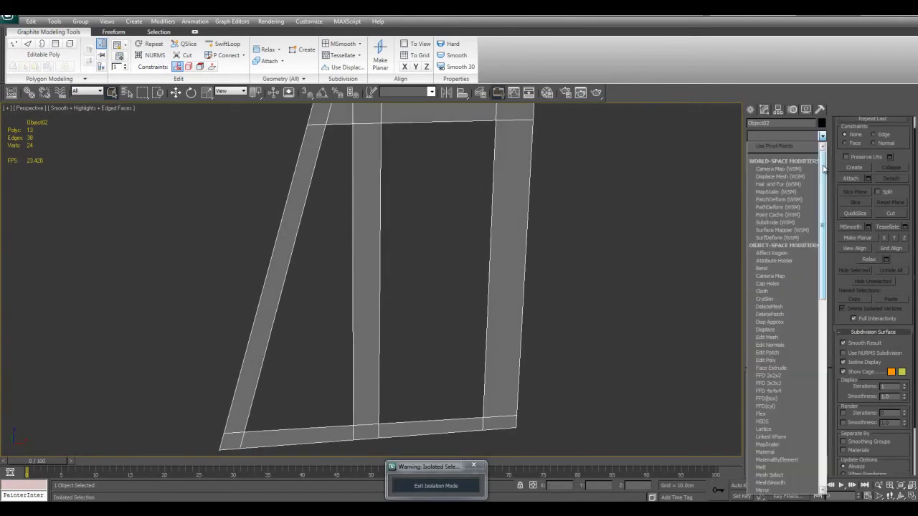
scroll(818, 314, down, 3)
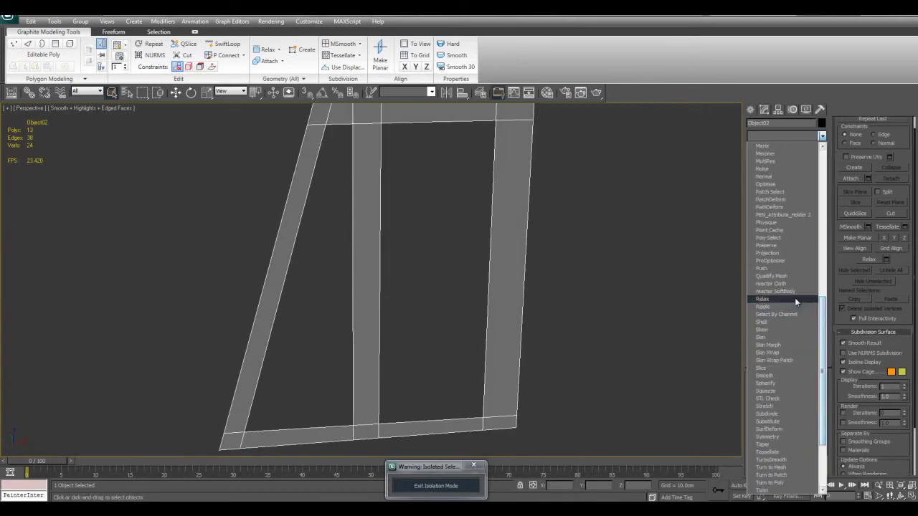
click(771, 277)
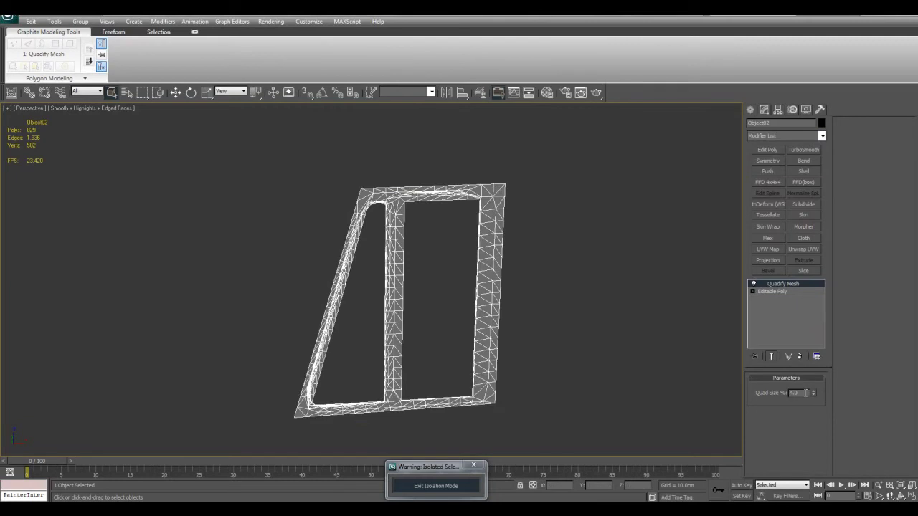
scroll(645, 400, up, 4)
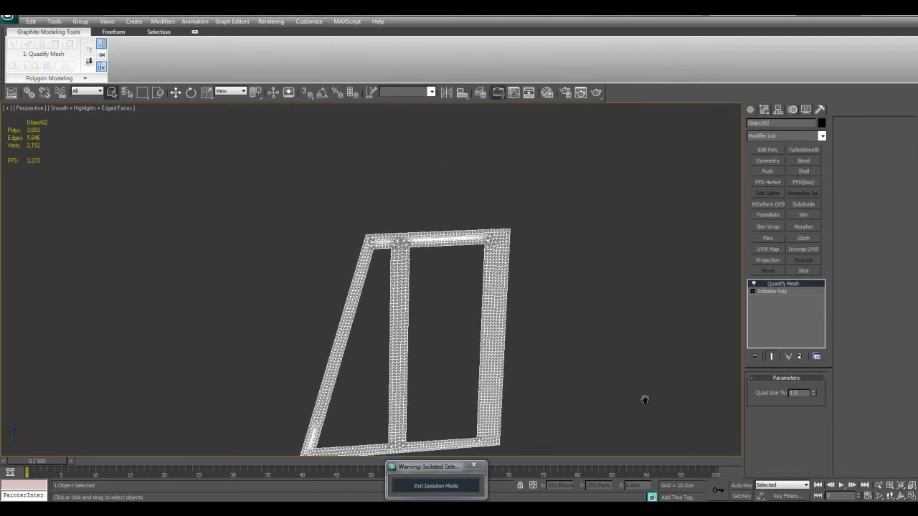
scroll(592, 344, up, 3)
scroll(595, 346, down, 5)
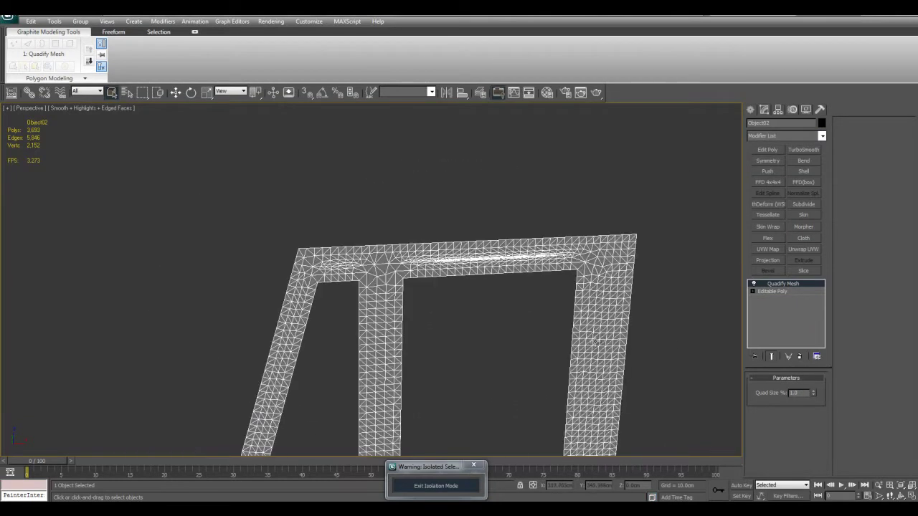
scroll(522, 321, up, 4)
middle_drag(534, 293, 429, 253)
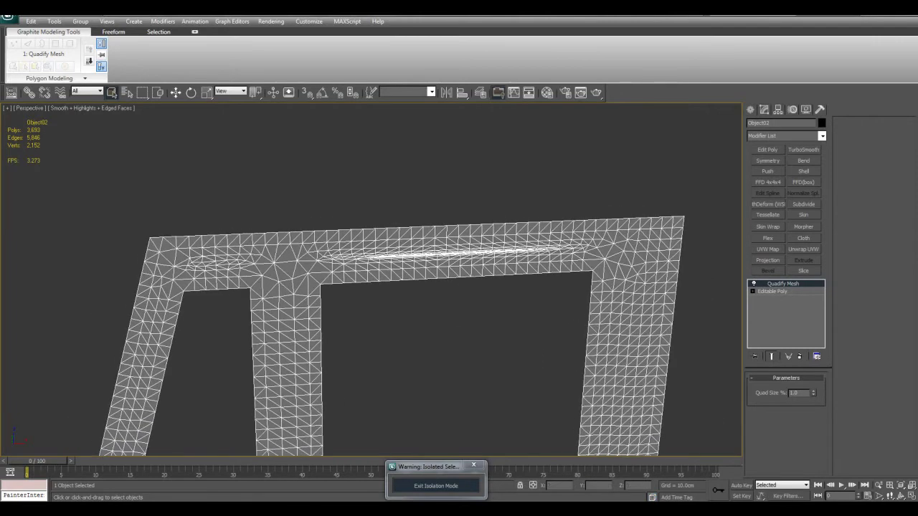
right_click(794, 289)
click(795, 300)
Step: Add an Edit Poly modifier to the window frame and connect the long edges of all three uprights with 13 segments
click(767, 150)
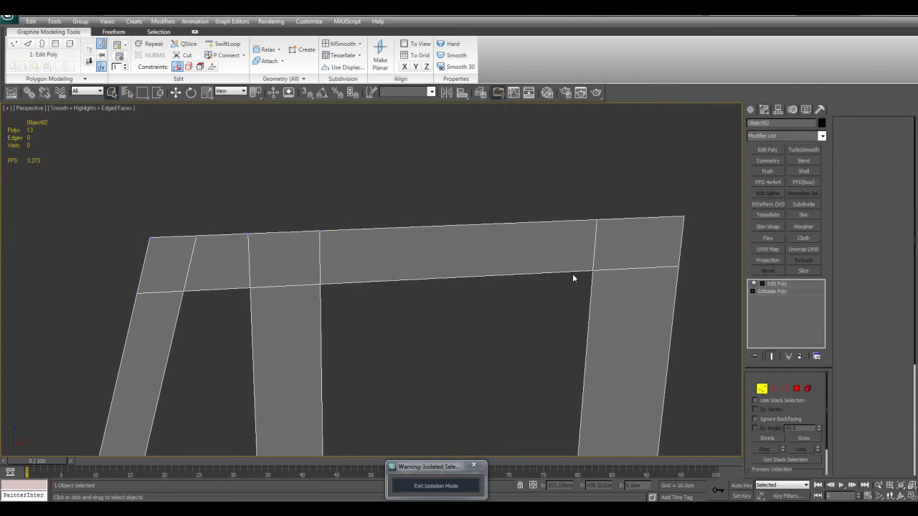
scroll(475, 302, down, 5)
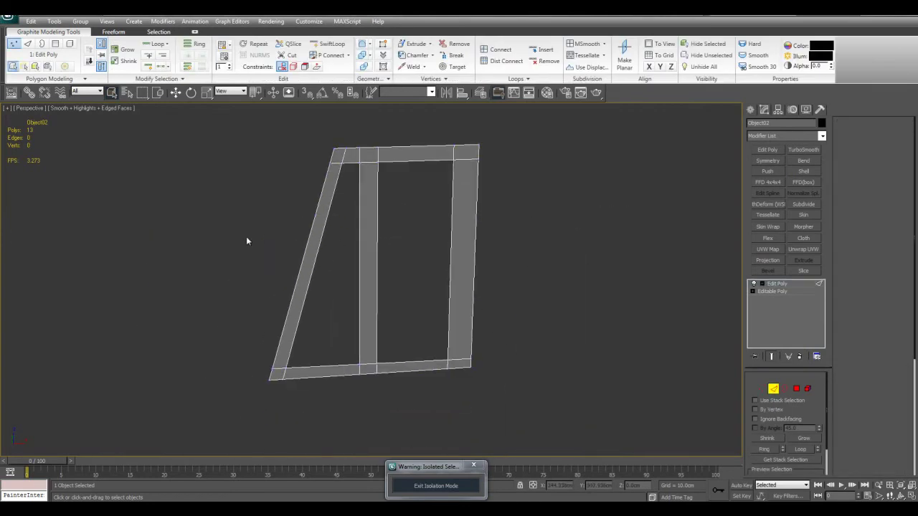
key(2)
drag(217, 242, 565, 292)
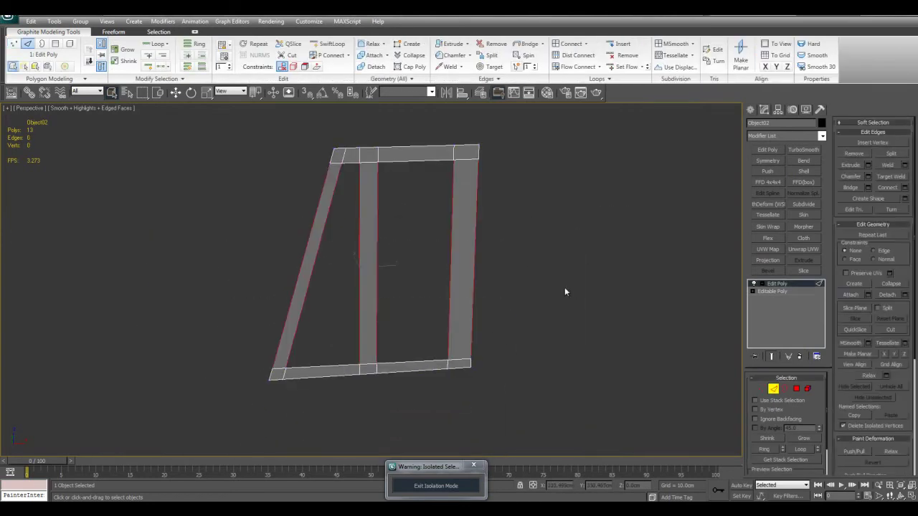
key(ctrl+shift+e)
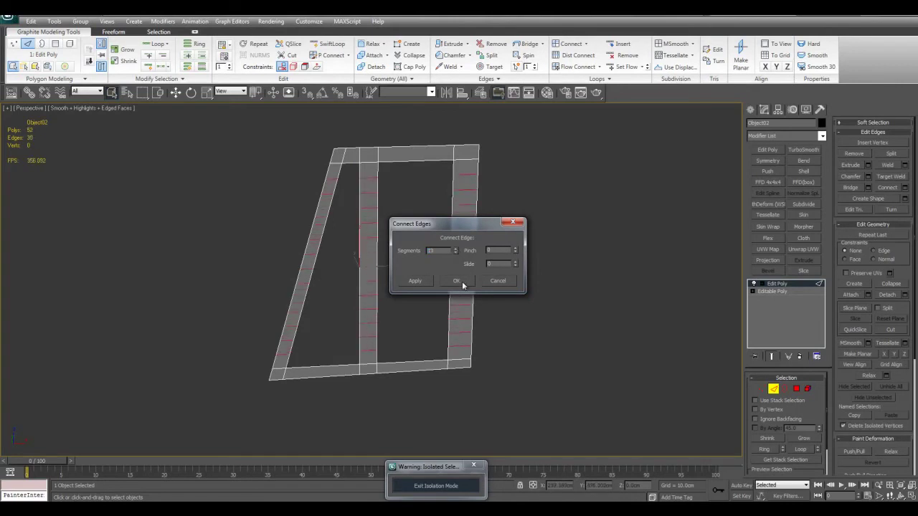
click(463, 282)
Step: Connect the long edges of the upper and lower rails around the wide opening with 5 segments each
click(416, 163)
key(ctrl+shift+e)
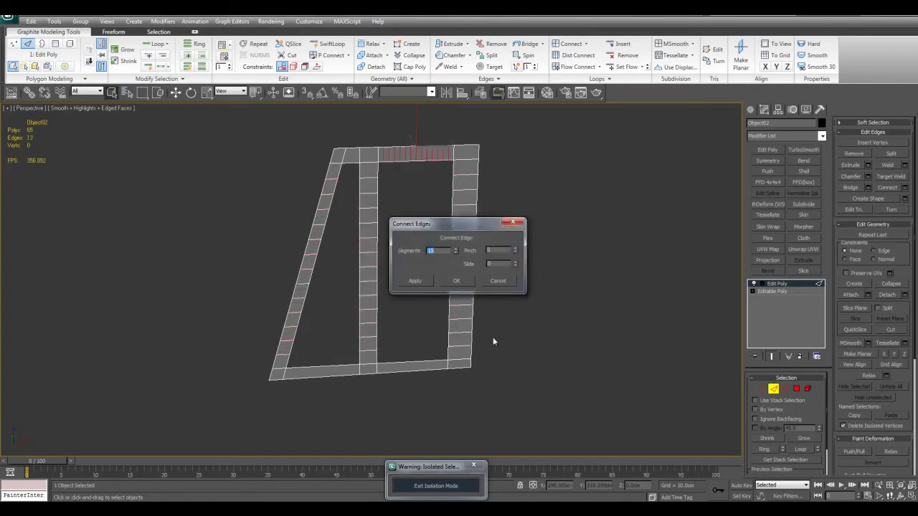
text(5)
click(459, 281)
click(407, 368)
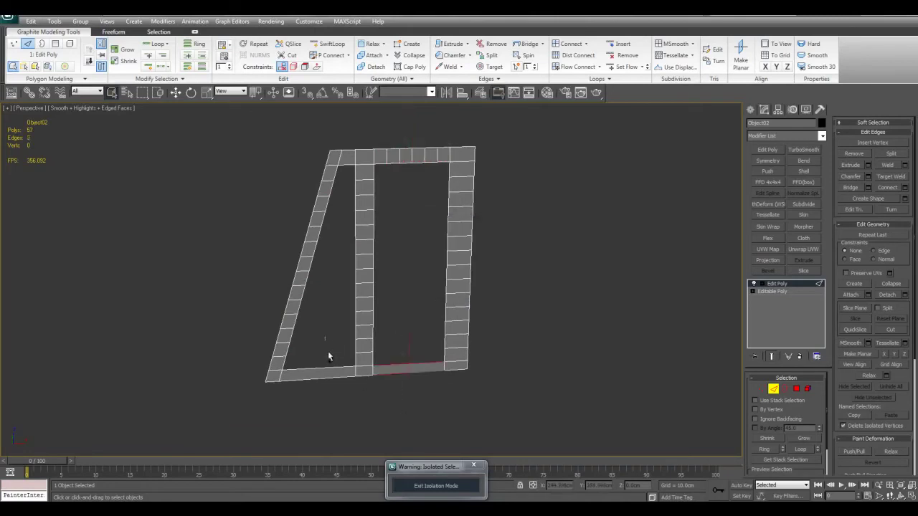
key(ctrl+shift+e)
click(458, 281)
Step: Connect the edge ring across the window frame's widest upright with 1 segment and return to object level
key(alt+r)
key(ctrl+shift+e)
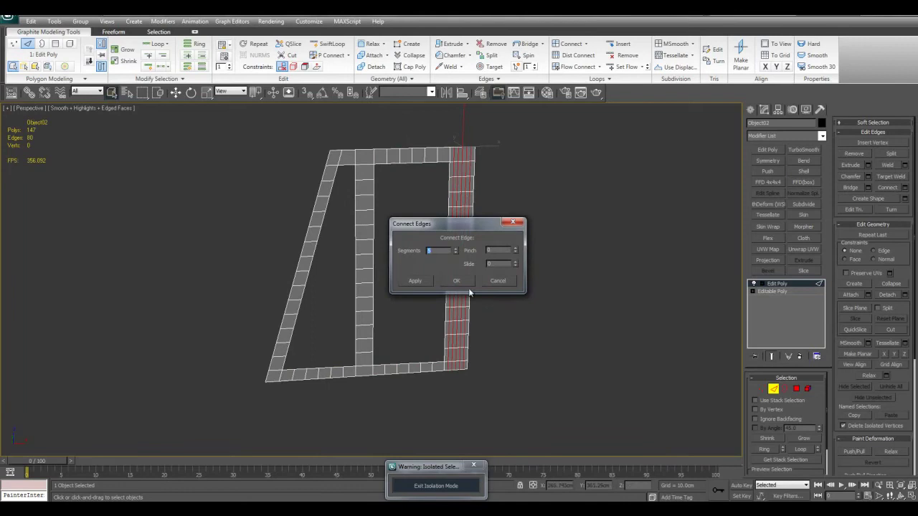
text(1)
click(462, 282)
key(1)
key(1)
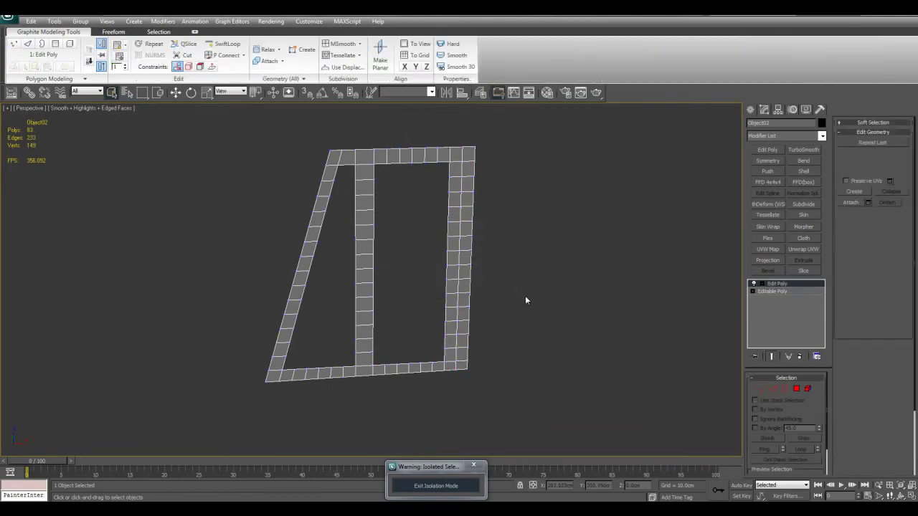
click(526, 296)
click(451, 275)
Step: Thicken the window frame with a Shell modifier at an outer amount of 2 cm and leave isolation
alt+middle_drag(486, 282, 567, 281)
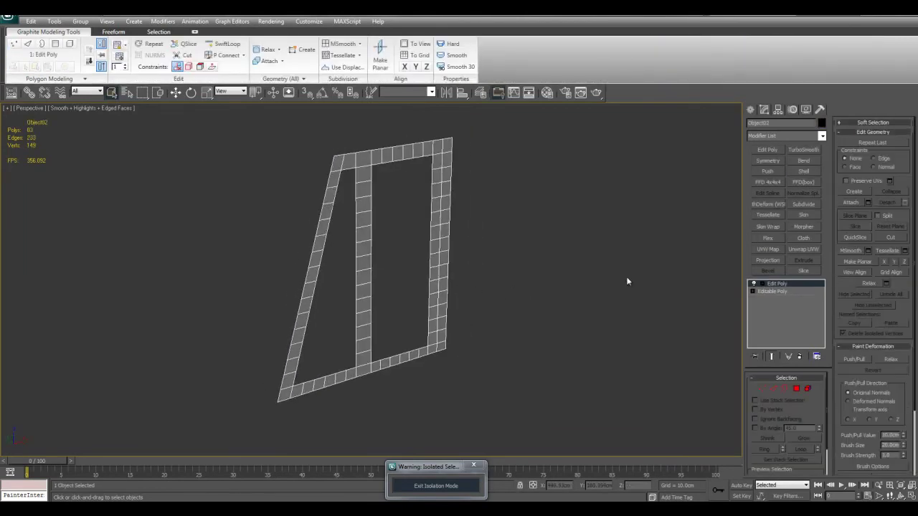
click(804, 172)
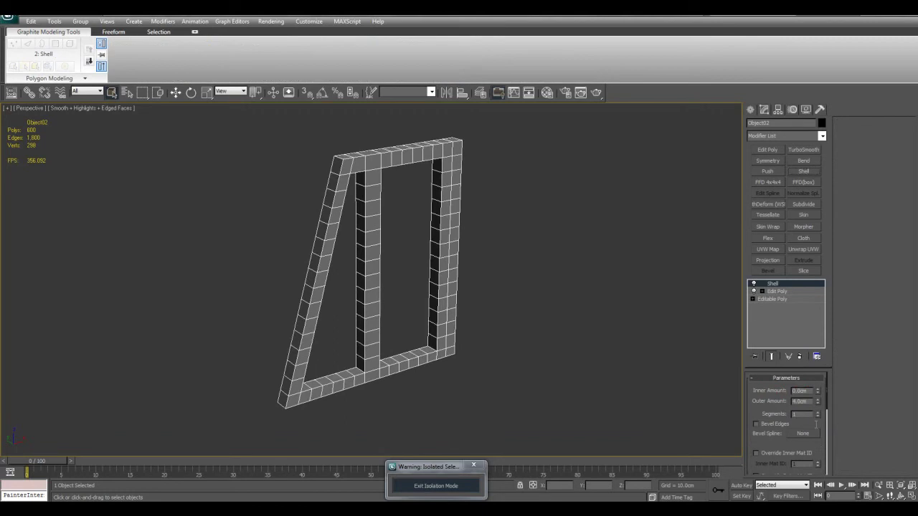
text(2)
key(Return)
click(466, 486)
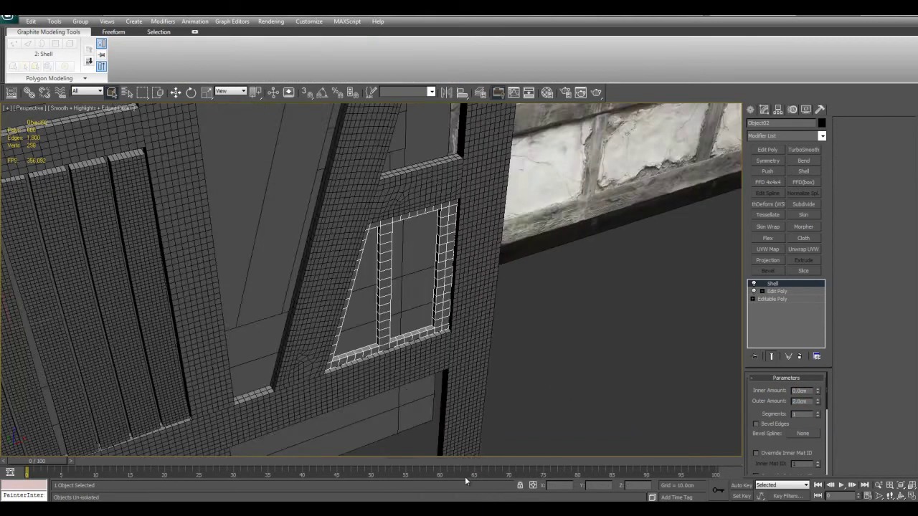
Step: Compare the timber frame, plank shutter and window frame with the reference photo beside them
scroll(517, 391, up, 3)
scroll(516, 391, down, 15)
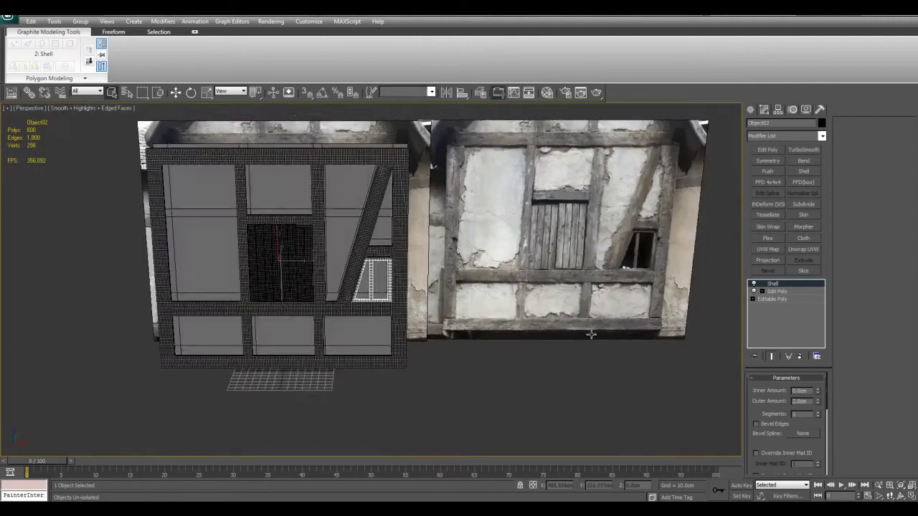
middle_drag(590, 332, 629, 319)
scroll(514, 314, up, 3)
middle_drag(567, 204, 340, 280)
click(340, 279)
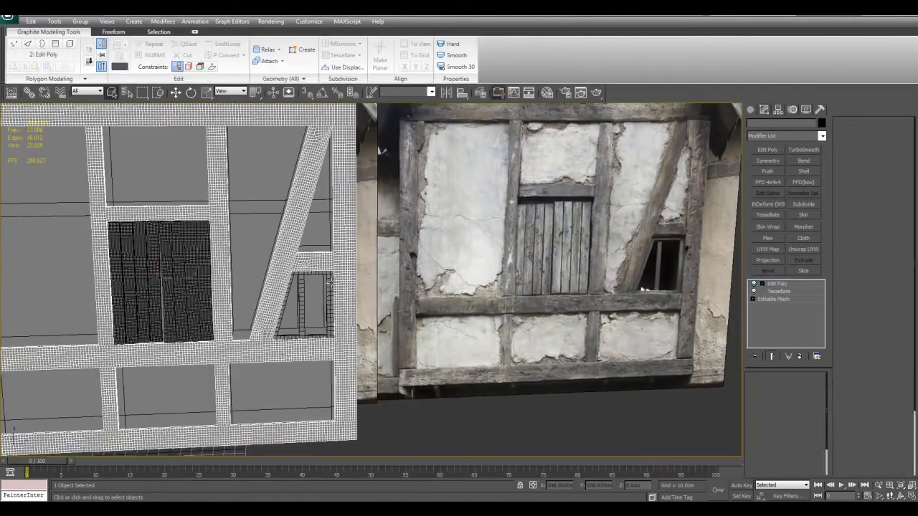
ctrl+click(189, 270)
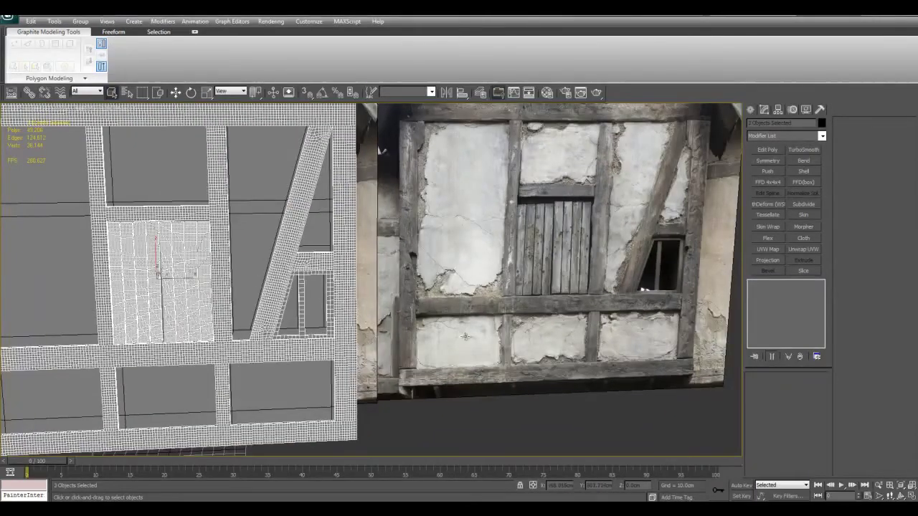
middle_drag(465, 336, 580, 264)
click(560, 389)
middle_drag(420, 334, 624, 353)
alt+middle_drag(341, 264, 386, 270)
Step: Delete all four Edit Poly modifiers from the wall plane behind the timber frame, keeping its Editable Poly base
click(357, 261)
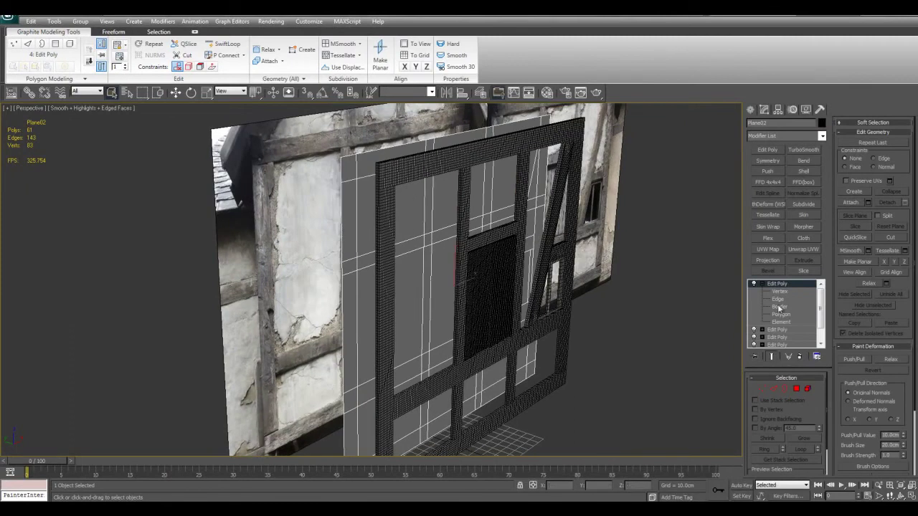
click(762, 284)
click(754, 285)
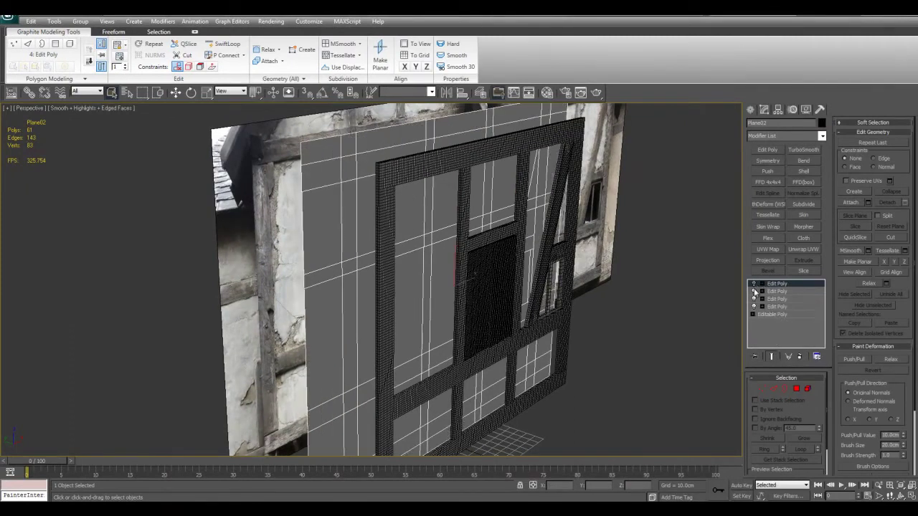
click(753, 300)
click(753, 306)
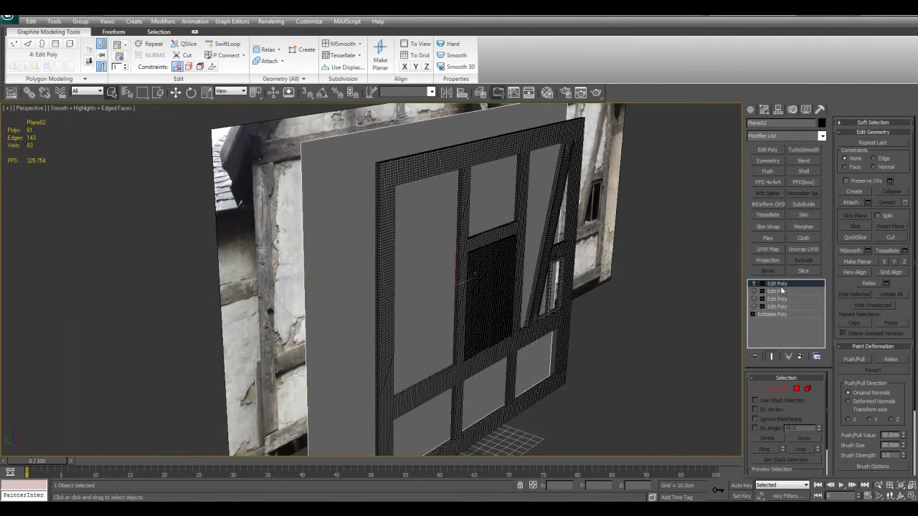
shift+click(776, 307)
right_click(780, 288)
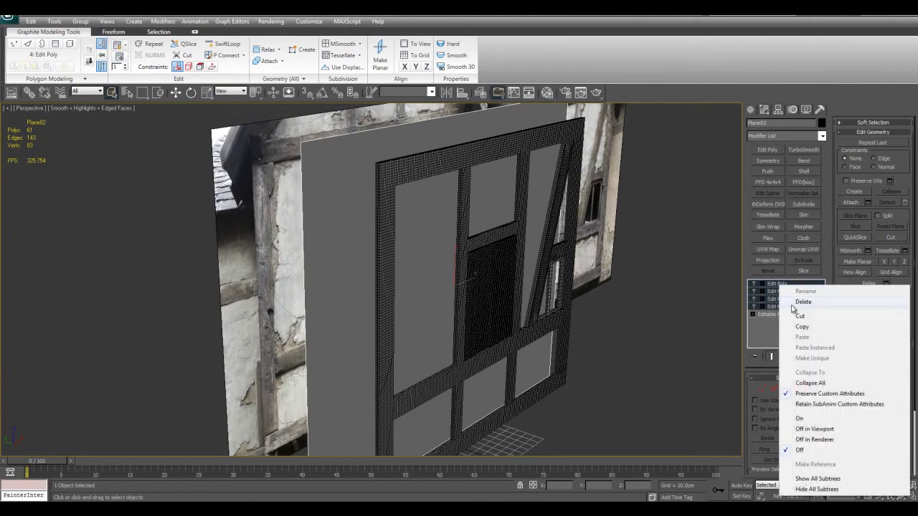
click(792, 306)
Step: Isolate the wall plane together with the reference photo plane and show them in a maximized Front view
middle_drag(454, 288, 488, 287)
ctrl+click(295, 279)
key(alt+q)
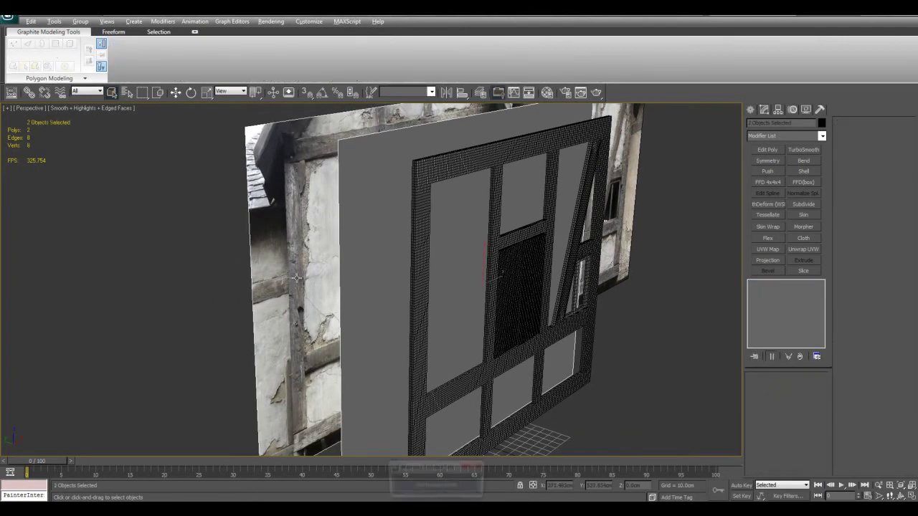
key(alt+w)
click(607, 232)
key(alt+w)
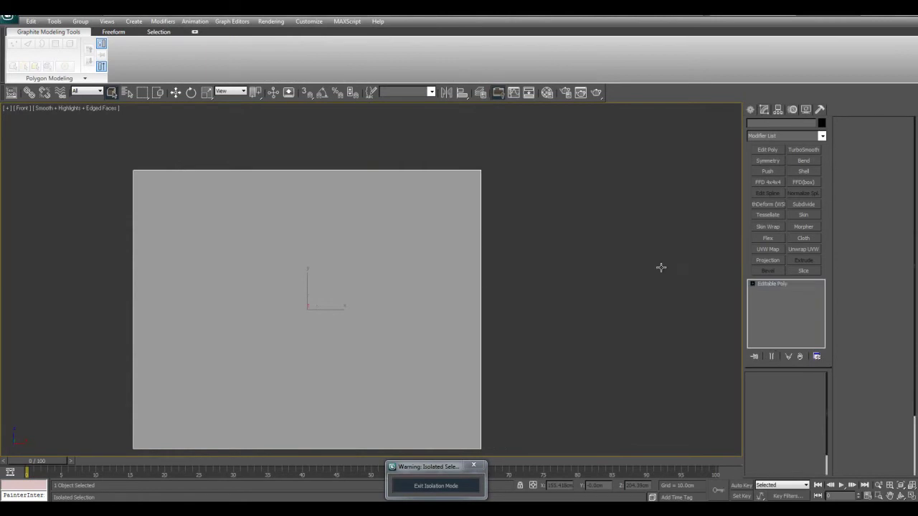
Step: Make the wall plane see-through over the reference photo and add an Edit Poly modifier at vertex level
key(alt+x)
click(771, 150)
middle_drag(512, 289, 575, 246)
scroll(550, 267, down, 2)
key(1)
scroll(569, 253, up, 3)
middle_drag(583, 317, 585, 254)
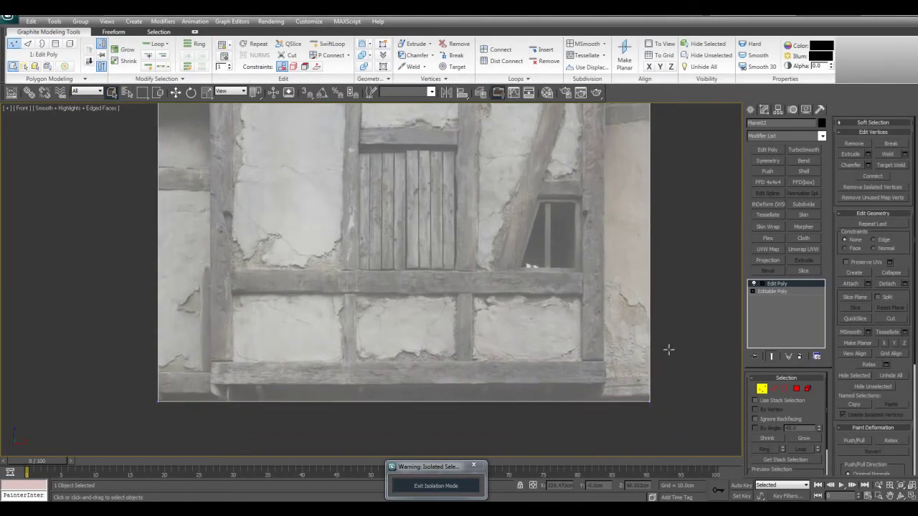
Step: Add edge loops to the wall plane along the bottom beam, the top beam and both outer posts of the photo
key(alt+s)
click(636, 371)
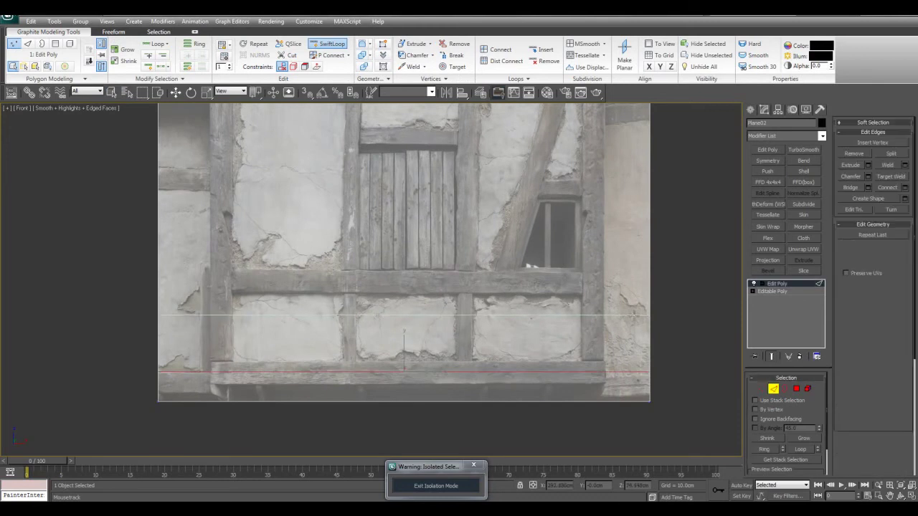
right_click(628, 302)
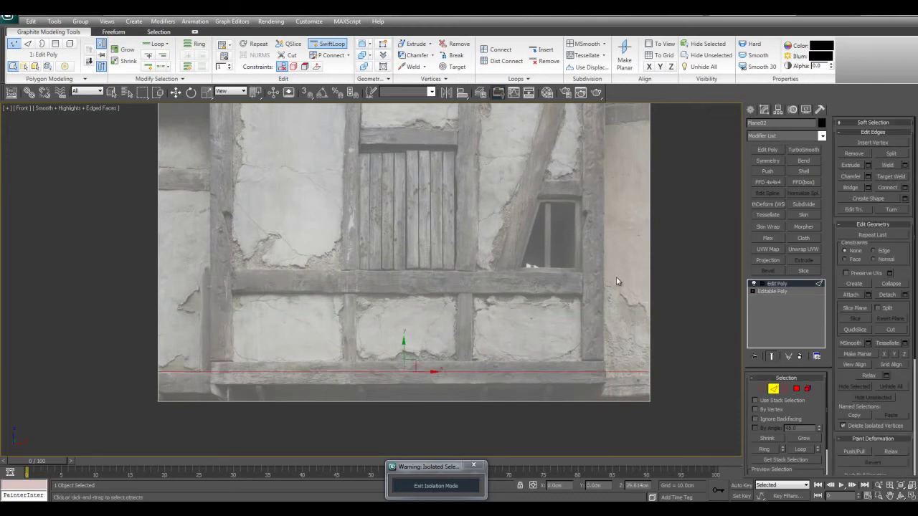
middle_drag(601, 277, 597, 289)
middle_drag(597, 189, 596, 298)
key(alt+s)
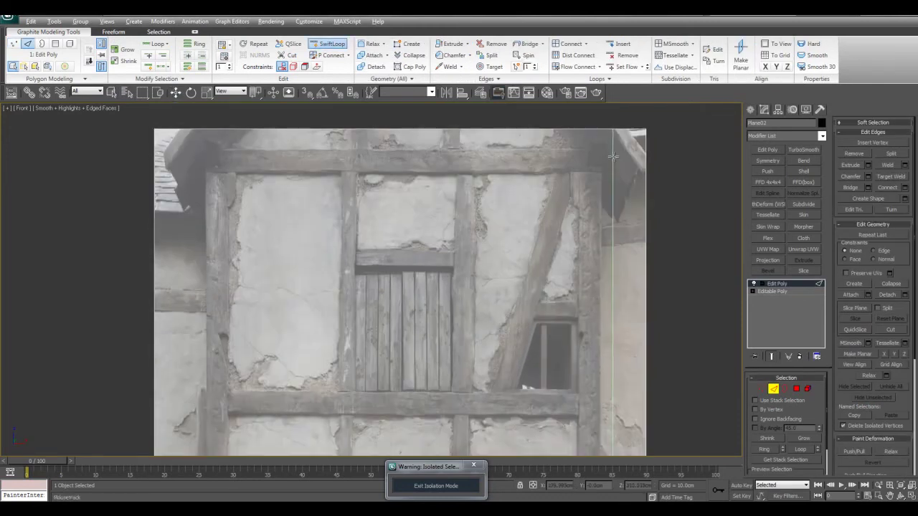
click(631, 159)
click(588, 171)
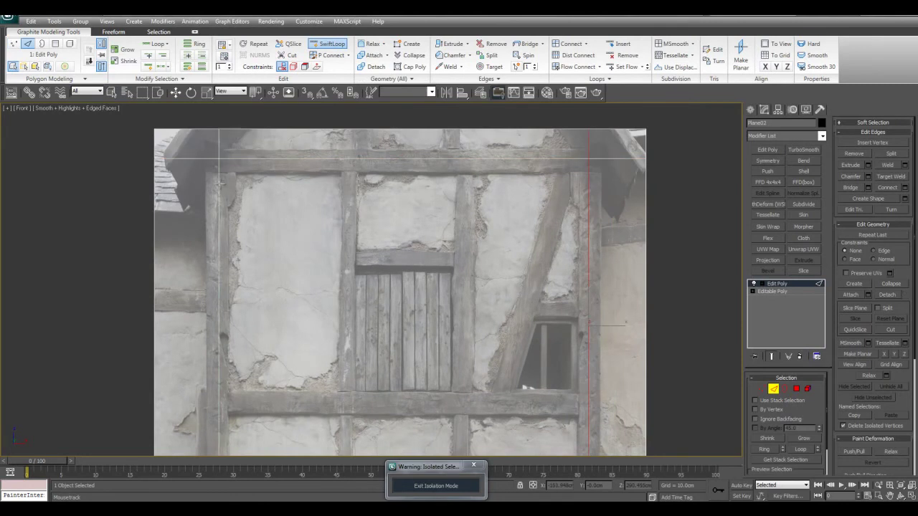
click(218, 187)
right_click(218, 188)
Step: Add horizontal loops along the shutter's lintel and the middle beam, plus vertical loops along the two posts flanking the shutter
key(q)
click(449, 277)
middle_drag(496, 316, 493, 233)
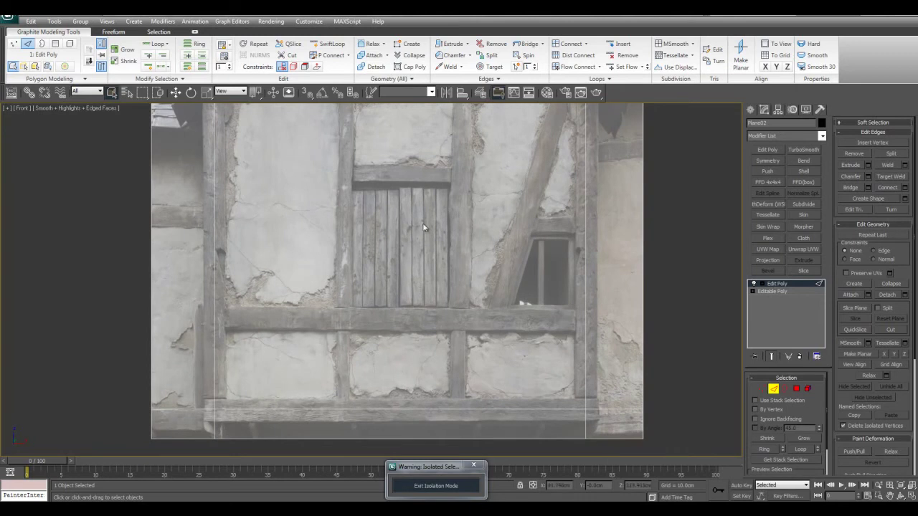
scroll(423, 228, up, 3)
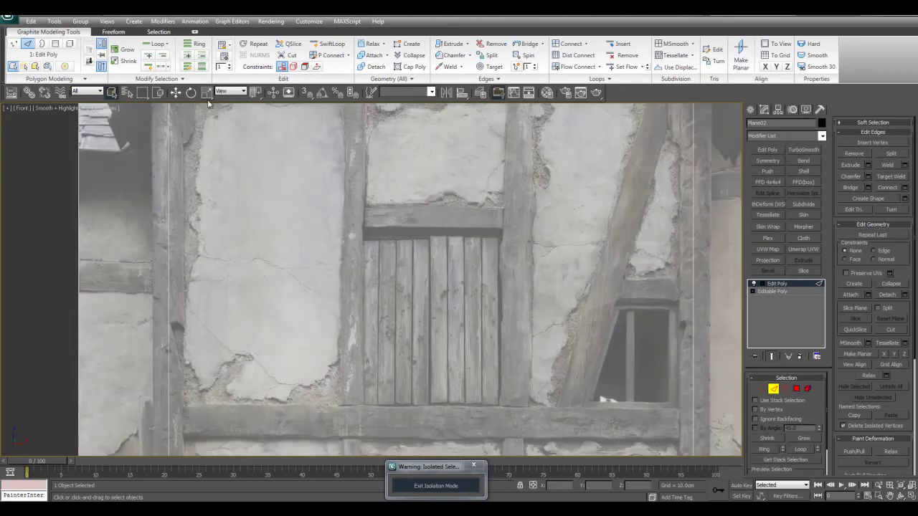
middle_drag(571, 304, 574, 289)
key(alt+1)
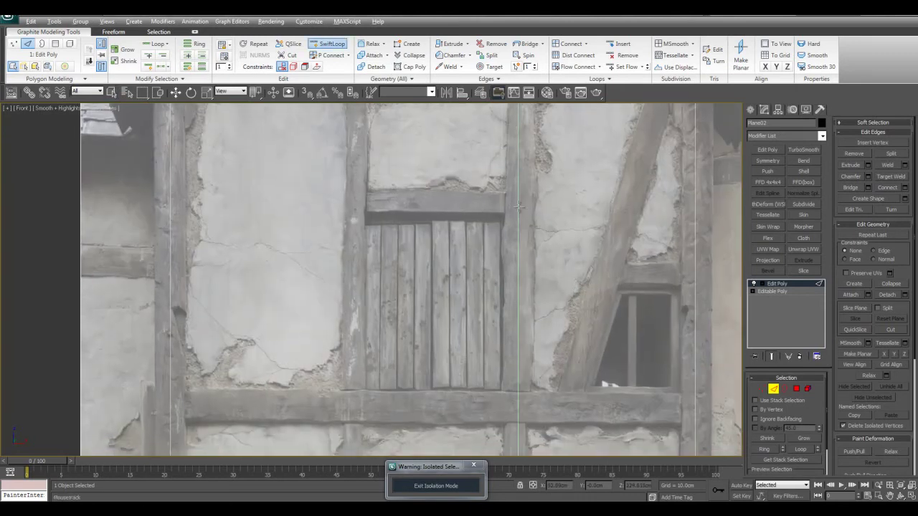
click(697, 203)
middle_drag(650, 337, 652, 258)
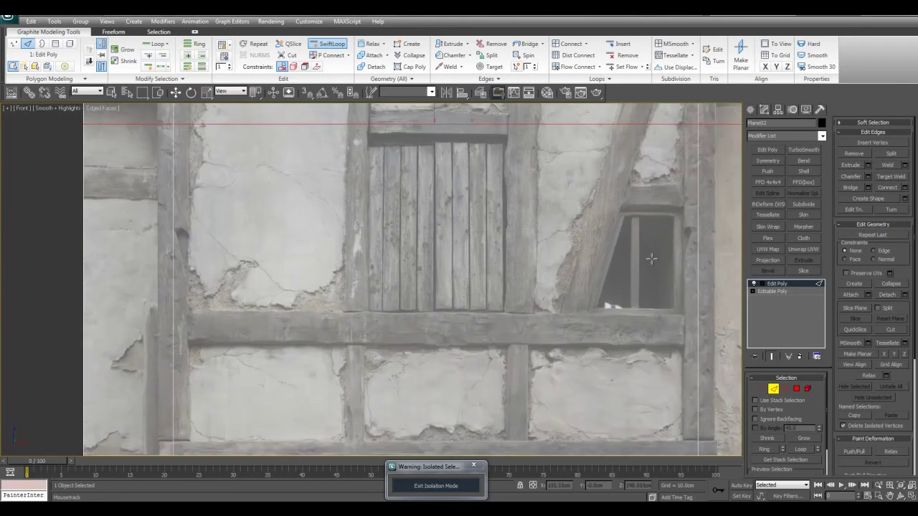
click(700, 329)
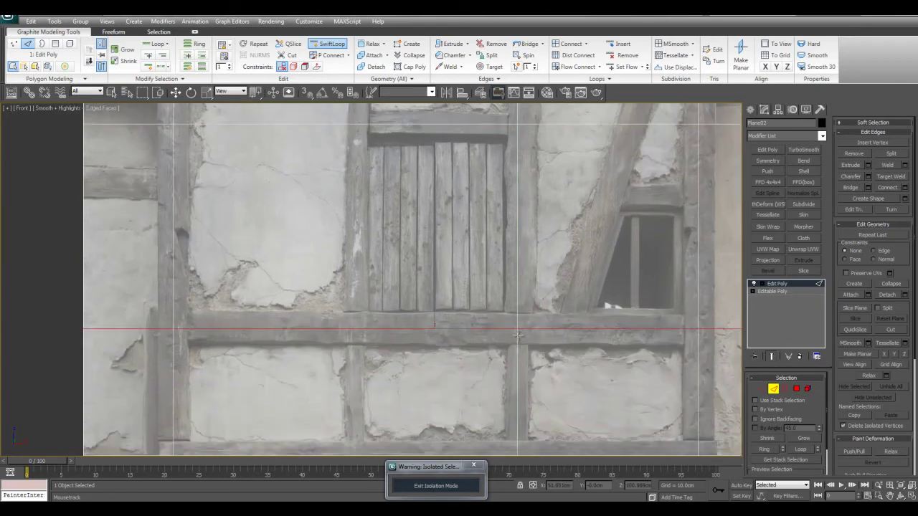
click(518, 330)
click(355, 331)
middle_drag(700, 232, 639, 232)
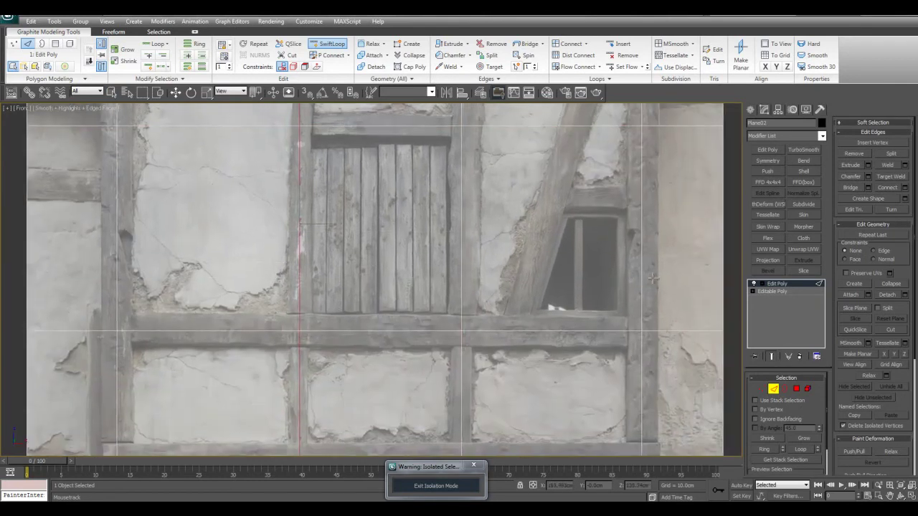
right_click(639, 232)
Step: Add a horizontal loop along the small window's lintel and cut a slanted edge from it down the brace to the middle beam
key(alt+s)
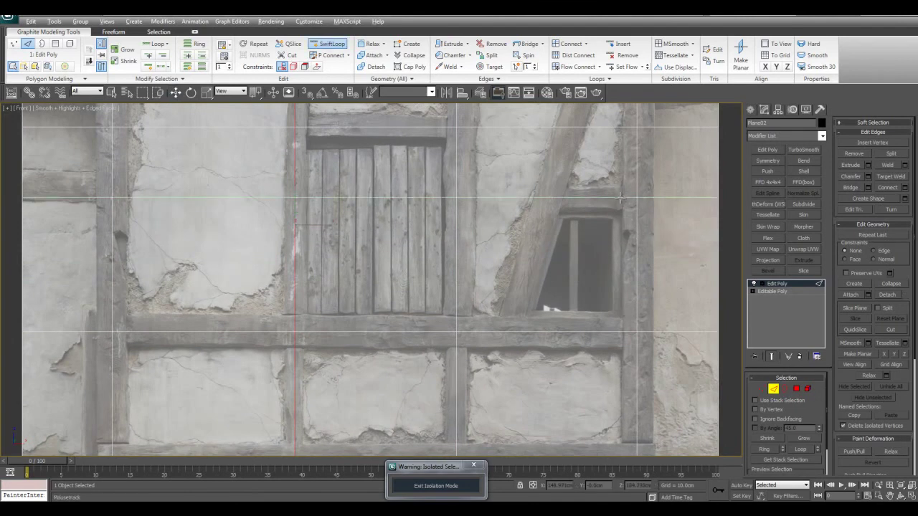
click(622, 198)
right_click(591, 285)
key(1)
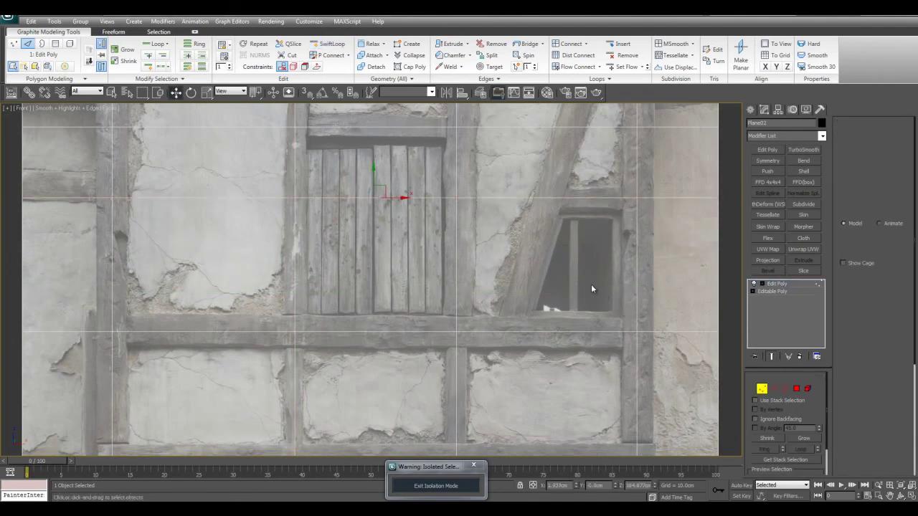
key(q)
key(1)
key(alt+c)
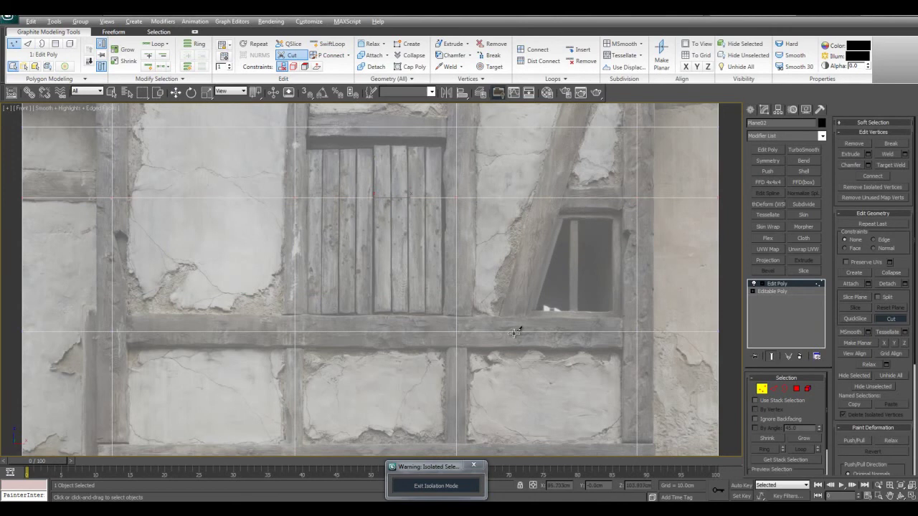
right_click(597, 202)
scroll(567, 272, down, 2)
Step: Delete the wall polygons covering the plank shutter and the small slanted window to open both holes
key(4)
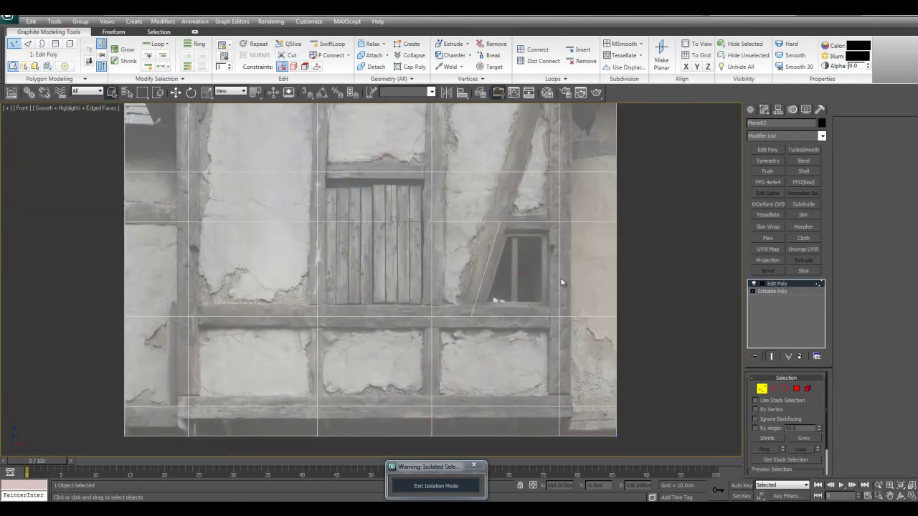
click(529, 278)
ctrl+click(368, 271)
ctrl+click(373, 208)
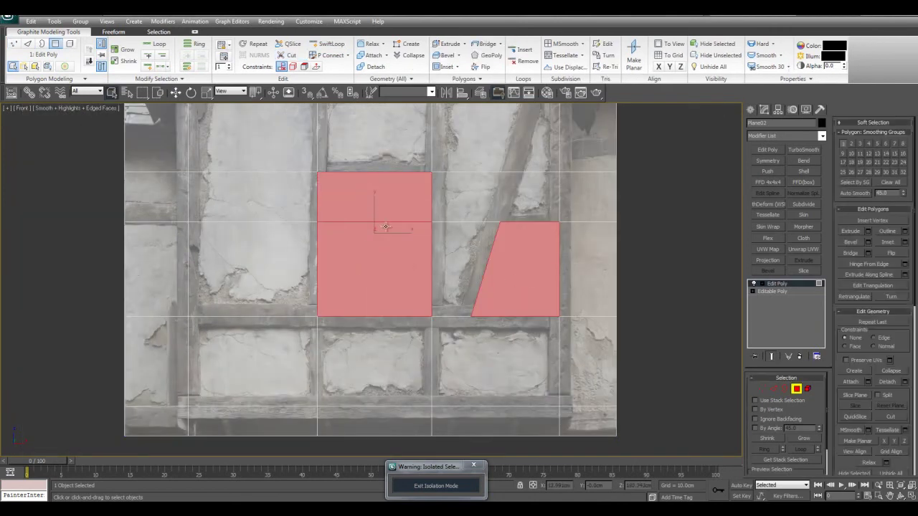
key(Delete)
middle_drag(417, 242, 409, 242)
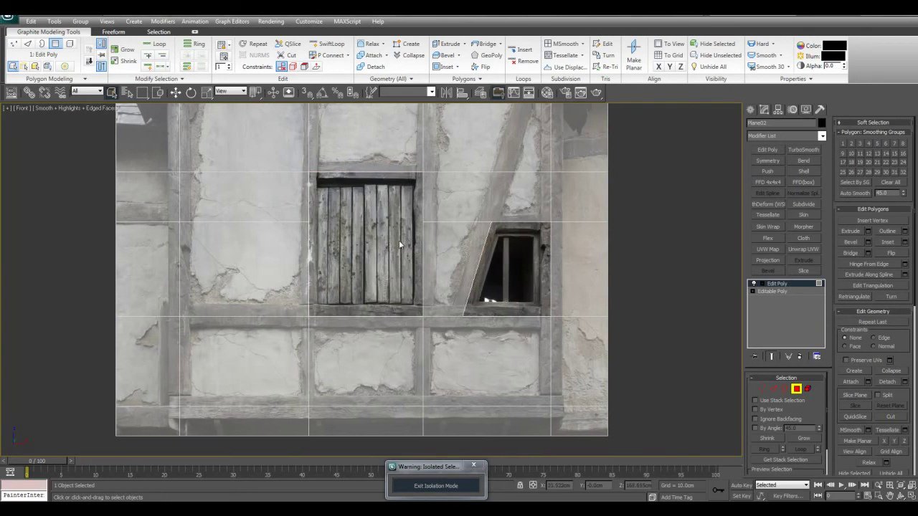
middle_drag(458, 247, 462, 265)
key(4)
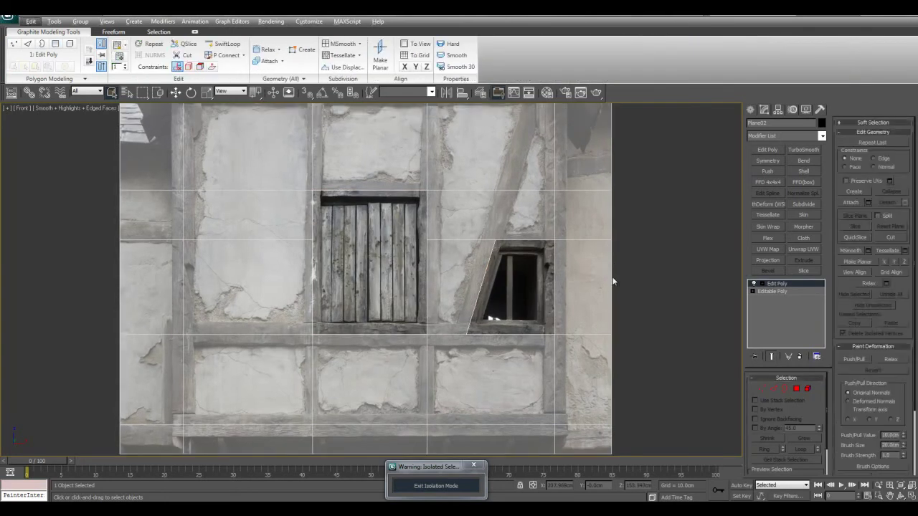
Step: Isolate the wall plane on its own and add a second Edit Poly modifier
key(alt+q)
click(768, 149)
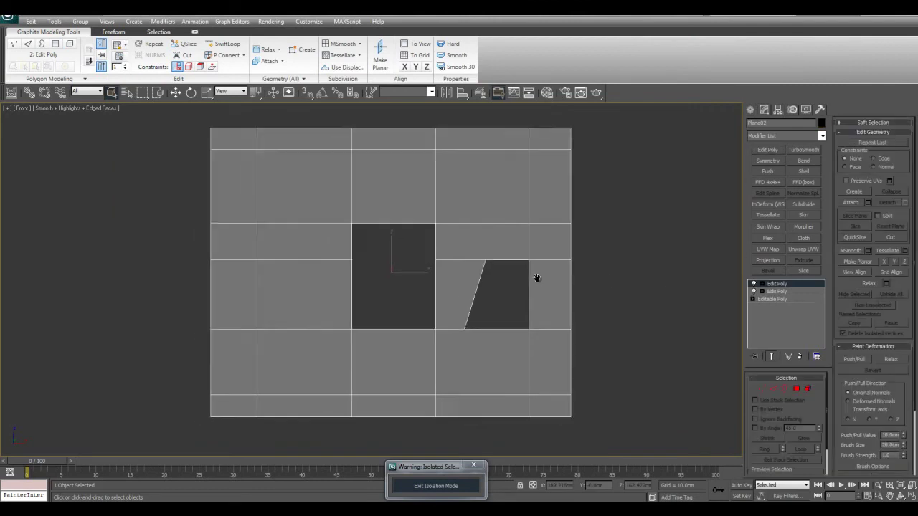
scroll(535, 277, up, 3)
Step: Insert a vertical edge above the small window and connect it down to the opening's upper slanted corner
mouse_move(543, 279)
middle_down()
mouse_move(552, 346)
mouse_move(564, 309)
mouse_move(554, 295)
mouse_move(543, 326)
middle_up()
key(alt+1)
click(528, 218)
right_click(529, 221)
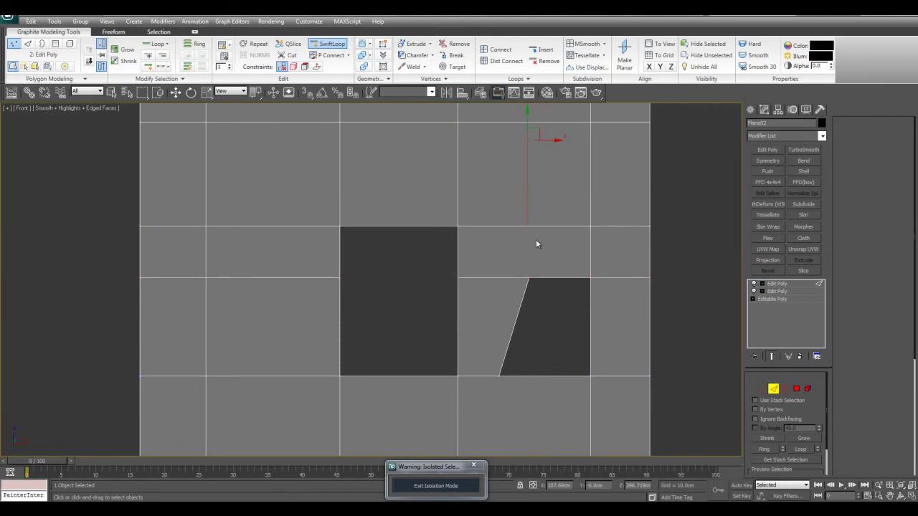
drag(518, 215, 548, 318)
key(ctrl+shift+e)
Step: Insert a vertical edge in the bottom strip and connect it up to the small window's lower slanted corner
middle_drag(540, 399, 546, 276)
key(alt+1)
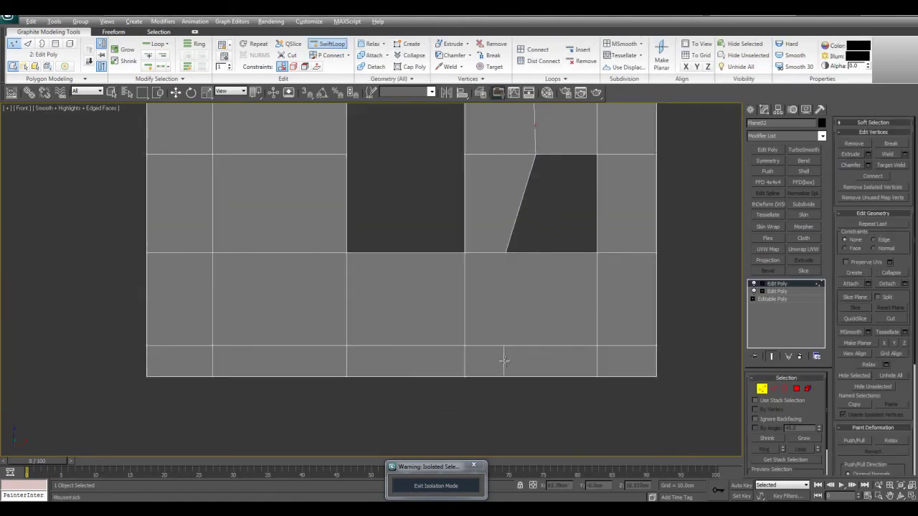
click(503, 360)
right_click(530, 337)
key(ctrl+shift+e)
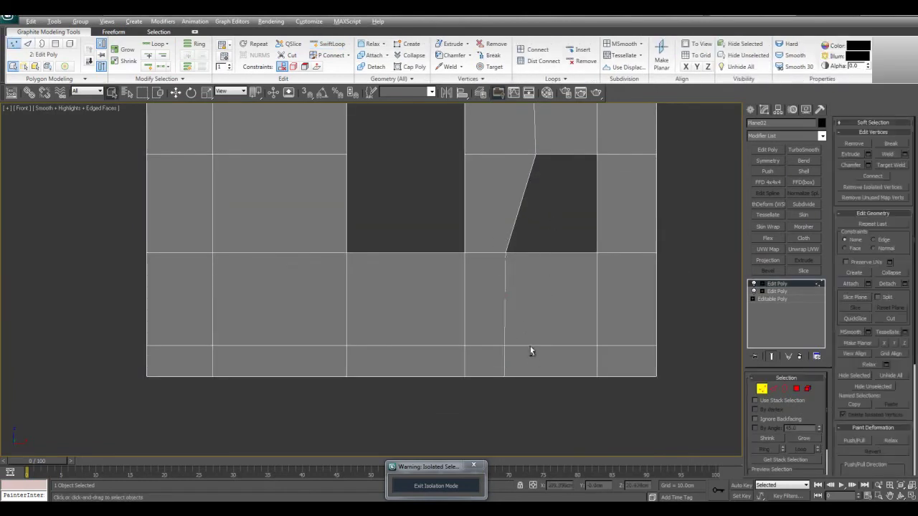
Step: Shift the vertices of the new vertical edges below and above the small window to the right for more even spacing
scroll(531, 348, down, 2)
middle_drag(521, 285, 527, 301)
key(w)
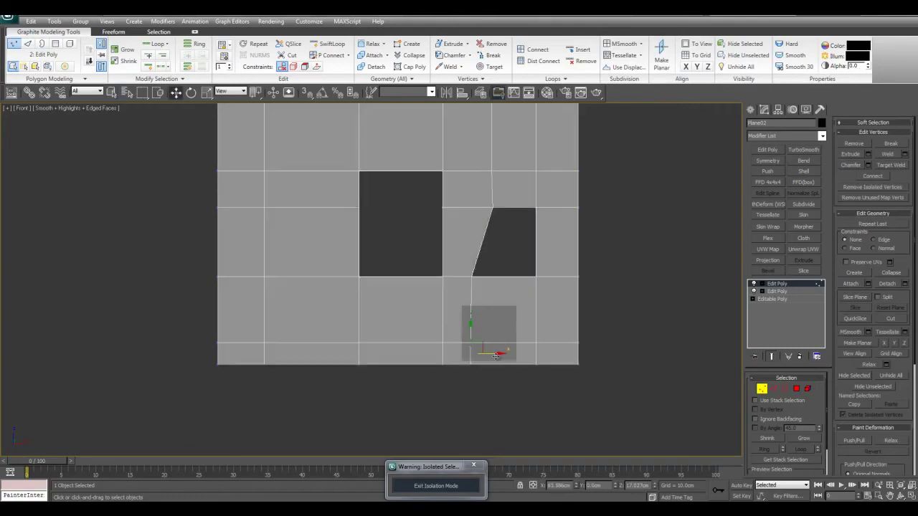
drag(493, 355, 517, 356)
middle_drag(526, 160, 549, 284)
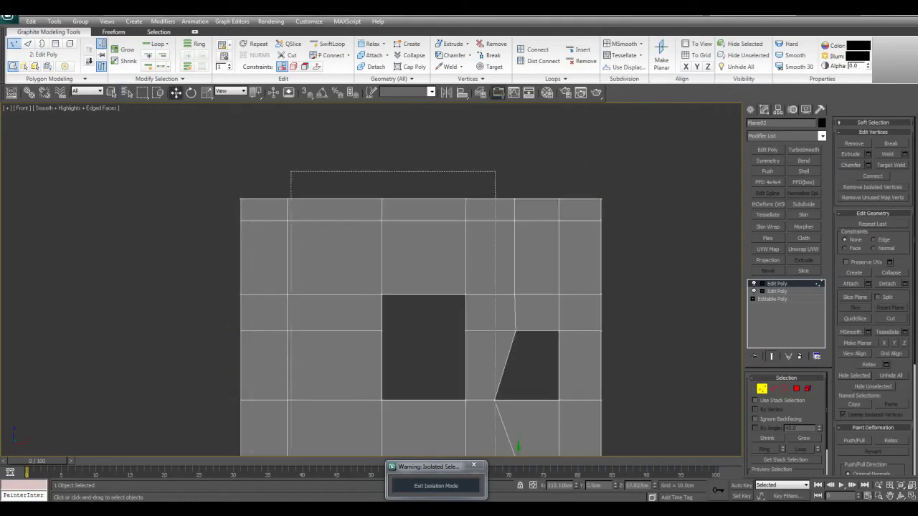
drag(564, 448, 532, 309)
middle_drag(527, 244, 551, 168)
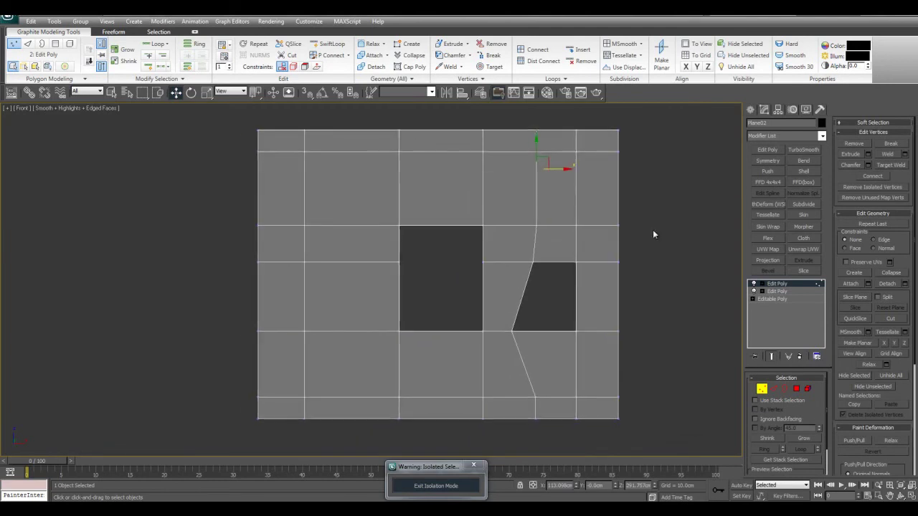
Step: Apply a Tessellate modifier to the whole wall plane
click(782, 283)
key(q)
middle_drag(638, 243, 625, 246)
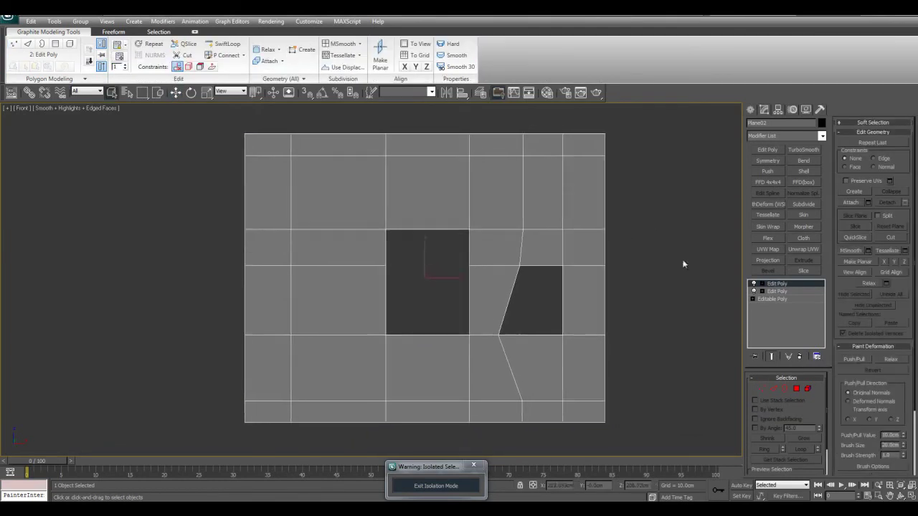
click(776, 218)
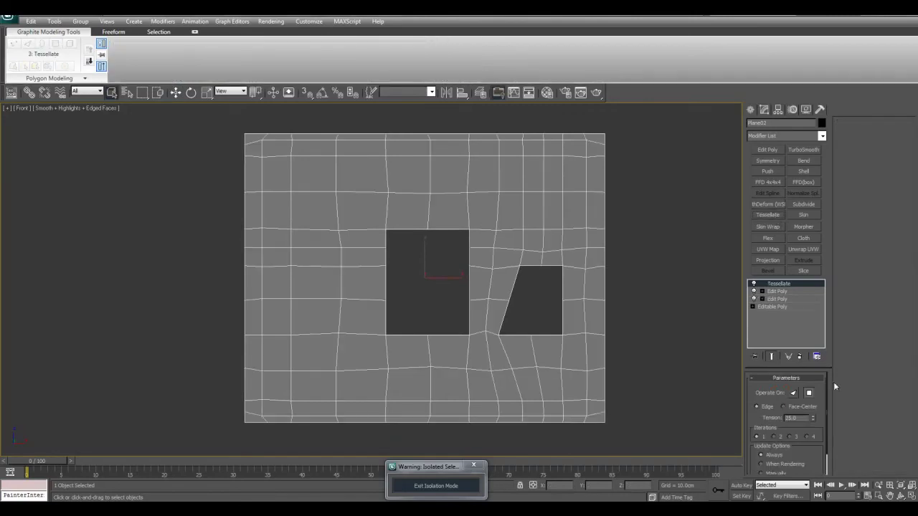
Step: In the upper Edit Poly, connect the wide column left of the shutter opening with a vertical edge loop
click(777, 291)
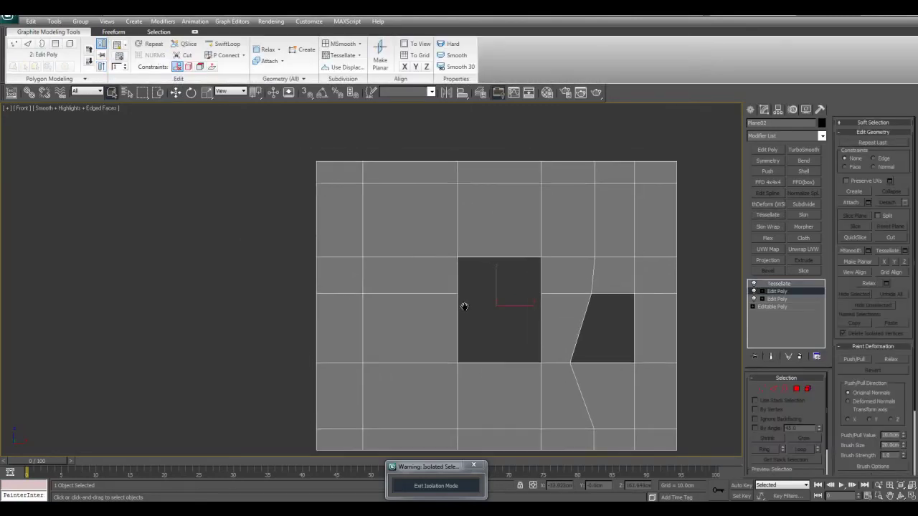
key(2)
key(alt+r)
key(ctrl+shift+e)
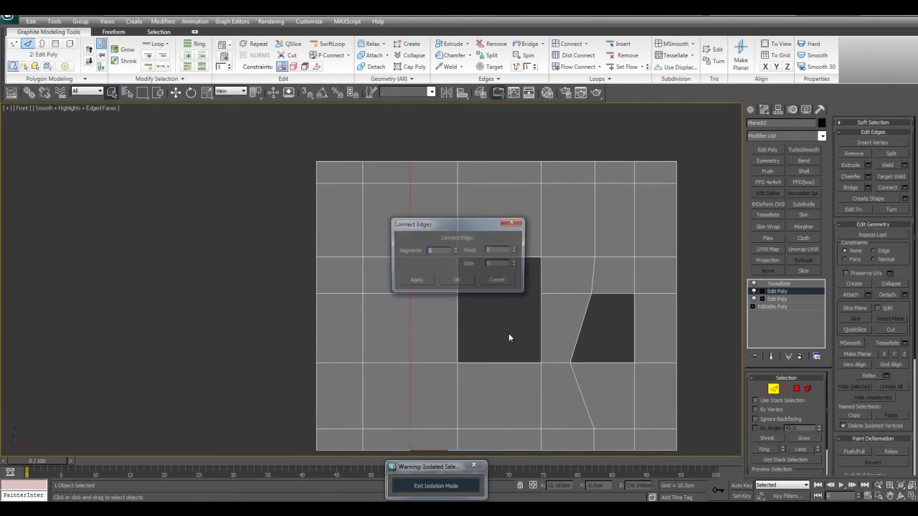
click(461, 280)
Step: Connect the tall row above the shutter opening with a horizontal edge loop across the wall
drag(442, 196, 465, 214)
key(alt+r)
key(ctrl+shift+e)
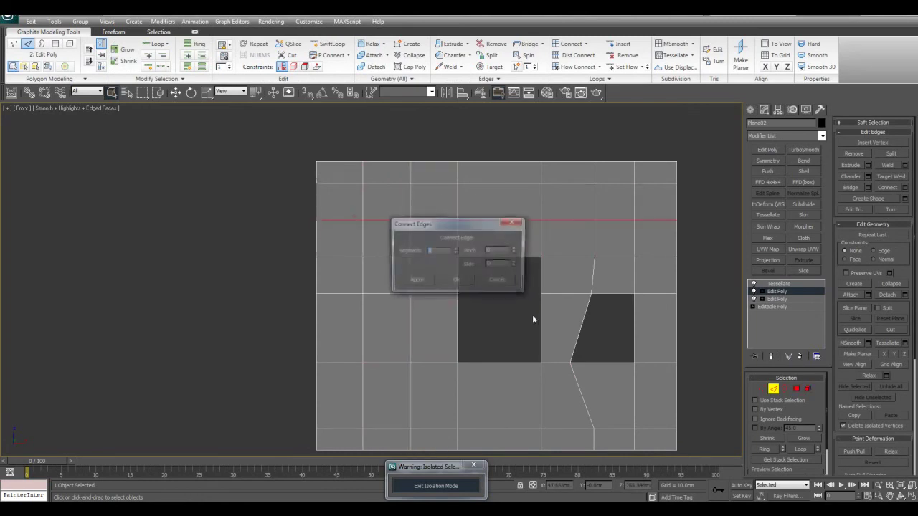
click(463, 281)
Step: Connect the row beneath both openings with a horizontal edge loop across the wall
drag(518, 397, 552, 399)
middle_drag(552, 395, 503, 352)
key(alt+r)
key(ctrl+shift+e)
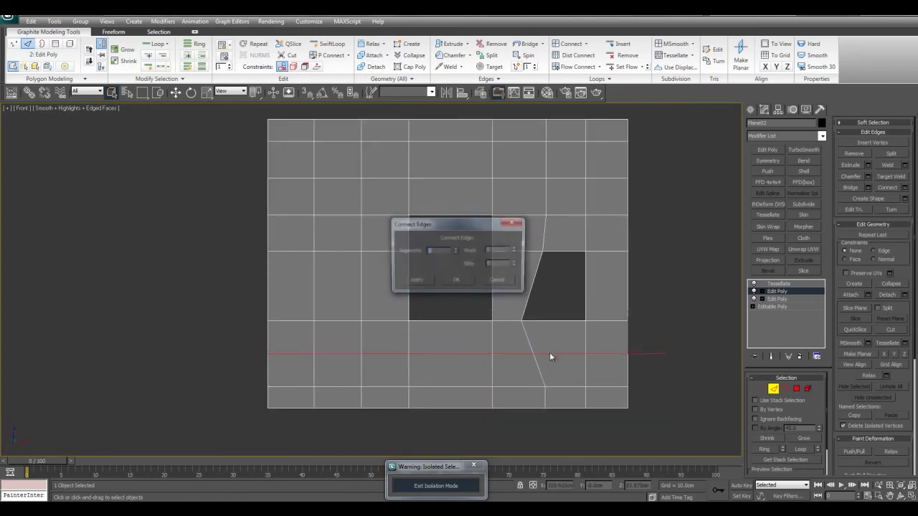
click(461, 279)
Step: Connect the column above and below the shutter opening with a central vertical edge line
drag(452, 372, 477, 391)
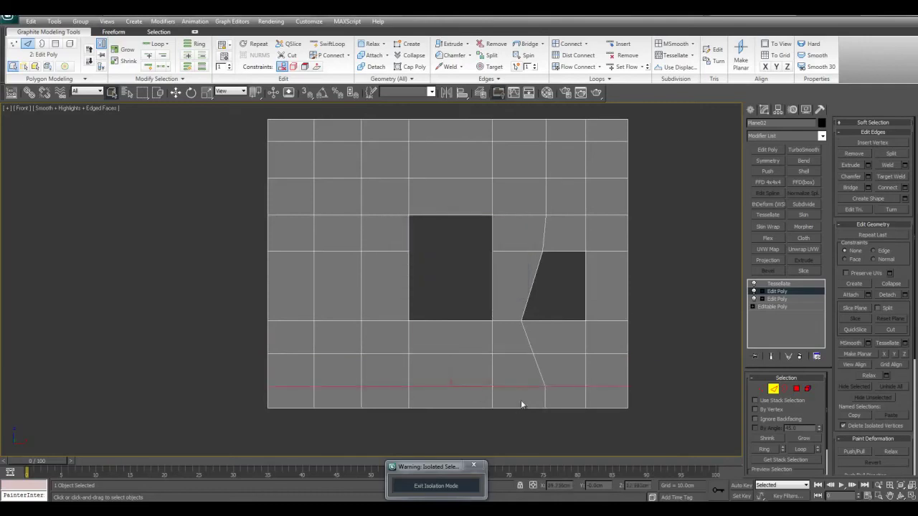
key(r)
key(q)
drag(461, 271, 462, 277)
key(alt+r)
key(ctrl+shift+e)
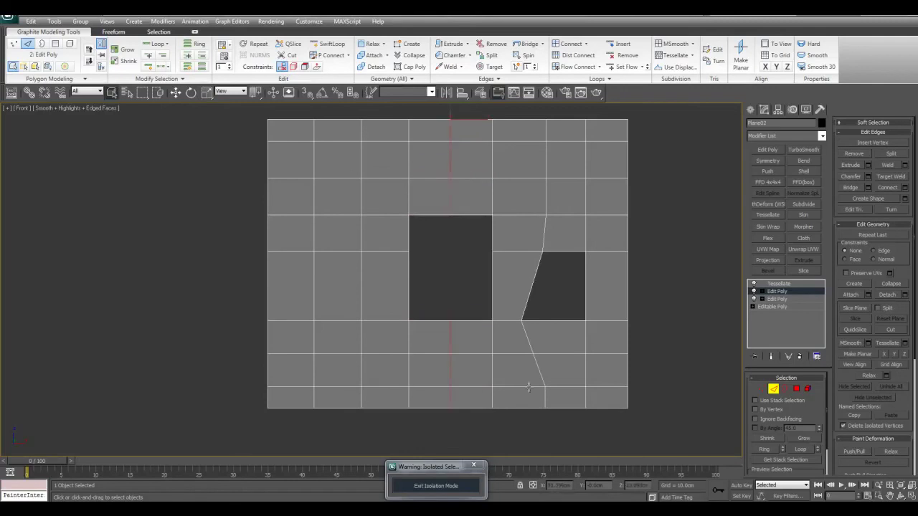
click(459, 281)
key(4)
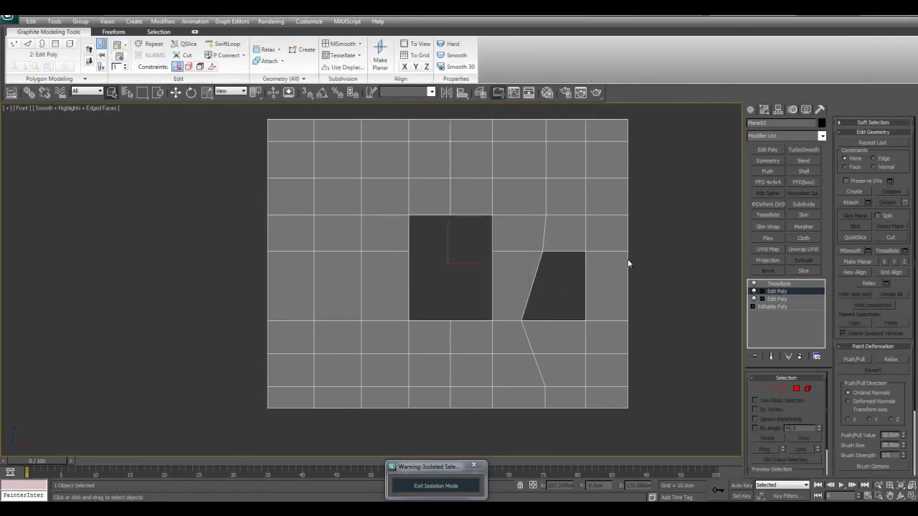
Step: Delete the Tessellate modifier from the wall plane in a maximized Perspective view and exit isolation to show the whole scene
click(790, 284)
middle_drag(586, 287, 578, 287)
key(alt+w)
middle_click(595, 394)
key(alt+w)
mouse_move(625, 366)
alt+middle_down()
mouse_move(621, 328)
mouse_move(674, 315)
alt+middle_up()
right_click(787, 286)
click(801, 297)
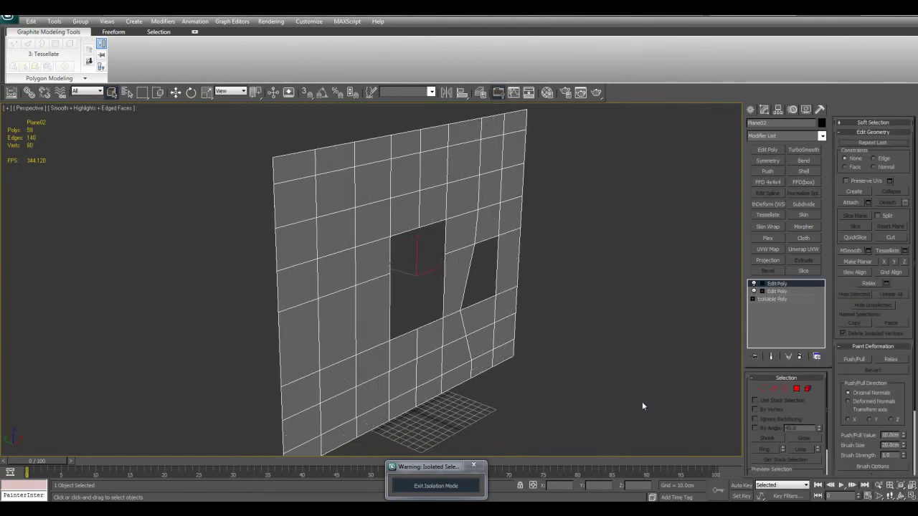
click(436, 486)
middle_drag(491, 355, 383, 341)
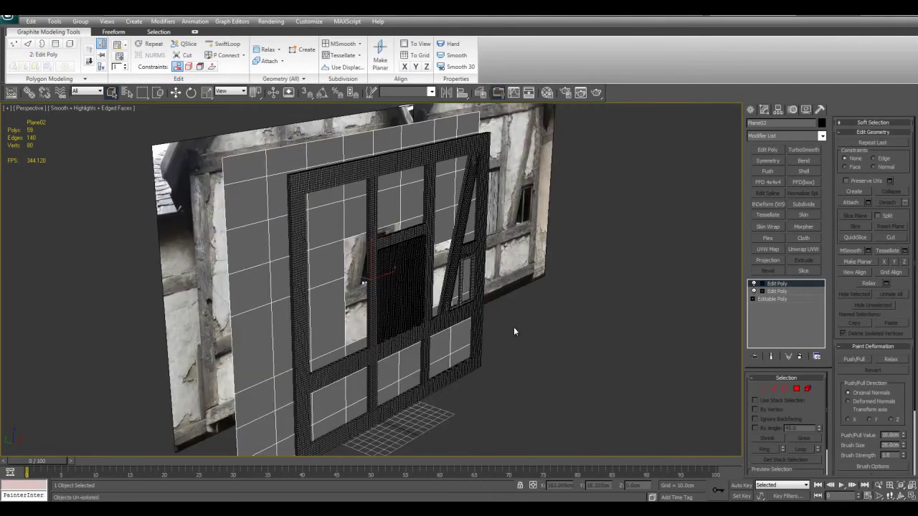
Step: Move the wall plane along Y to about -36.4 cm so it sits within the timber frame's depth
alt+middle_drag(514, 329, 493, 309)
scroll(494, 310, up, 3)
scroll(539, 313, down, 3)
key(w)
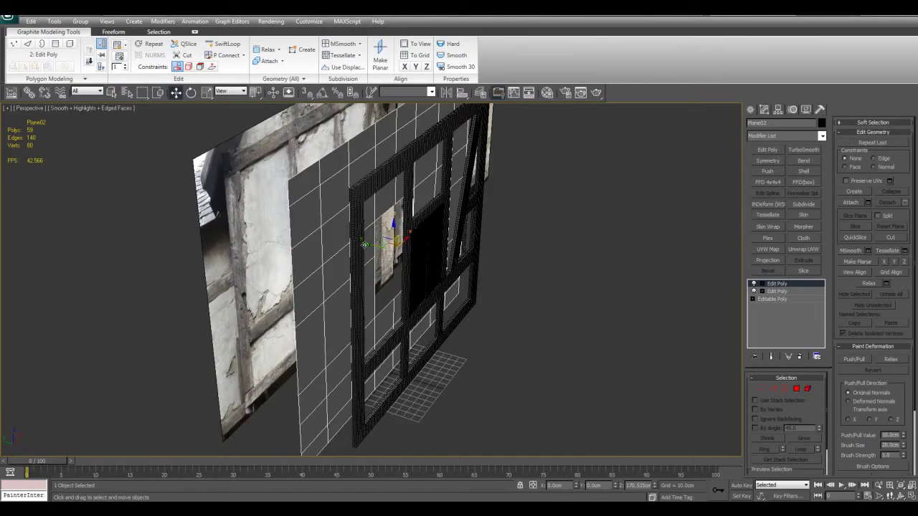
scroll(391, 253, up, 3)
drag(388, 234, 434, 254)
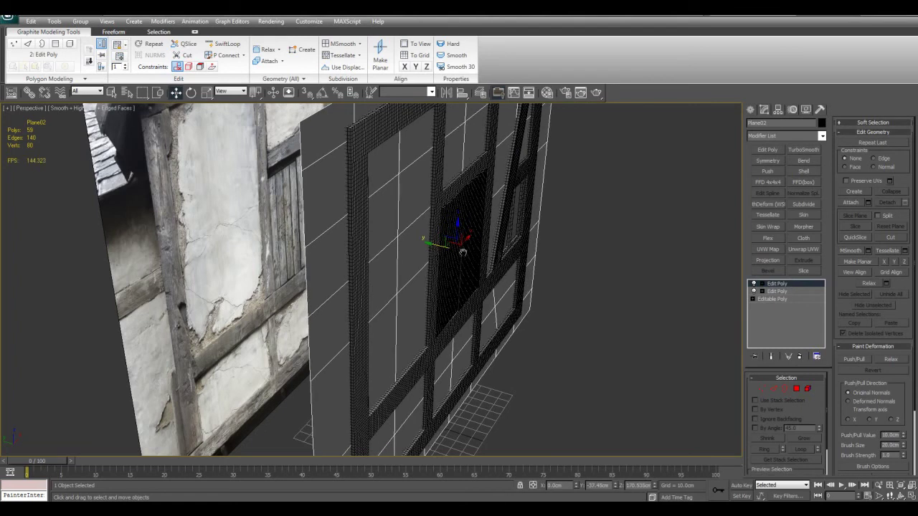
alt+middle_drag(463, 253, 487, 240)
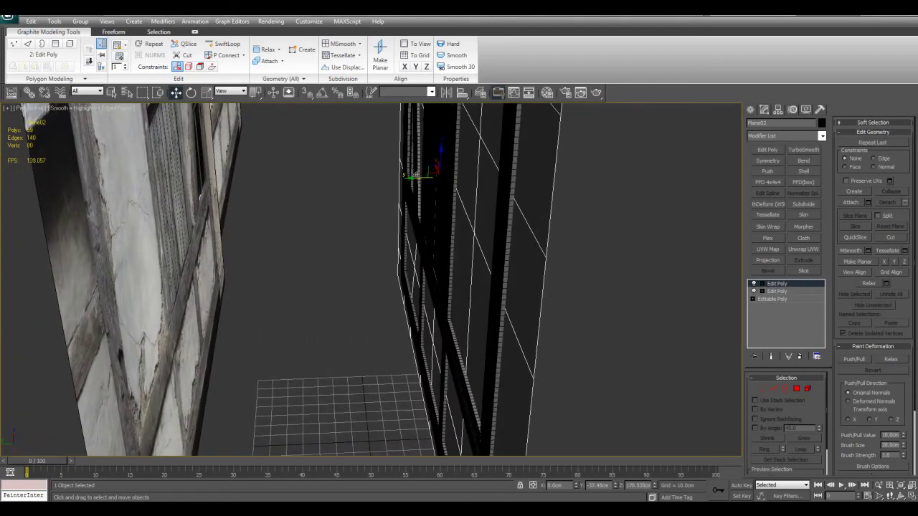
drag(415, 178, 413, 179)
alt+middle_drag(413, 179, 445, 211)
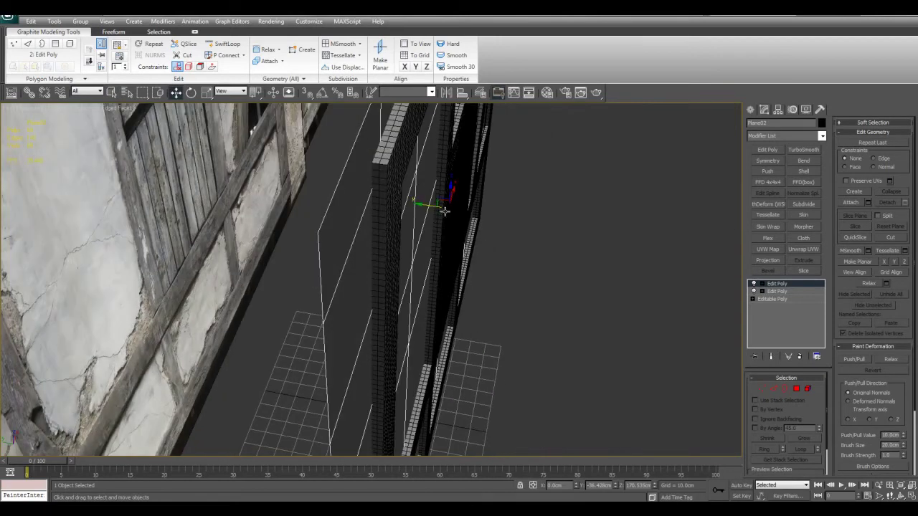
Step: Clone the wall plane as a single independent copy, offset about 1 cm along negative Y from the original
shift+drag(422, 205, 423, 206)
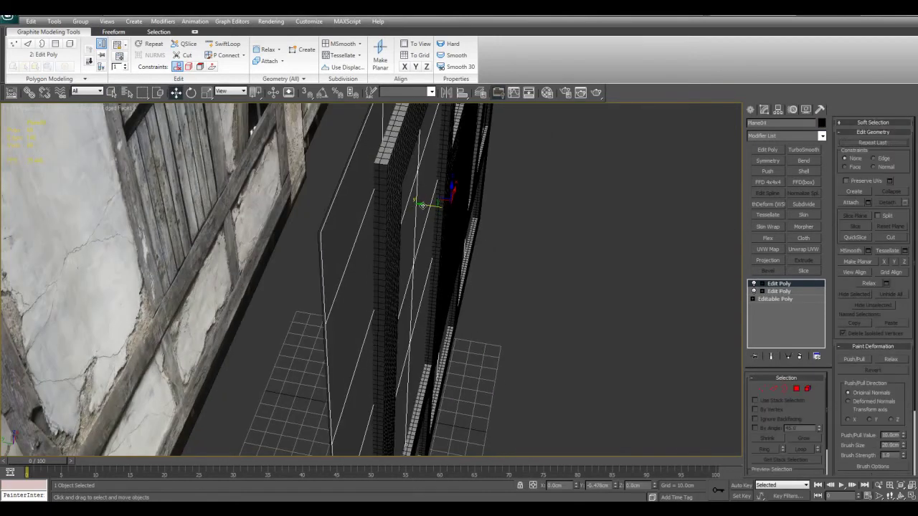
click(423, 205)
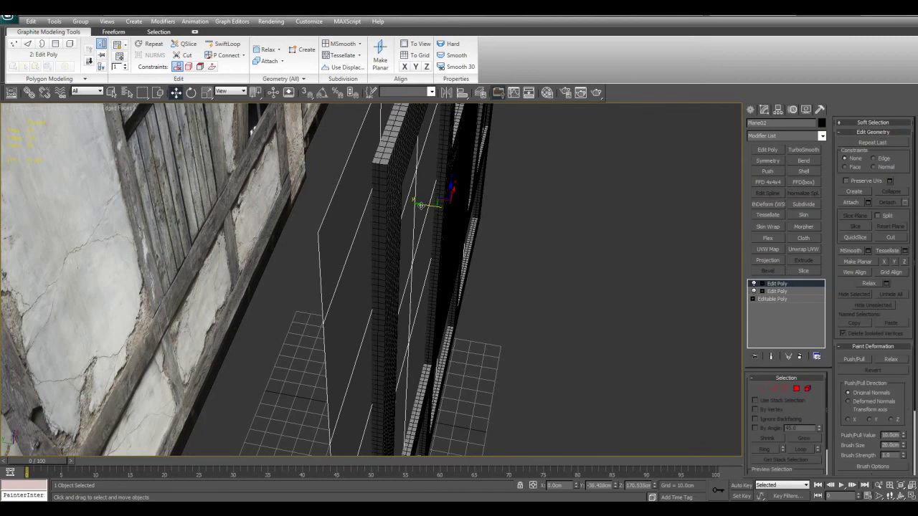
shift+drag(423, 205, 429, 206)
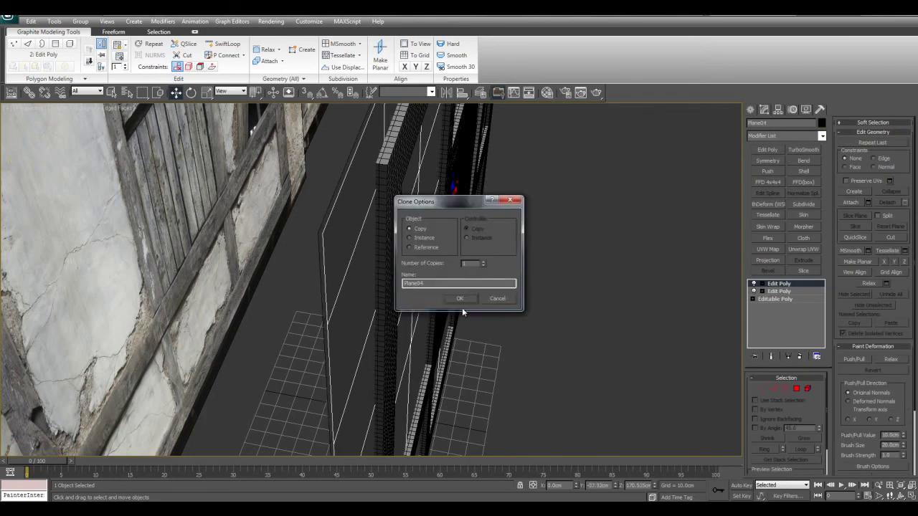
click(459, 296)
Step: Isolate the reference photo and examine the cracked, broken plaster around the beams above the shutter, then return to the full scene
middle_drag(382, 188, 437, 359)
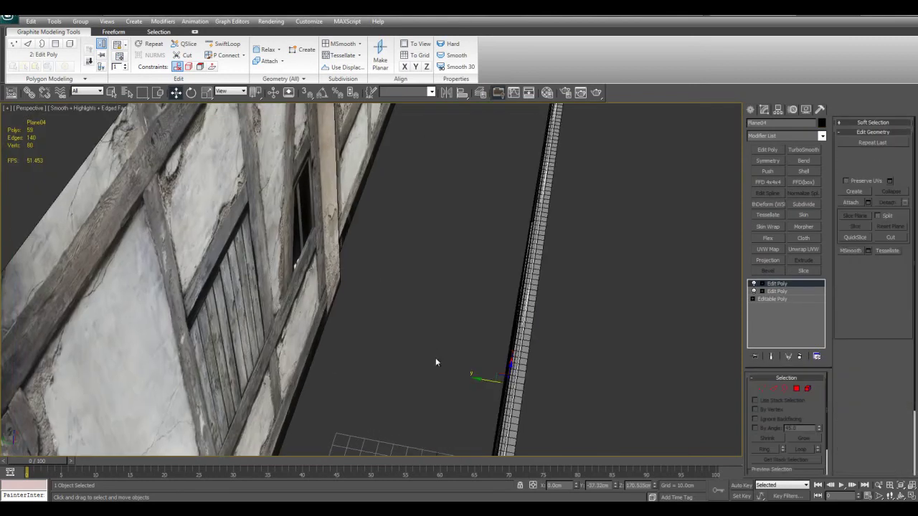
key(q)
click(269, 243)
key(alt+q)
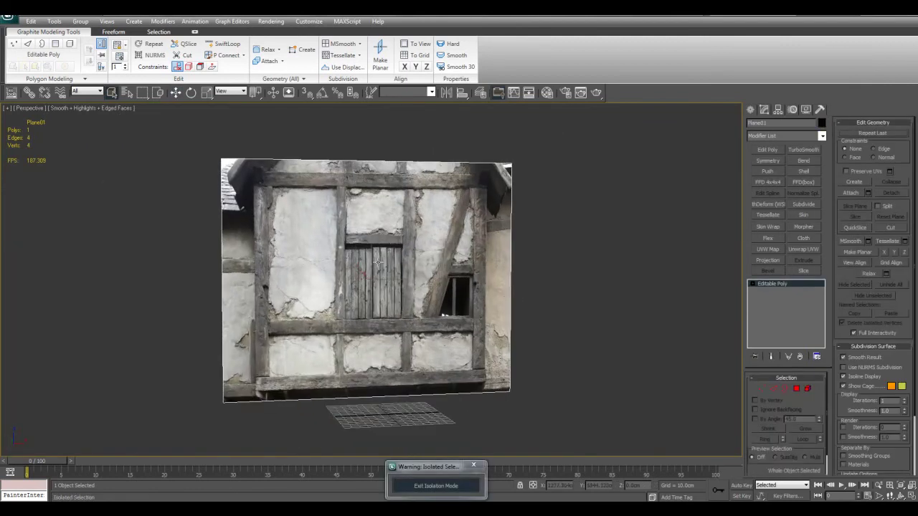
scroll(481, 301, up, 8)
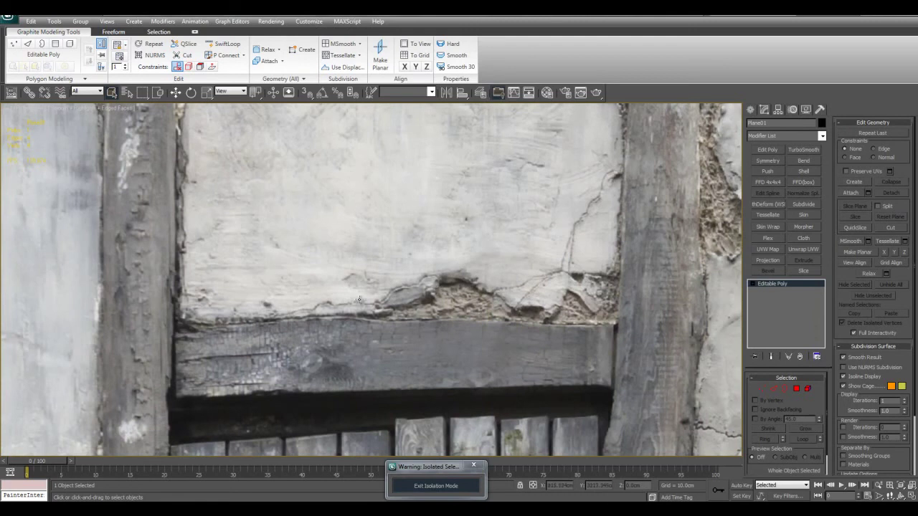
scroll(467, 326, down, 4)
middle_drag(468, 326, 452, 281)
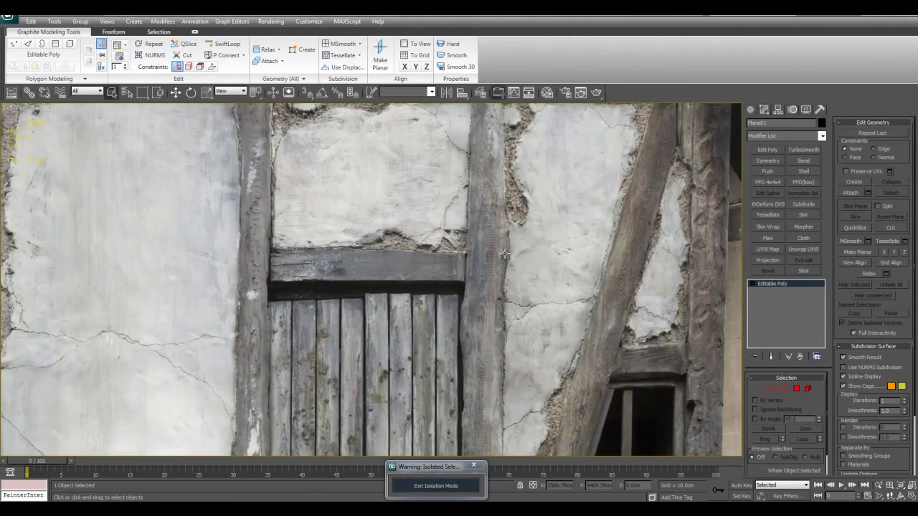
scroll(502, 252, down, 3)
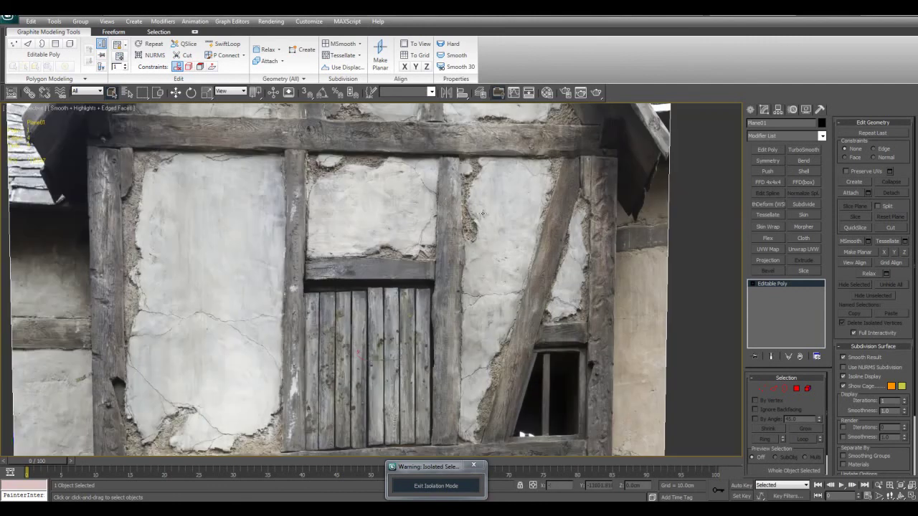
middle_drag(533, 250, 505, 224)
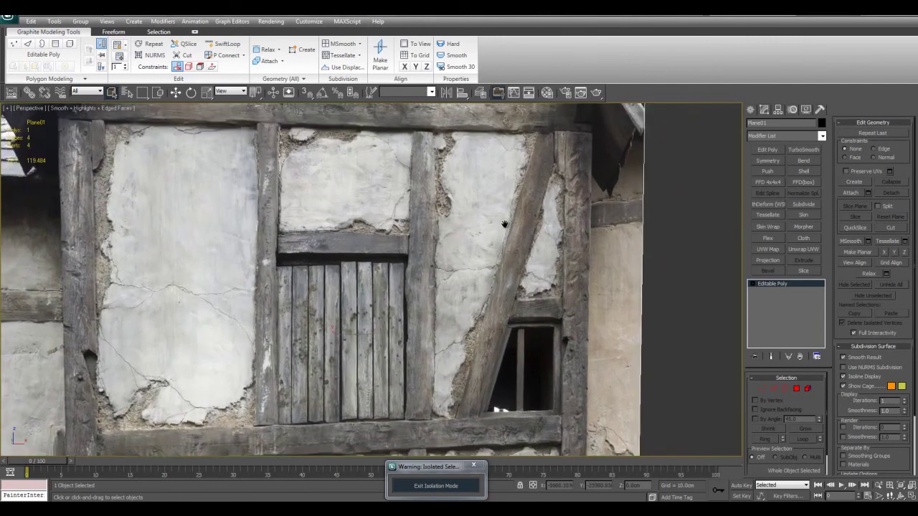
middle_drag(485, 259, 526, 317)
scroll(537, 323, up, 5)
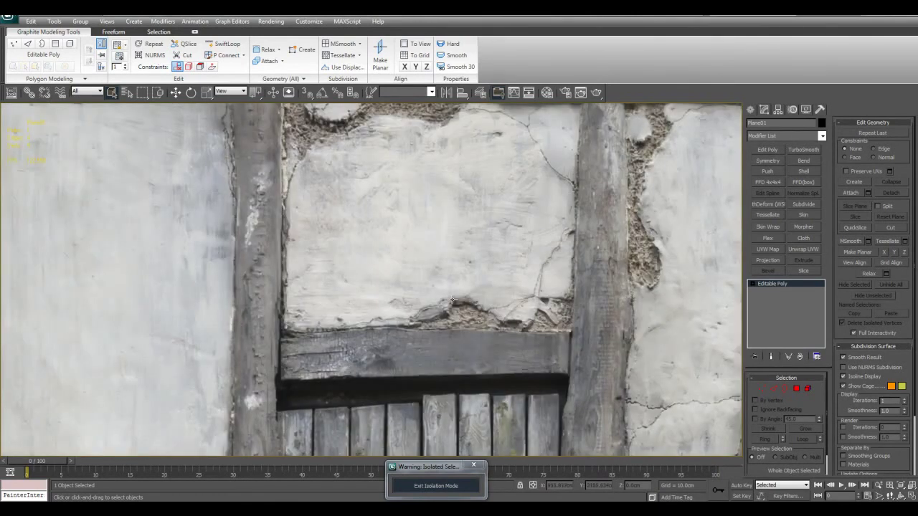
middle_drag(569, 306, 549, 325)
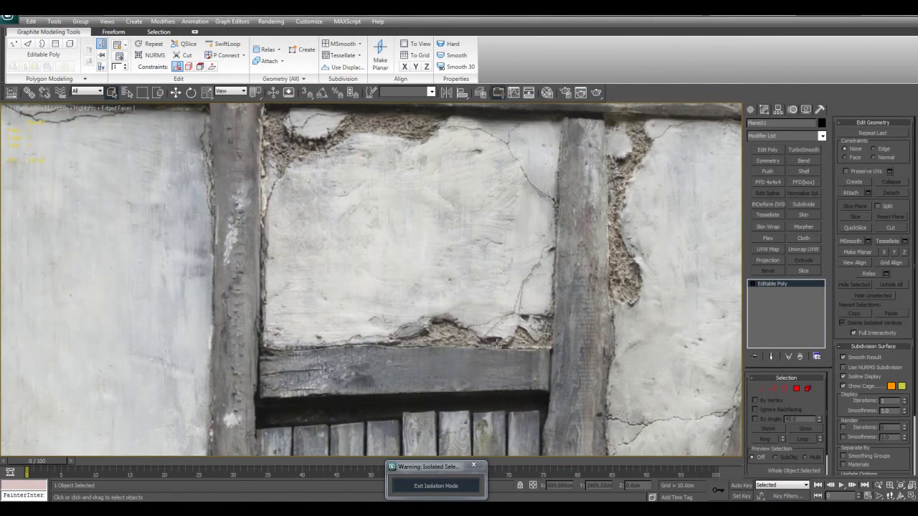
middle_drag(396, 339, 408, 381)
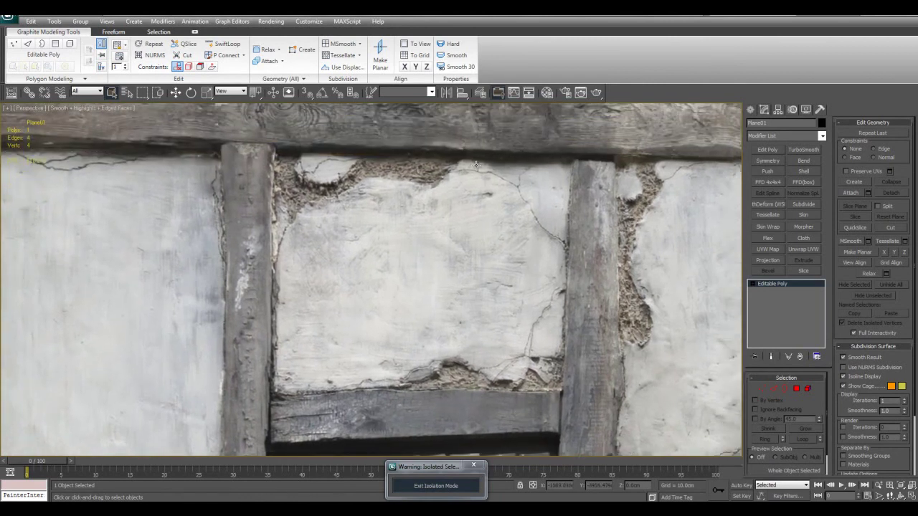
middle_drag(394, 283, 387, 282)
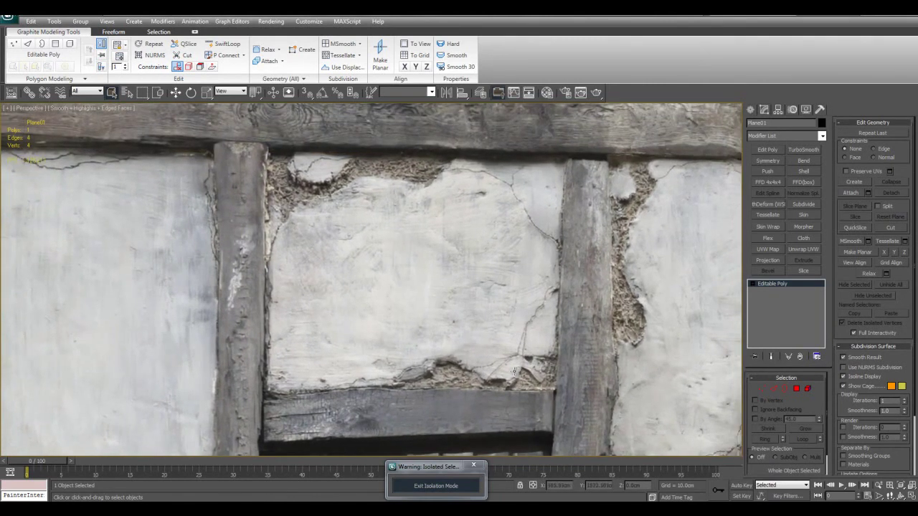
alt+middle_drag(513, 371, 469, 254)
click(458, 487)
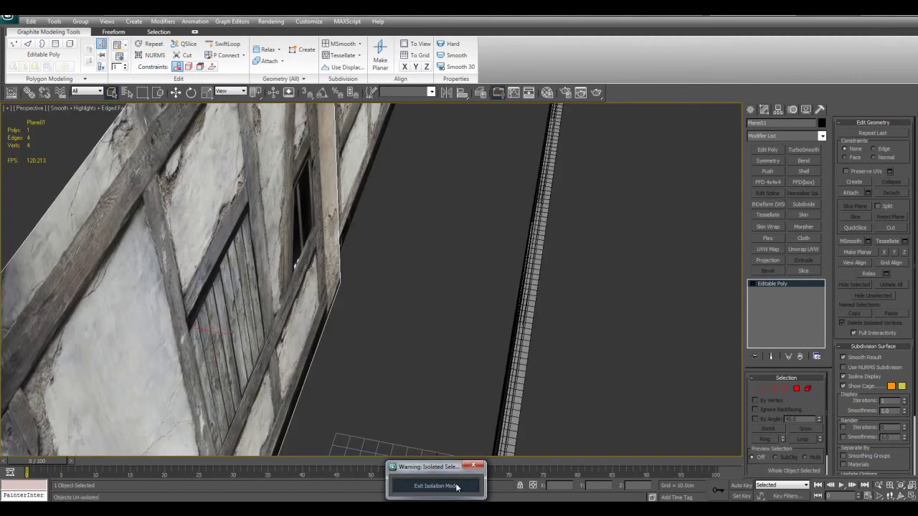
Step: Trim the wall plane's outer margin at edge level so nothing extends beyond the timber frame, and deselect the plane
click(525, 323)
scroll(525, 323, down, 3)
alt+middle_drag(525, 322, 485, 334)
click(540, 376)
alt+middle_drag(540, 375, 482, 347)
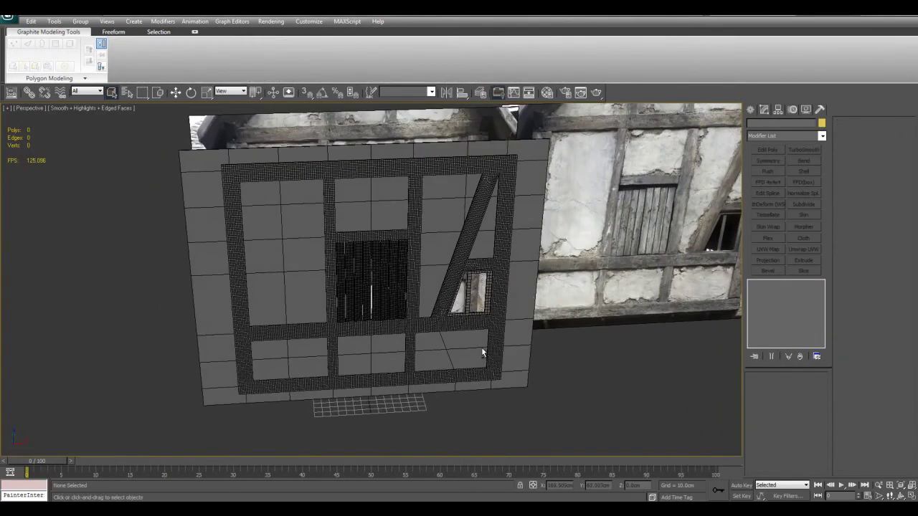
click(481, 347)
alt+middle_drag(532, 301, 571, 319)
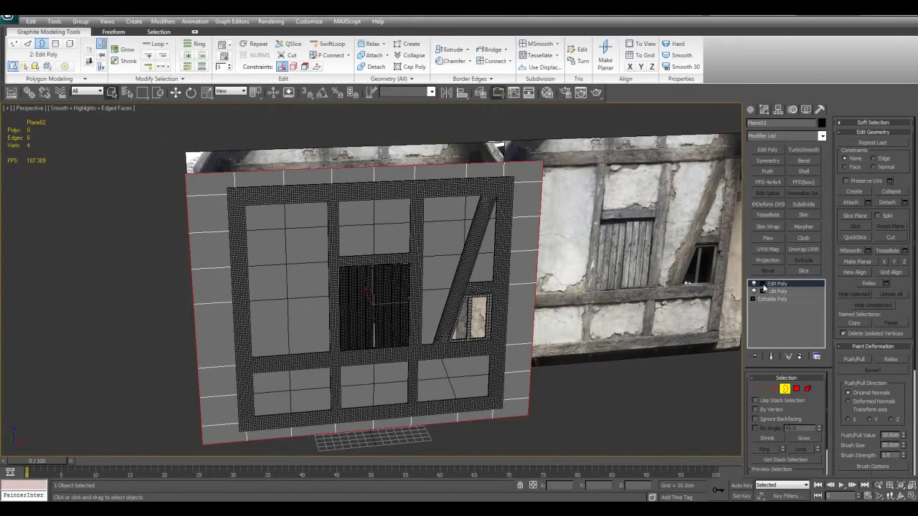
click(761, 284)
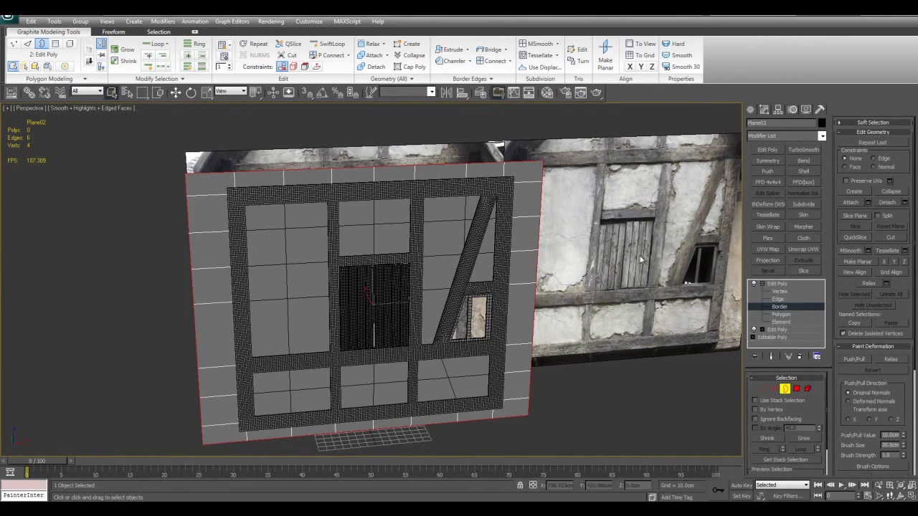
click(779, 298)
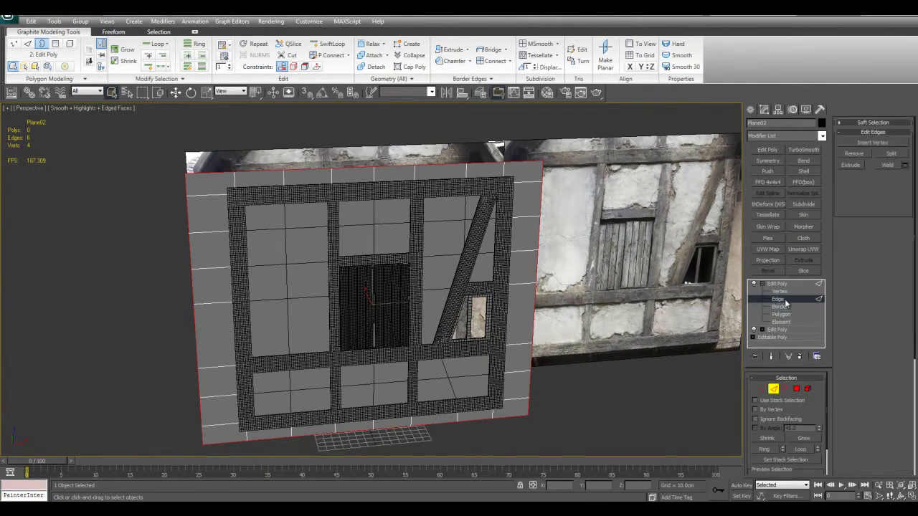
alt+middle_drag(631, 285, 611, 251)
key(2)
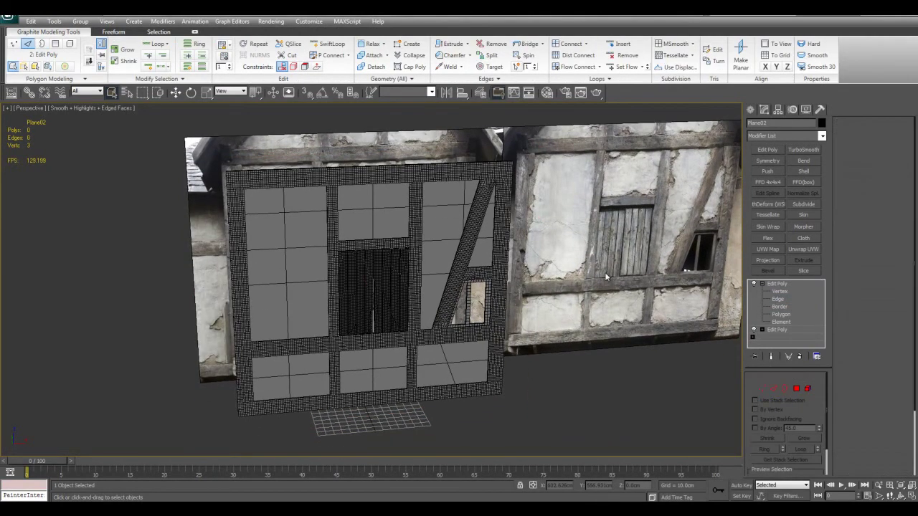
click(592, 383)
Step: Select all modelled wall parts together with the side reference photo and isolate them from the rest of the scene
middle_drag(593, 365, 536, 360)
scroll(623, 341, up, 3)
scroll(625, 343, down, 4)
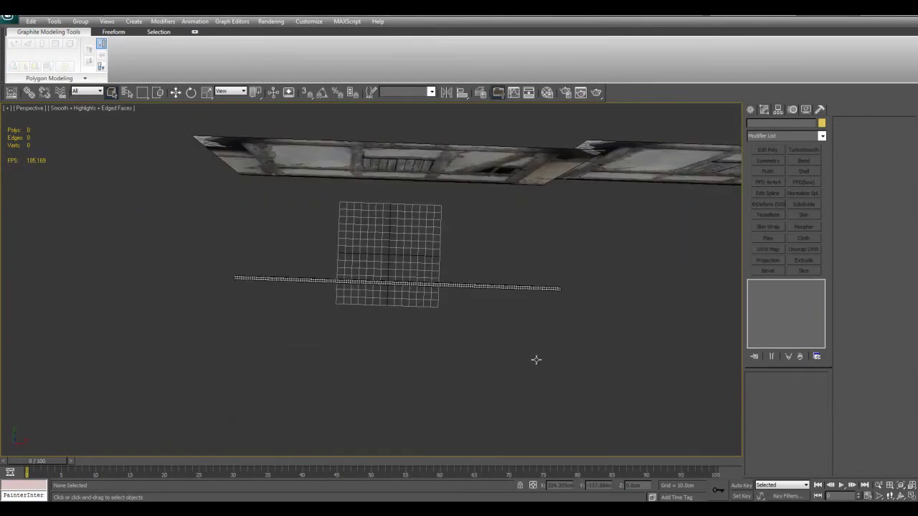
drag(192, 245, 621, 388)
alt+middle_drag(621, 388, 594, 313)
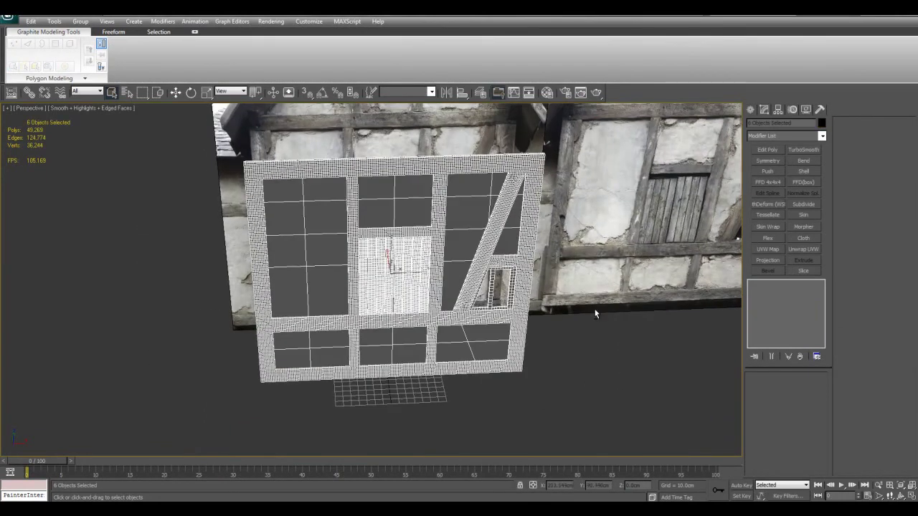
key(alt+q)
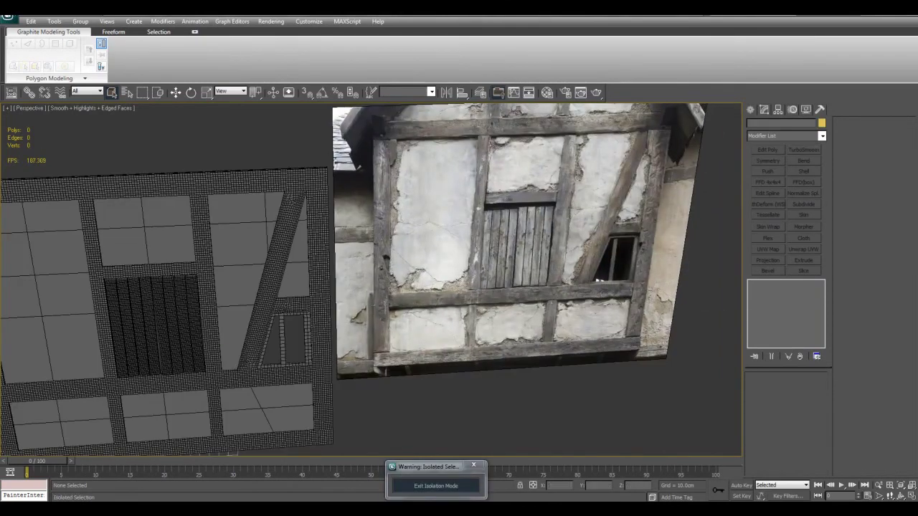
Step: Select every part of the modelled wall, including timber frame, shutter, window frame and plaster planes, leaving out the reference photo
alt+middle_drag(439, 282, 582, 284)
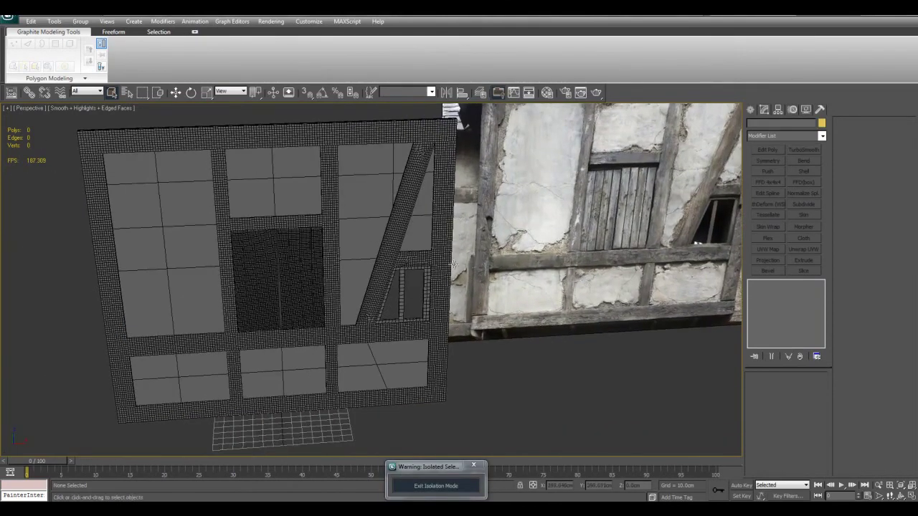
alt+middle_drag(453, 265, 430, 256)
scroll(429, 256, down, 3)
alt+middle_drag(271, 205, 200, 165)
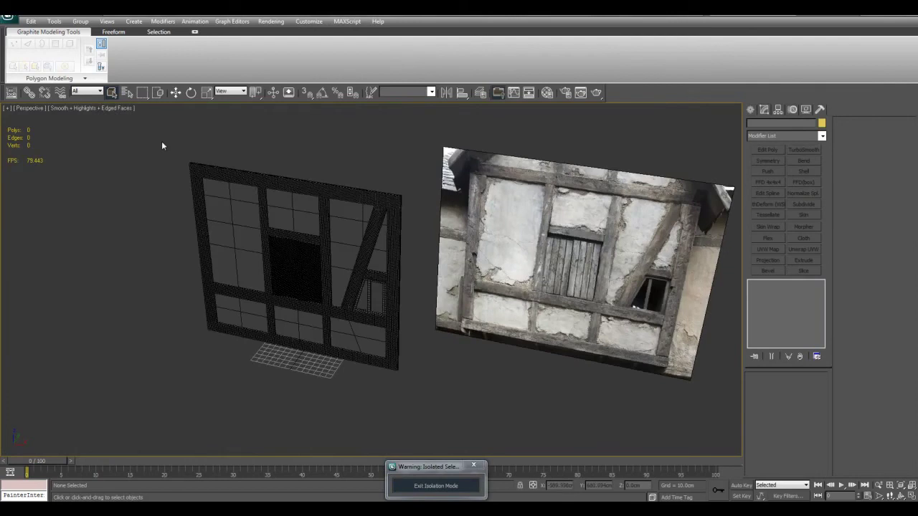
drag(161, 146, 422, 393)
alt+middle_drag(421, 393, 504, 371)
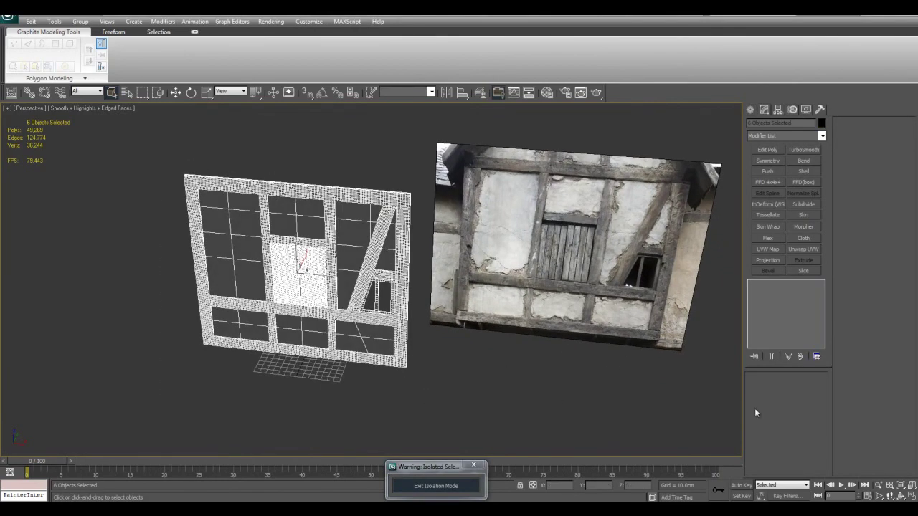